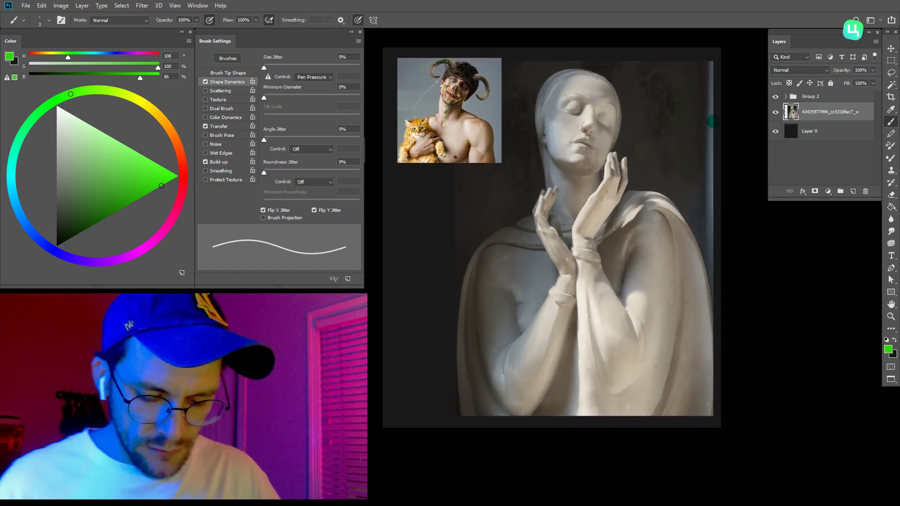
- Lasso-trace the statue's left shoulder and right edge, then zoom in toward the neck
key("l")
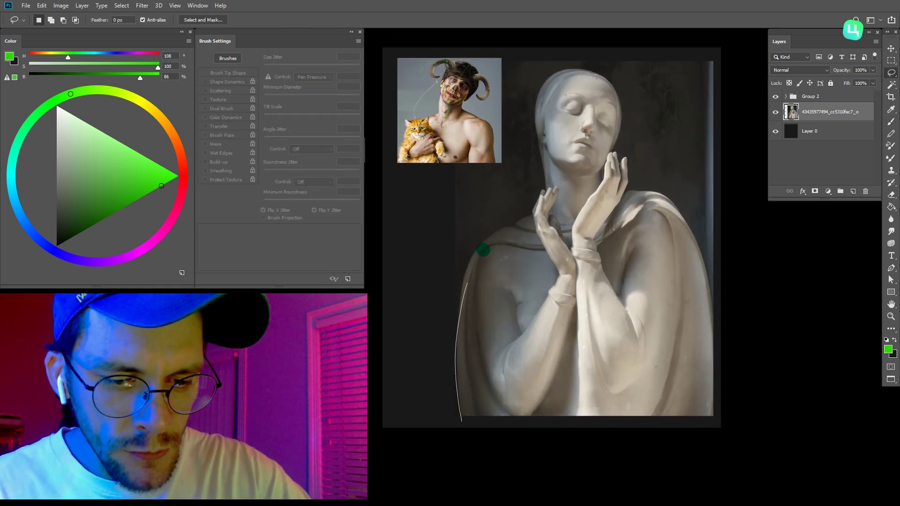
left_click_drag(462, 417, 522, 237)
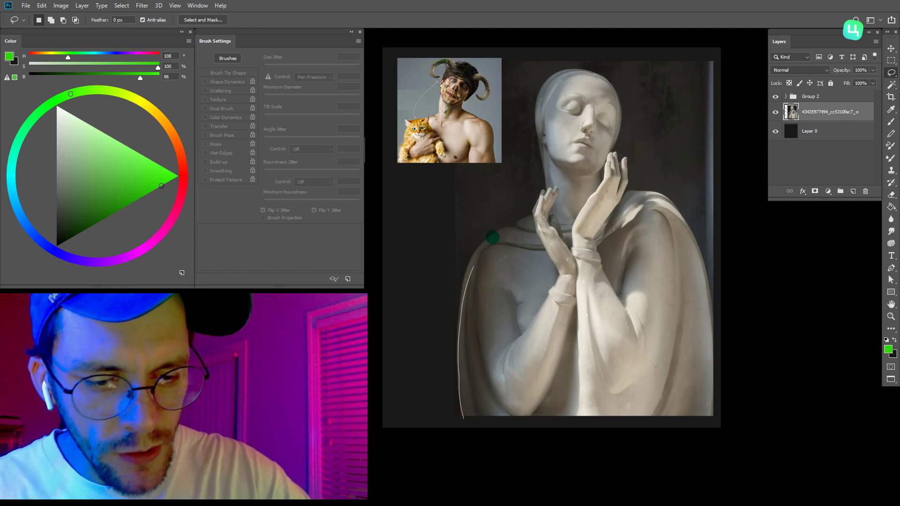
mouse_move(462, 417)
left_mouse_down()
mouse_move(534, 213)
mouse_move(478, 47)
mouse_move(408, 427)
left_mouse_up()
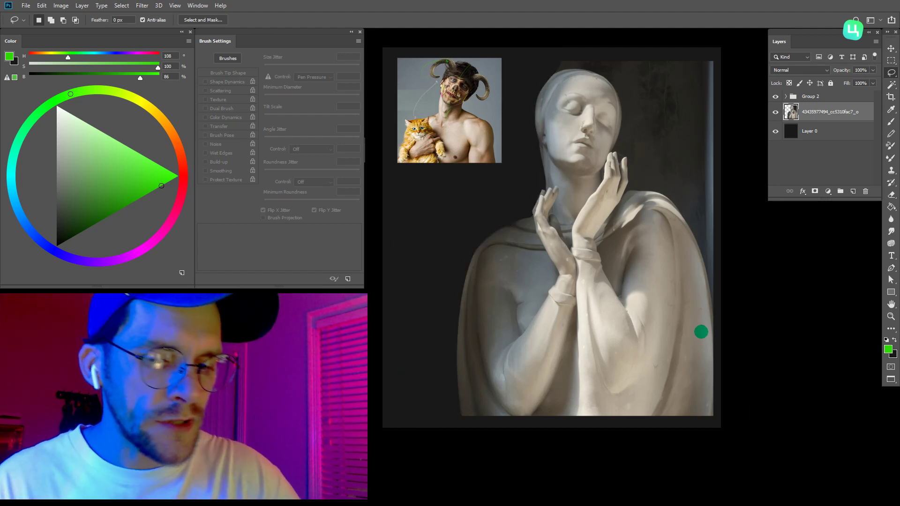
scroll(651, 245, "up", 3)
left_click_drag(646, 261, 492, 261)
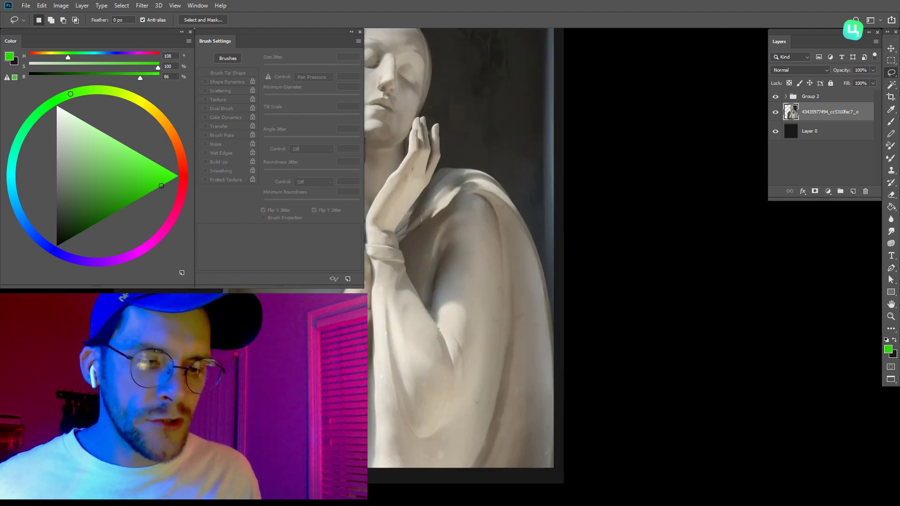
mouse_move(564, 394)
left_mouse_down()
mouse_move(475, 111)
mouse_move(570, 47)
left_mouse_up()
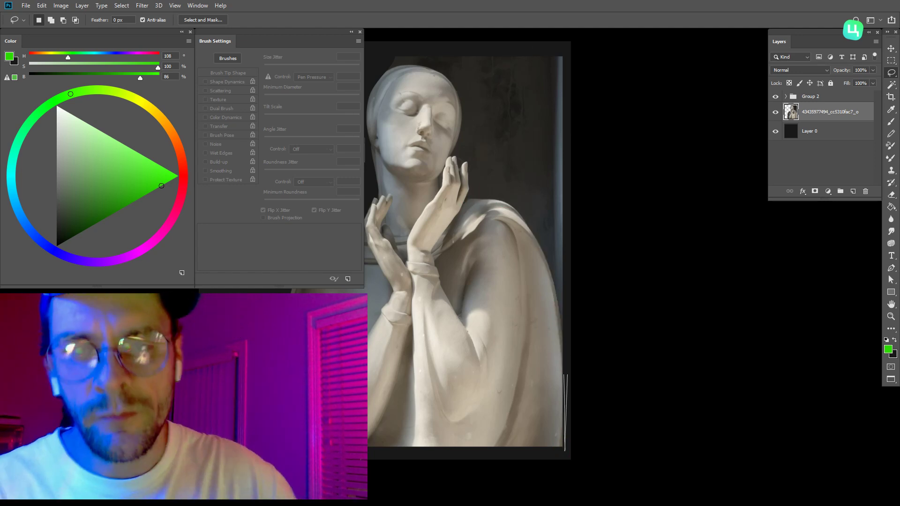
key("w")
scroll(502, 298, "up", 2)
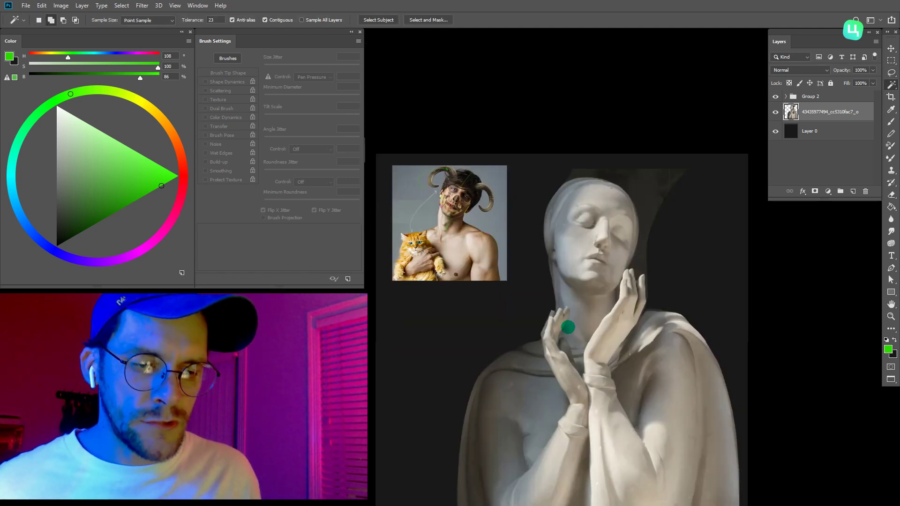
scroll(570, 299, "up", 2)
scroll(426, 426, "up", 3)
scroll(431, 415, "left", 4)
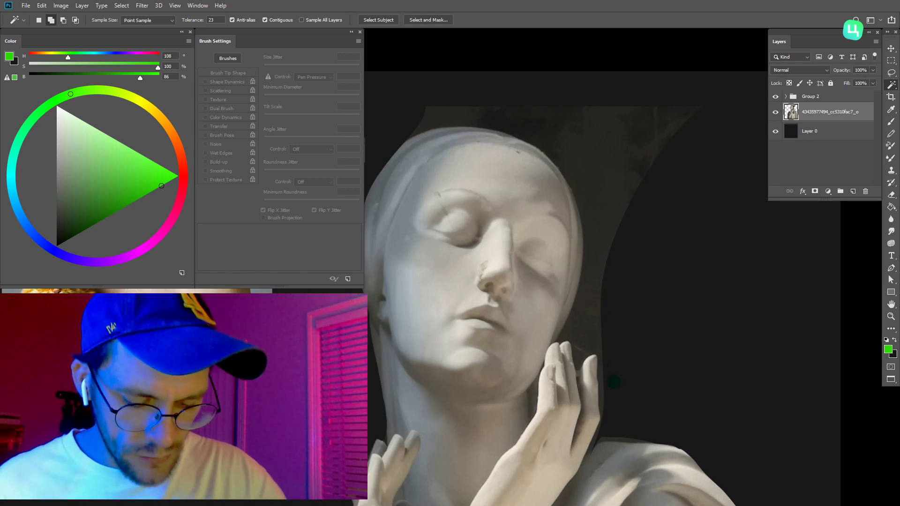
- Lasso the dark sliver between finger and neck and the background beside the raised fingertip
key("l")
scroll(629, 327, "up", 2)
scroll(733, 252, "up", 2)
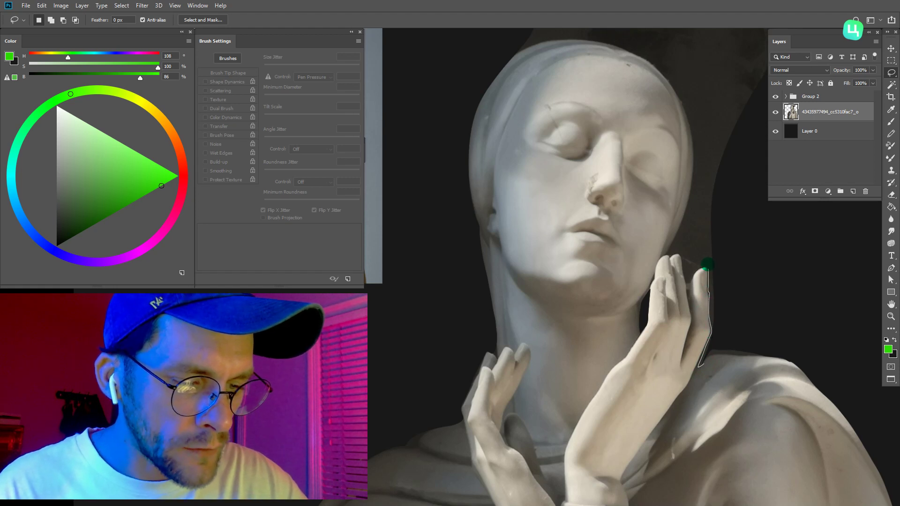
left_click_drag(707, 267, 699, 367)
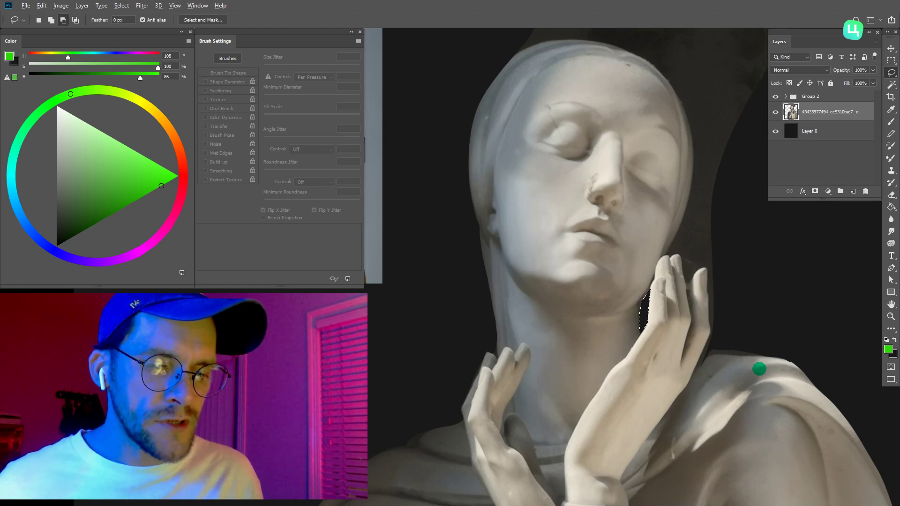
scroll(752, 357, "up", 2)
key("w")
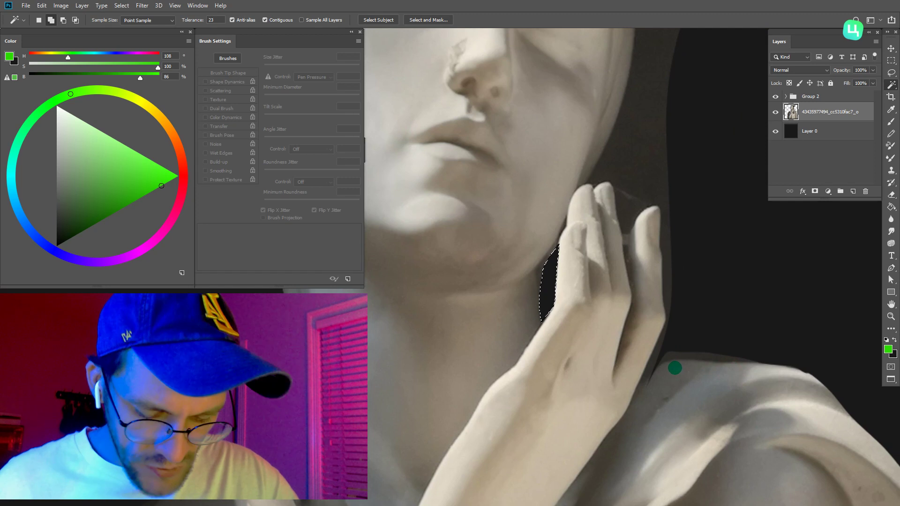
key("l")
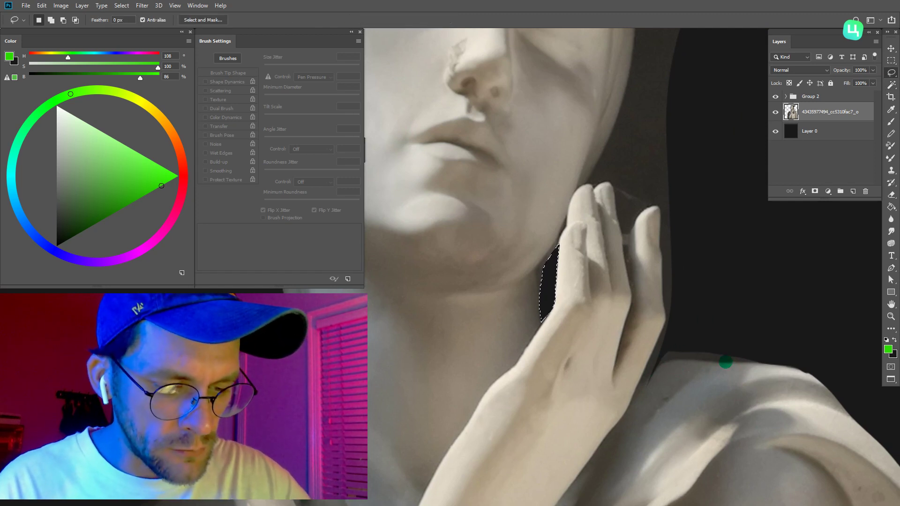
left_click_drag(741, 366, 781, 362)
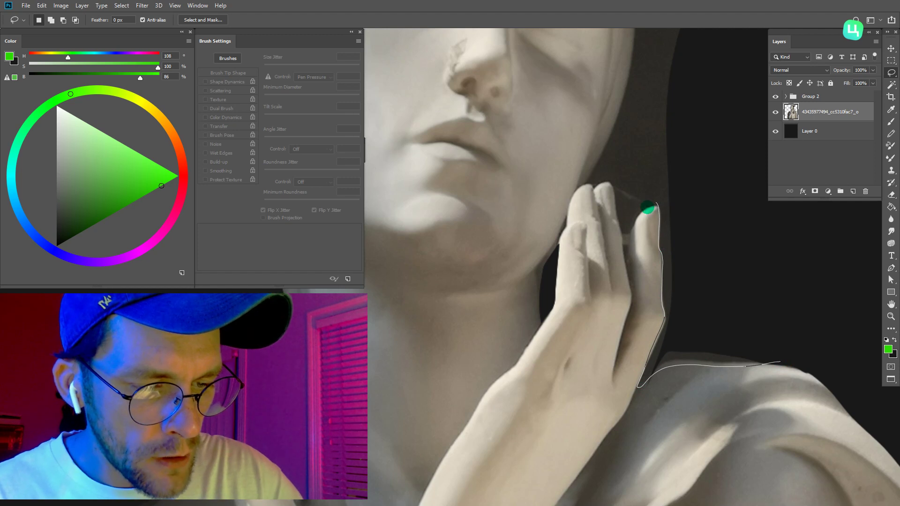
mouse_move(614, 199)
left_mouse_down()
mouse_move(599, 189)
mouse_move(693, 349)
left_mouse_up()
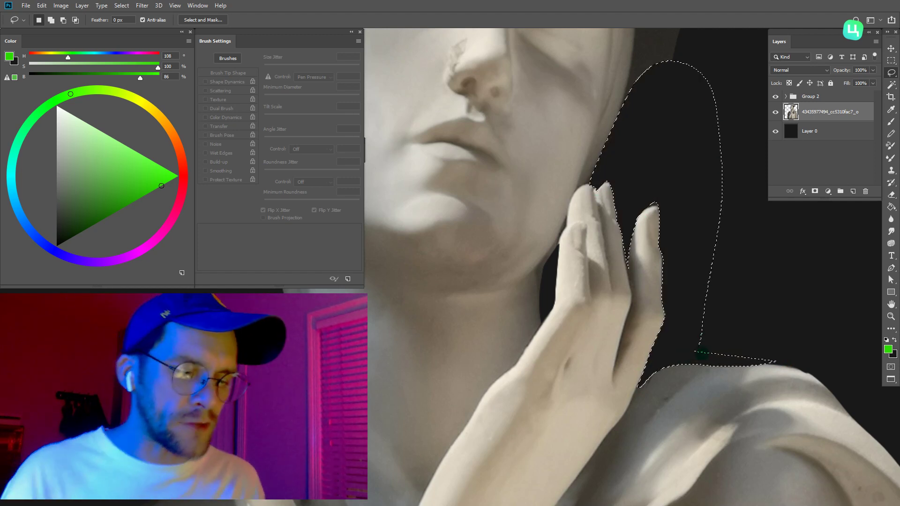
scroll(644, 280, "down", 5)
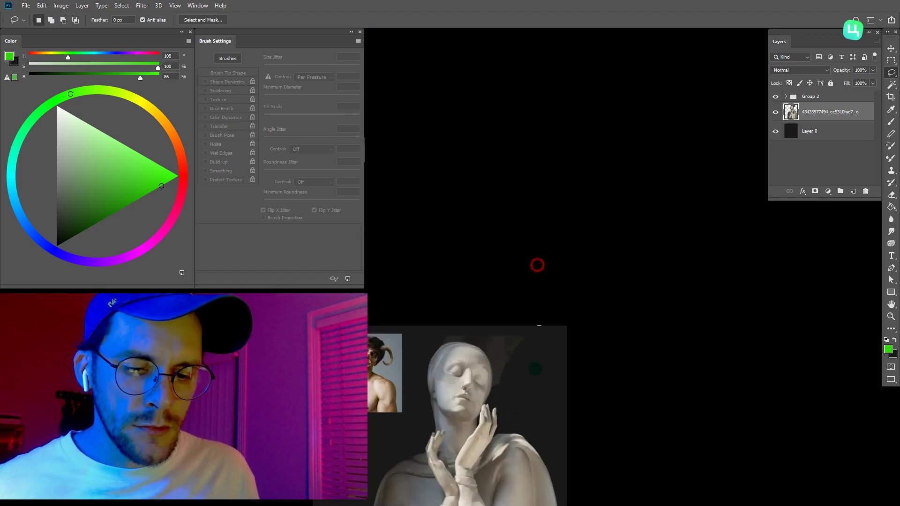
- Lasso the leftover light background beside, above and around the top of the head
scroll(510, 390, "up", 3)
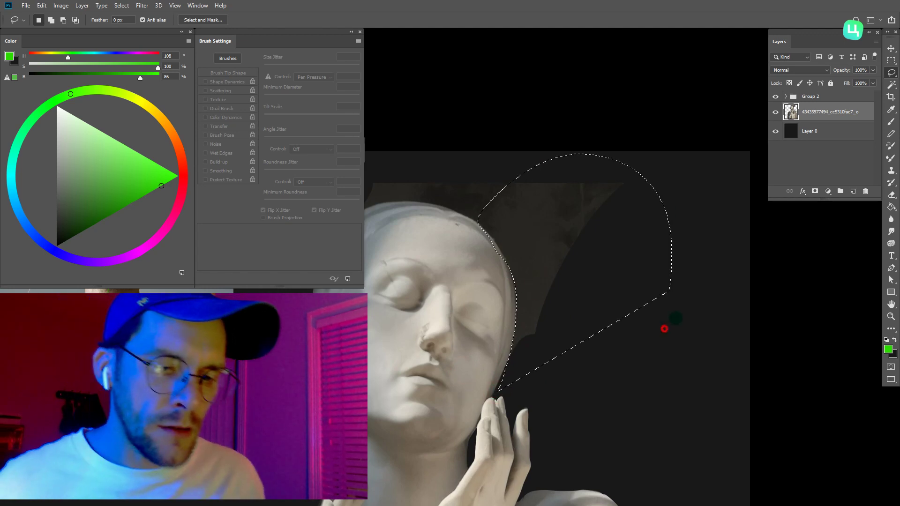
scroll(506, 407, "up", 3)
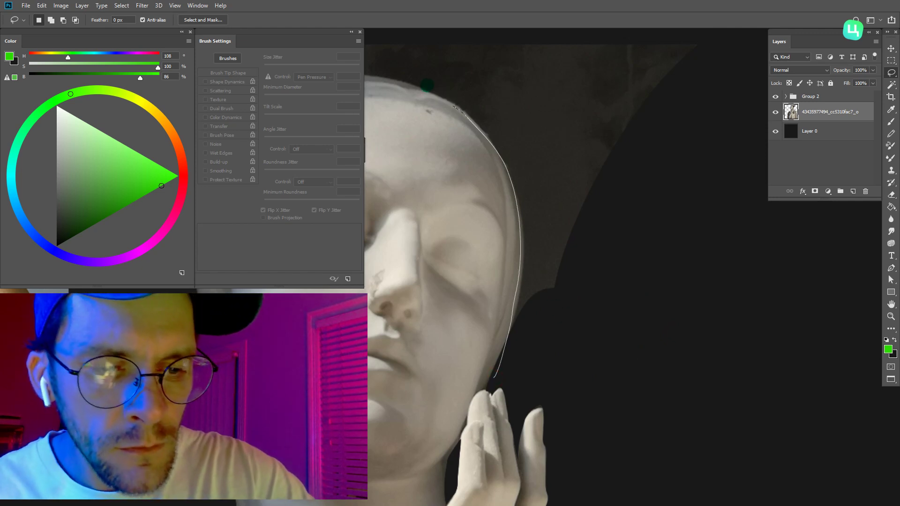
left_click_drag(511, 182, 494, 375)
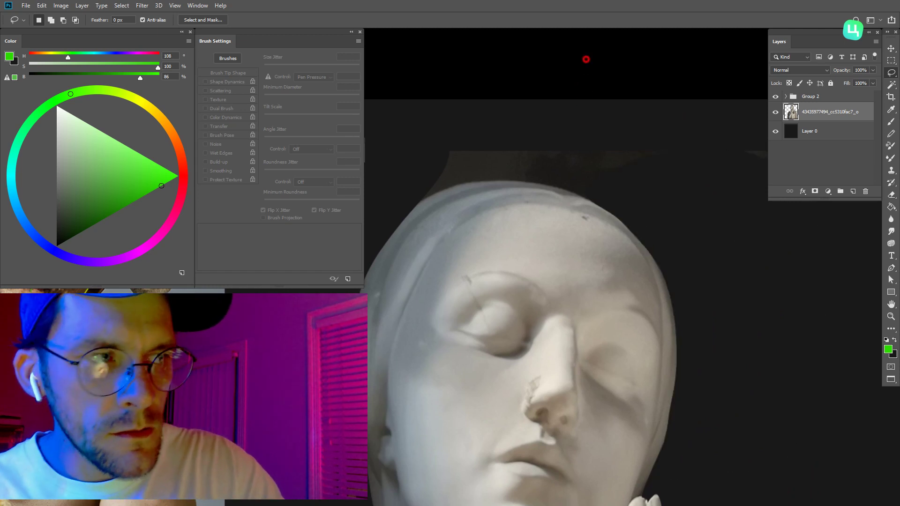
mouse_move(586, 99)
left_mouse_down()
mouse_move(487, 177)
mouse_move(649, 237)
left_mouse_up()
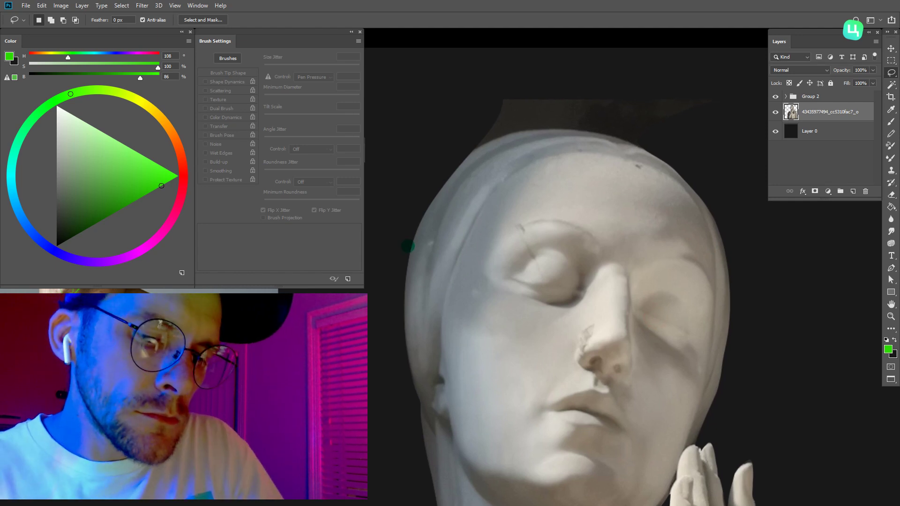
left_click_drag(464, 169, 406, 255)
- Clear the lasso selection and zoom back out to the full statue with the Magic Wand active
scroll(508, 325, "down", 3)
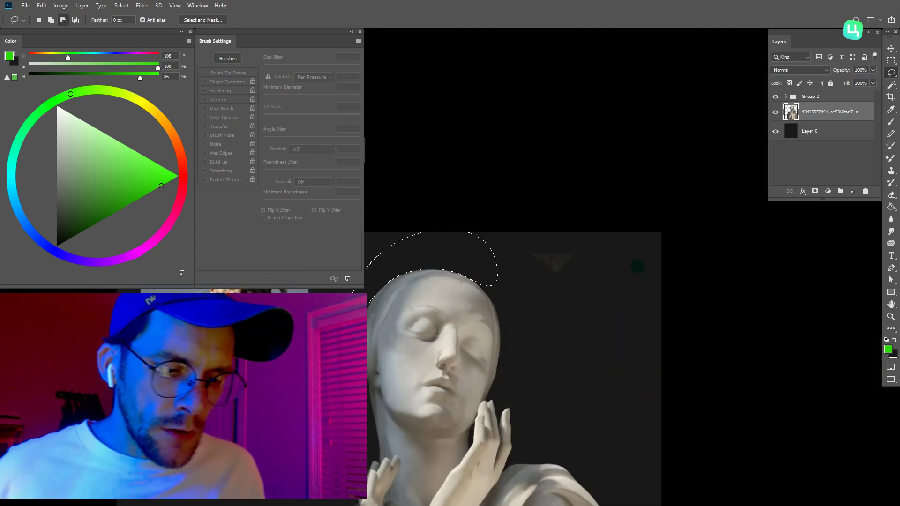
key("w")
left_click(619, 358)
scroll(590, 413, "down", 5)
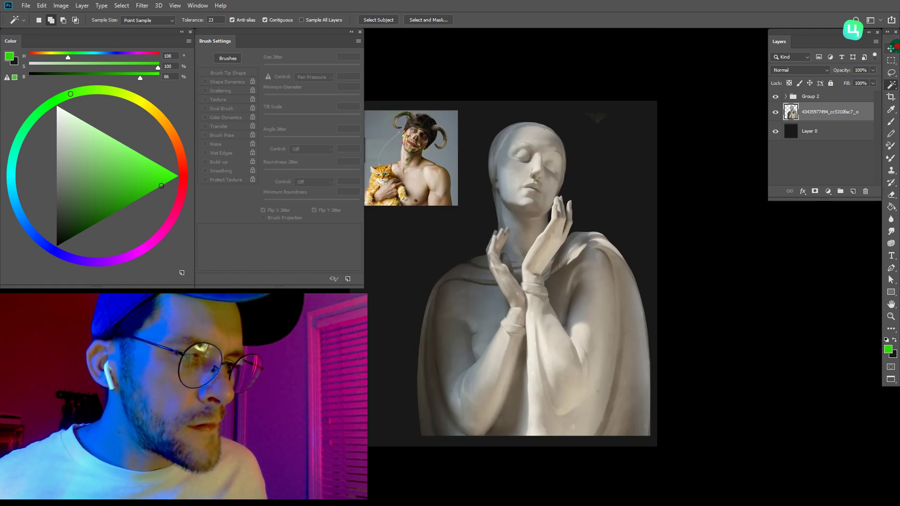
- Nudge the statue layer slightly upward with the Move tool
left_click(891, 48)
left_click_drag(538, 269, 540, 263)
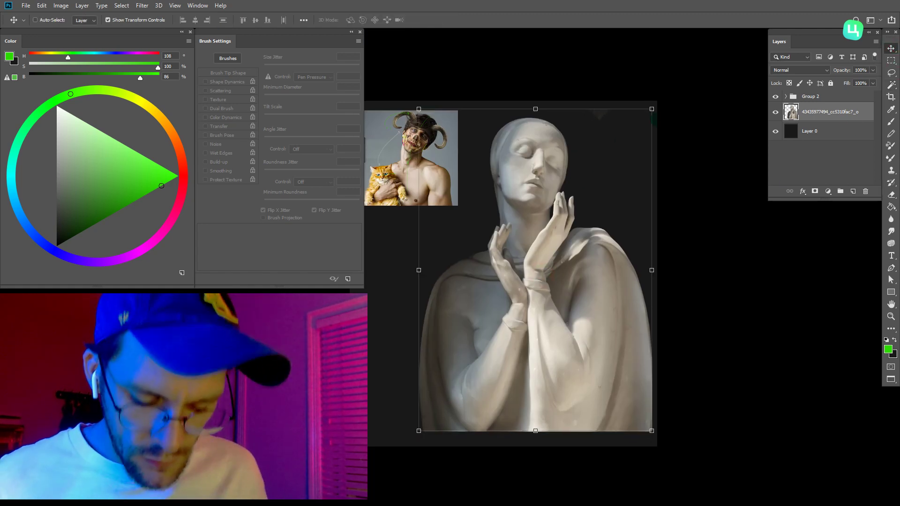
key("l")
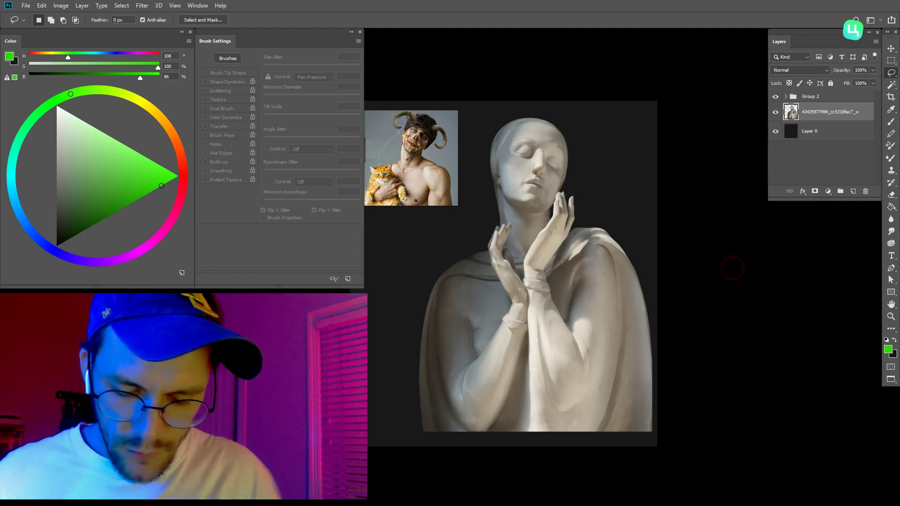
key("w")
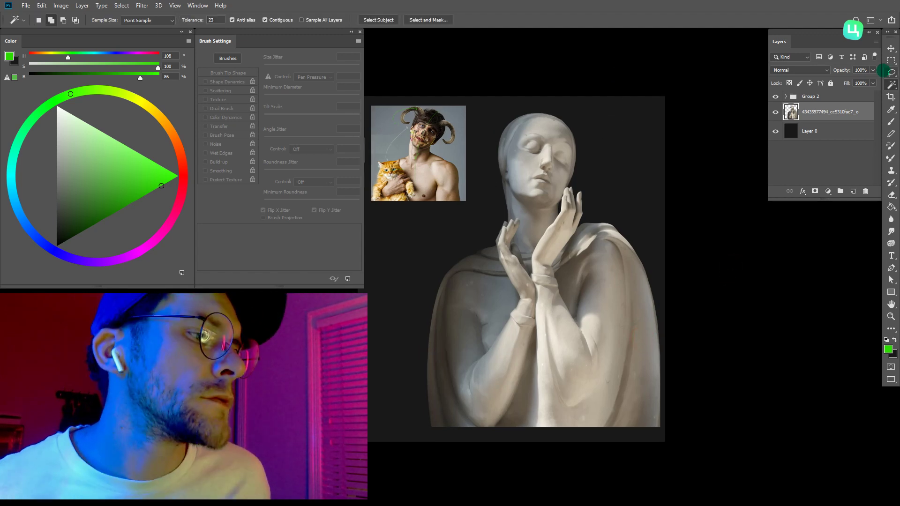
- Free Transform the statue to about 88.5%, reposition it, and add an empty Layer 3 above
key("v")
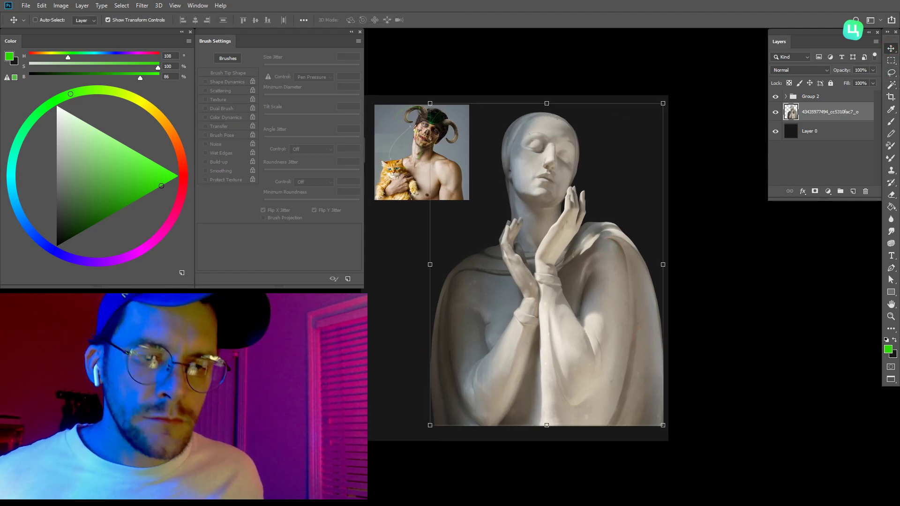
left_click_drag(430, 103, 456, 141)
left_click_drag(539, 263, 537, 236)
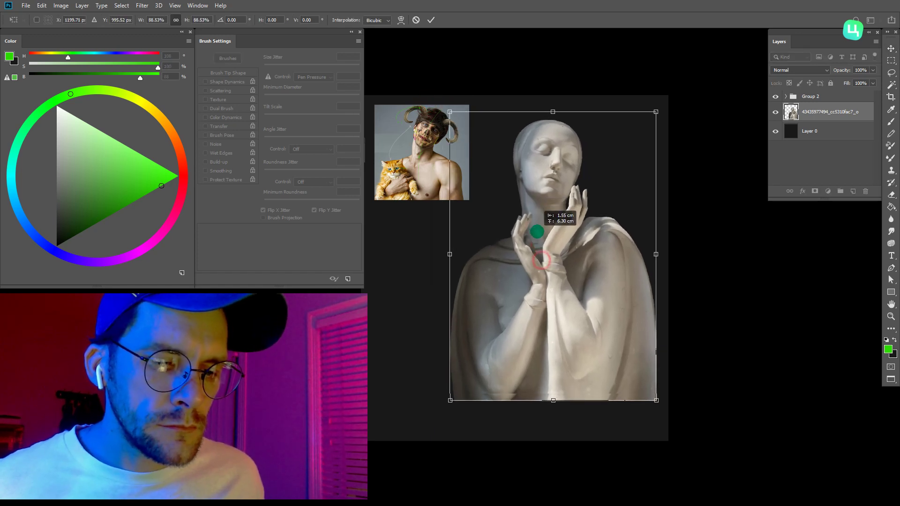
key("Return")
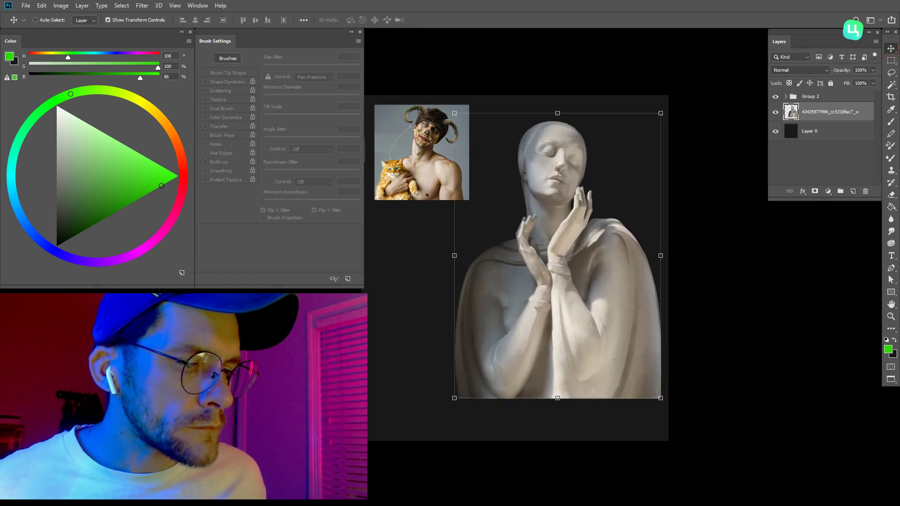
left_click(852, 191)
scroll(617, 265, "up", 3)
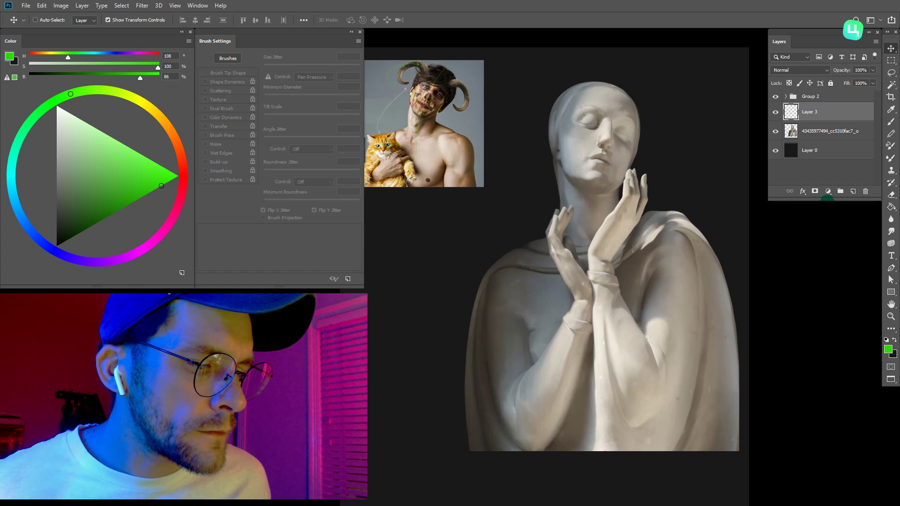
- Group the new layer as Group 3 and place a new Layer 4 beneath the statue photo
left_click(840, 191)
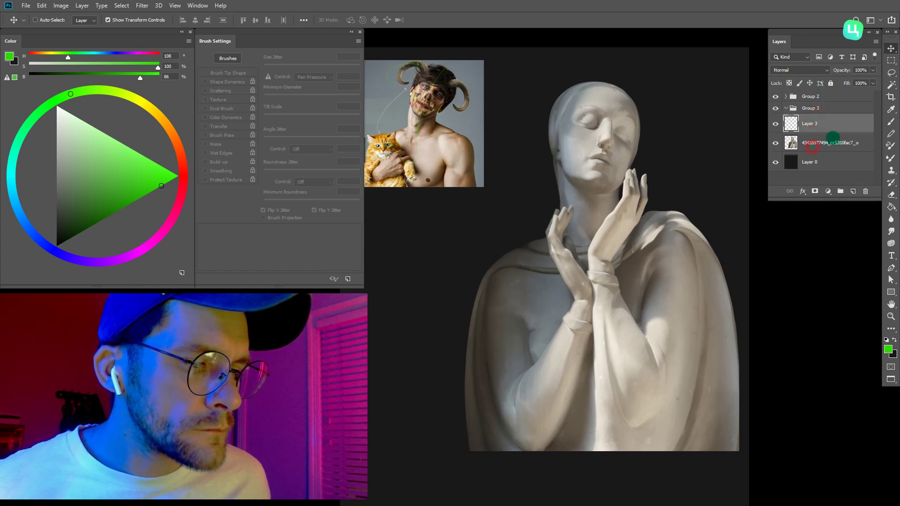
left_click_drag(833, 137, 825, 126)
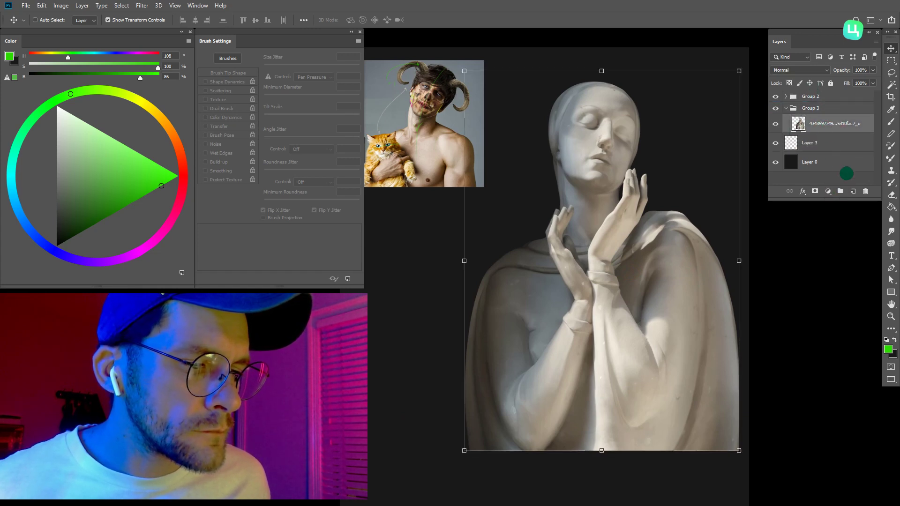
left_click(852, 191)
mouse_move(834, 123)
left_mouse_down()
mouse_move(844, 150)
mouse_move(834, 143)
left_mouse_up()
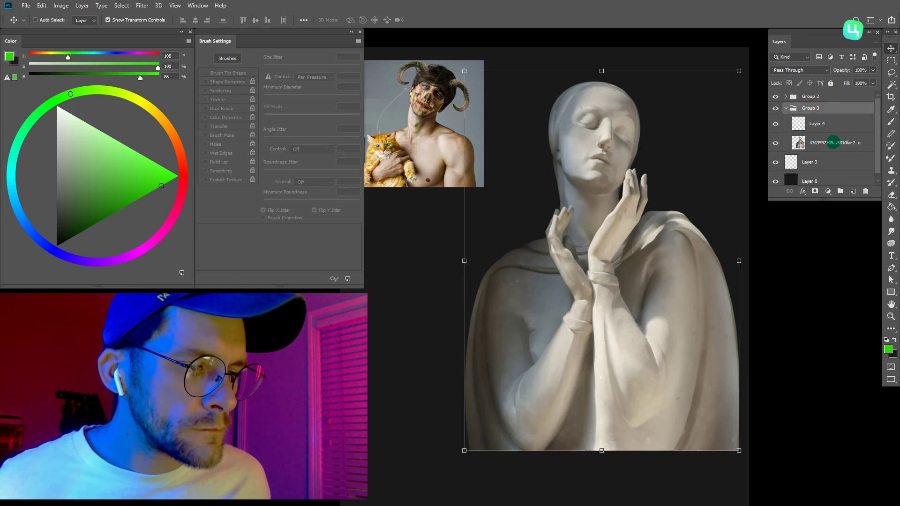
left_click(892, 61)
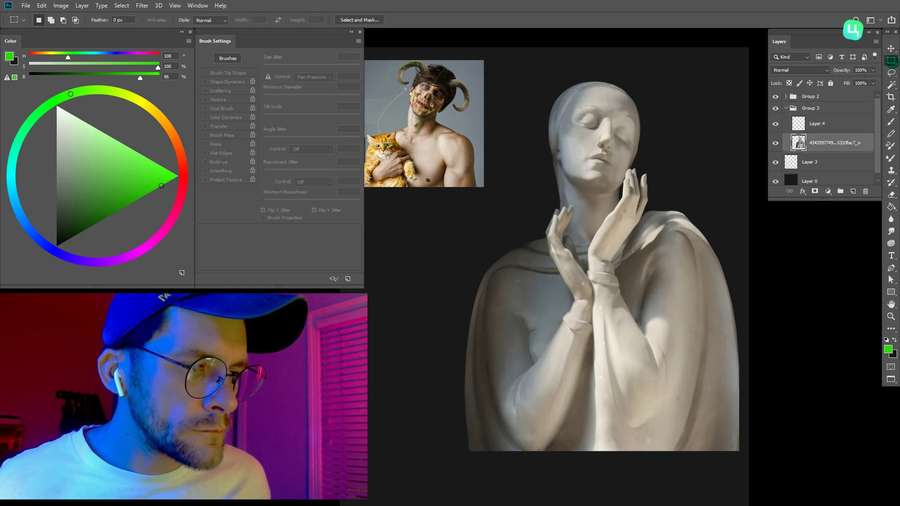
left_click_drag(837, 123, 841, 150)
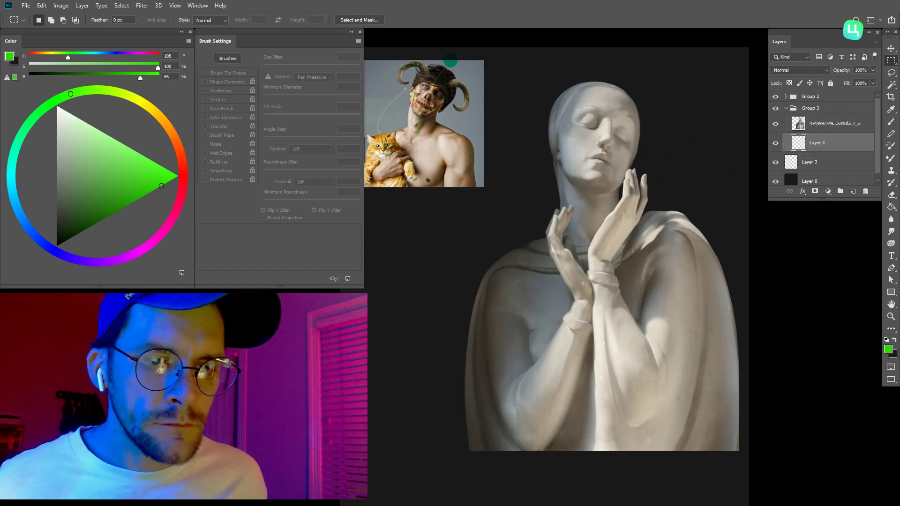
- Marquee-select the statue area and fill it with black on Layer 4
mouse_move(437, 53)
left_mouse_down()
mouse_move(749, 422)
mouse_move(740, 449)
left_mouse_up()
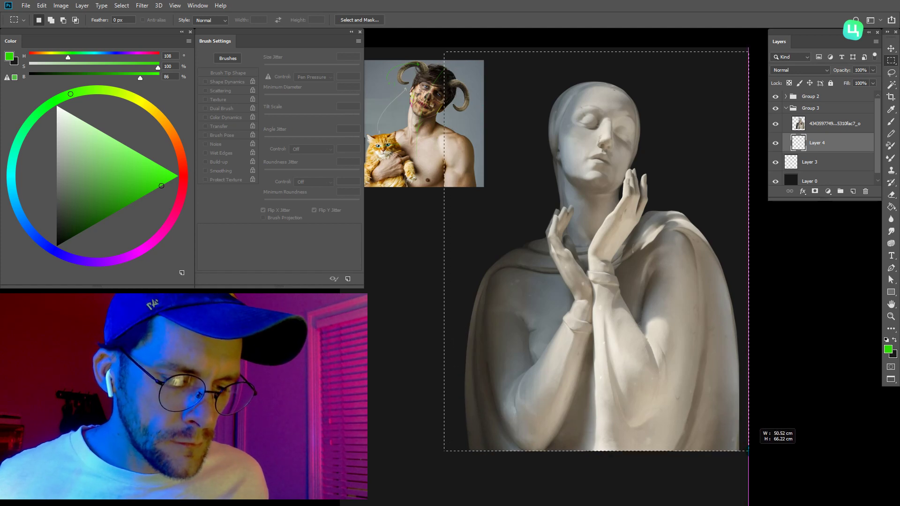
left_click_drag(738, 449, 747, 451)
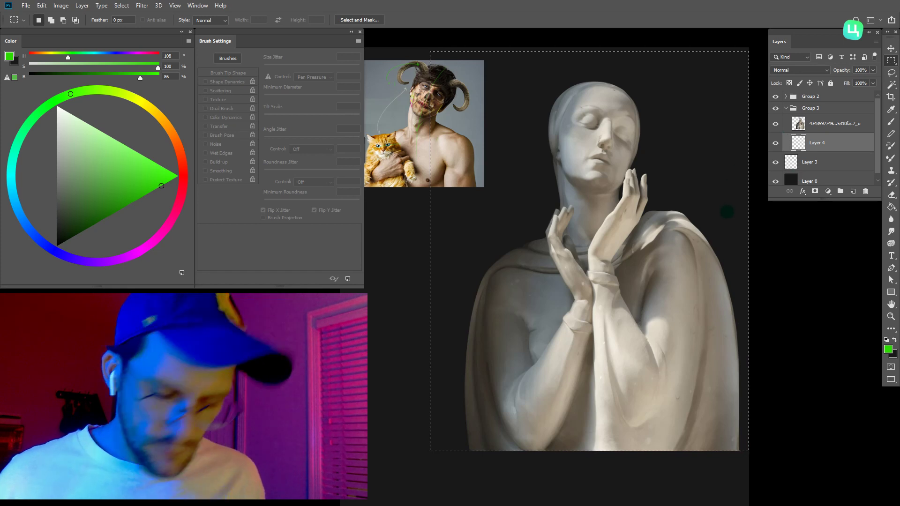
key("b")
left_click(806, 266, "alt")
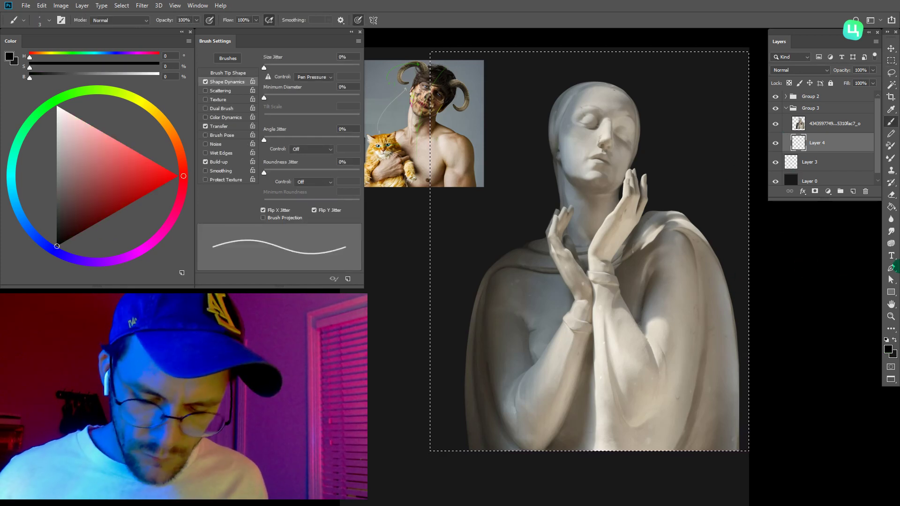
key("alt+BackSpace")
key("w")
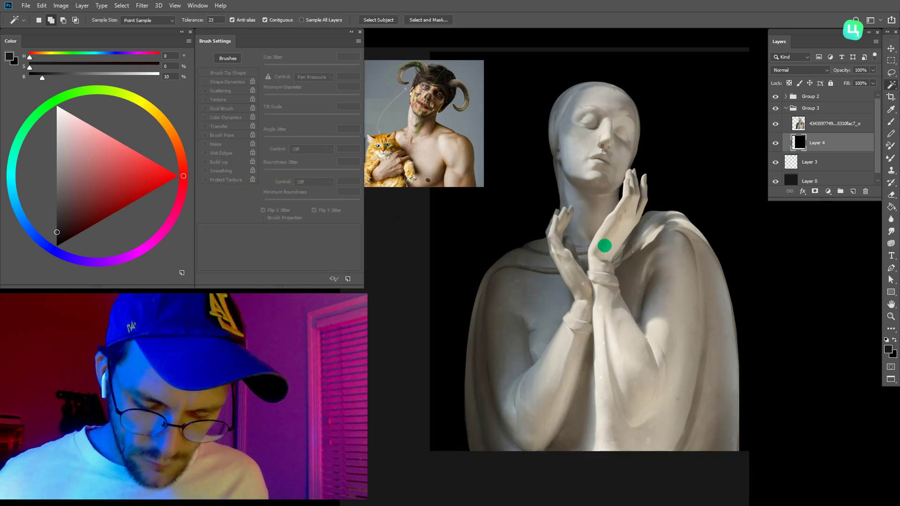
- Refill Layer 4's selection with a dark grey instead of black
key("b")
left_click(57, 222)
key("c")
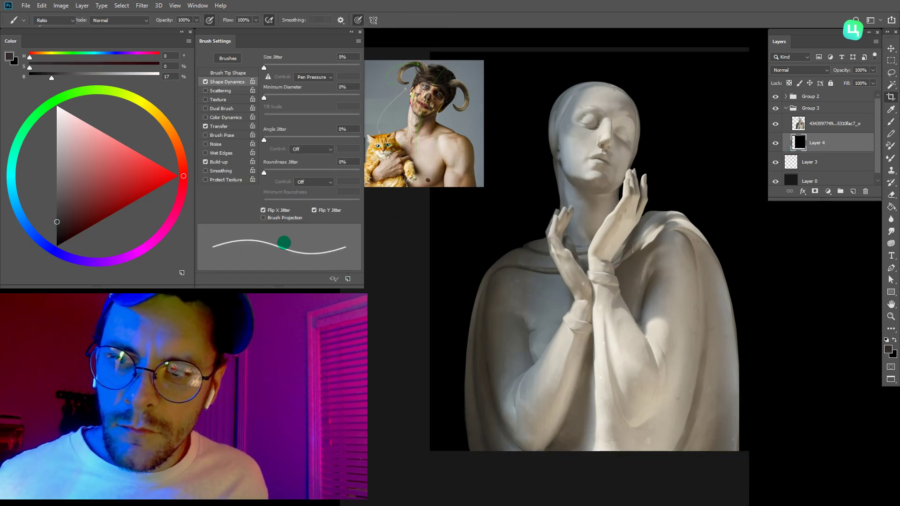
key("b")
key("x")
key("ctrl+BackSpace")
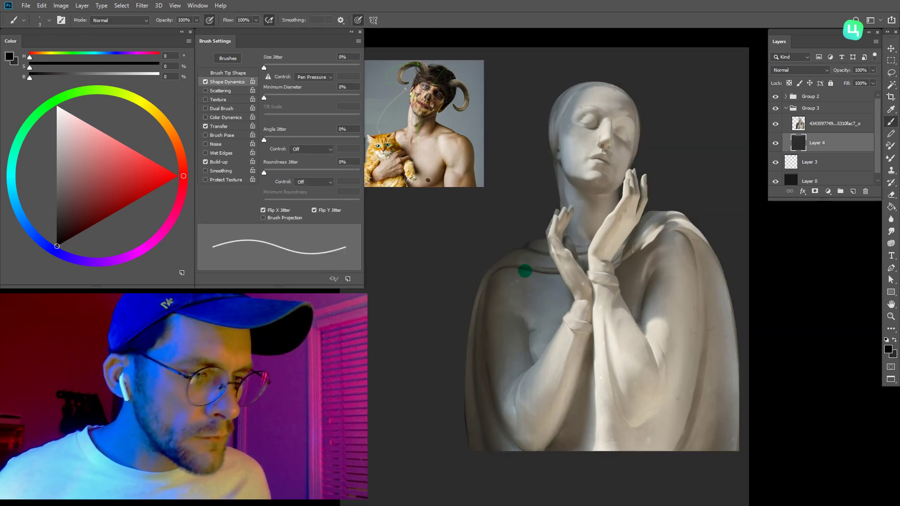
left_click(57, 234)
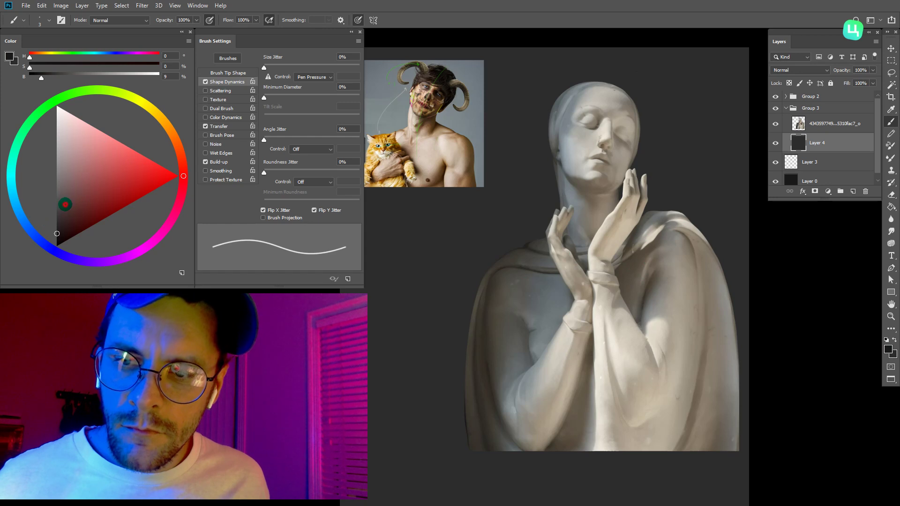
left_click(57, 222)
key("ctrl+BackSpace")
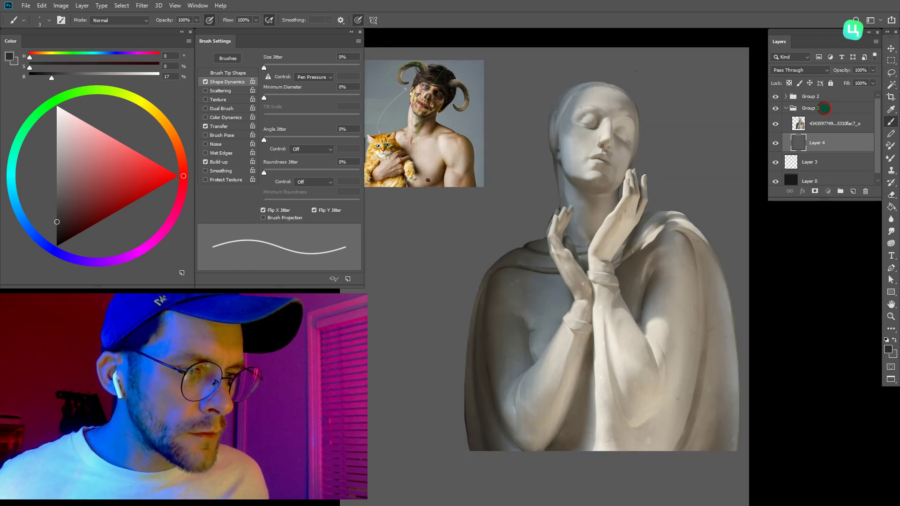
- Mask Group 3 black, filling only the rectangle right of the reference photo white to reveal it
left_click(824, 108)
left_click(814, 191)
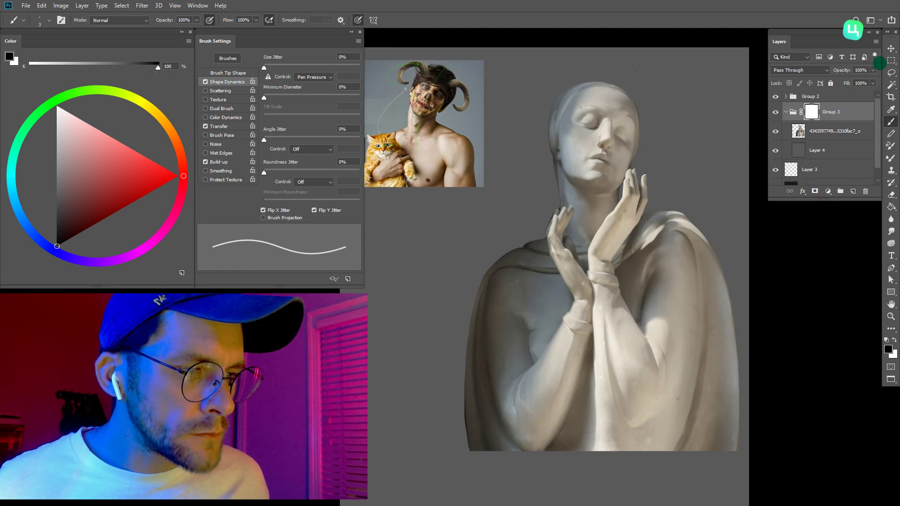
left_click(891, 61)
mouse_move(438, 69)
left_mouse_down()
mouse_move(748, 391)
mouse_move(721, 378)
mouse_move(749, 451)
left_mouse_up()
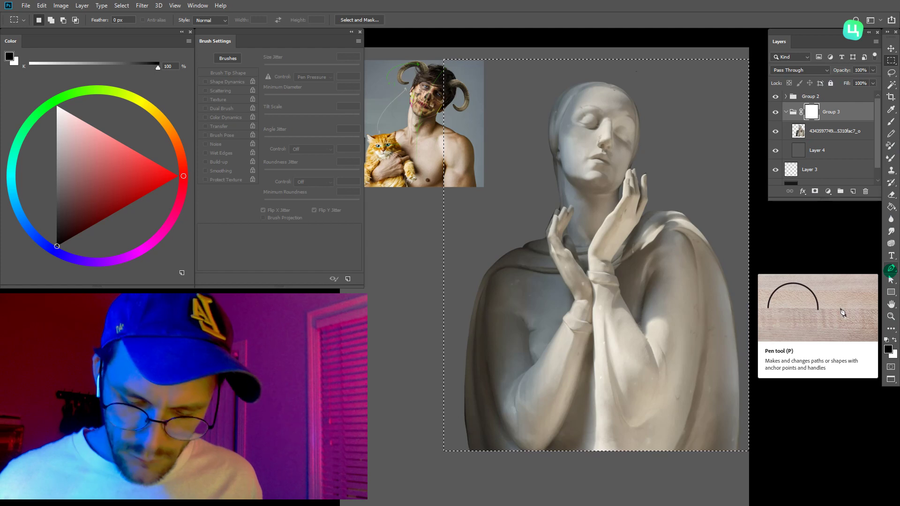
key("alt+BackSpace")
key("x")
key("w")
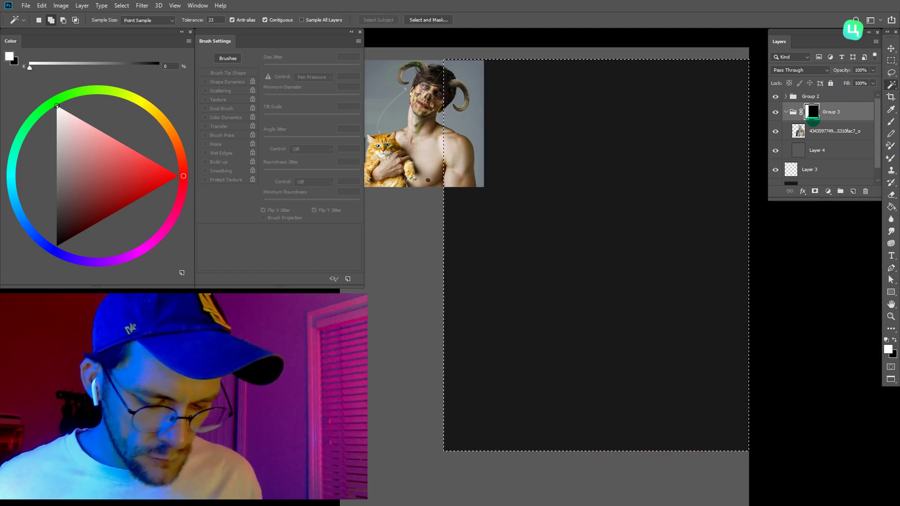
key("alt+BackSpace")
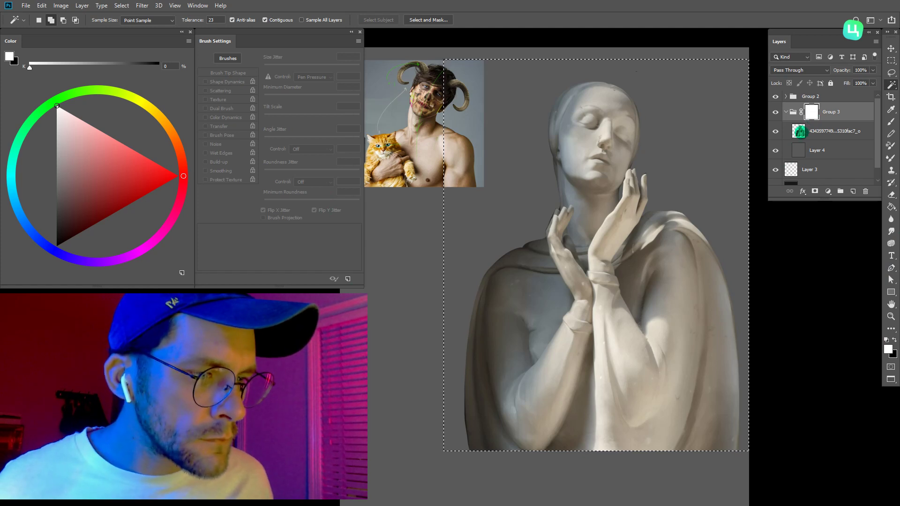
left_click(798, 150)
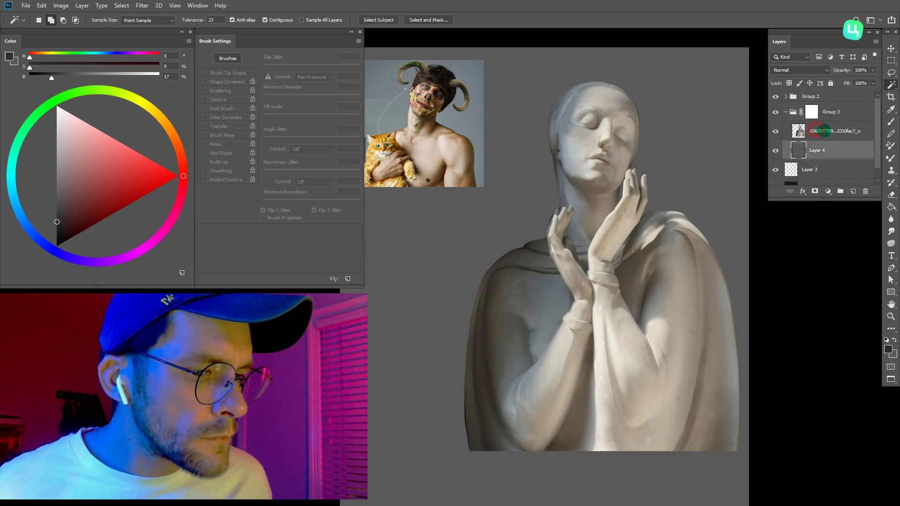
- Drag the statue photo layer out of Group 3 to sit just above it
left_click_drag(821, 131, 825, 106)
left_click_drag(859, 133, 865, 179)
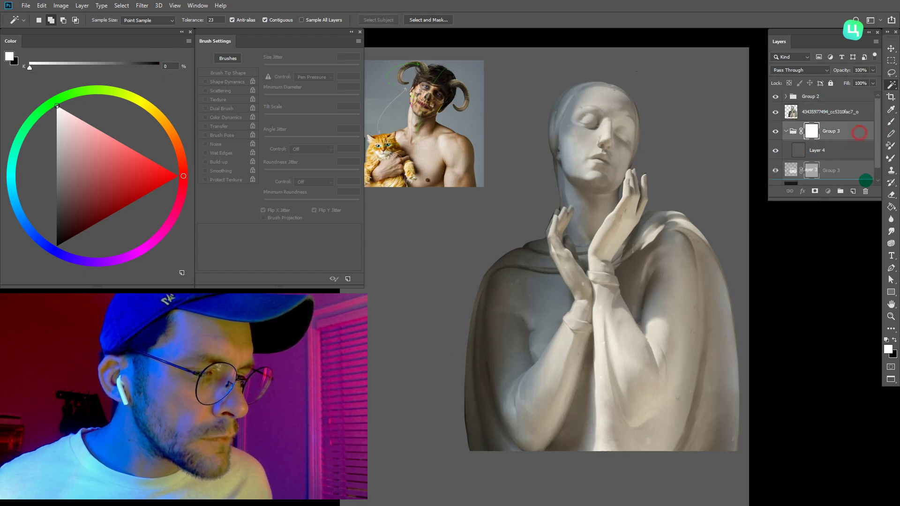
left_click_drag(860, 132, 865, 191)
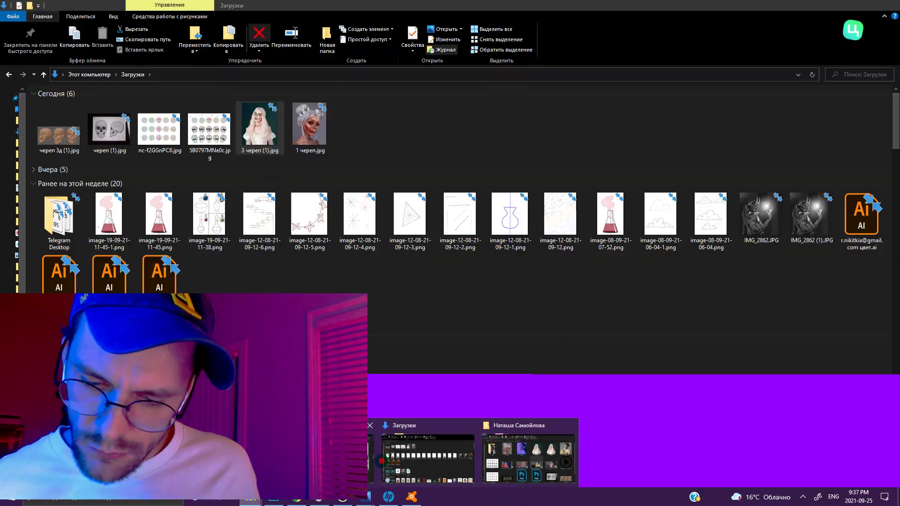
left_click(424, 452)
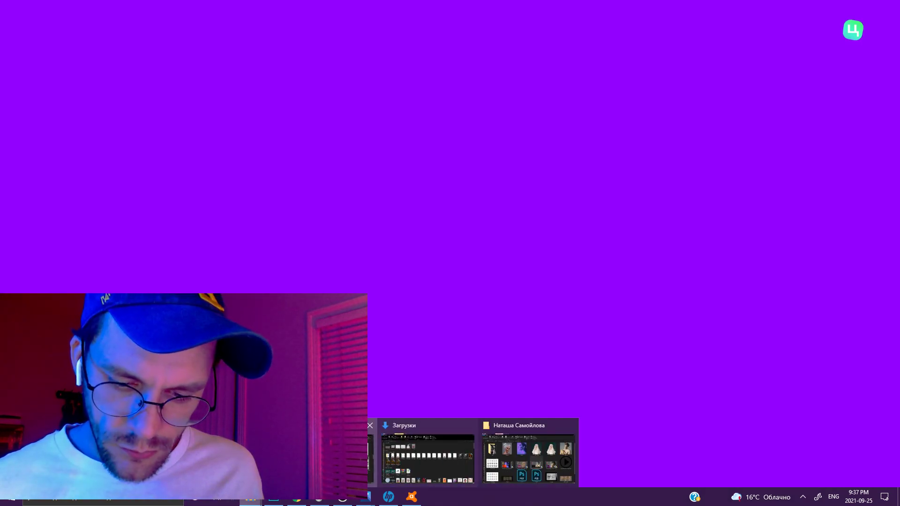
left_click(424, 453)
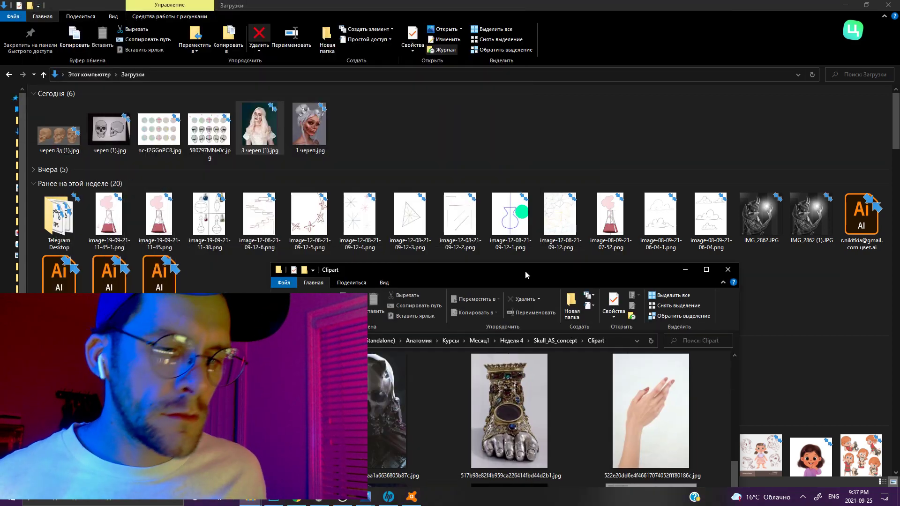
left_click_drag(525, 271, 525, 3)
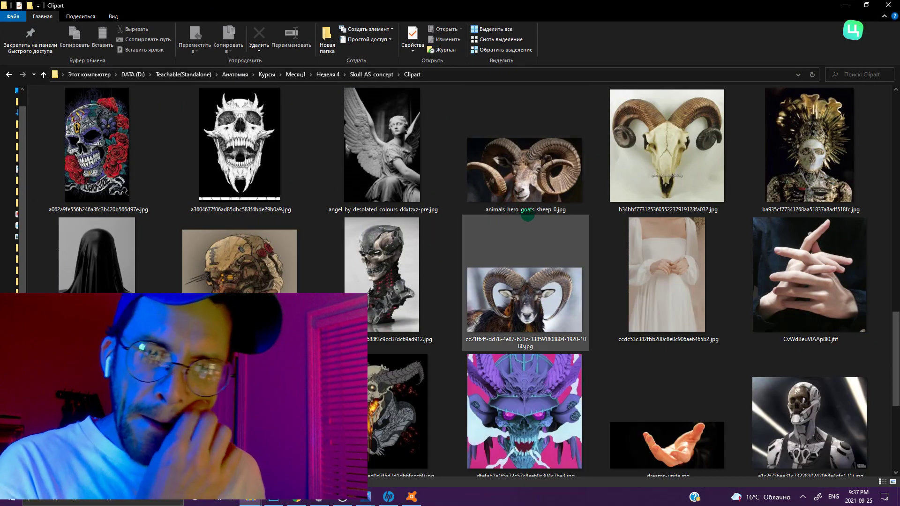
scroll(563, 267, "down", 5)
scroll(531, 288, "up", 10)
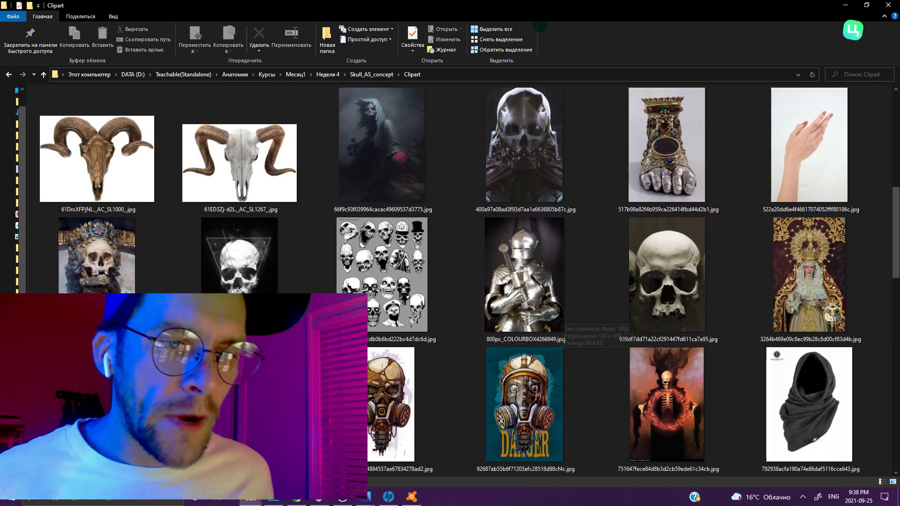
left_click_drag(450, 5, 633, 71)
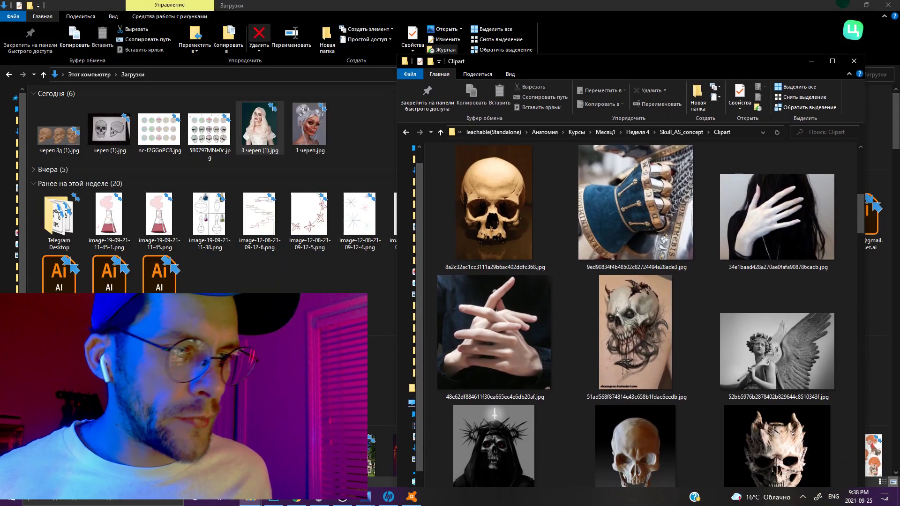
left_click(843, 3)
left_click_drag(660, 62, 644, 20)
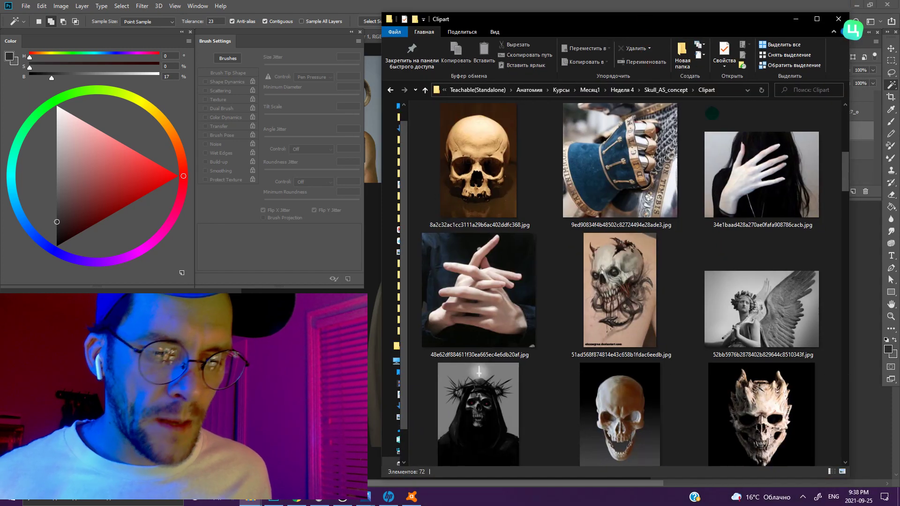
scroll(713, 261, "down", 5)
scroll(682, 315, "down", 5)
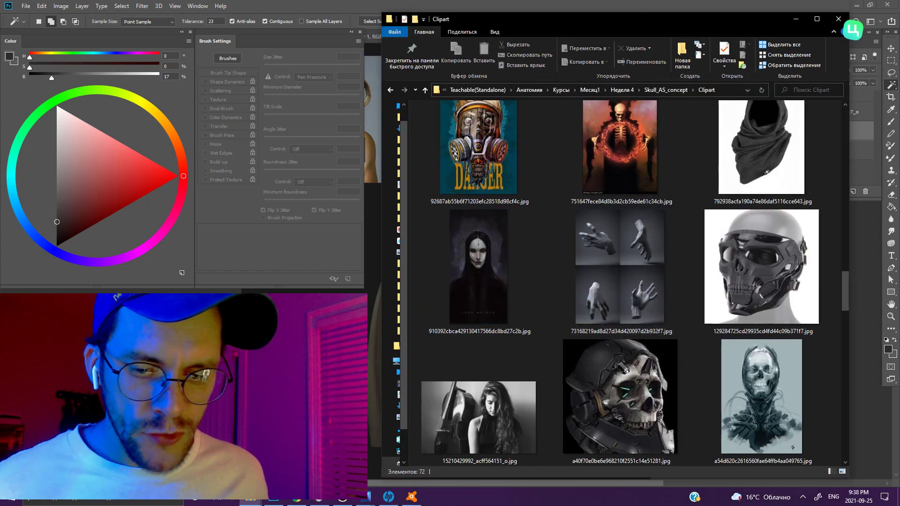
key("alt+Tab")
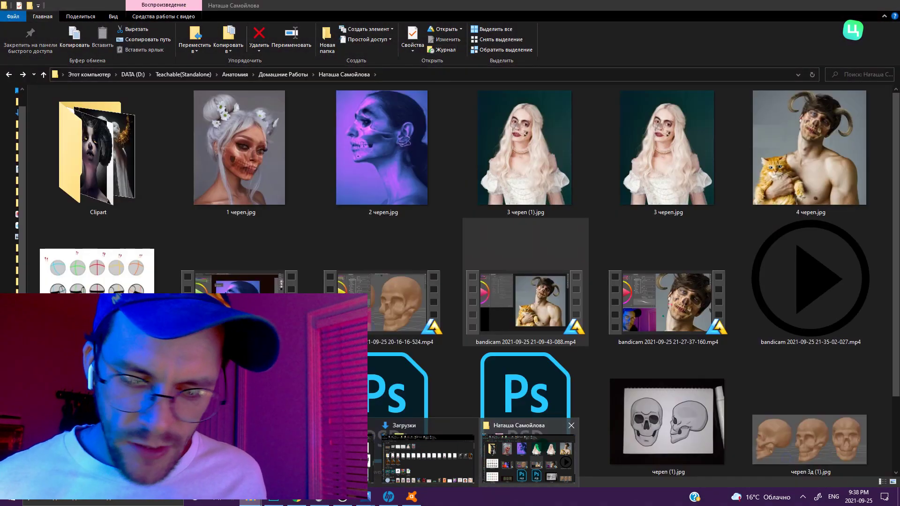
- Open the Clipart folder with extra-large icons and move the window beside Photoshop
left_click(529, 457)
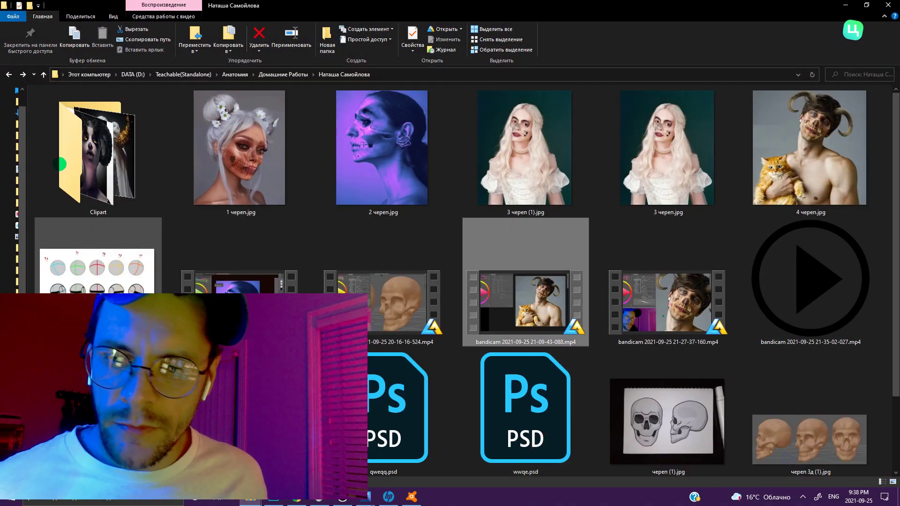
double_click(60, 162)
right_click(516, 250)
mouse_move(556, 258)
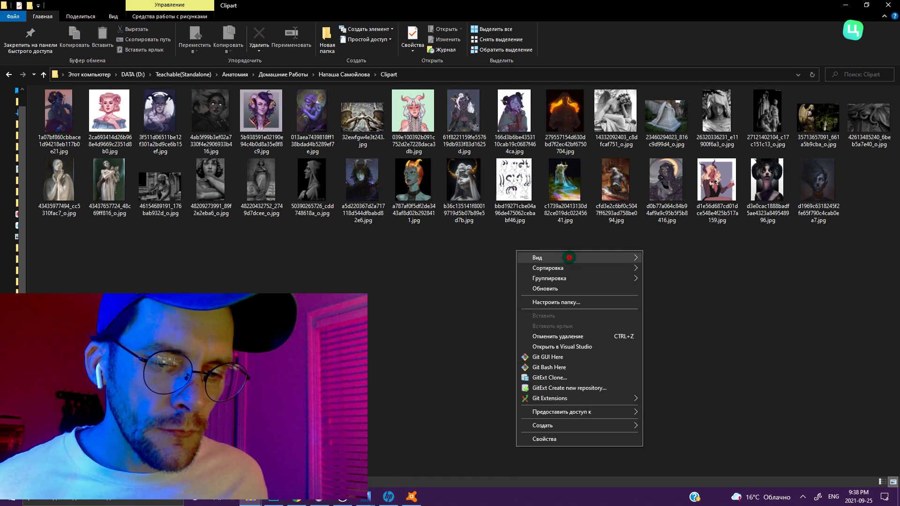
left_click(649, 257)
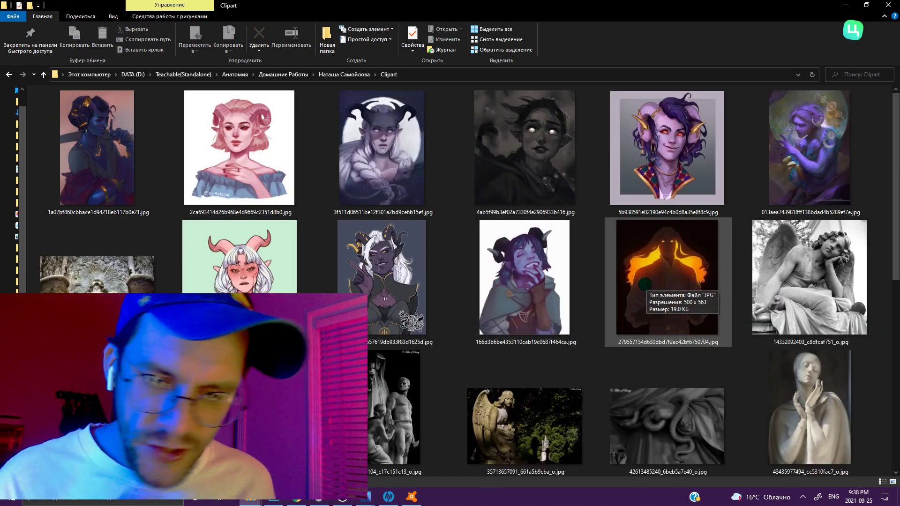
left_click_drag(450, 6, 628, 7)
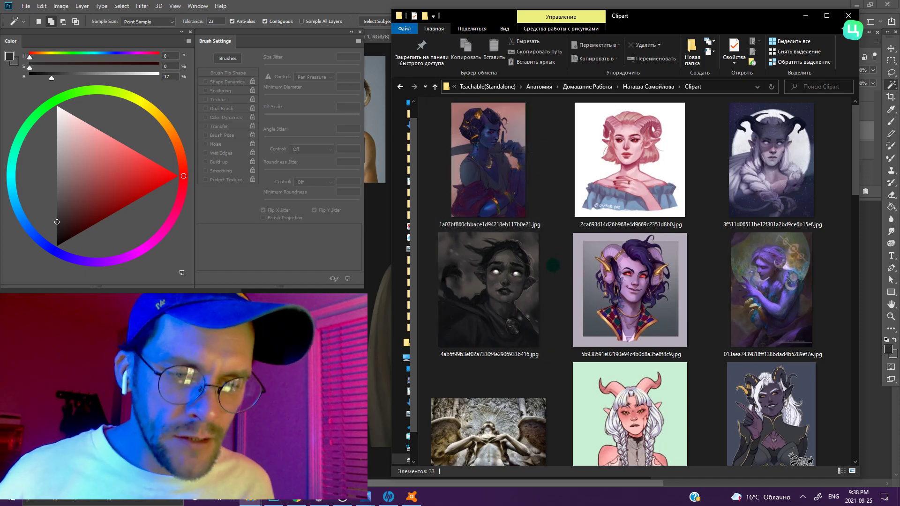
- Browse the Clipart thumbnails, then switch back to the Photoshop statue canvas
scroll(553, 262, "down", 5)
scroll(549, 254, "down", 5)
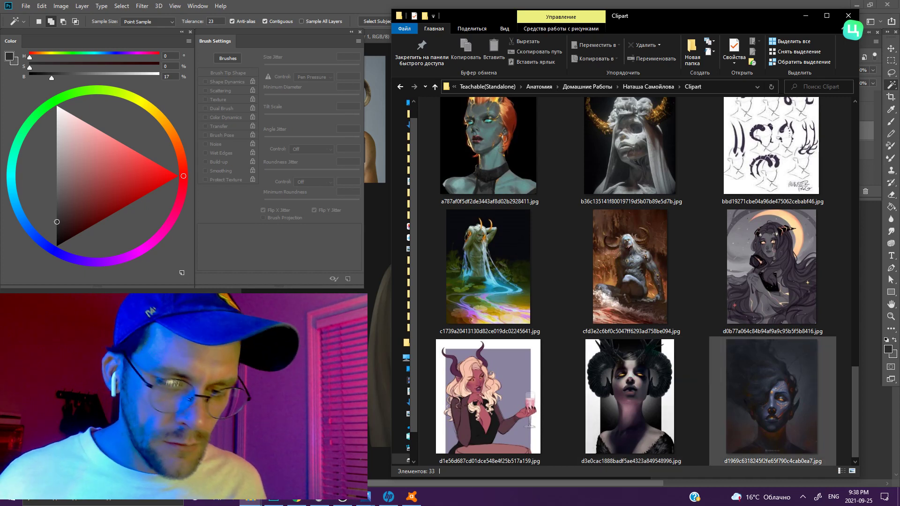
scroll(631, 347, "up", 5)
scroll(631, 347, "up", 5)
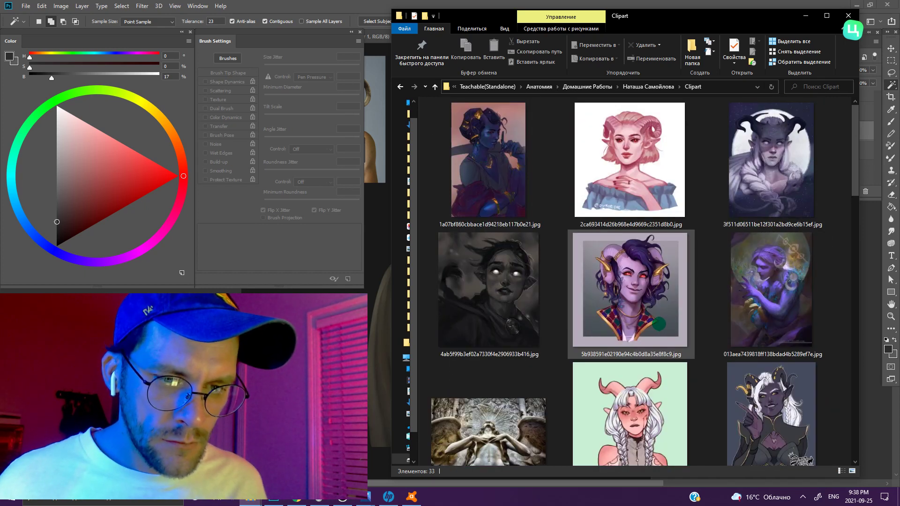
scroll(660, 323, "down", 3)
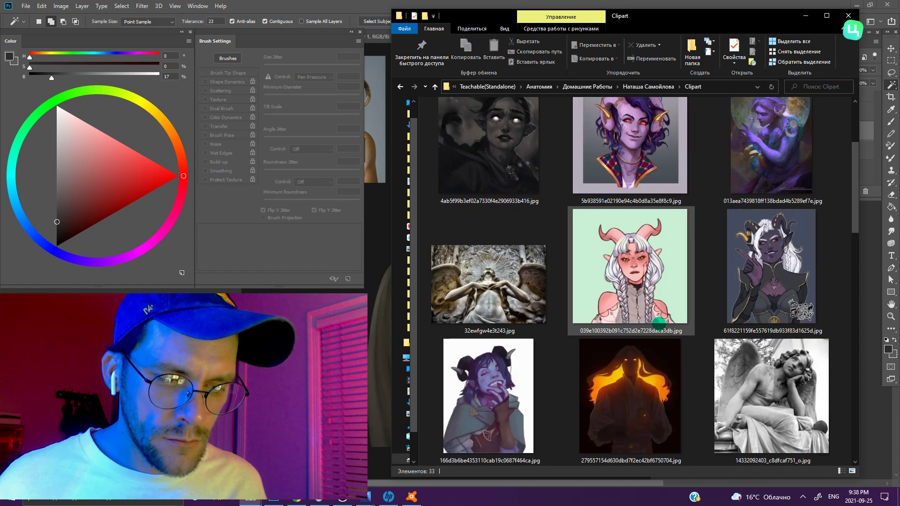
scroll(660, 324, "down", 3)
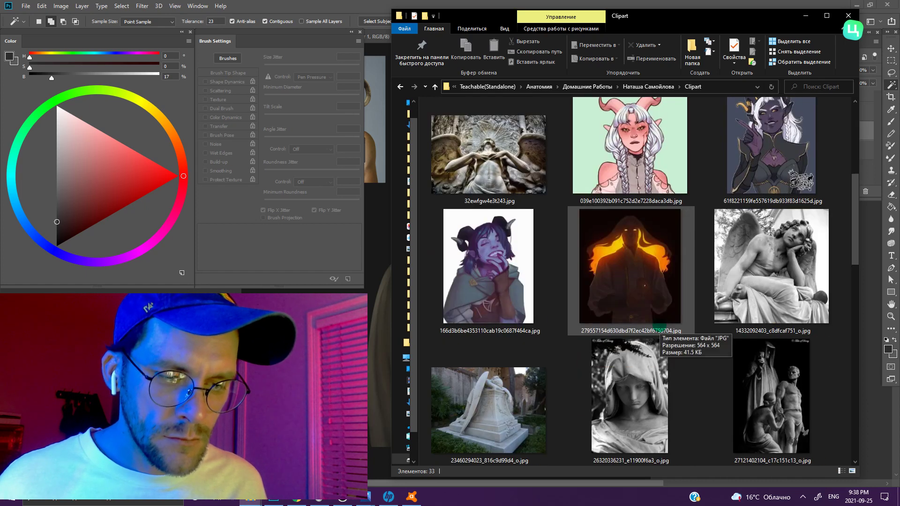
key("alt+Tab")
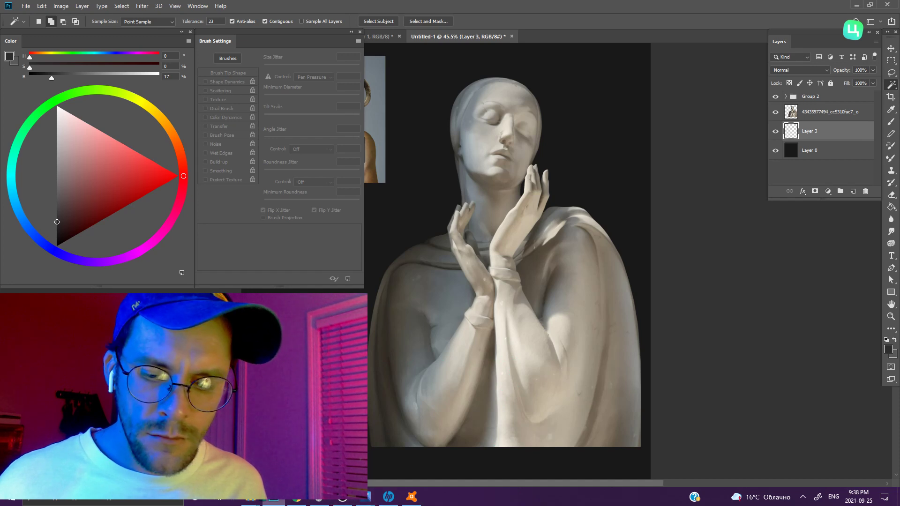
- Move the Clipart window to the right and narrow it to uncover the statue canvas
left_click(511, 452)
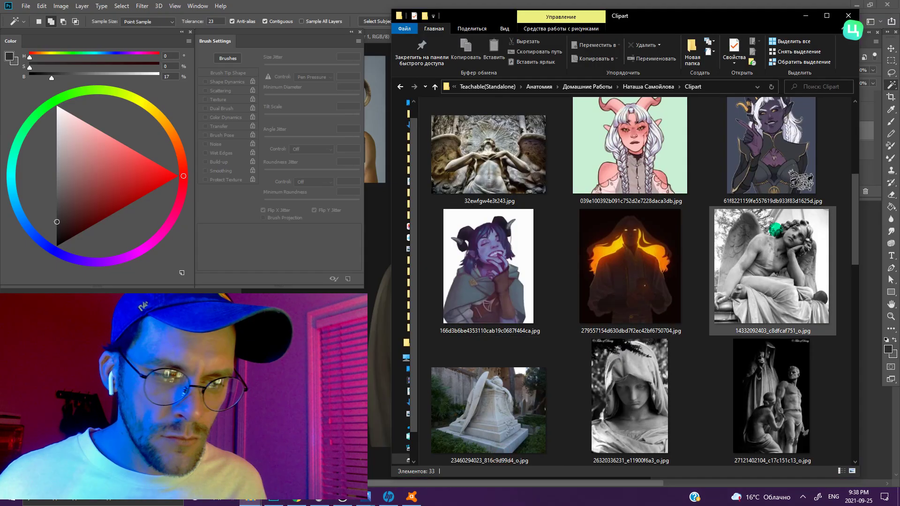
mouse_move(646, 17)
left_mouse_down()
mouse_move(823, 25)
mouse_move(765, 25)
left_mouse_up()
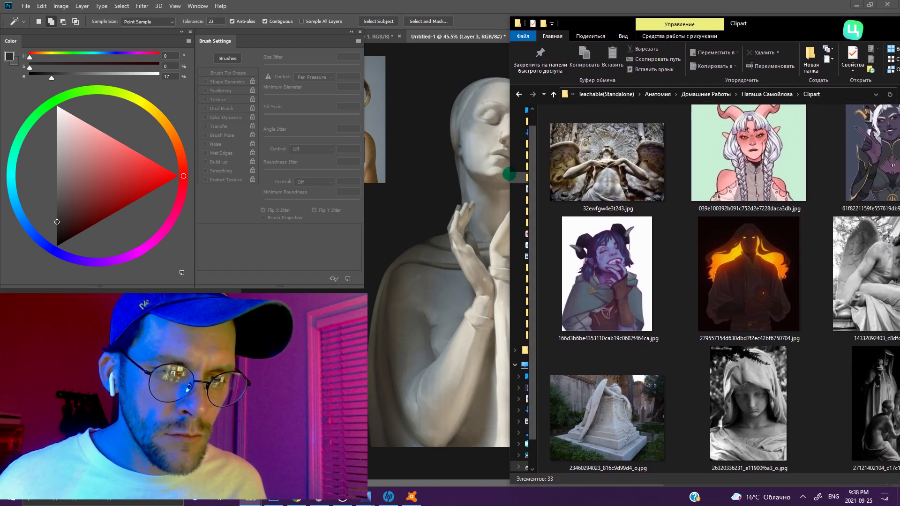
left_click_drag(511, 173, 634, 173)
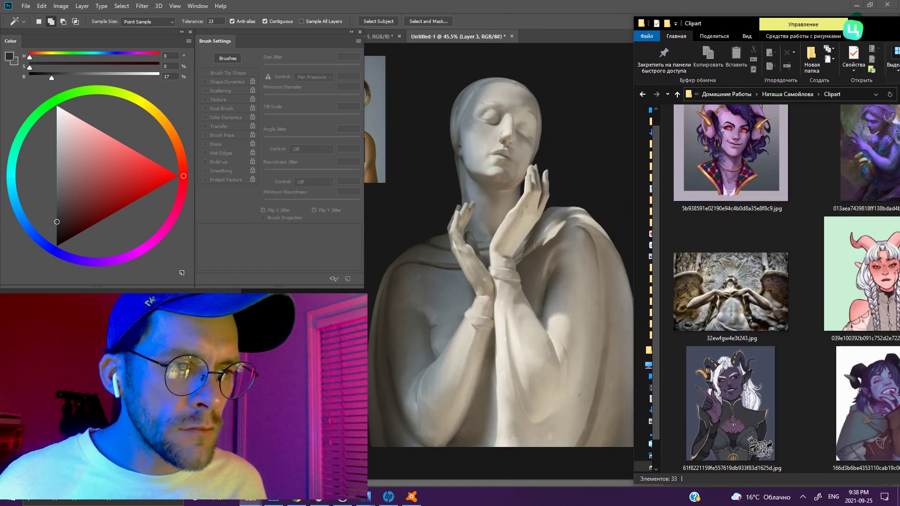
left_click(486, 212)
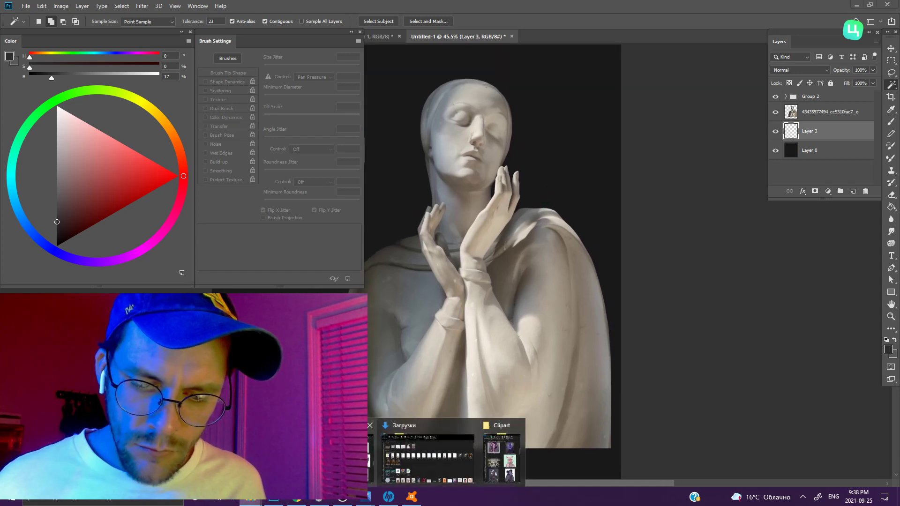
left_click(501, 457)
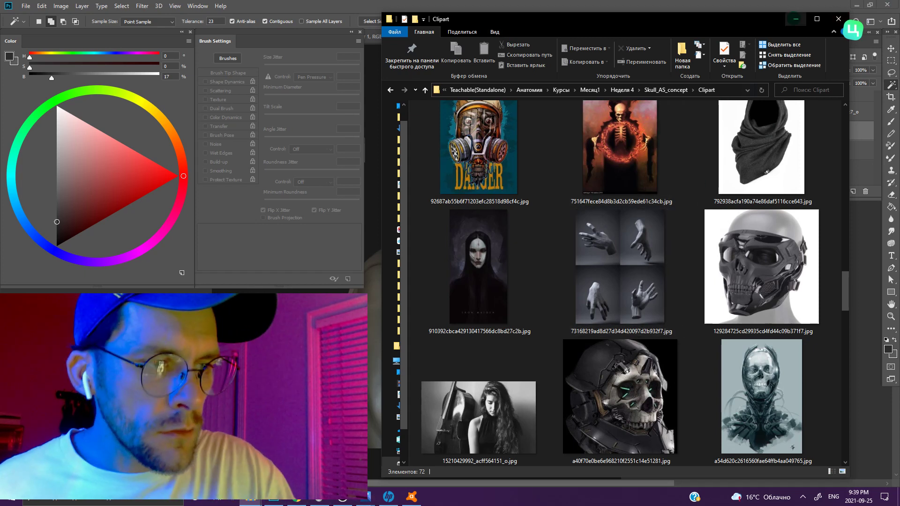
key("alt+Tab")
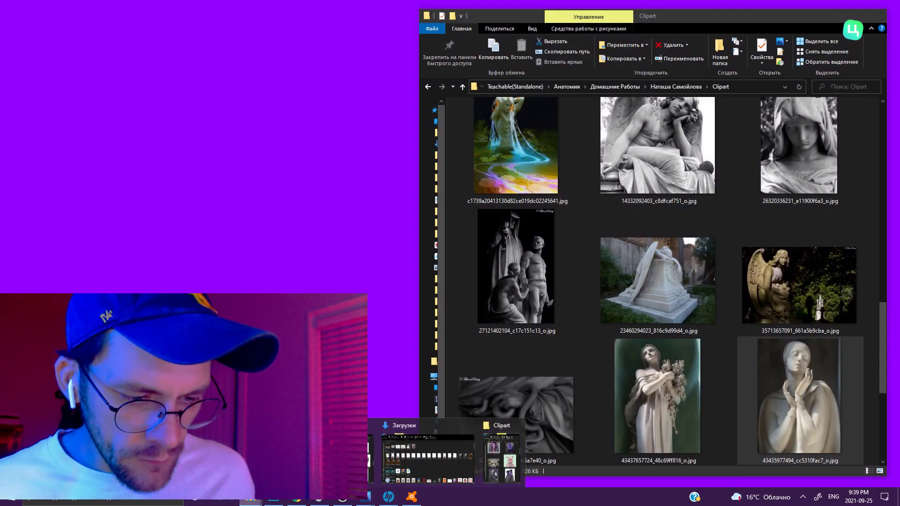
- Narrow the horned-character Clipart folder beside the canvas and open 013aea7439818ff138bdad4b5289ef7e.jpg in Photos
left_click(501, 457)
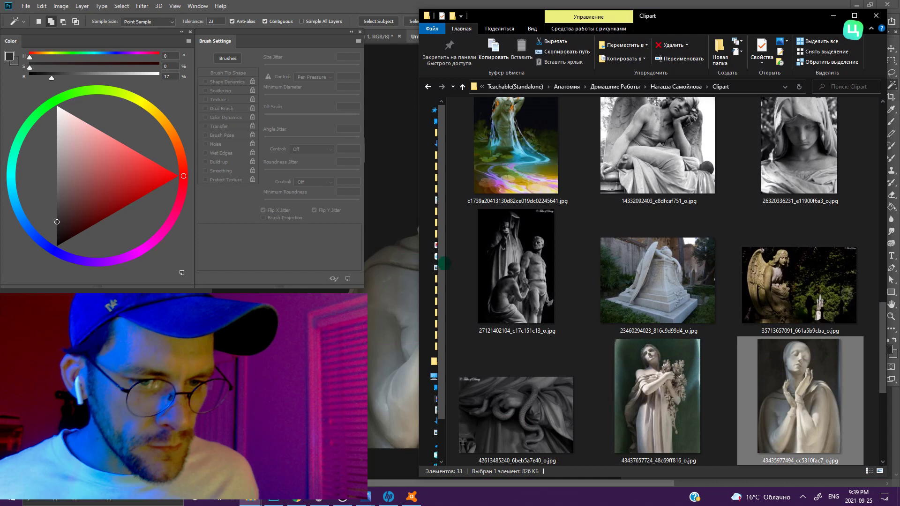
scroll(626, 265, "up", 2)
scroll(626, 264, "up", 3)
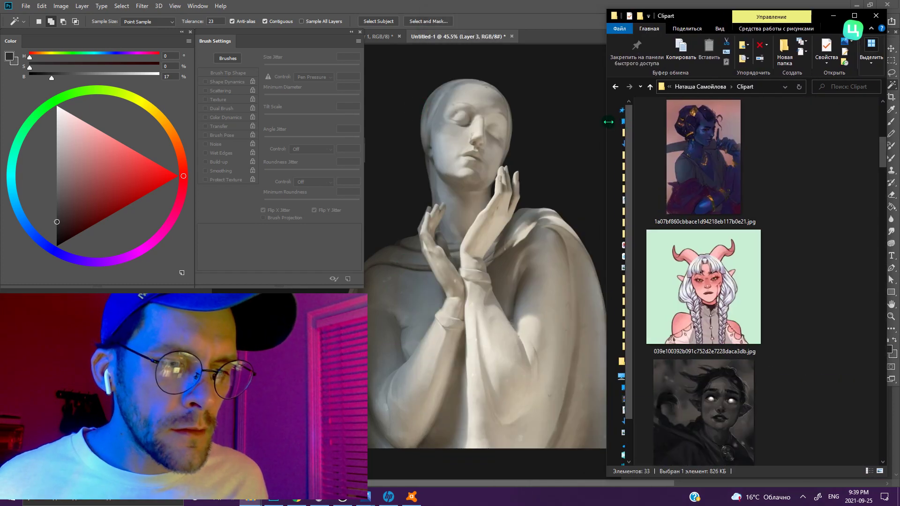
left_click_drag(418, 107, 559, 107)
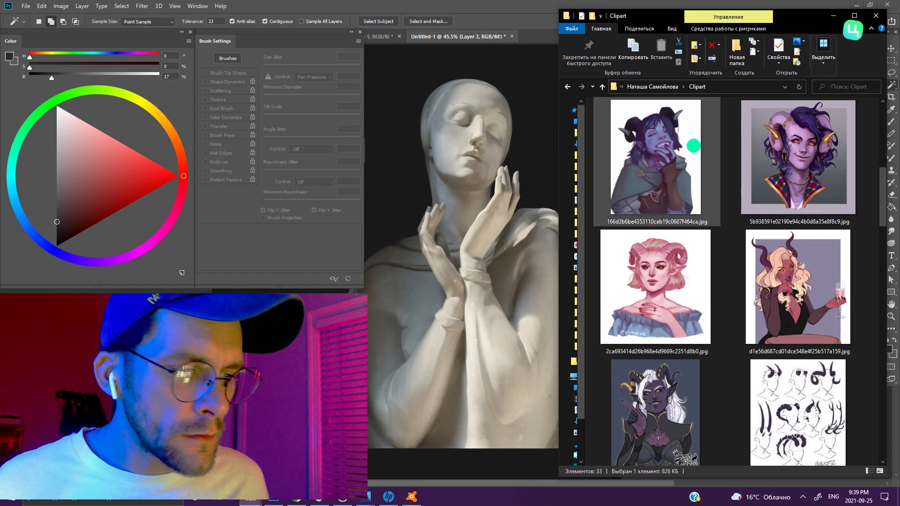
scroll(726, 243, "down", 3)
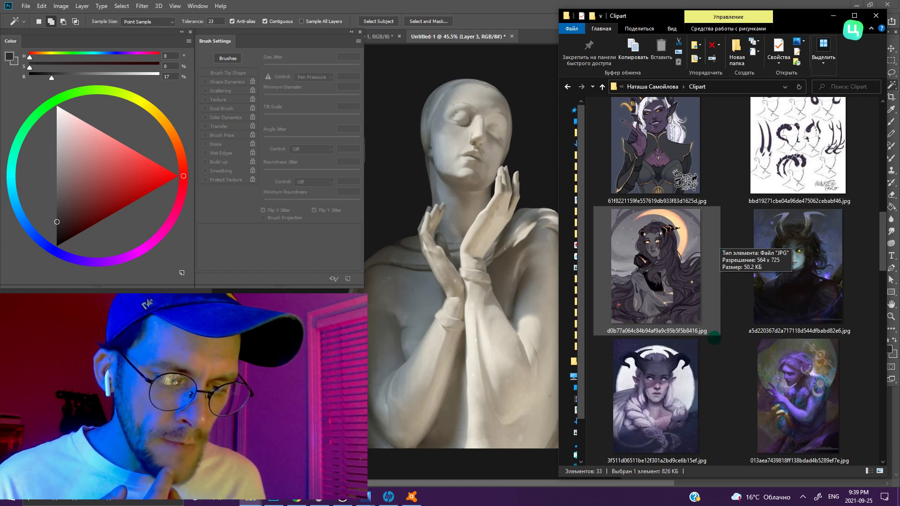
scroll(714, 338, "down", 5)
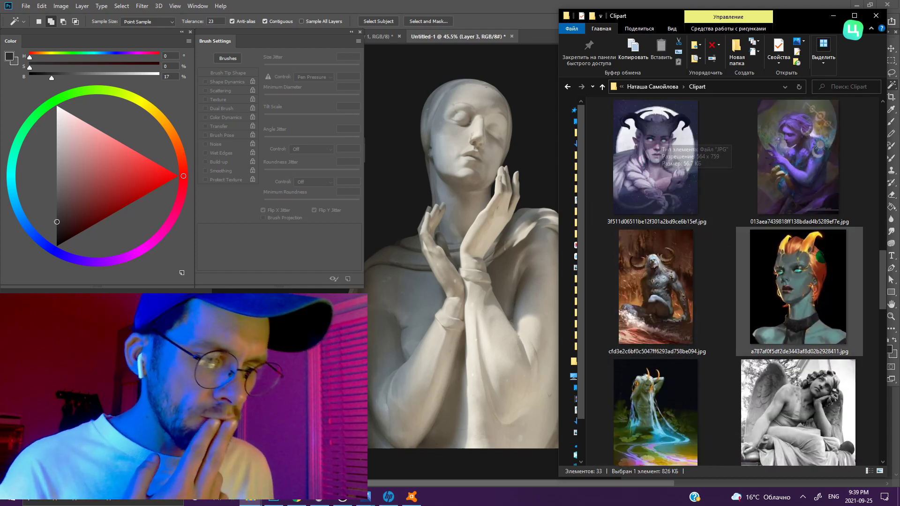
scroll(799, 162, "up", 3)
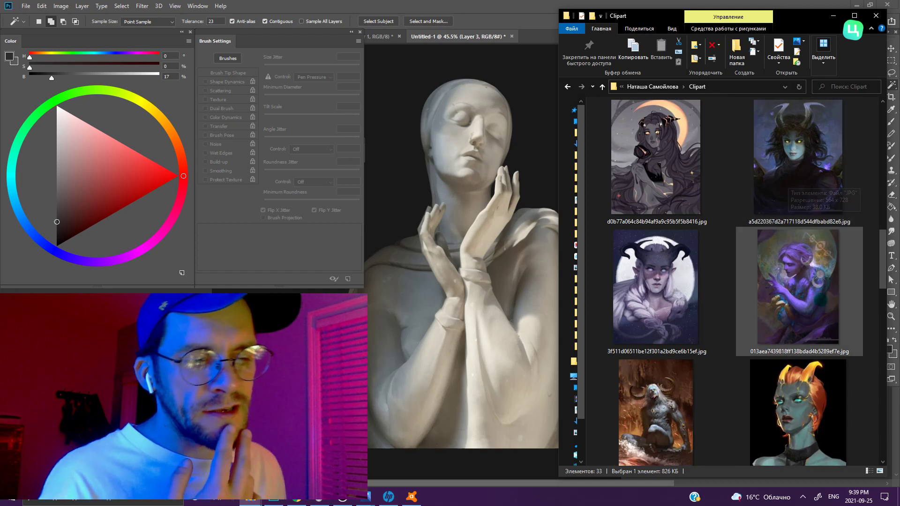
double_click(799, 286)
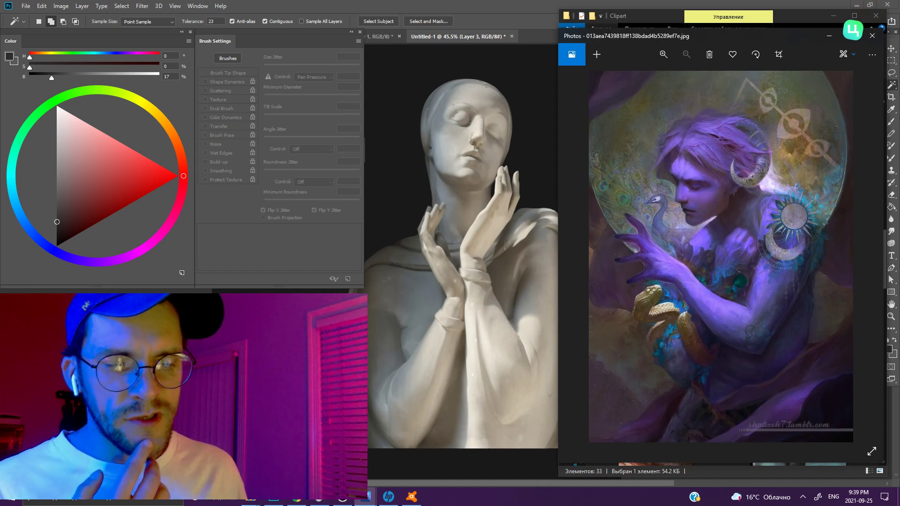
key("Escape")
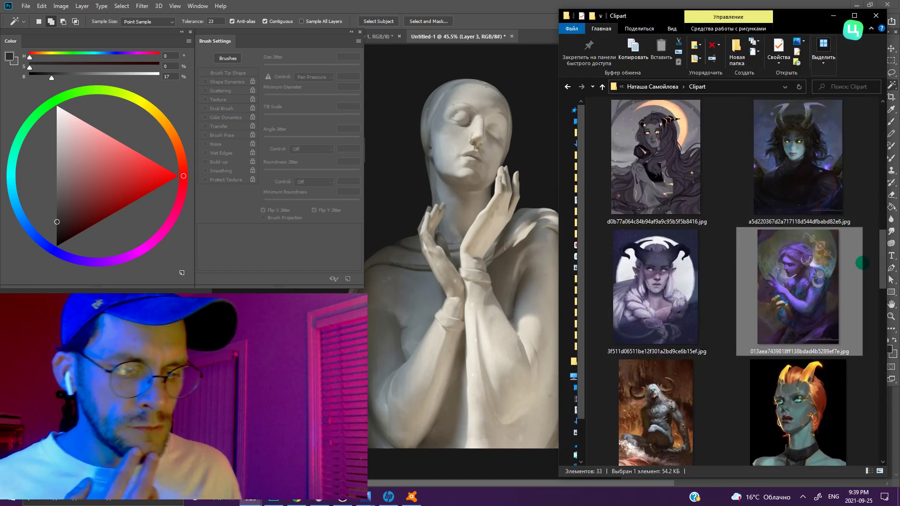
scroll(861, 263, "down", 3)
- Browse the Clipart folder's thumbnails, scrolling up and back down through them
scroll(844, 291, "down", 3)
scroll(813, 347, "up", 2)
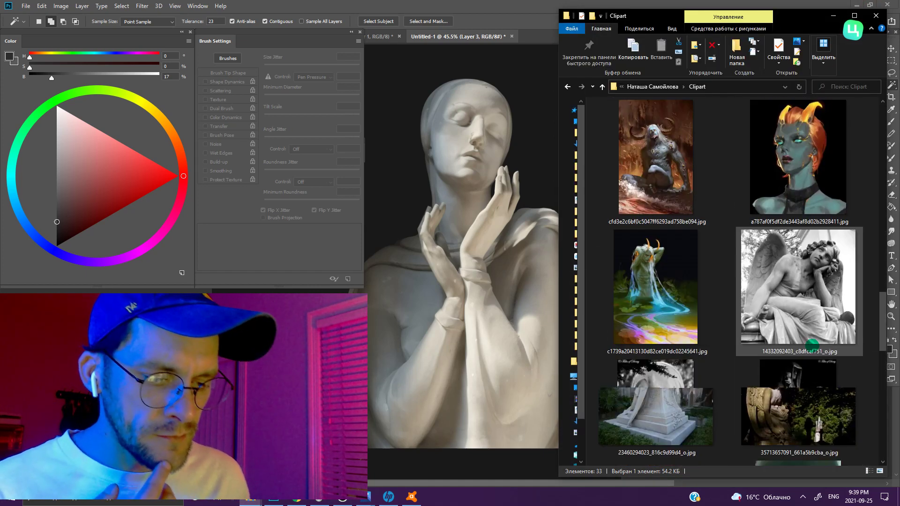
scroll(812, 347, "up", 2)
scroll(816, 342, "up", 1)
scroll(816, 342, "up", 1)
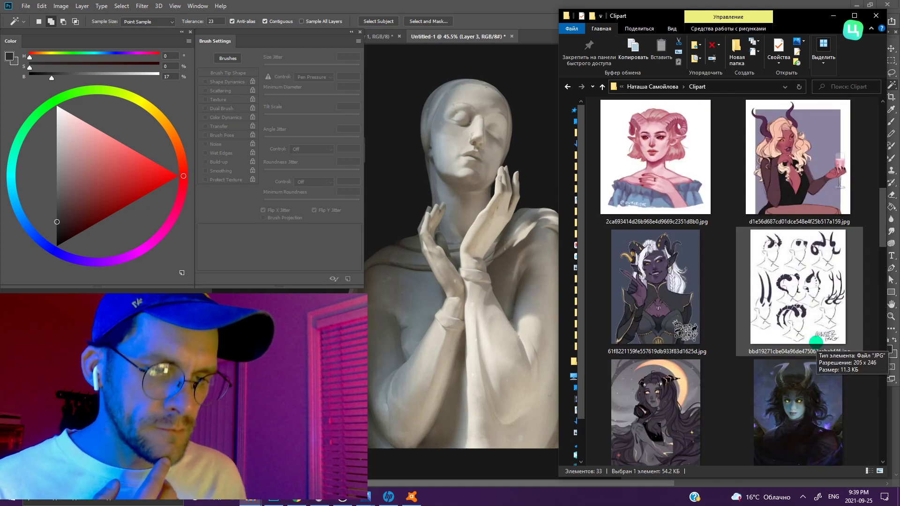
scroll(816, 341, "up", 1)
scroll(816, 342, "up", 1)
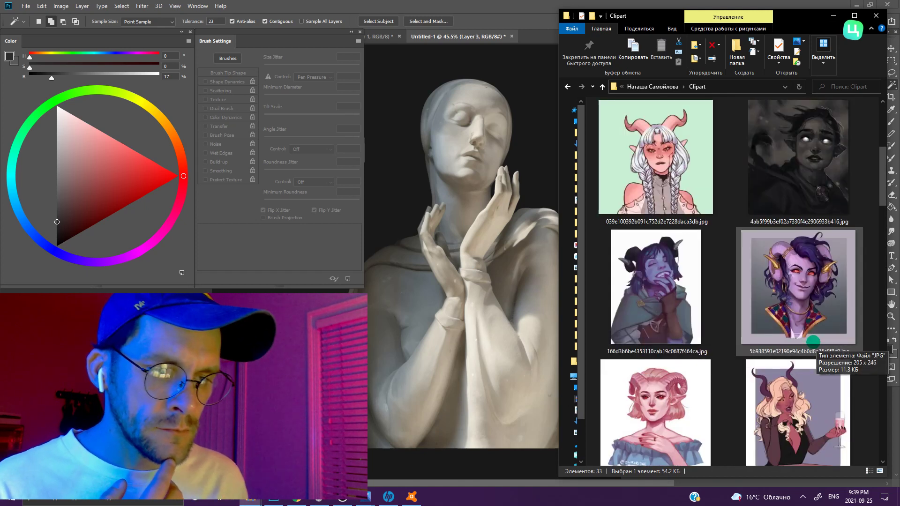
scroll(815, 342, "up", 1)
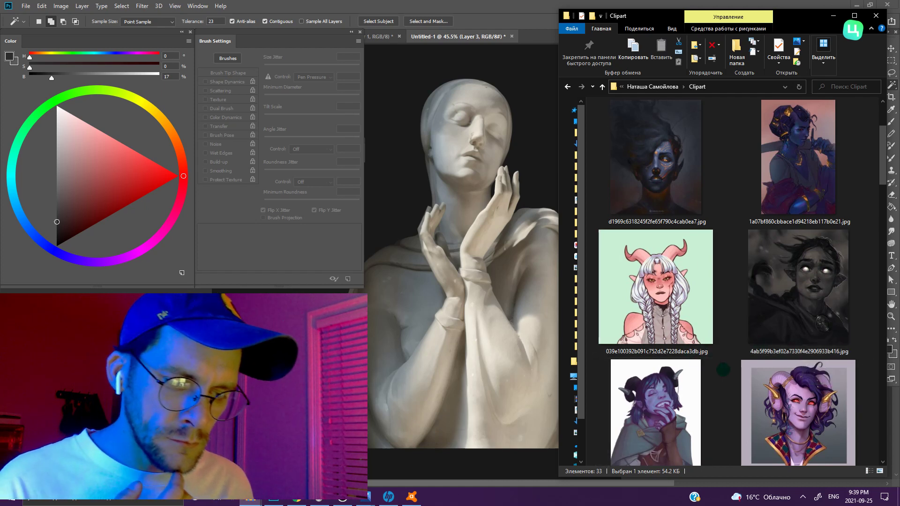
scroll(722, 368, "down", 1)
scroll(722, 368, "down", 5)
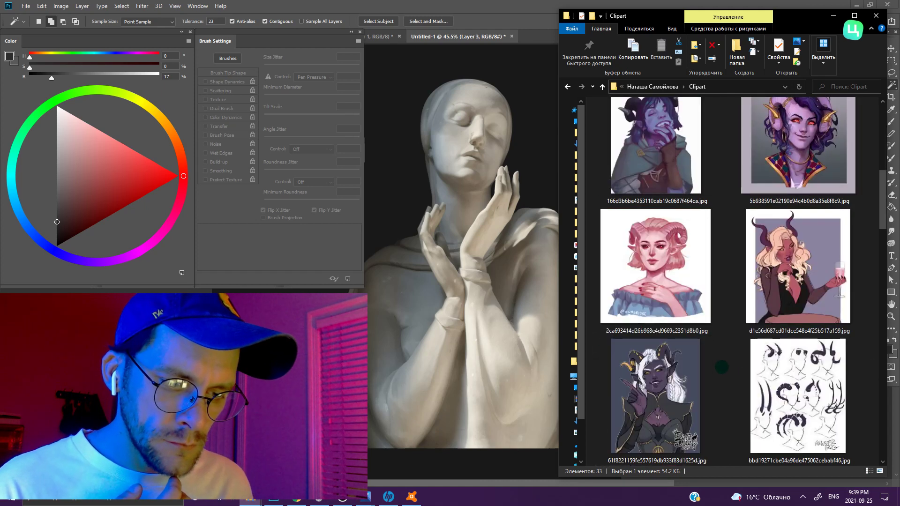
scroll(722, 367, "down", 3)
scroll(726, 365, "down", 3)
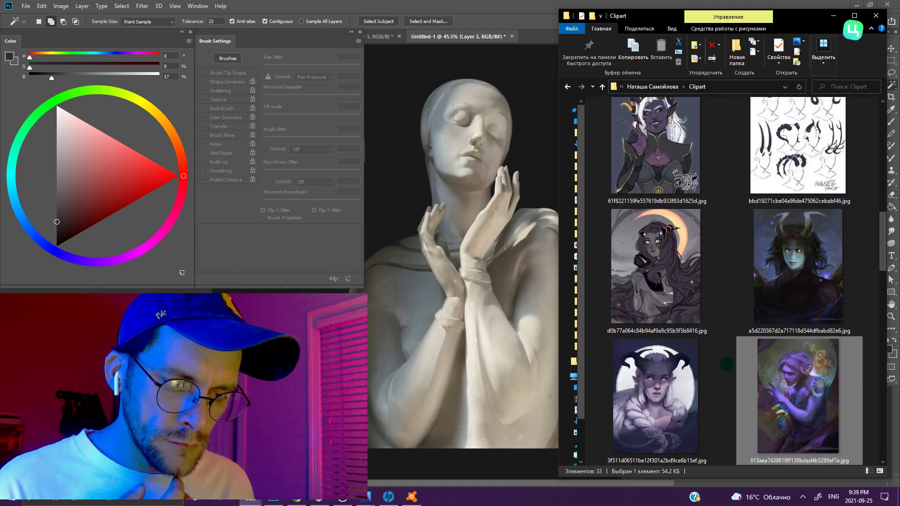
scroll(727, 364, "down", 3)
scroll(726, 363, "down", 3)
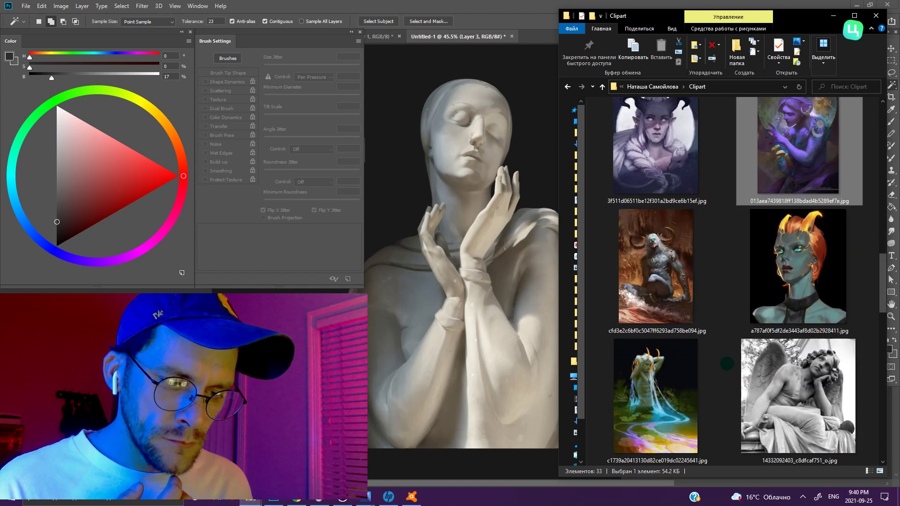
scroll(727, 364, "down", 10)
scroll(728, 364, "up", 20)
scroll(729, 361, "up", 6)
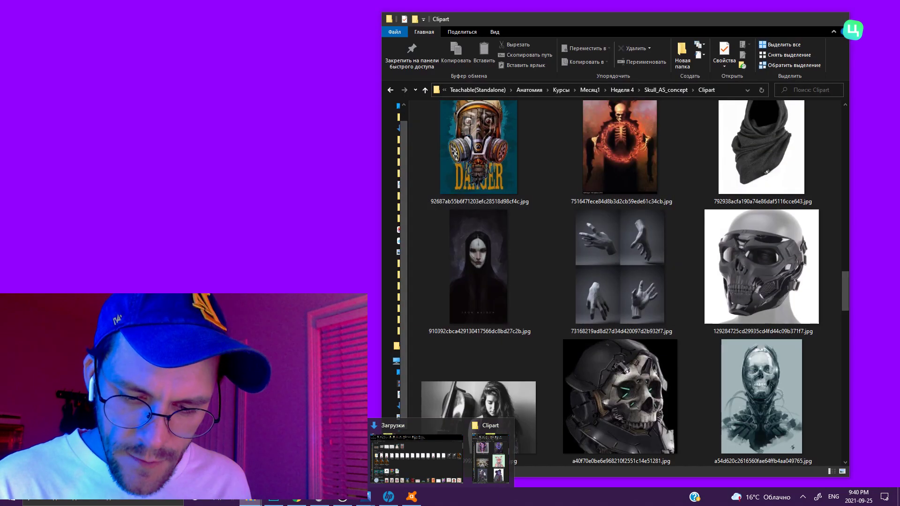
- Bring the Clipart folder forward, then restore it and snap it right beside Photoshop
left_click(491, 458)
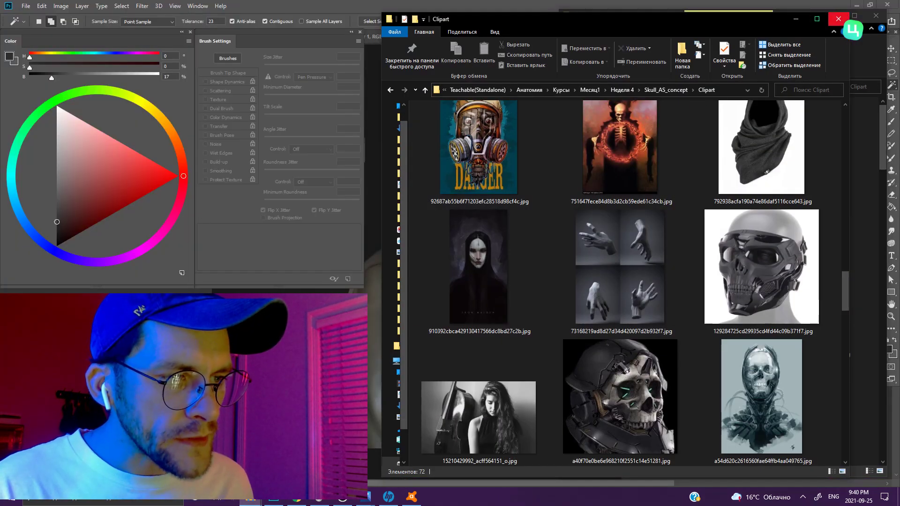
left_click(817, 18)
scroll(525, 281, "up", 3)
scroll(526, 281, "up", 3)
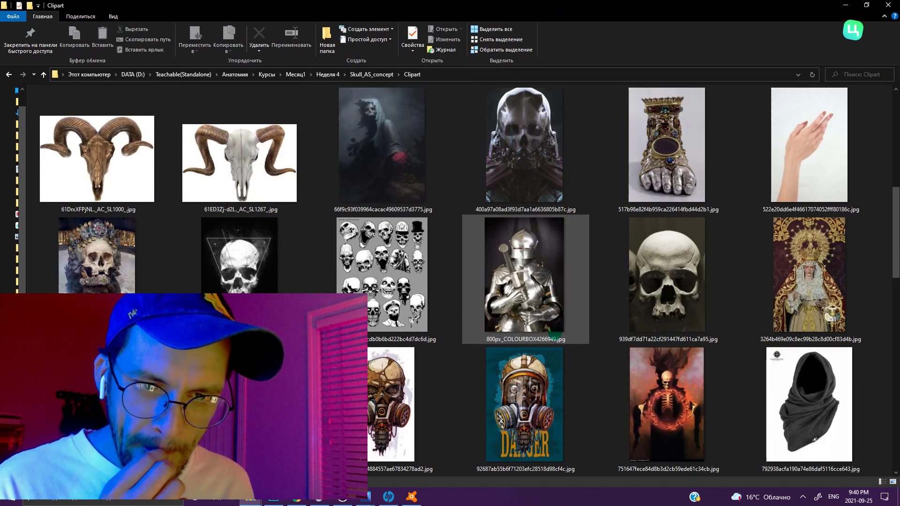
scroll(554, 330, "up", 5)
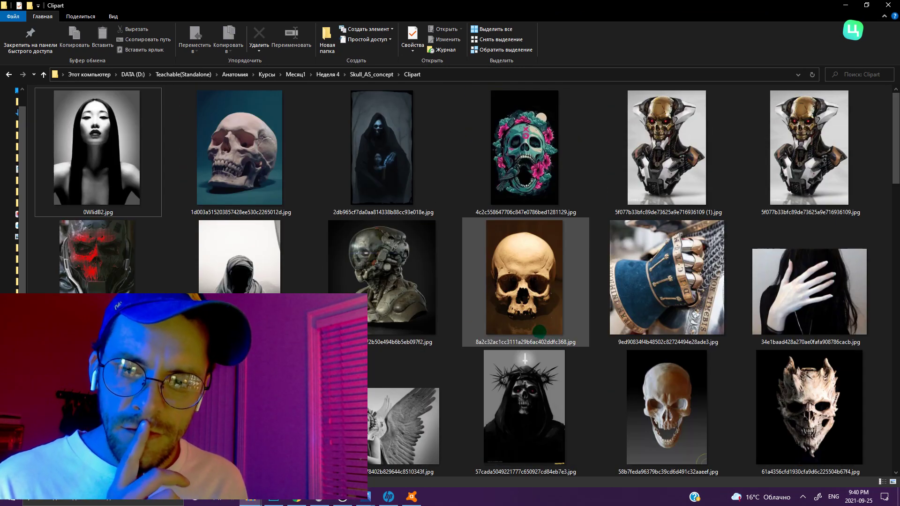
left_click(867, 5)
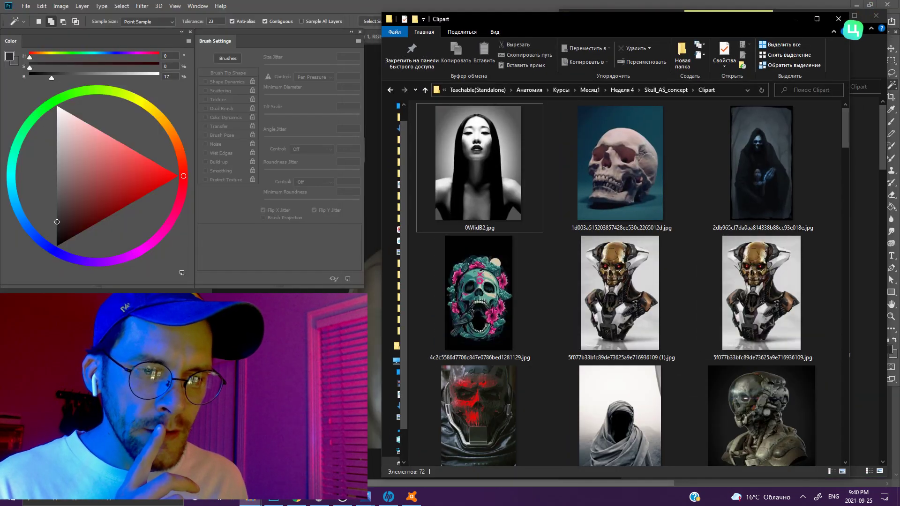
left_click_drag(617, 19, 795, 13)
scroll(807, 189, "down", 2)
scroll(808, 189, "down", 3)
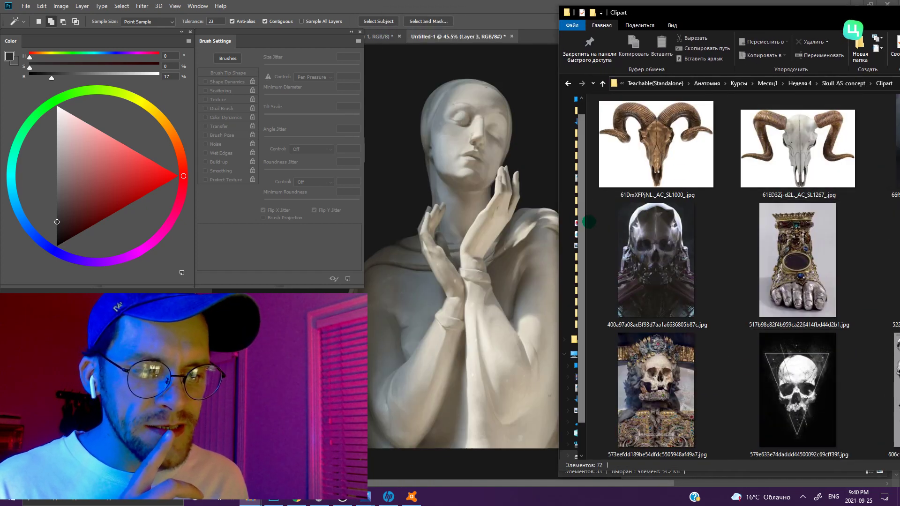
- Open the other Clipart folder (Skull_AS_concept) in a new window, shift it left, and browse it
middle_click(568, 218)
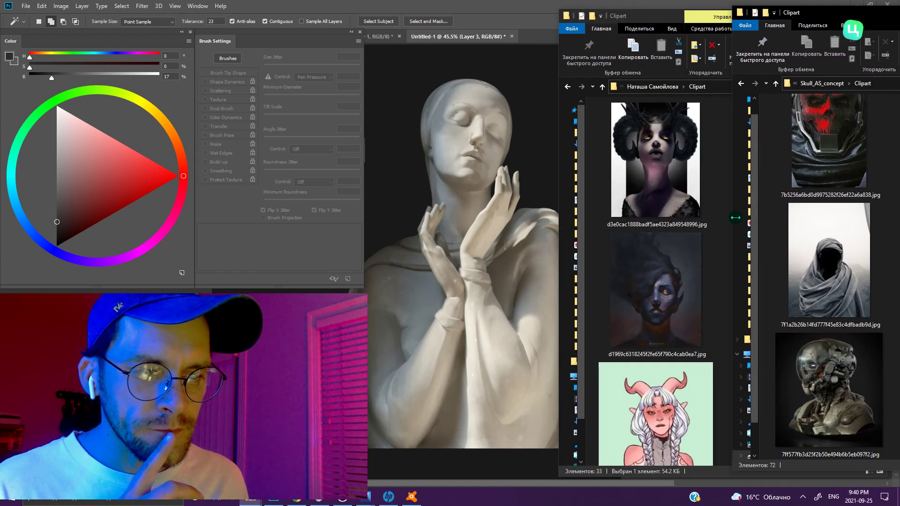
left_click_drag(806, 13, 675, 19)
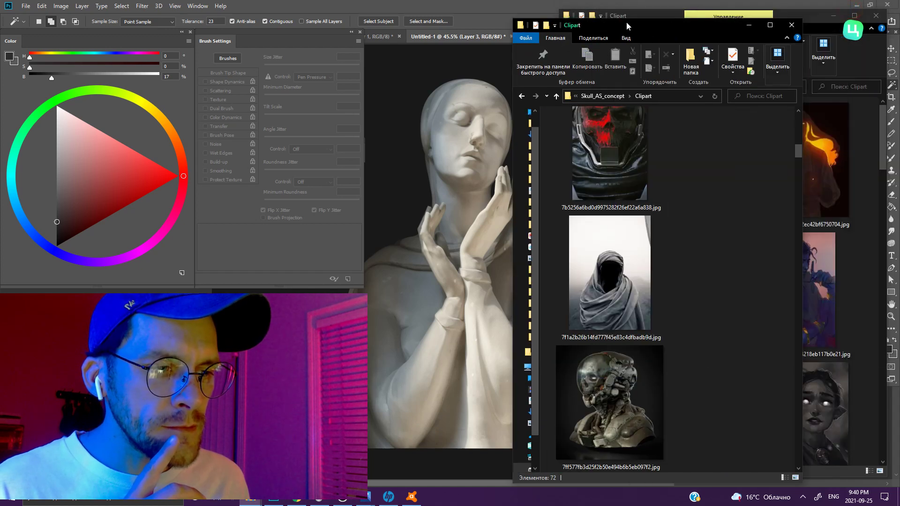
scroll(705, 164, "down", 3)
scroll(717, 188, "down", 3)
scroll(721, 195, "down", 3)
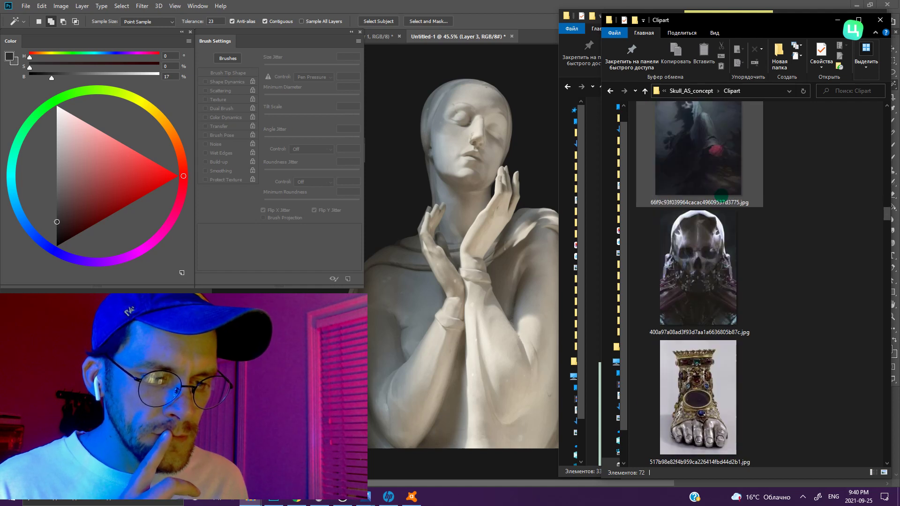
scroll(721, 196, "down", 3)
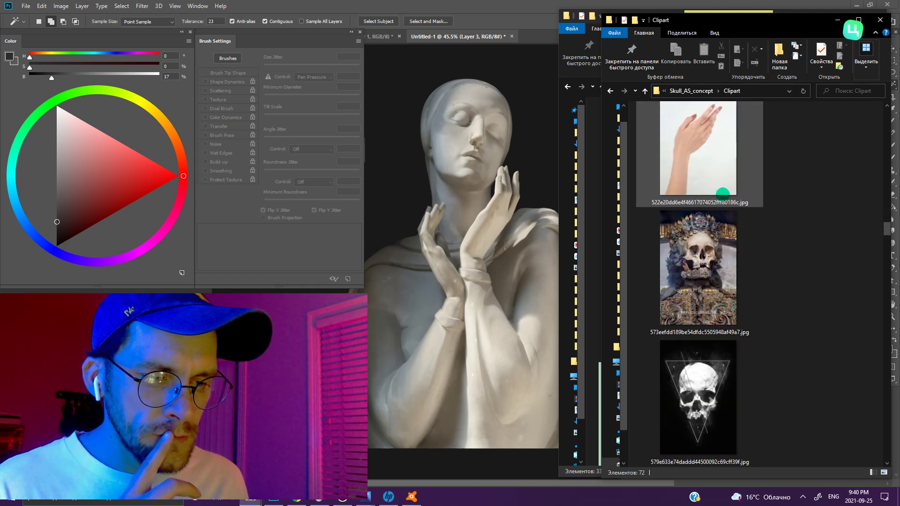
scroll(723, 192, "down", 1)
scroll(722, 190, "down", 2)
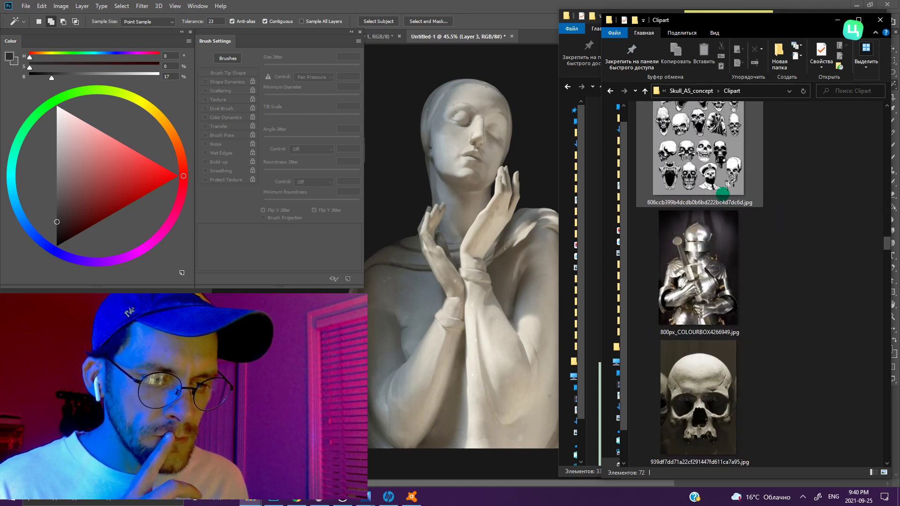
scroll(721, 185, "down", 3)
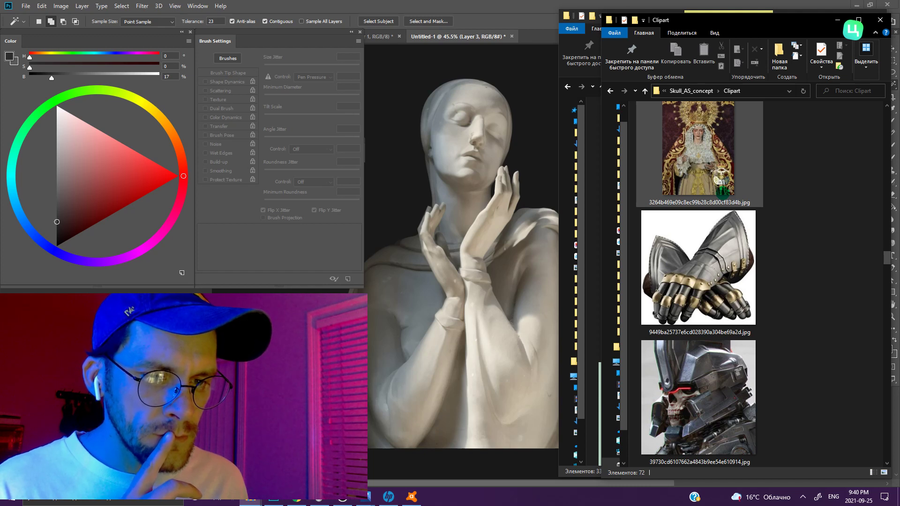
scroll(720, 182, "down", 3)
scroll(721, 184, "down", 3)
scroll(721, 186, "down", 3)
scroll(722, 189, "down", 3)
scroll(722, 189, "down", 3)
scroll(722, 189, "down", 3)
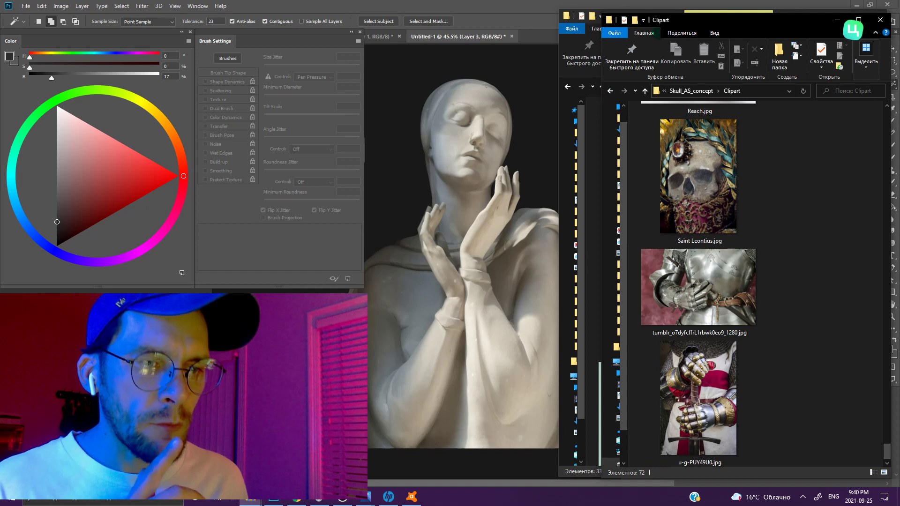
- Bring the other Clipart folder forward and scroll back up to the horned character portraits
left_click(588, 61)
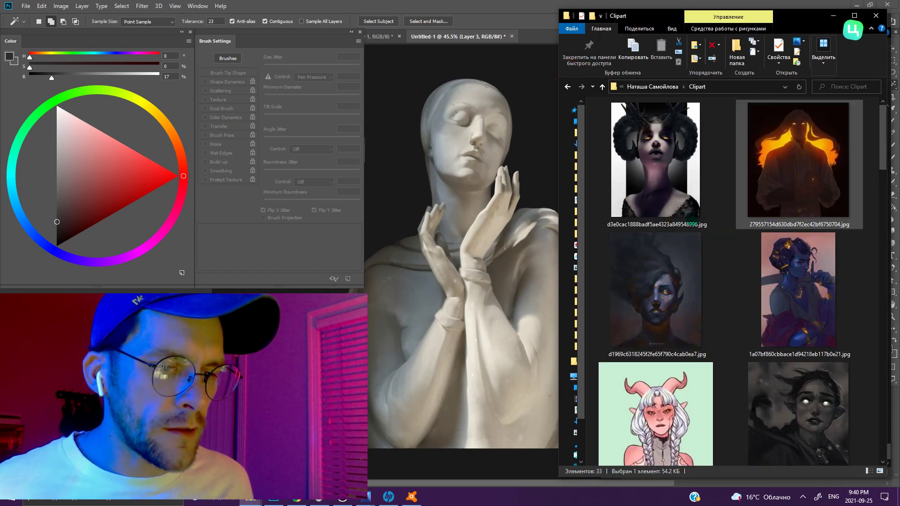
scroll(697, 389, "down", 3)
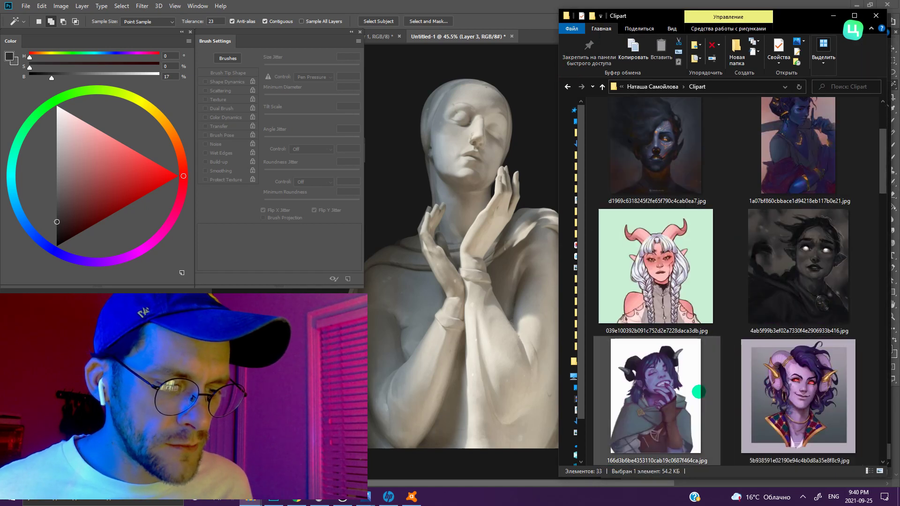
scroll(709, 389, "up", 3)
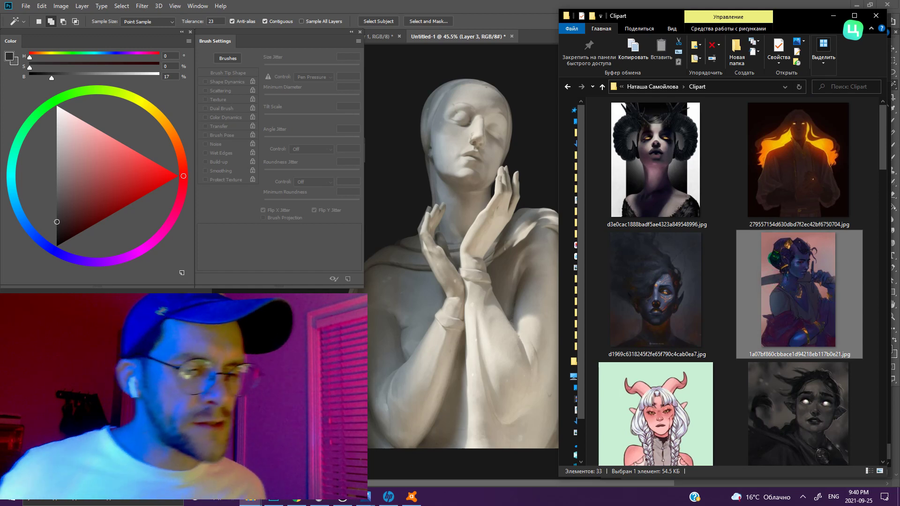
scroll(781, 284, "down", 6)
scroll(799, 281, "down", 15)
scroll(799, 282, "down", 3)
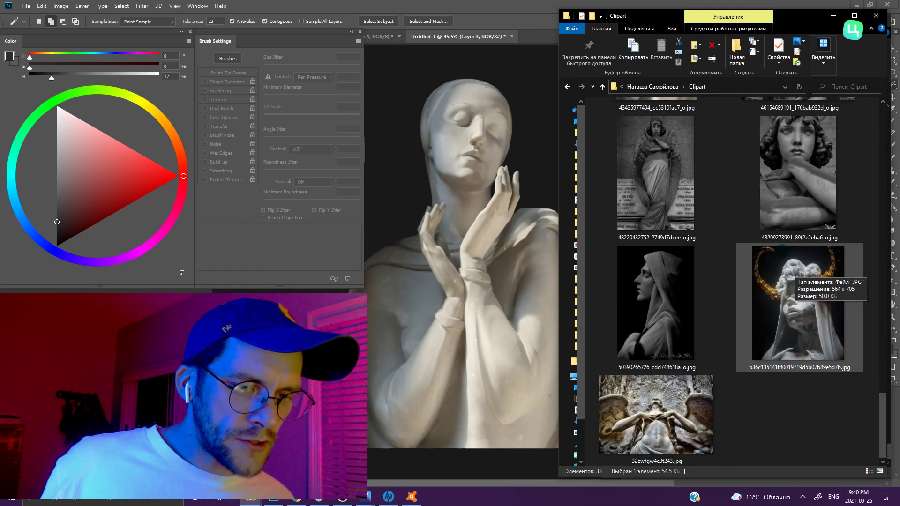
scroll(800, 282, "up", 6)
scroll(799, 282, "down", 1)
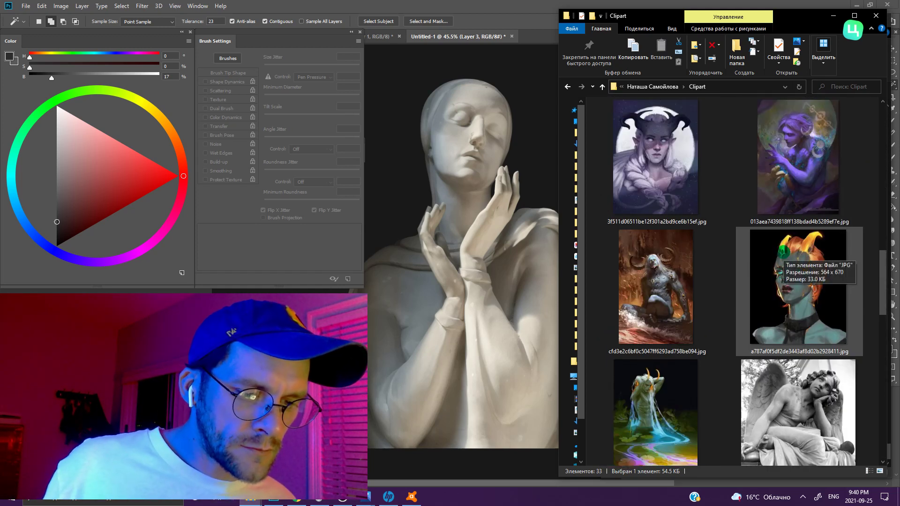
scroll(799, 281, "up", 8)
scroll(799, 281, "up", 6)
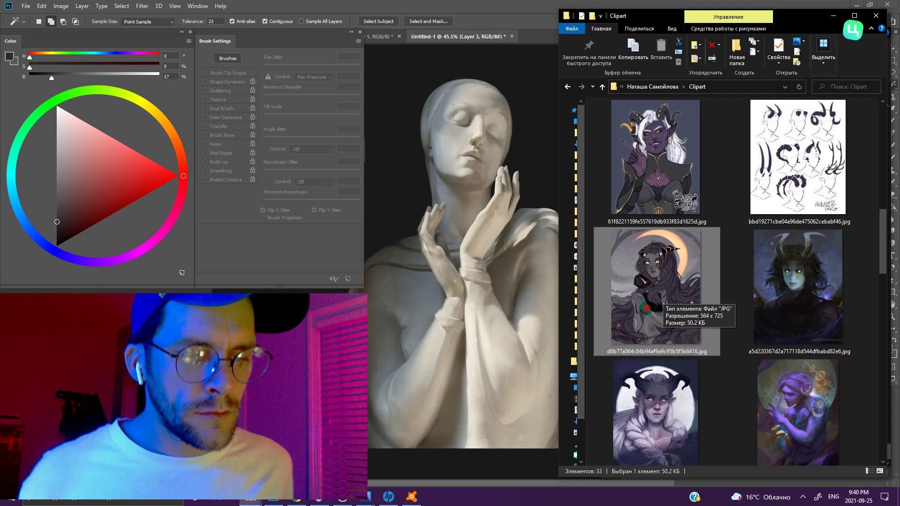
- Place the horned woman reference into the document beside the horned man image
left_click_drag(656, 286, 513, 184)
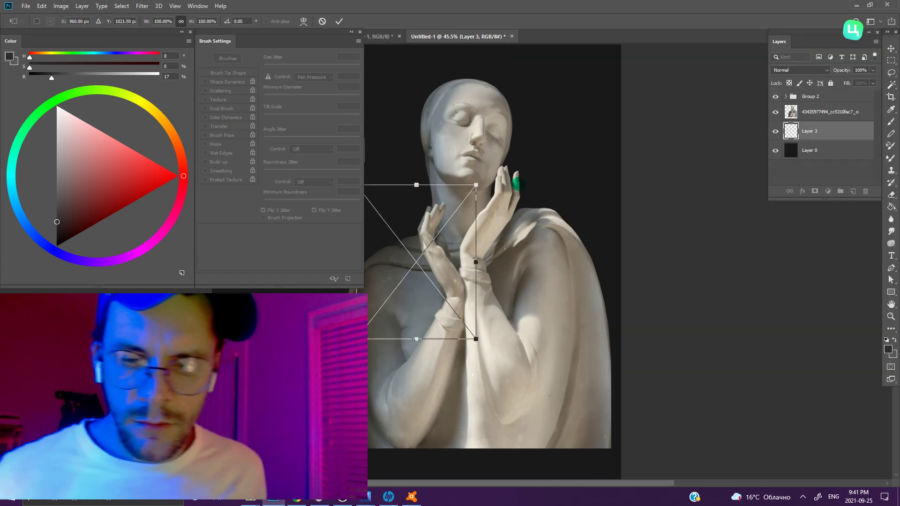
mouse_move(429, 259)
left_mouse_down()
mouse_move(546, 305)
mouse_move(414, 324)
left_mouse_up()
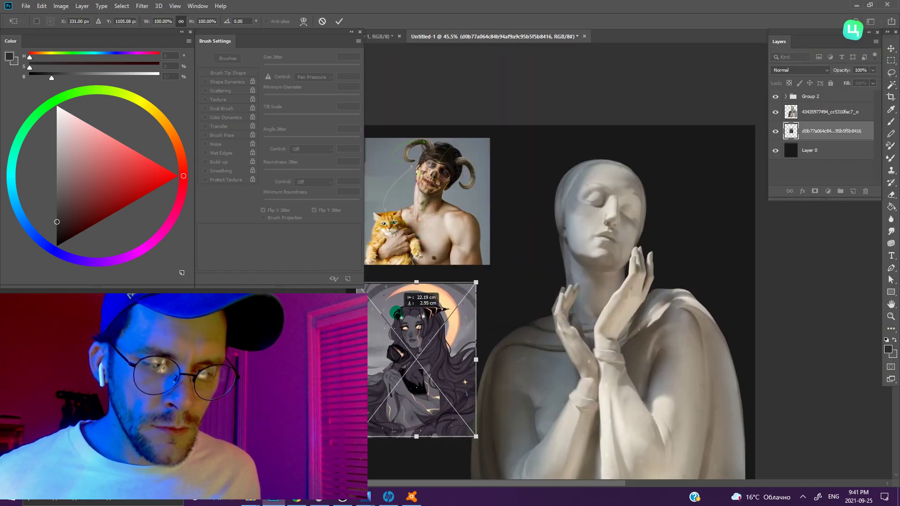
left_click(892, 46)
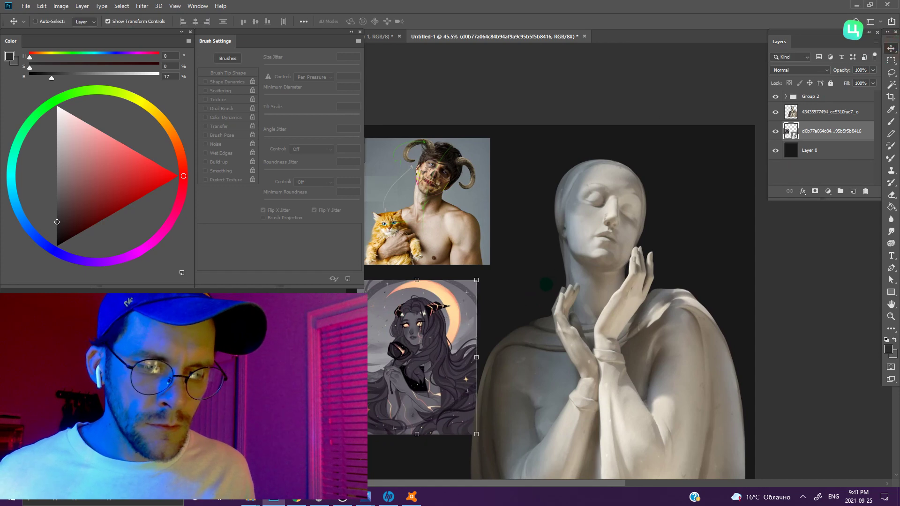
key("w")
scroll(512, 351, "up", 2)
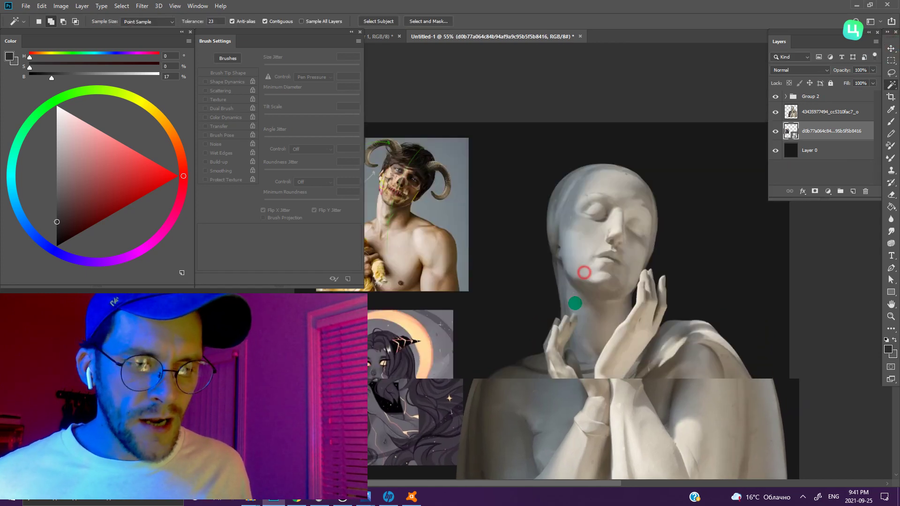
scroll(574, 255, "down", 2)
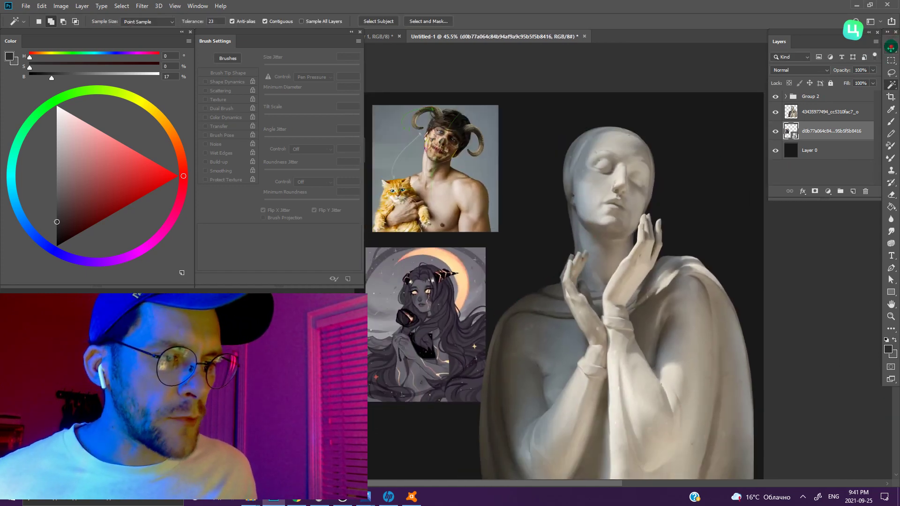
- Scale the horned woman reference to about 77% and position it below the horned man
key("v")
left_click_drag(485, 401, 457, 366)
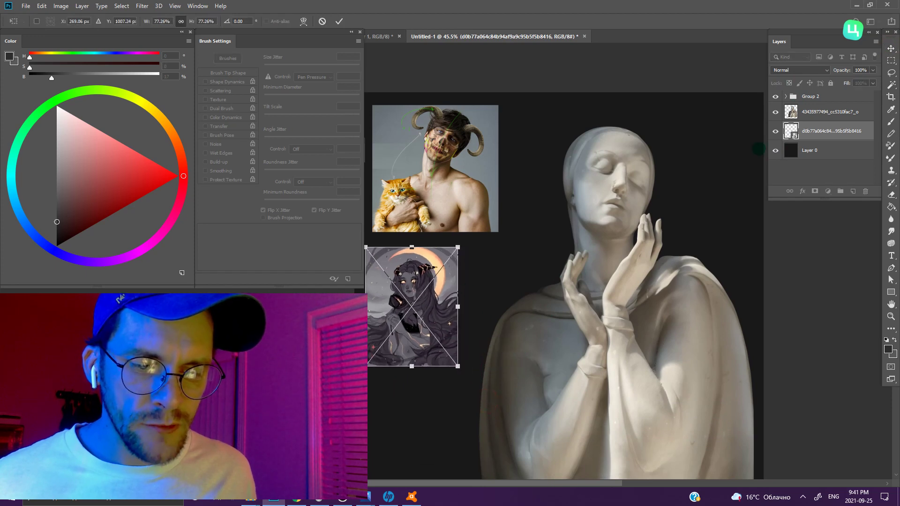
key("Return")
left_click_drag(413, 304, 419, 301)
- Add an empty Layer 3 above the reference
key("w")
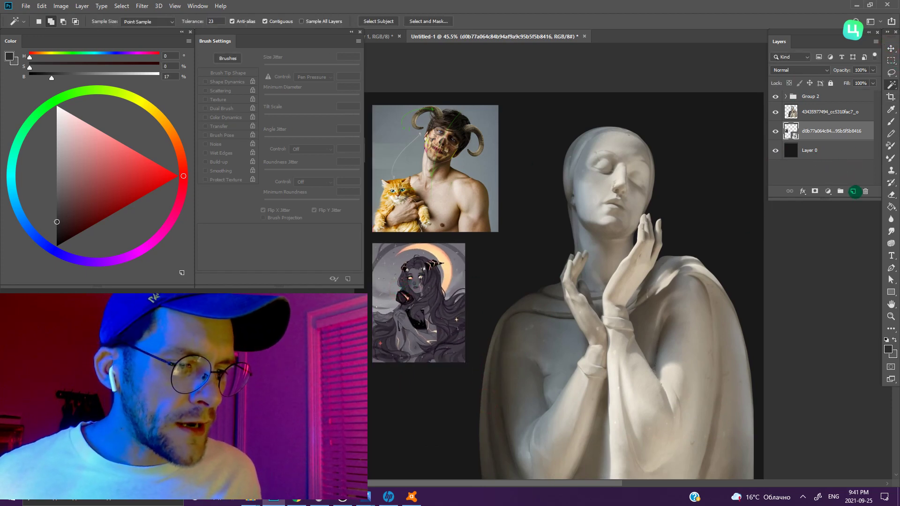
left_click(853, 192)
scroll(603, 252, "up", 2)
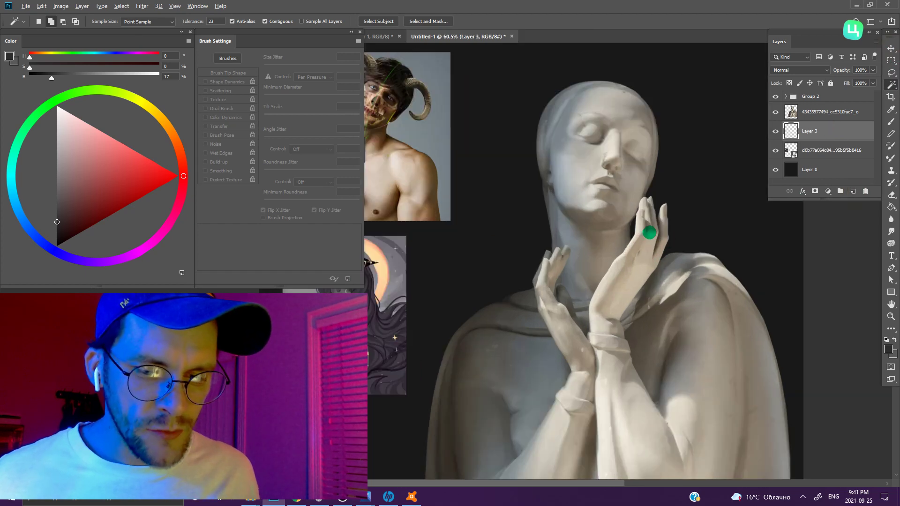
scroll(647, 238, "down", 2)
scroll(582, 180, "up", 2)
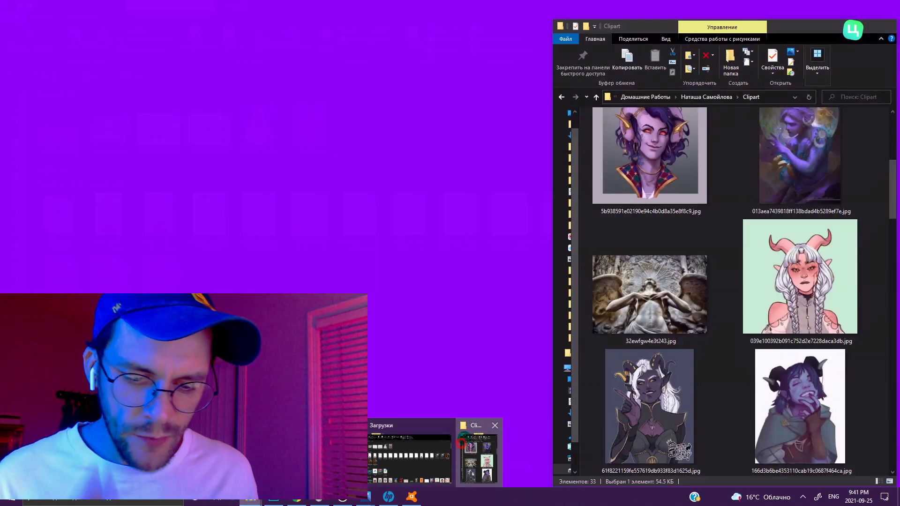
- Bring the Clipart folder back in front, move it left, and scroll through its images
left_click(473, 443)
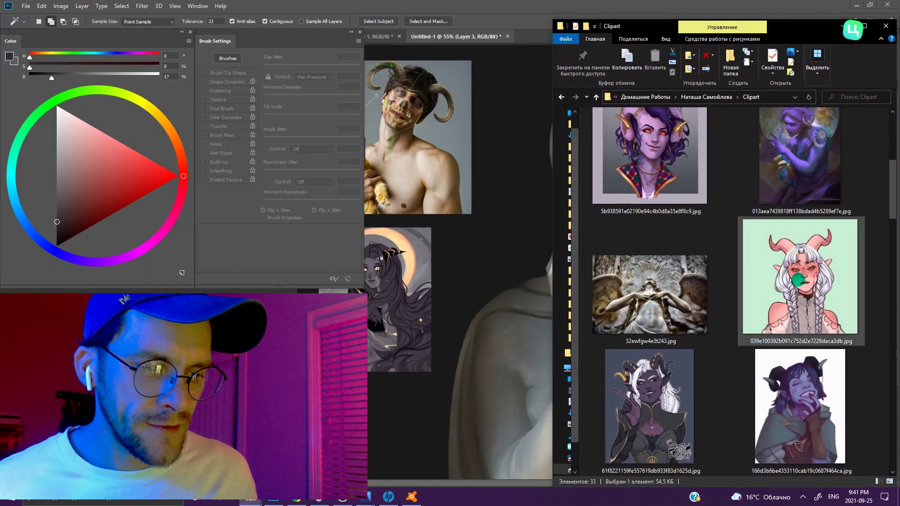
left_click_drag(791, 32, 696, 17)
scroll(689, 361, "down", 3)
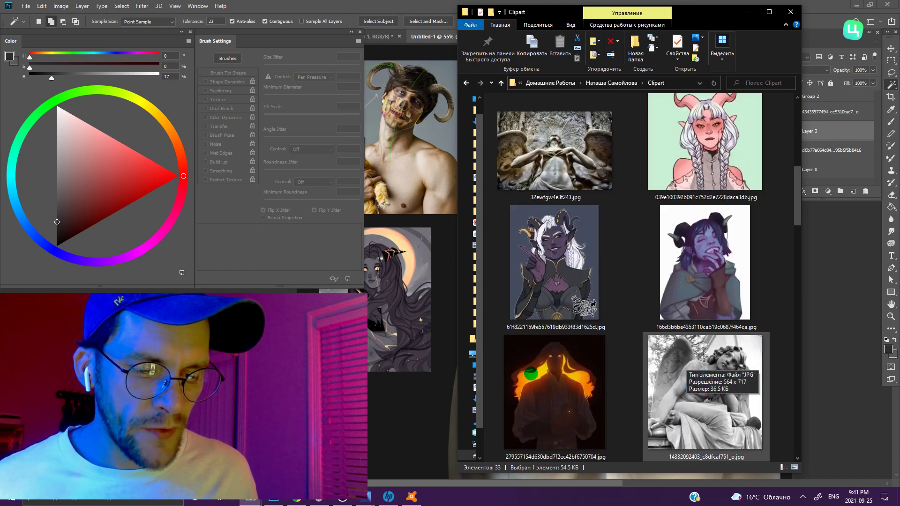
scroll(675, 371, "down", 5)
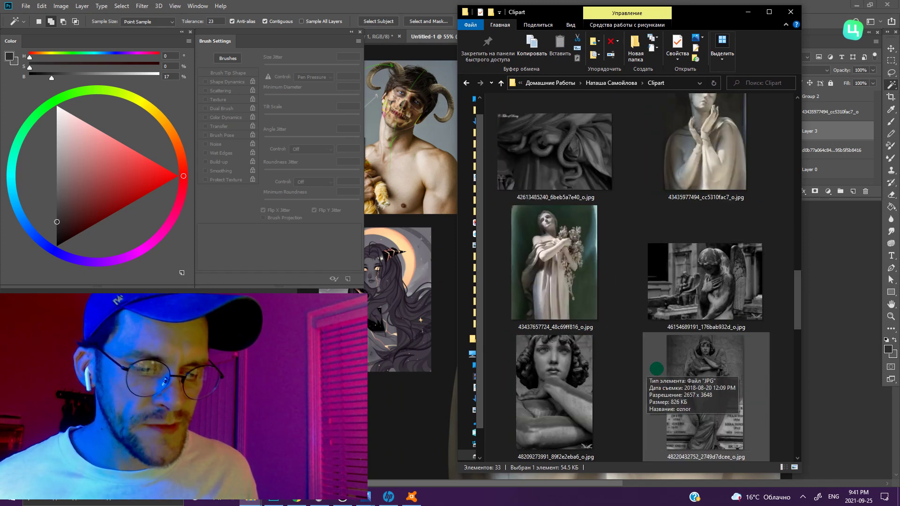
scroll(676, 369, "down", 5)
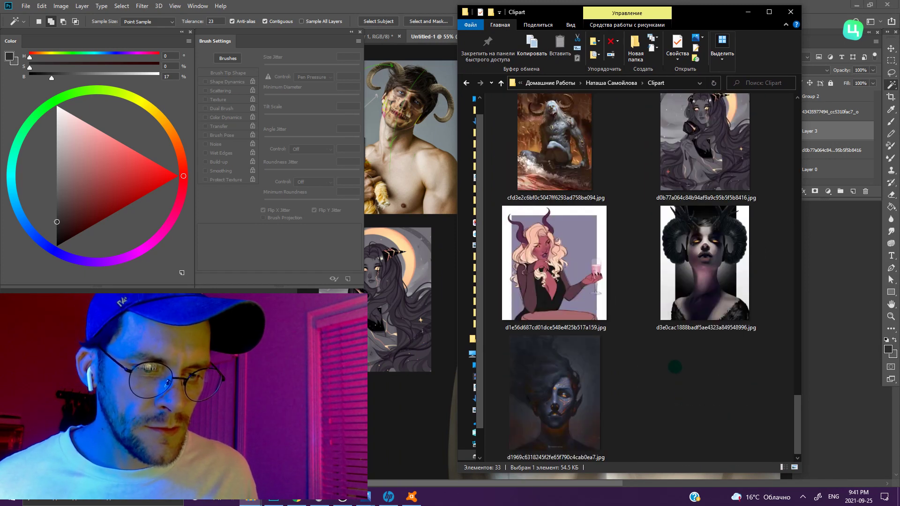
scroll(673, 367, "up", 10)
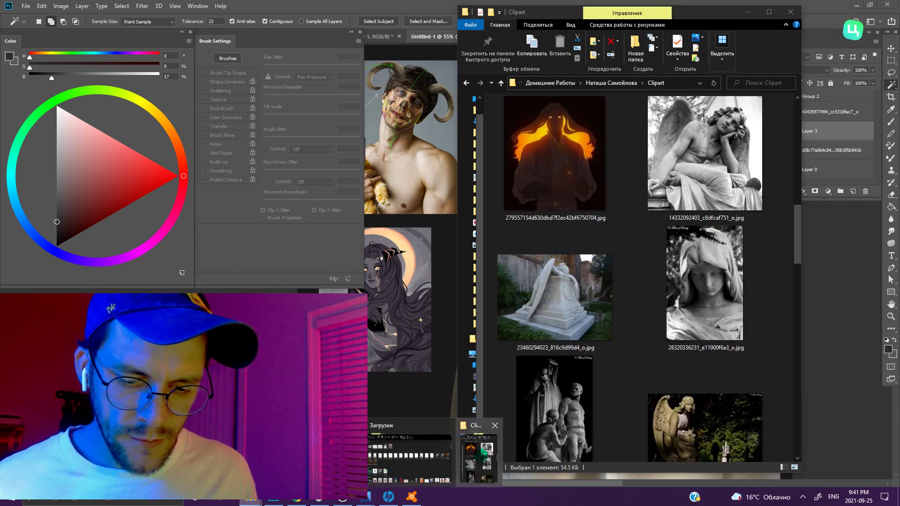
scroll(669, 325, "down", 1)
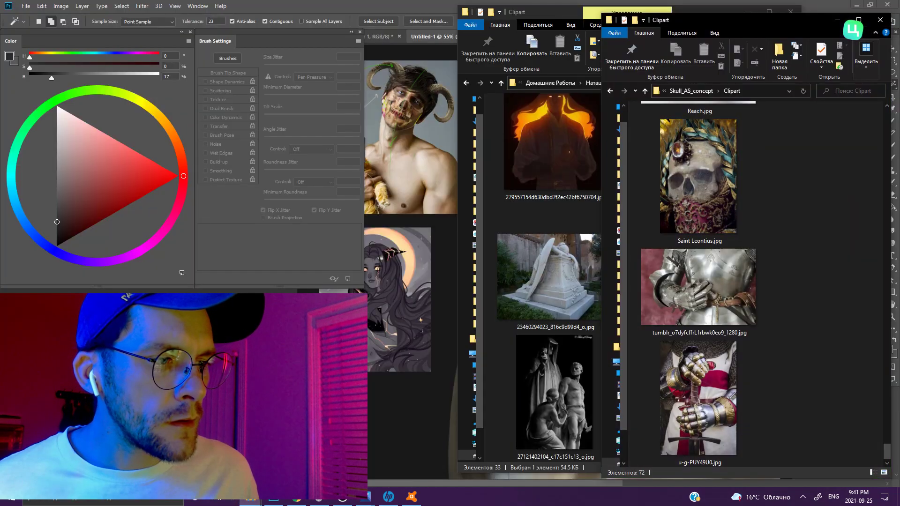
- Maximize the Skull_AS_concept folder, select animals_hero_goats_sheep_0.jpg and drag it toward the statue document
left_click(858, 19)
scroll(739, 298, "up", 10)
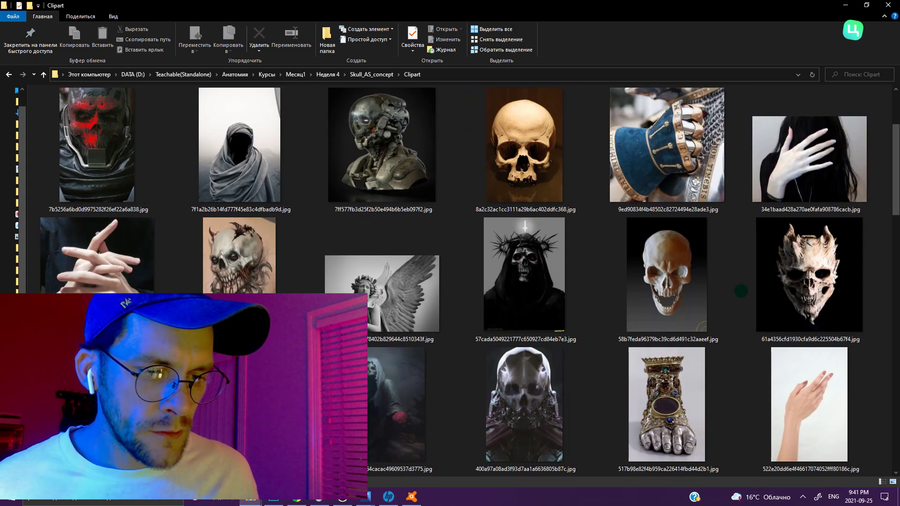
scroll(666, 282, "up", 2)
scroll(663, 276, "down", 2)
scroll(665, 286, "down", 3)
scroll(665, 285, "down", 5)
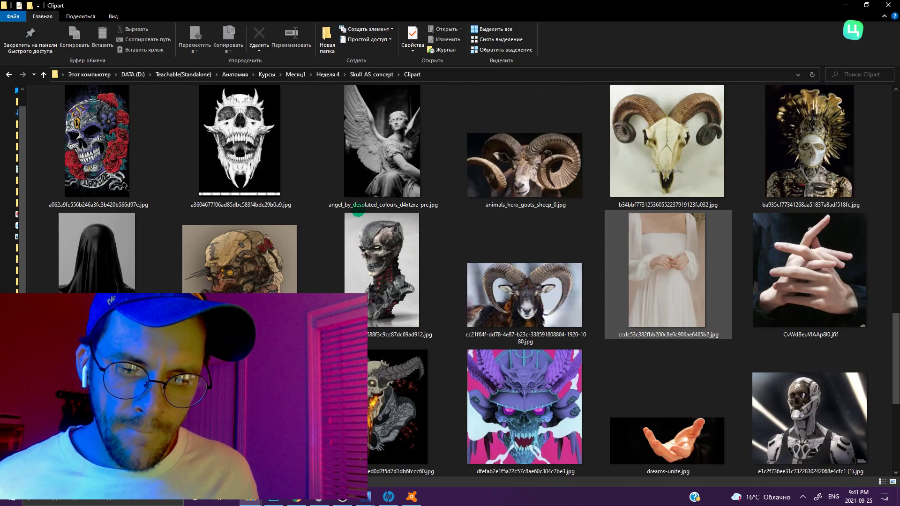
left_click(543, 158)
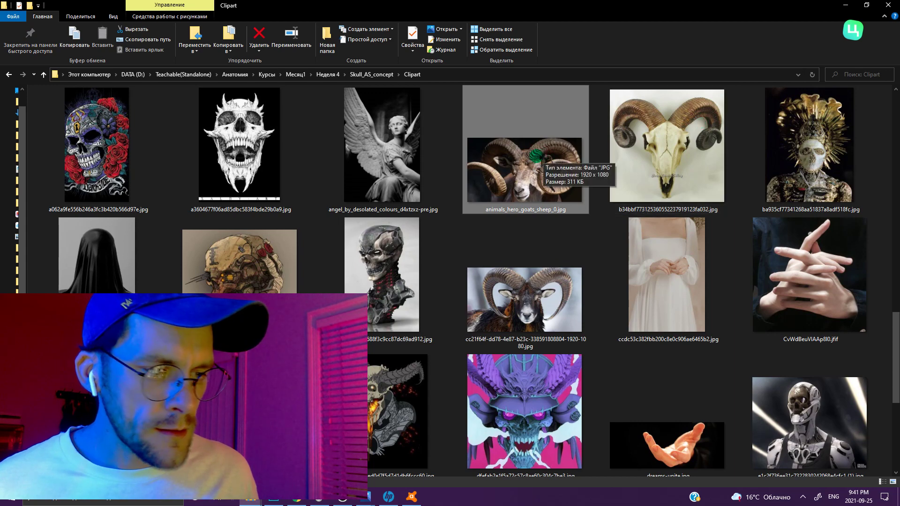
left_click_drag(532, 156, 263, 498)
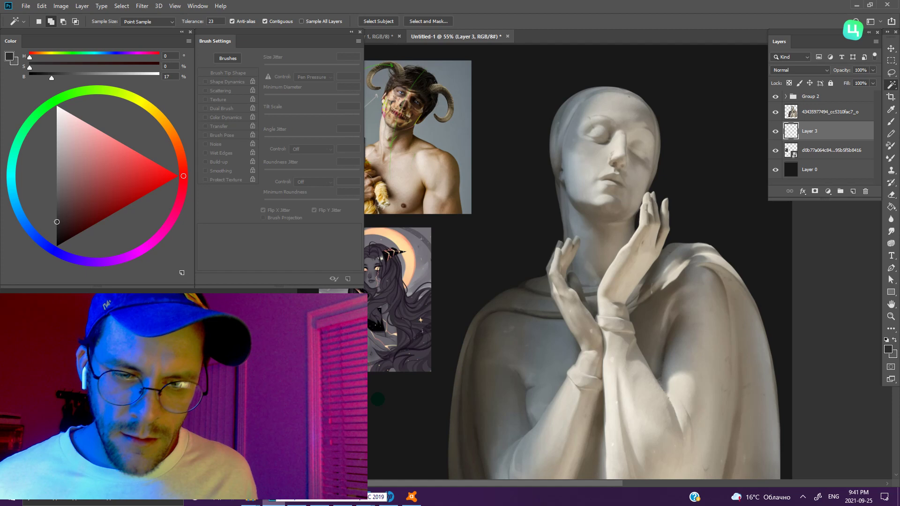
- Trial-place the ram photo behind the head, rotated about 12°, then cancel the placement
left_click_drag(262, 498, 625, 147)
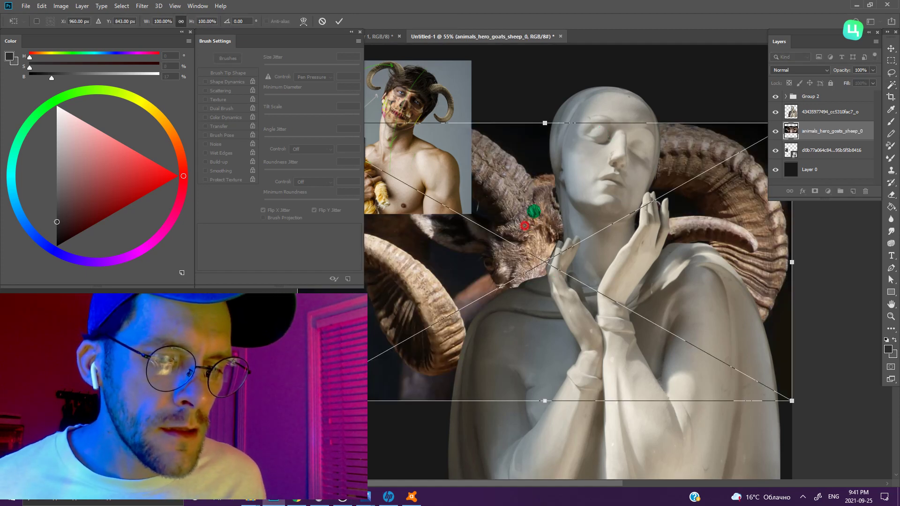
left_click_drag(533, 211, 579, 127)
scroll(596, 211, "down", 2)
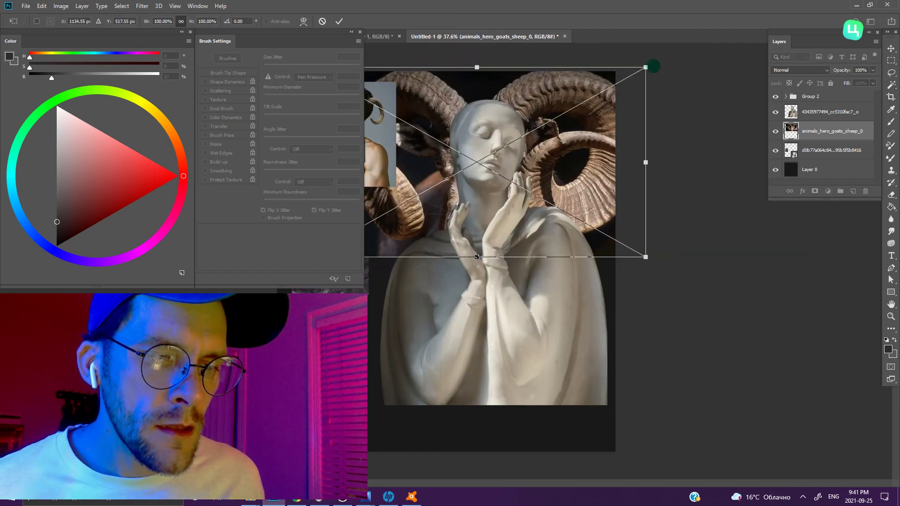
left_click_drag(654, 63, 683, 183)
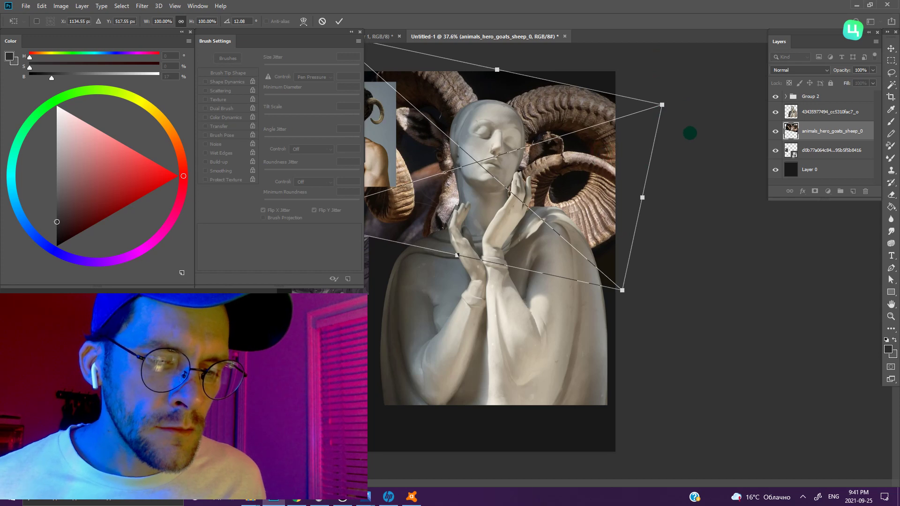
key("Escape")
mouse_move(273, 497)
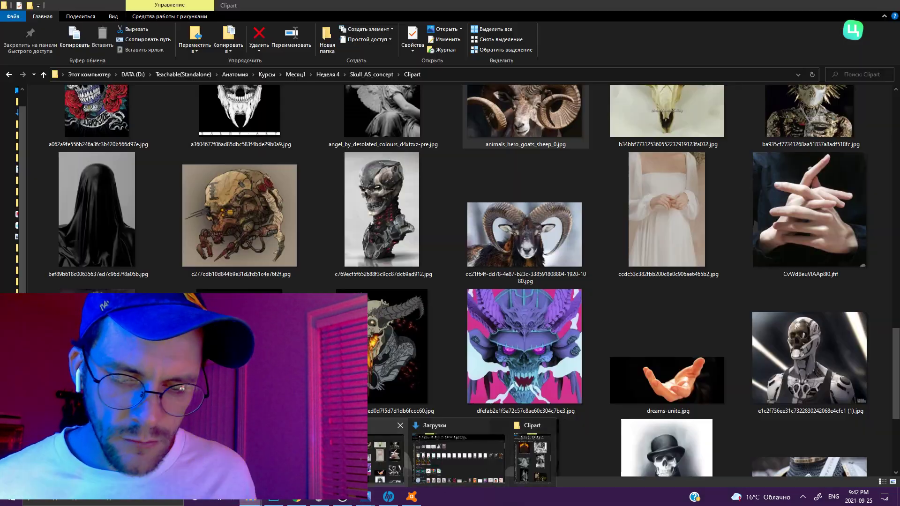
left_click(436, 457)
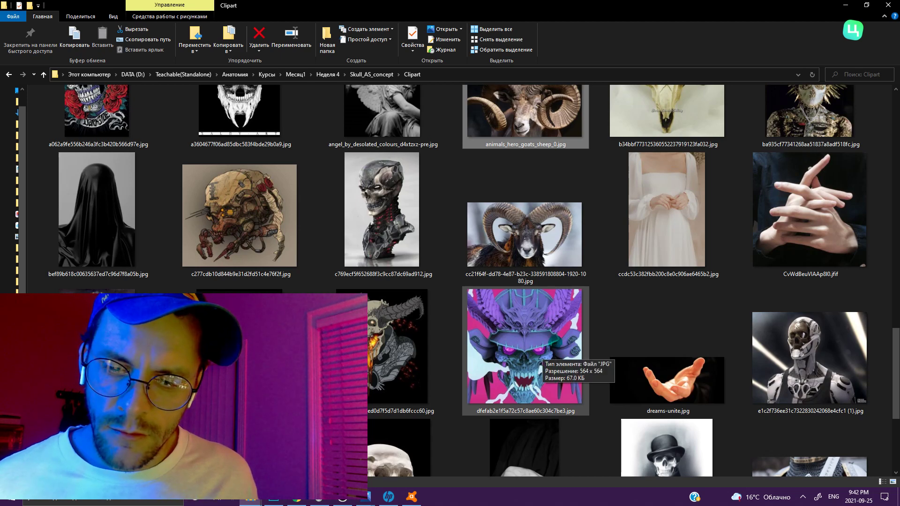
scroll(557, 344, "down", 3)
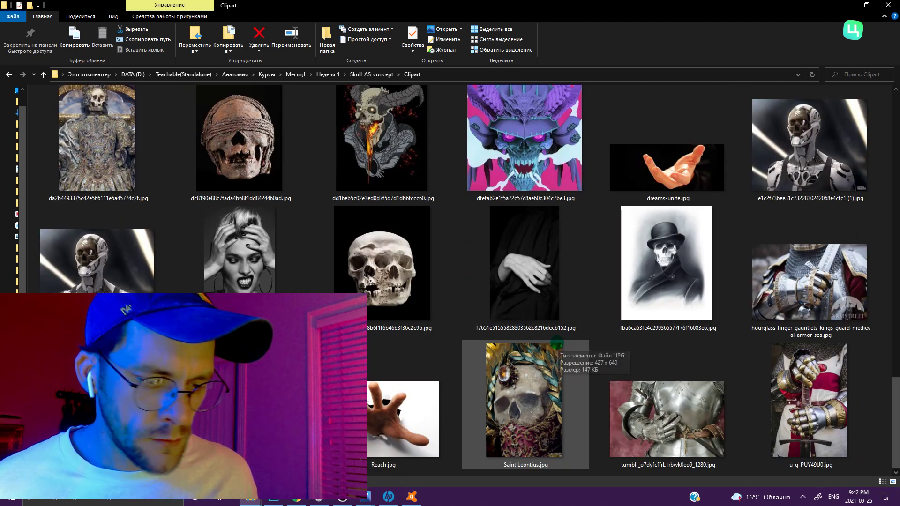
scroll(557, 344, "up", 10)
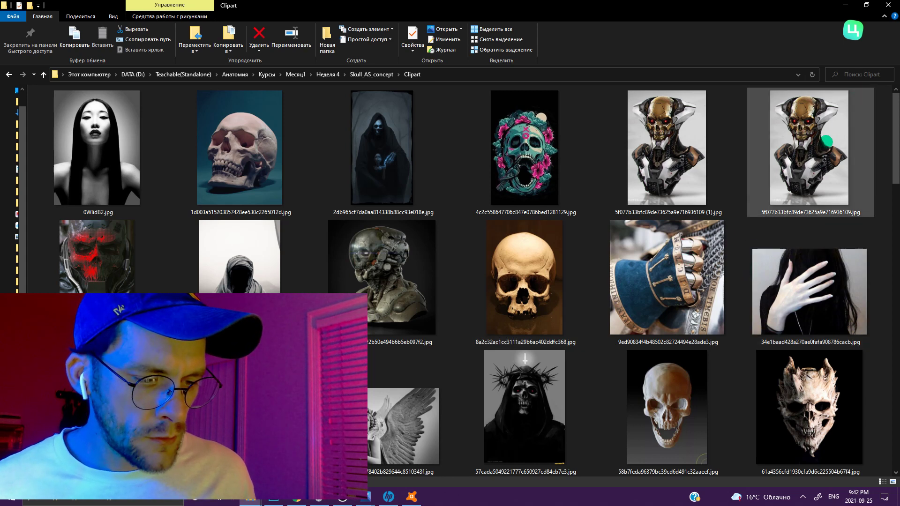
left_click(854, 5)
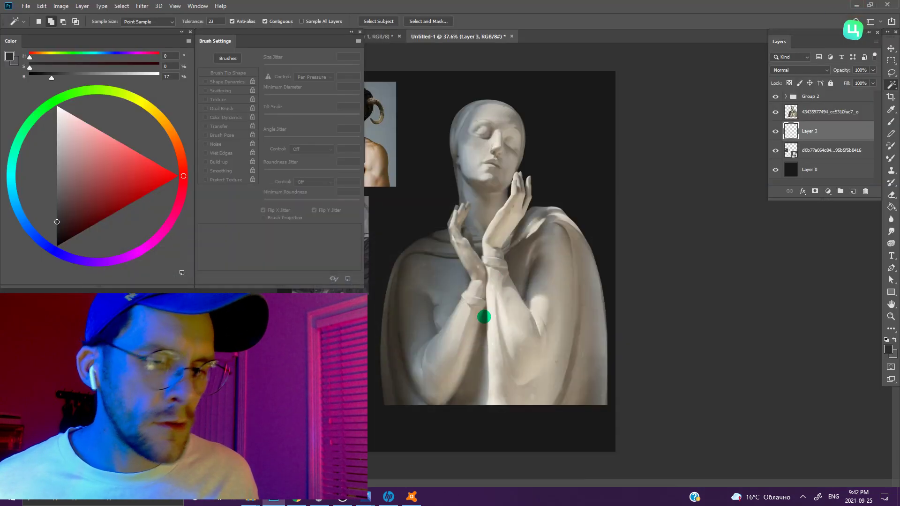
- Delete Layer 3, add fresh empty layers, and move Layer 4 above the statue layer
scroll(575, 227, "up", 3)
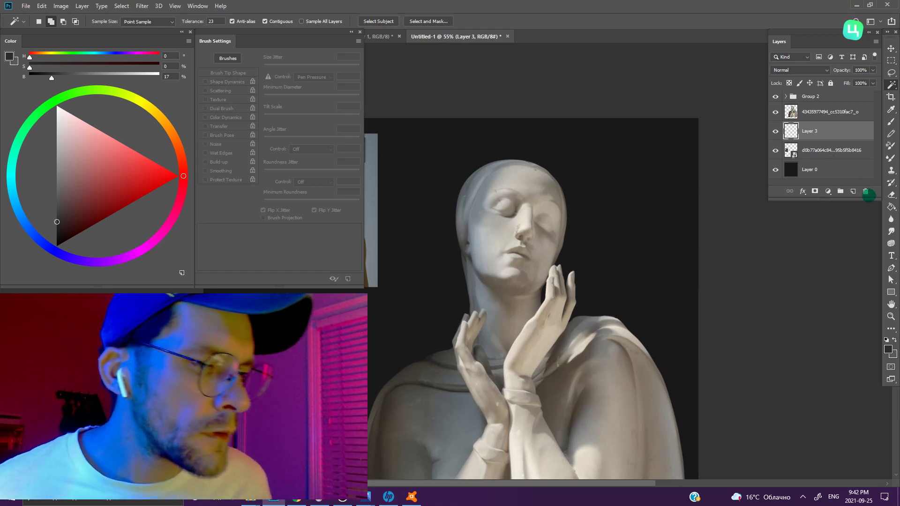
left_click(861, 192)
left_click(853, 192)
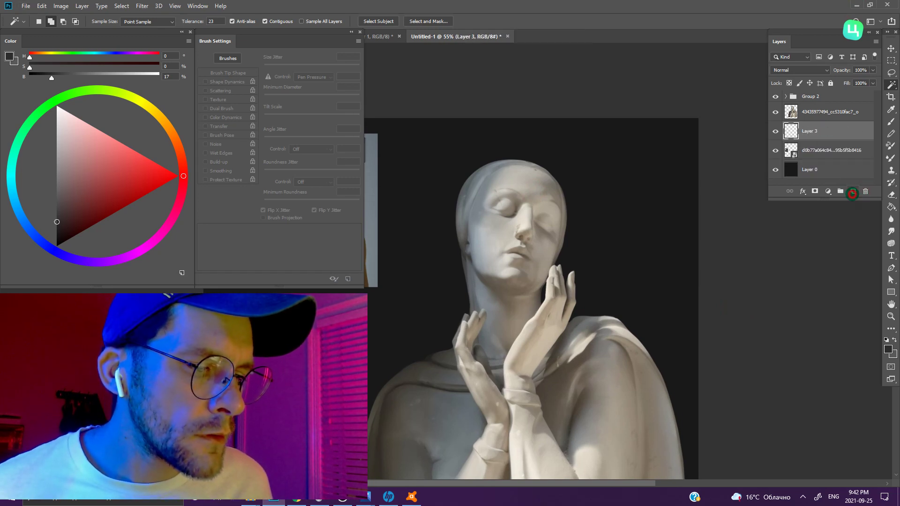
left_click_drag(823, 109, 823, 107)
key("ctrl+plus")
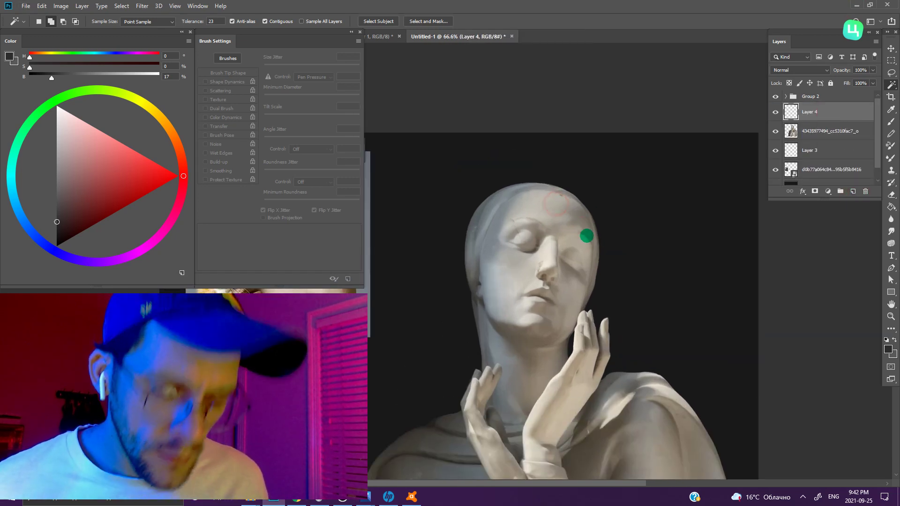
- Start a Lasso selection outlining a horn shape beside the statue's head
key("l")
mouse_move(411, 195)
left_mouse_down()
mouse_move(489, 214)
mouse_move(498, 255)
left_mouse_up()
key("ctrl+minus")
left_click_drag(598, 236, 591, 275)
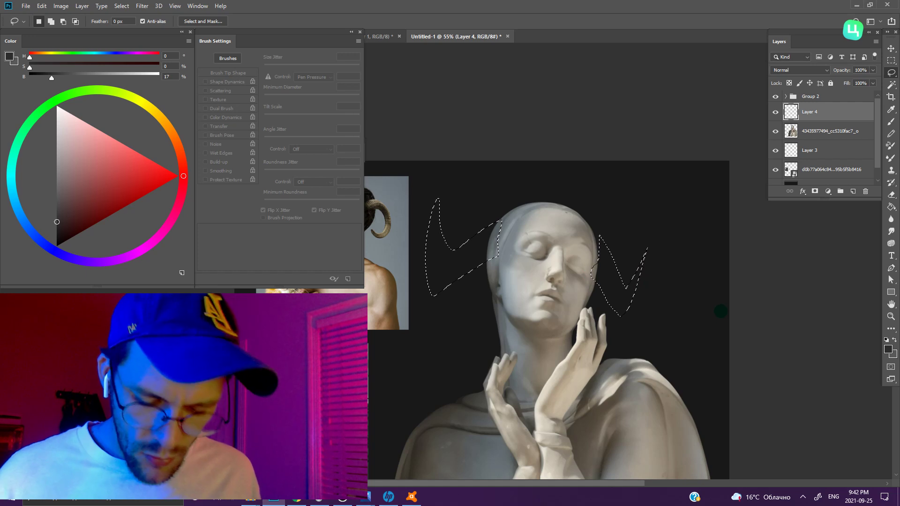
key("b")
key("ctrl+[")
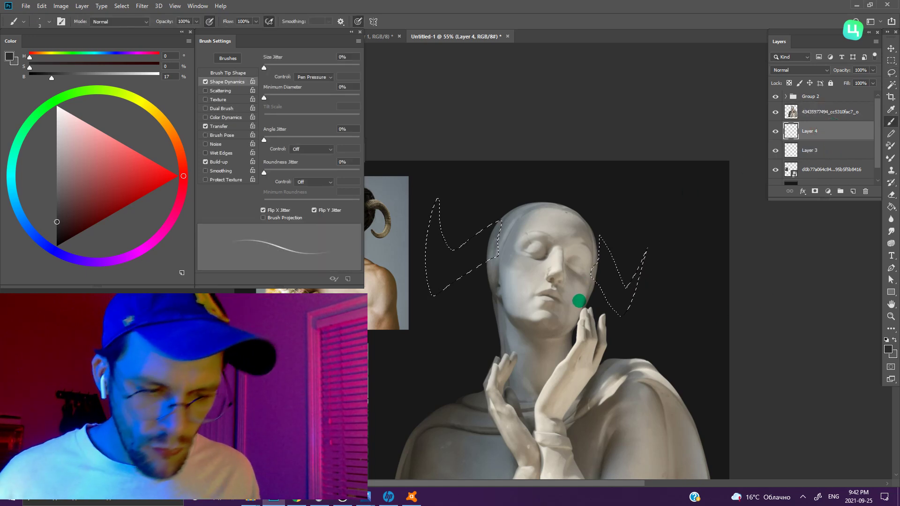
left_click(572, 308, "alt")
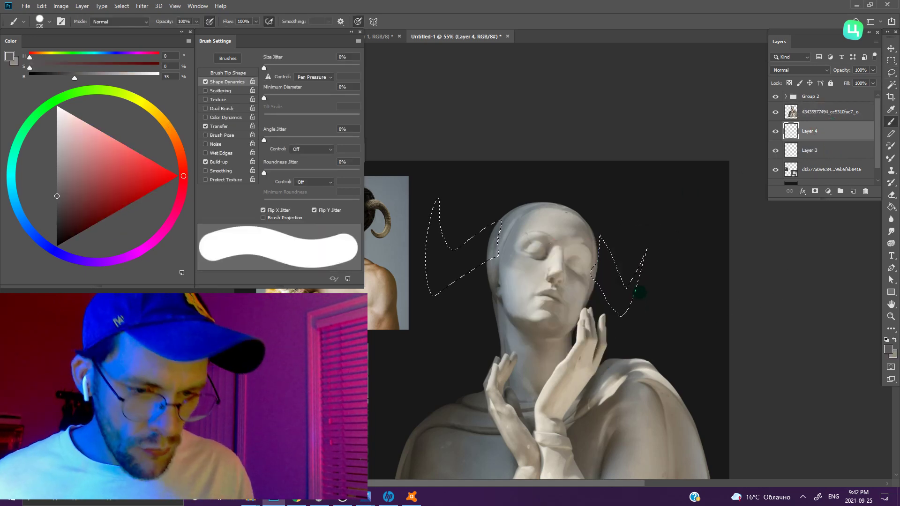
left_click_drag(468, 253, 637, 293)
key("ctrl+d")
key("w")
scroll(607, 306, "down", 3)
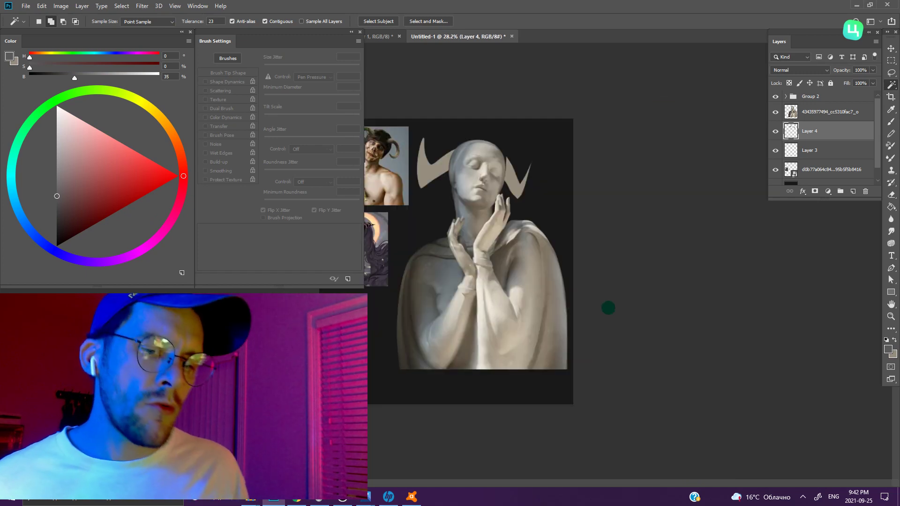
scroll(513, 245, "up", 2)
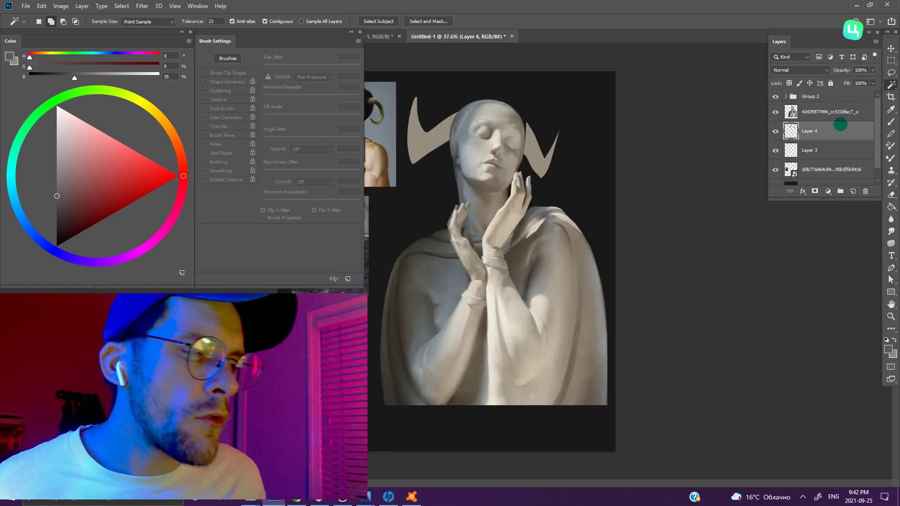
left_click_drag(841, 132, 865, 190)
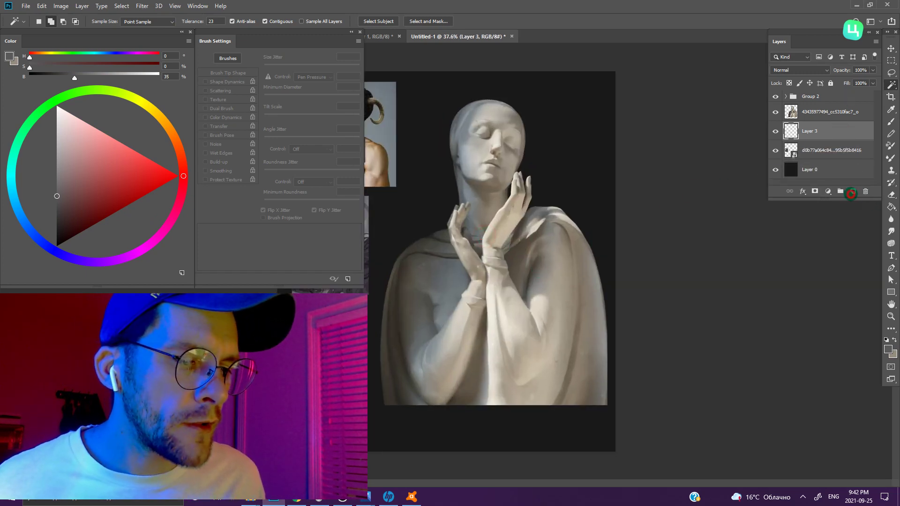
left_click_drag(822, 104, 823, 104)
scroll(466, 201, "up", 2)
scroll(483, 234, "up", 1)
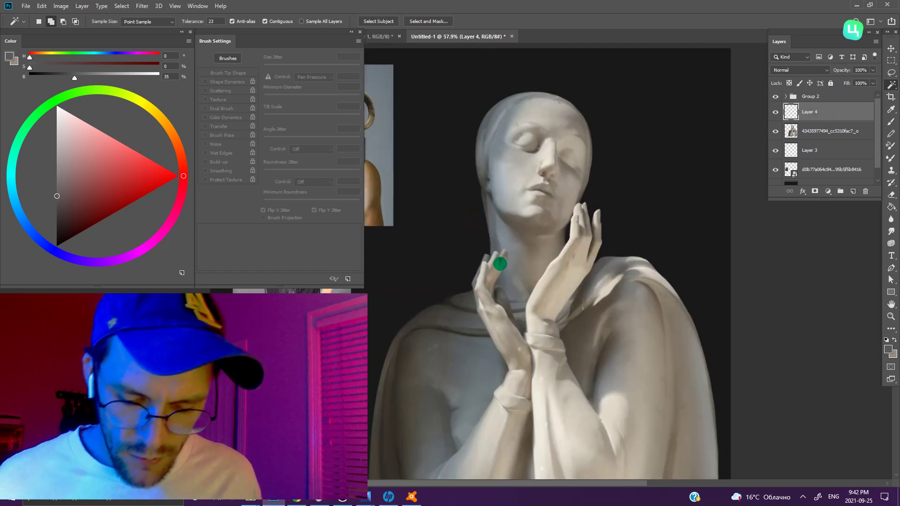
key("b")
left_click_drag(631, 202, 562, 178)
left_click_drag(527, 124, 620, 281)
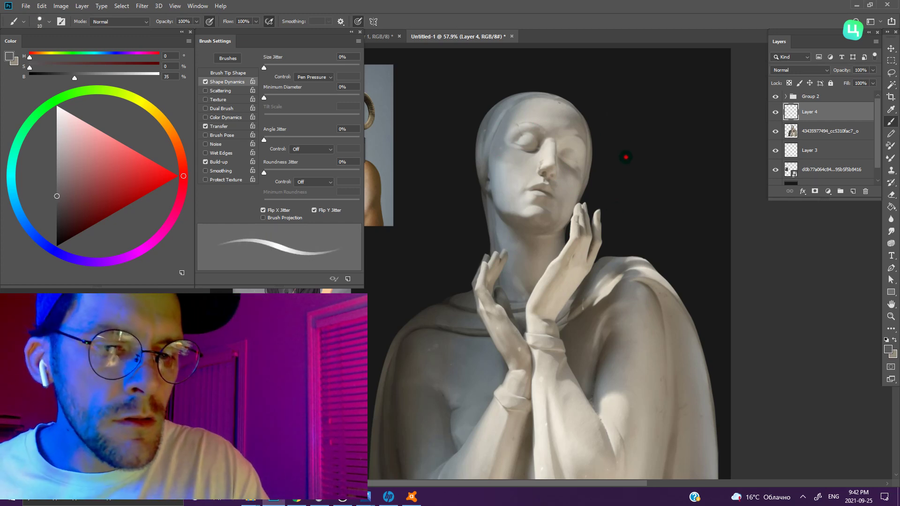
- Sample the pale stone colour from the forehead and paint a thin trial curve rising from the head
scroll(609, 197, "down", 2)
left_click(532, 201, "alt")
left_click_drag(466, 195, 459, 117)
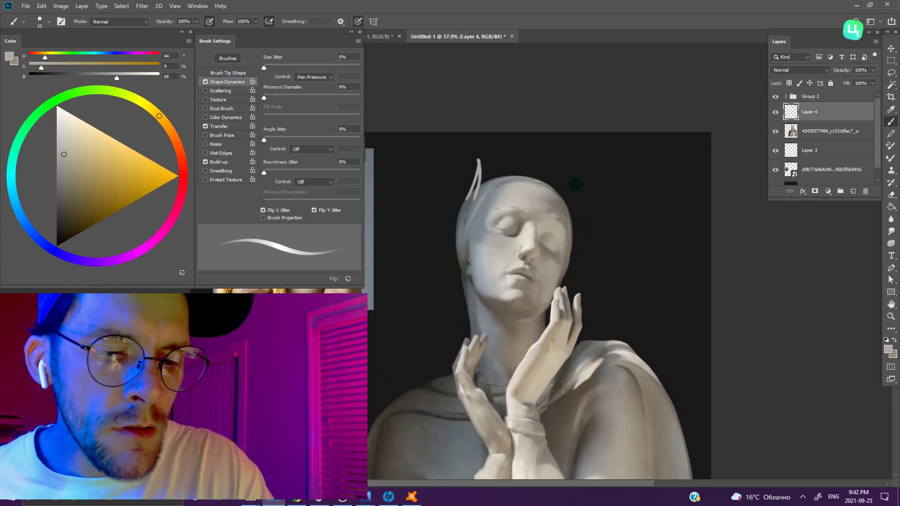
key("ctrl+z")
left_click_drag(468, 207, 489, 133)
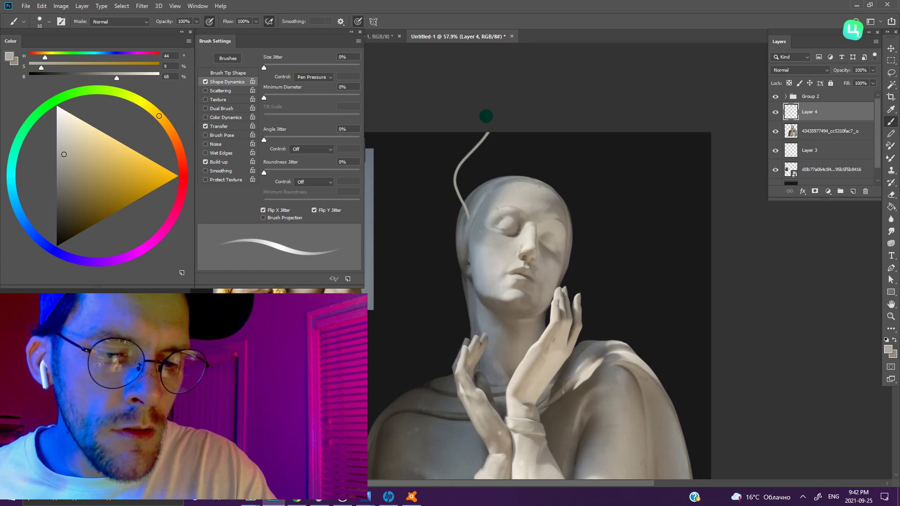
scroll(573, 180, "down", 3)
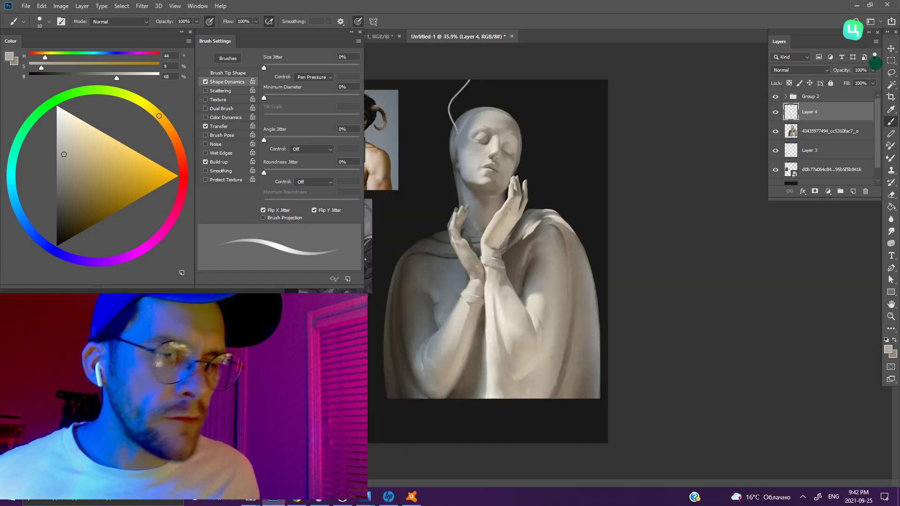
- Move the statue layer and Layer 4 down together, then zoom in on the head and hands
left_click(889, 48)
left_click(807, 135, "ctrl")
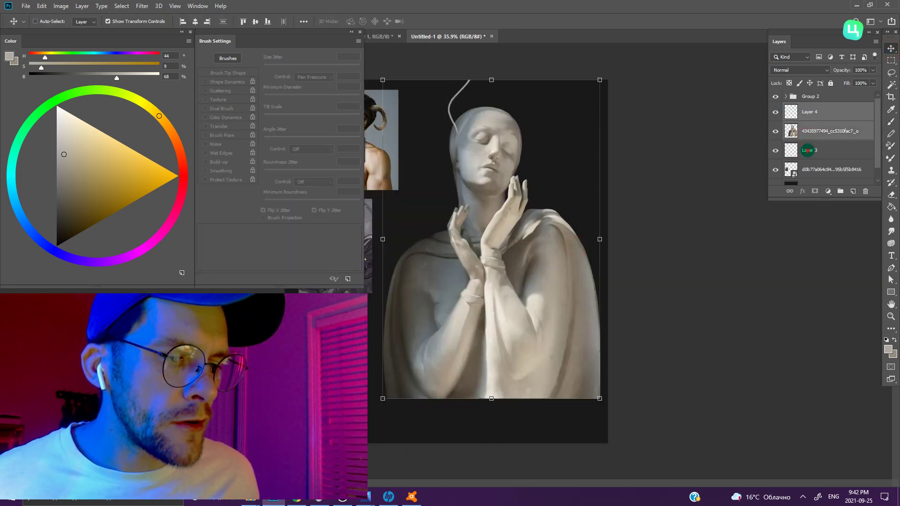
mouse_move(532, 138)
left_mouse_down()
mouse_move(534, 216)
mouse_move(544, 217)
left_mouse_up()
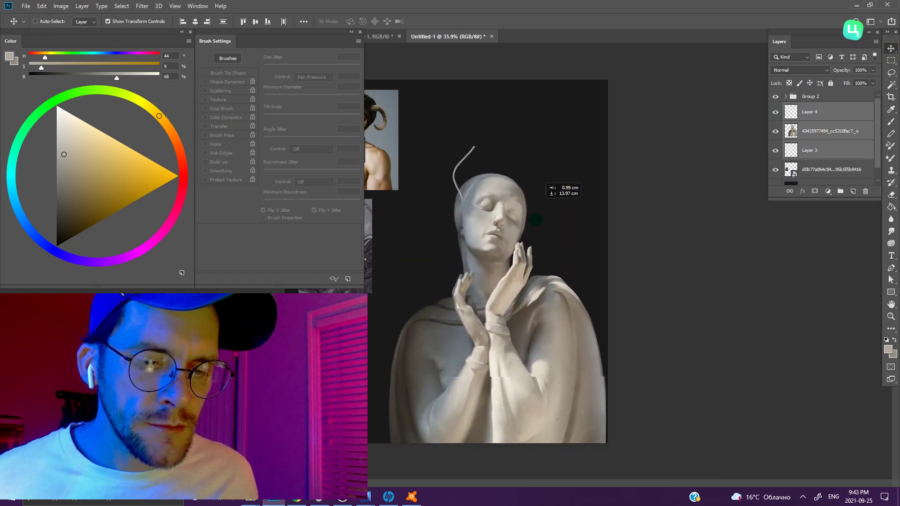
left_click_drag(561, 269, 712, 270)
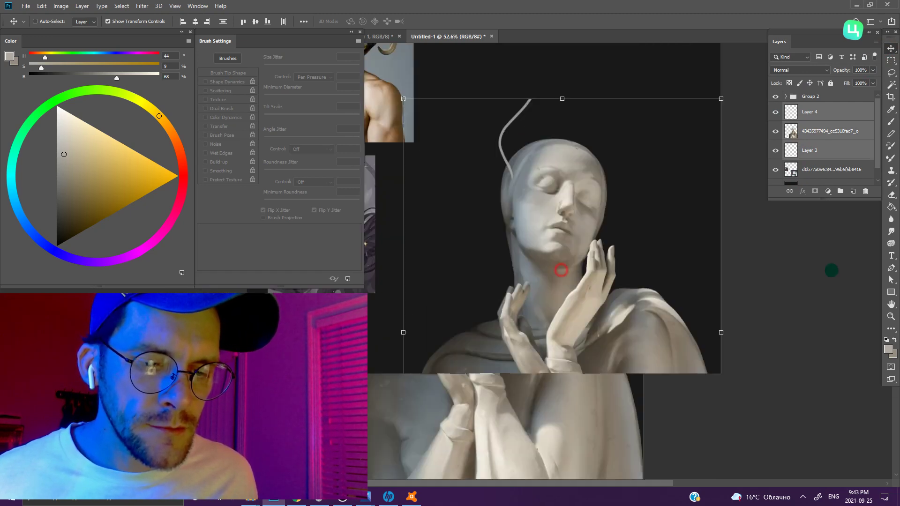
scroll(712, 270, "down", 2)
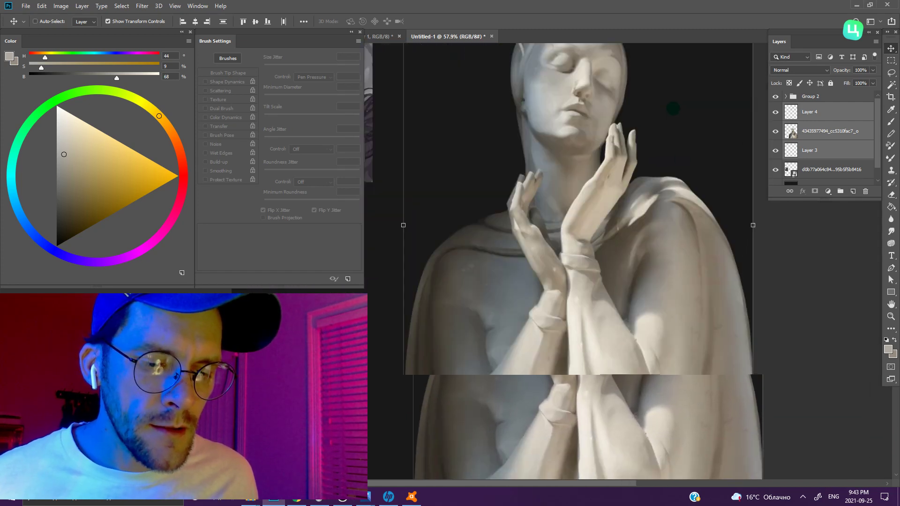
scroll(750, 267, "up", 3)
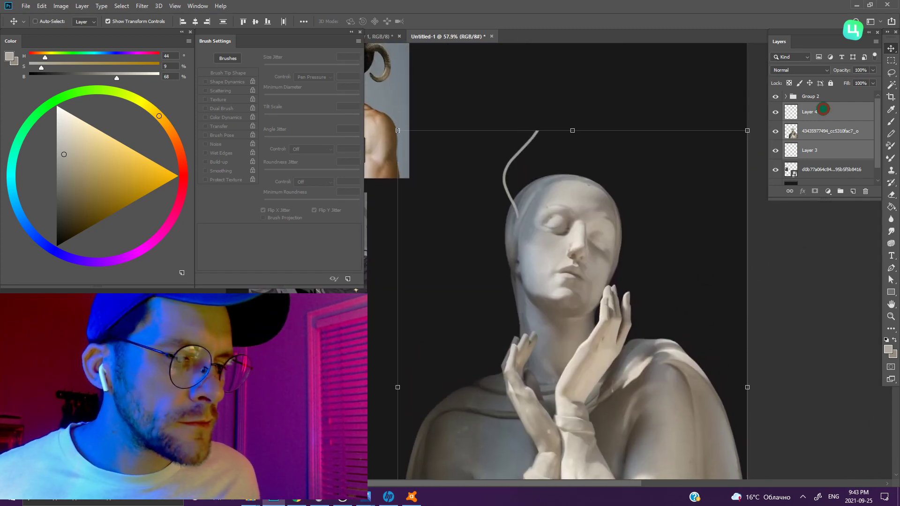
- Replace Layer 4 with a new empty layer and brush trial horn curves above the head, undoing them
left_click_drag(824, 109, 865, 191)
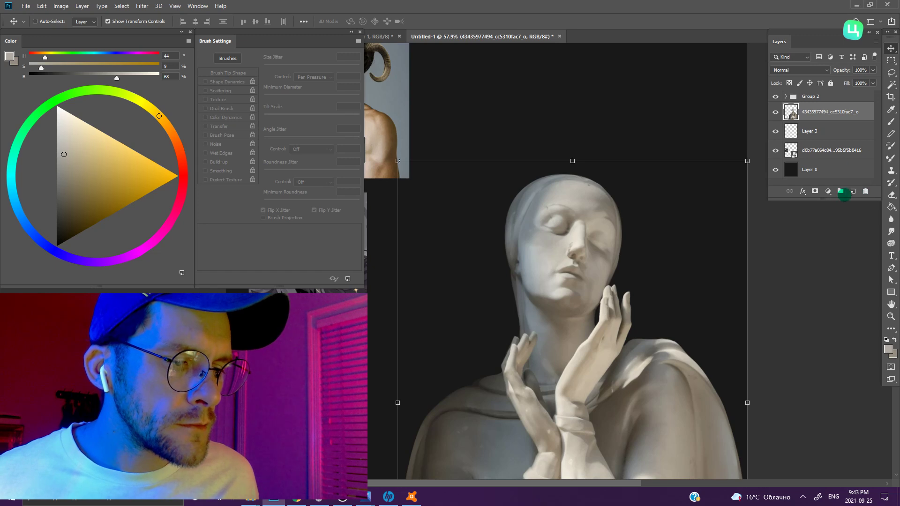
left_click(852, 192)
key("b")
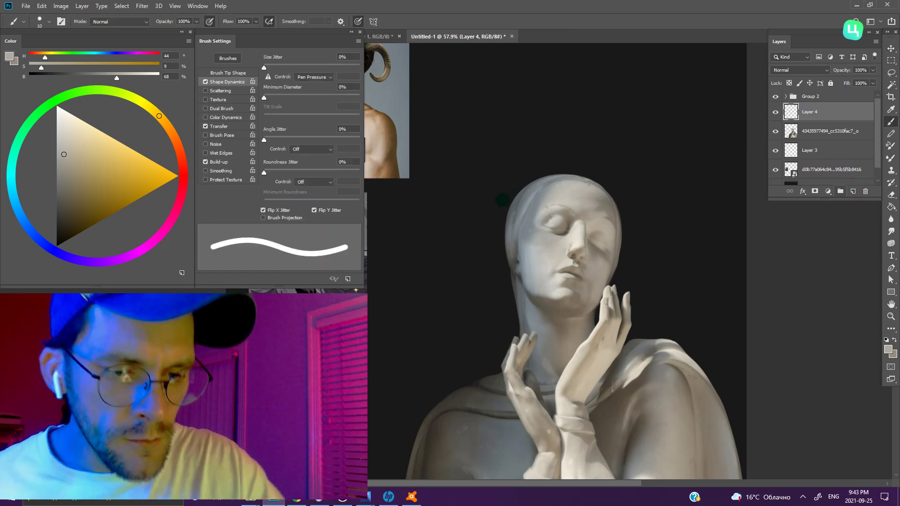
left_click_drag(510, 220, 543, 71)
scroll(493, 276, "up", 2)
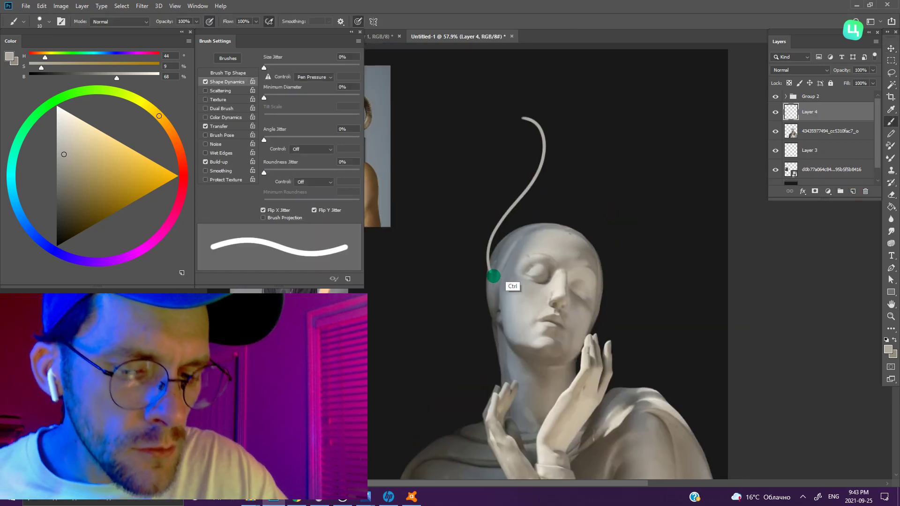
key("ctrl+z")
left_click_drag(516, 281, 543, 131)
key("ctrl+z")
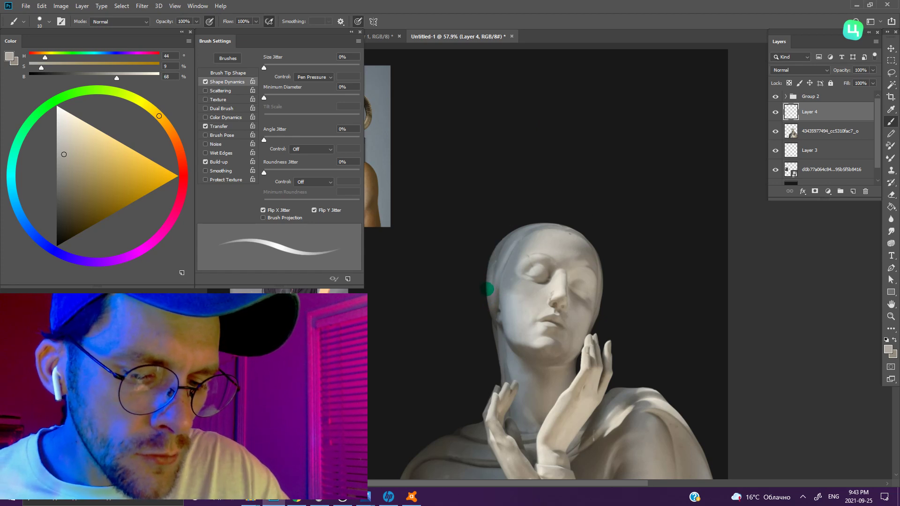
- Paint wavy strands beside and above the head, then undo all of them
left_click_drag(492, 269, 478, 234)
left_click_drag(472, 191, 505, 117)
left_click_drag(600, 299, 647, 150)
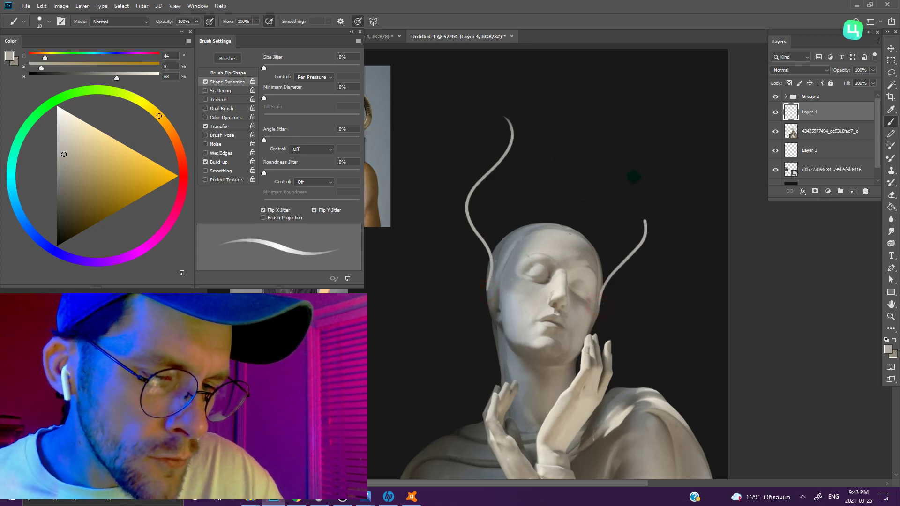
scroll(628, 305, "down", 2)
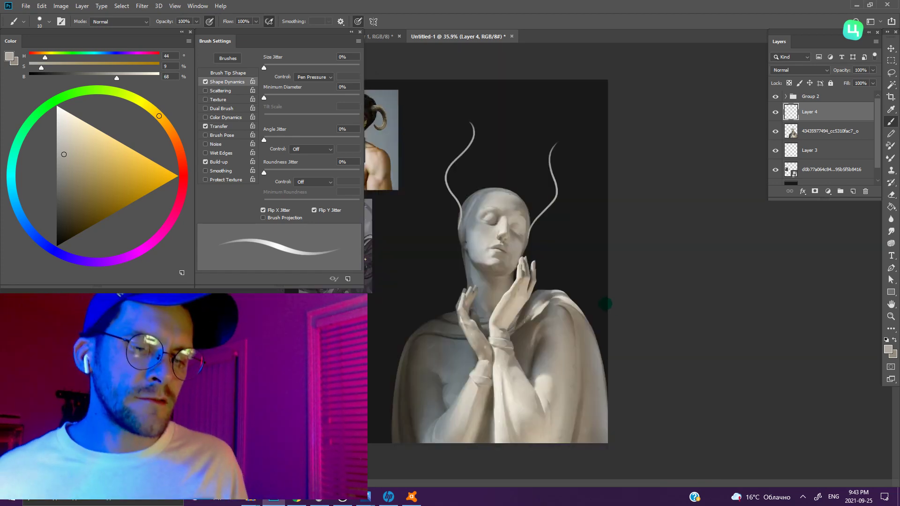
key("ctrl+z")
key("ctrl+z")
left_click_drag(539, 330, 527, 203)
key("ctrl+z")
left_click_drag(537, 281, 525, 237)
key("ctrl+z")
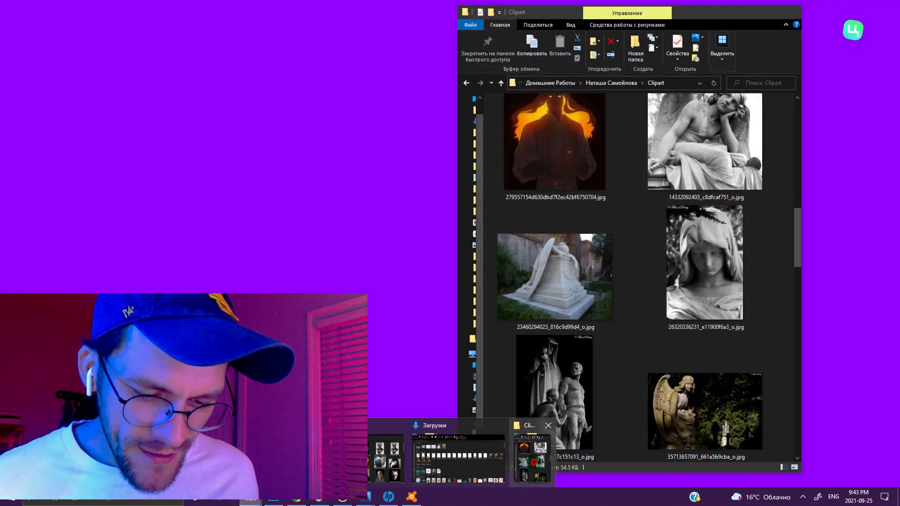
- Maximize the Clipart folder, select the purple-haired ram-horned portrait, and drag it toward the canvas
left_click(532, 455)
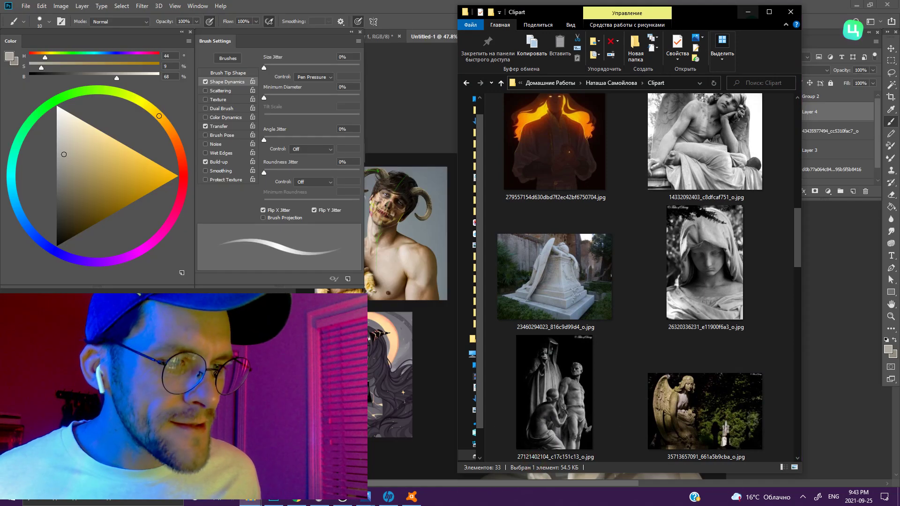
left_click(768, 11)
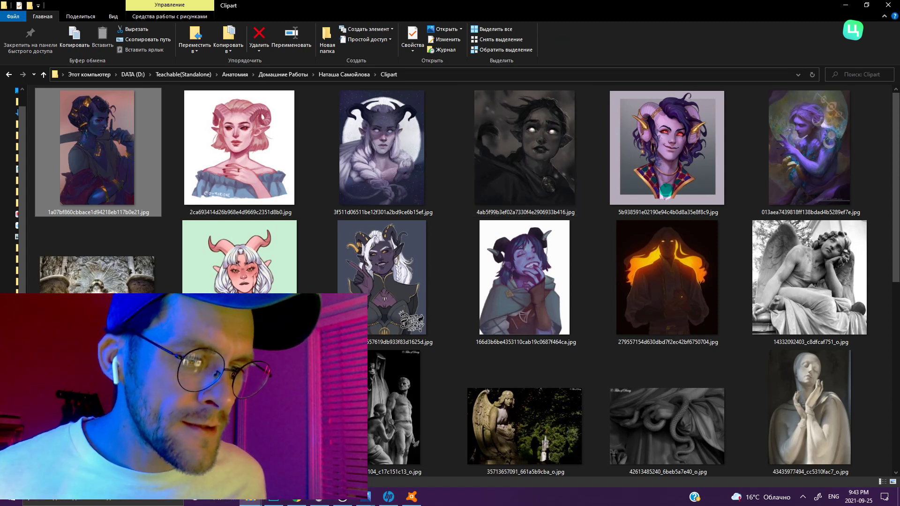
left_click(665, 150)
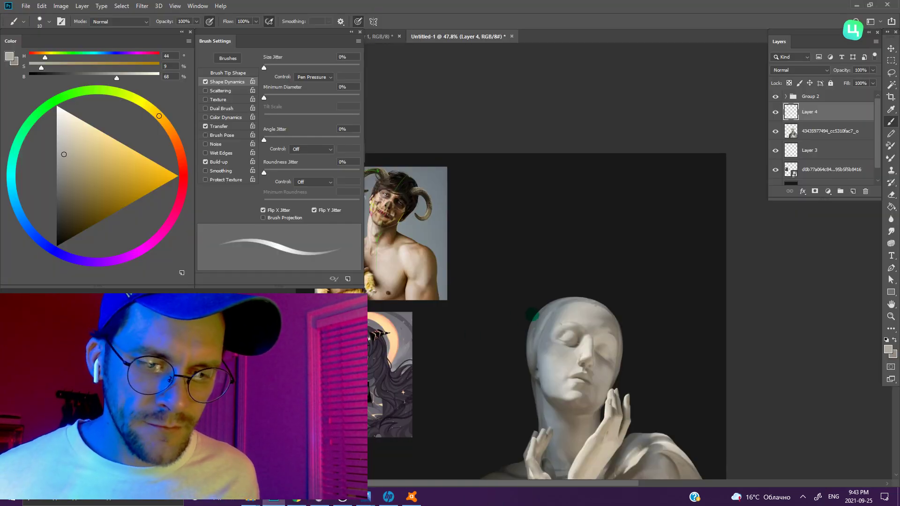
mouse_move(300, 497)
left_mouse_down()
mouse_move(510, 317)
mouse_move(551, 330)
left_mouse_up()
- Tilt the portrait about 5°, shift it down-right, and enlarge it to about 181%
left_click_drag(633, 256, 624, 276)
left_click_drag(562, 305, 582, 339)
left_click_drag(624, 312, 673, 271)
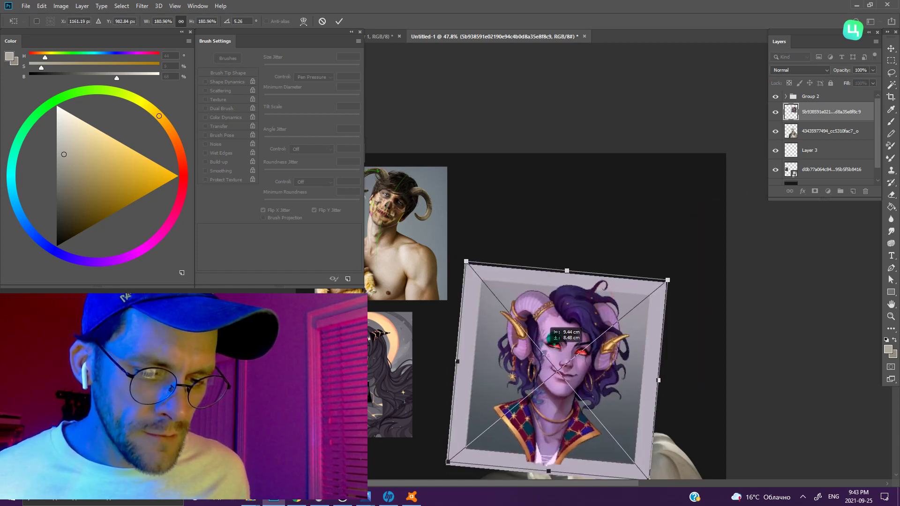
key("Return")
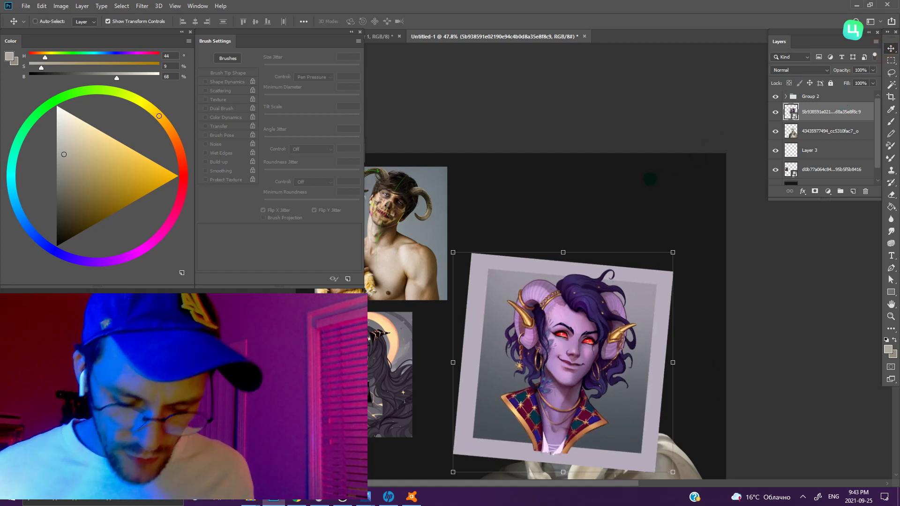
- Rasterize the portrait layer by accepting the prompt when brushing on it
key("b")
left_click(621, 331)
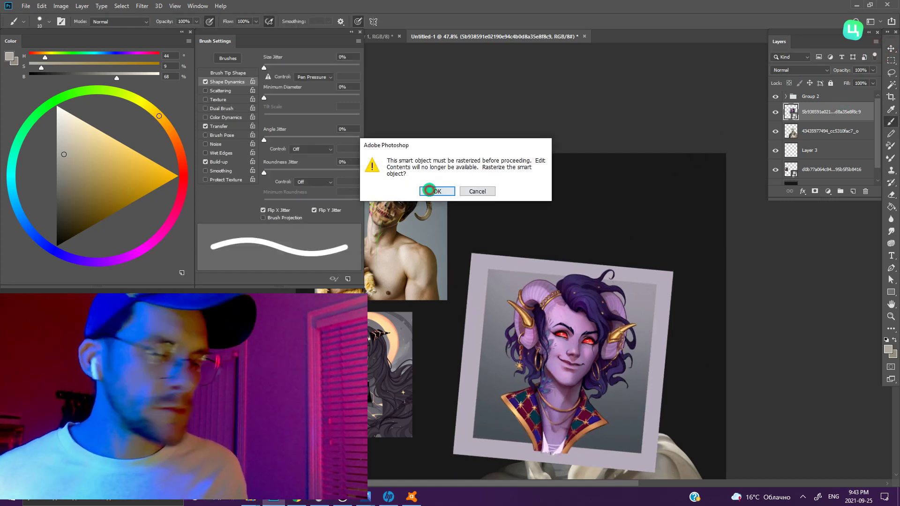
left_click(429, 190)
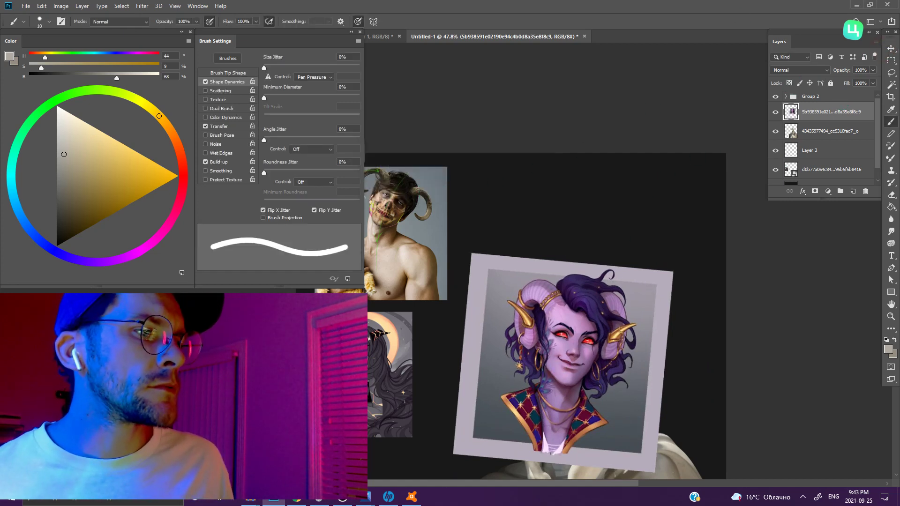
scroll(638, 295, "up", 2)
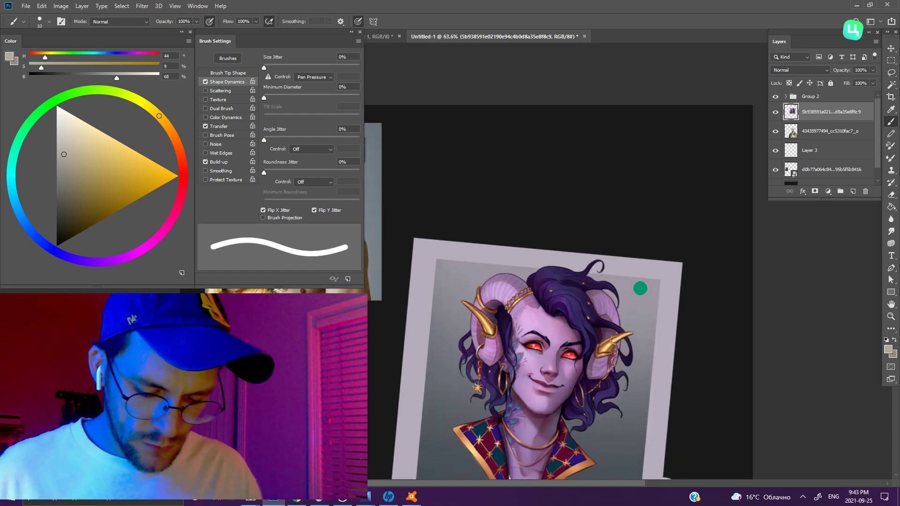
key("l")
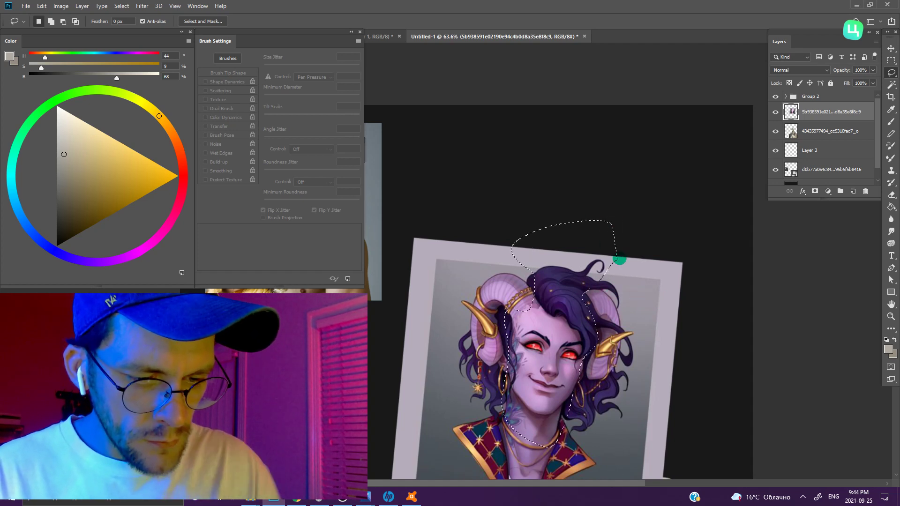
- Delete the selected portrait areas, including the light surround and the face region
left_click_drag(620, 259, 617, 261)
key("Delete")
key("w")
left_click(667, 159)
scroll(666, 285, "down", 3)
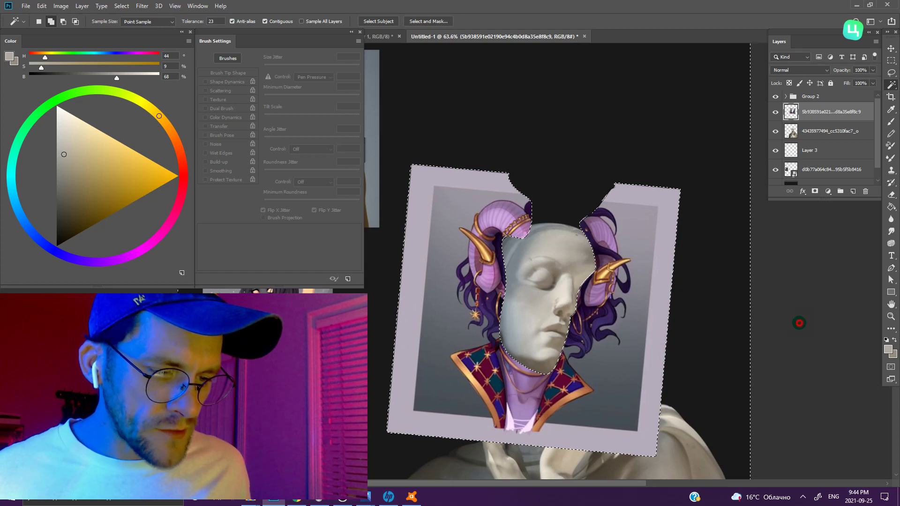
key("l")
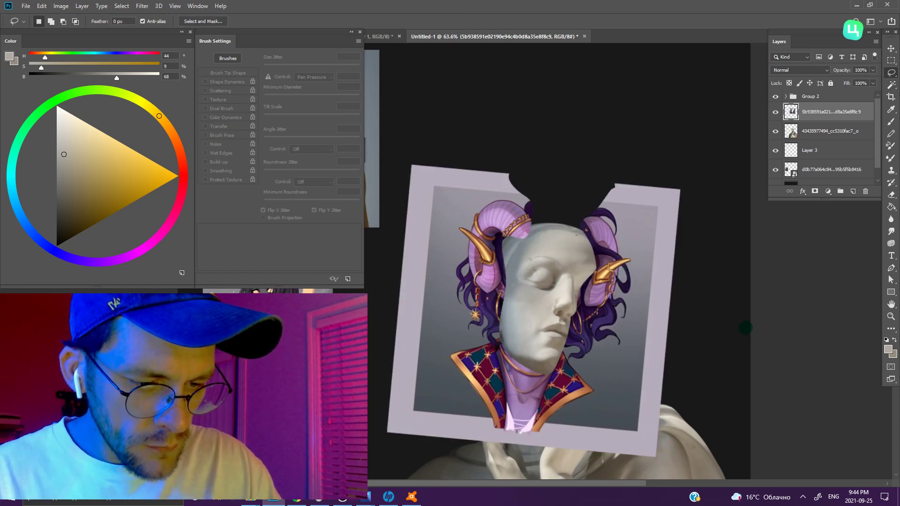
key("Delete")
left_click(668, 243)
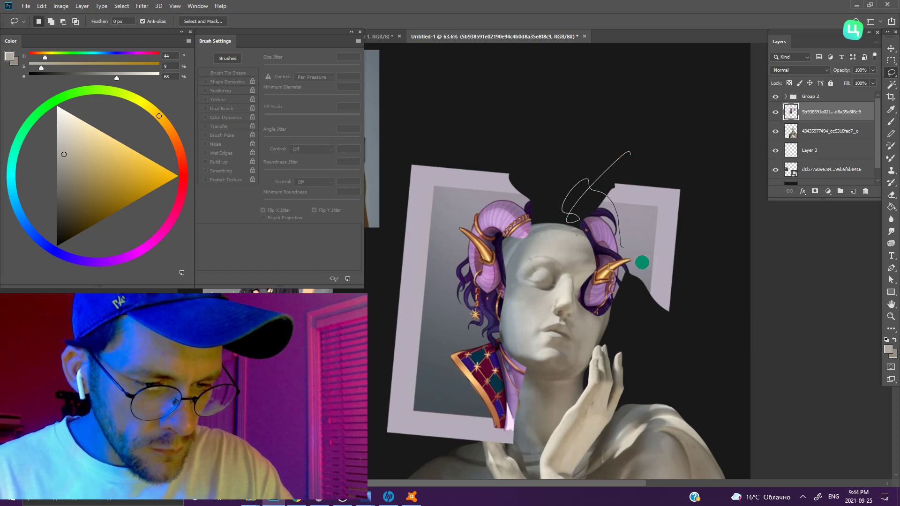
key("Delete")
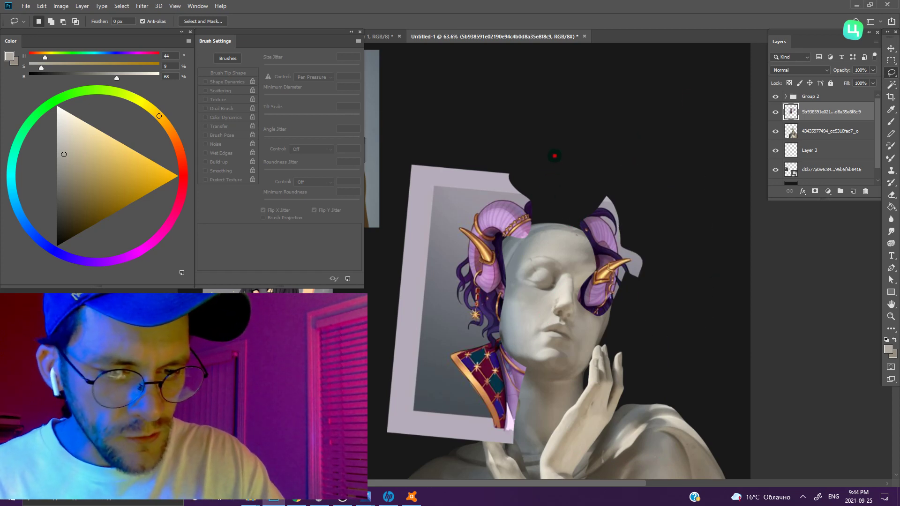
- Outline and delete the leftover frame areas and strips of the portrait
left_click_drag(554, 156, 455, 241)
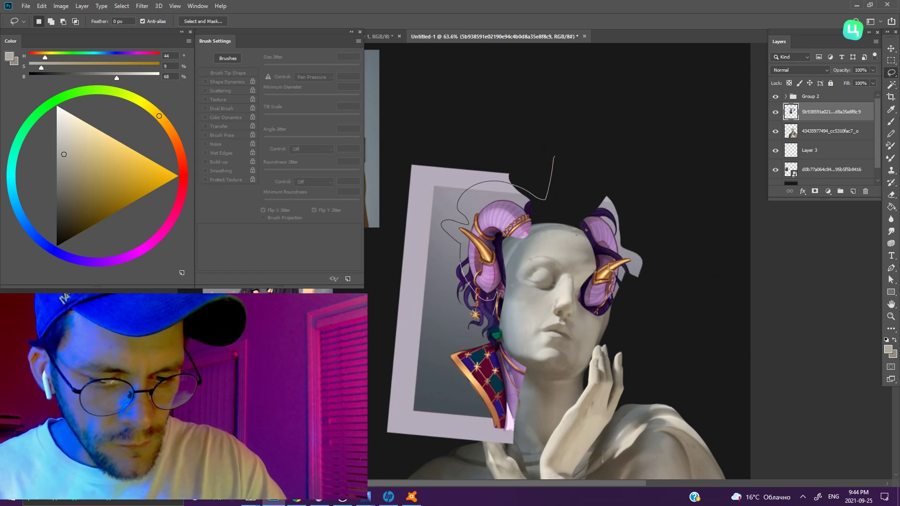
left_click_drag(422, 181, 422, 181)
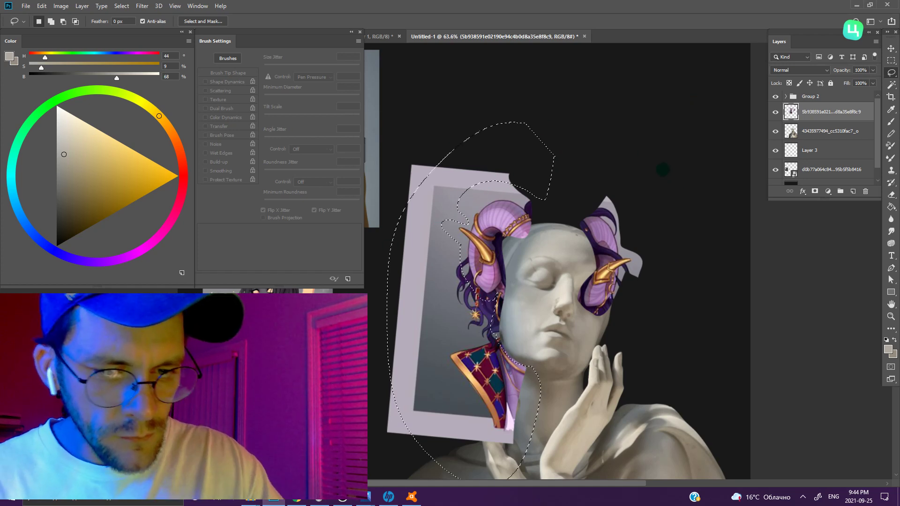
key("Delete")
left_click_drag(639, 121, 643, 123)
left_click(454, 185)
left_click_drag(477, 120, 471, 125)
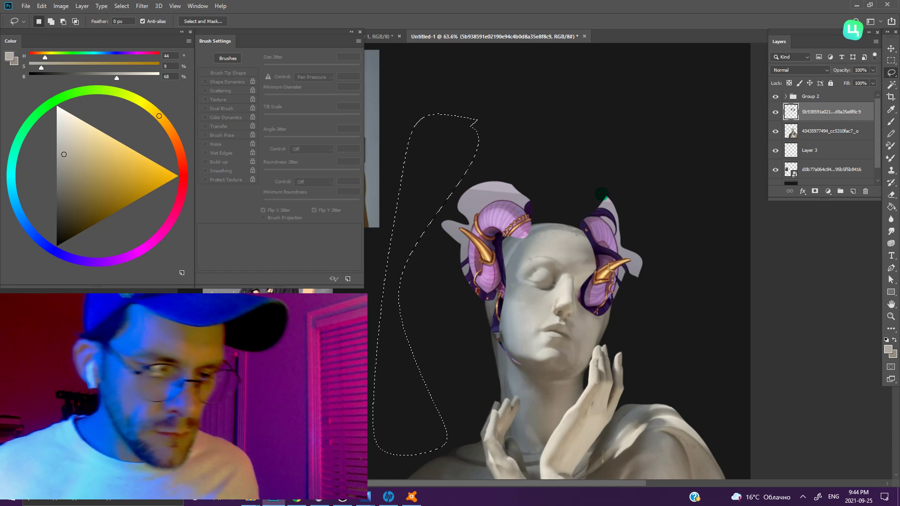
- Deselect and shift the horn layer down and to the right
key("w")
left_click(746, 271)
key("ctrl+d")
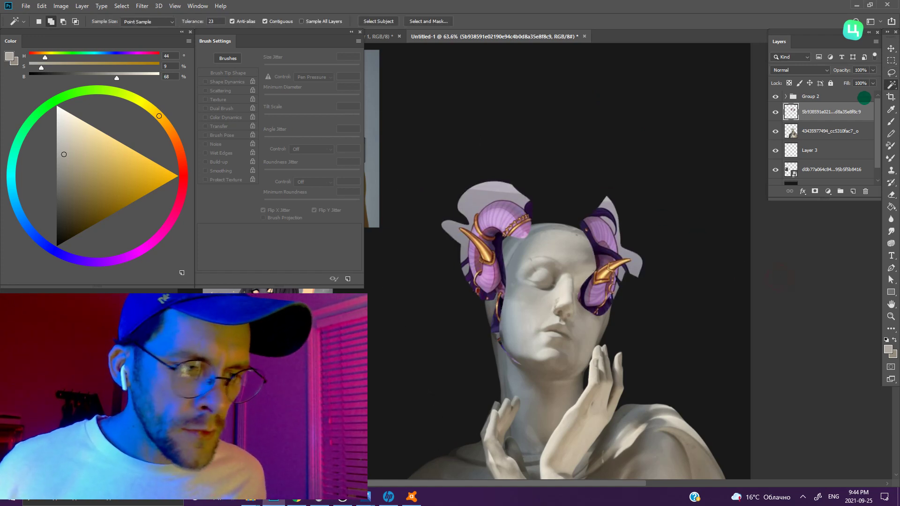
key("v")
left_click_drag(602, 232, 619, 255)
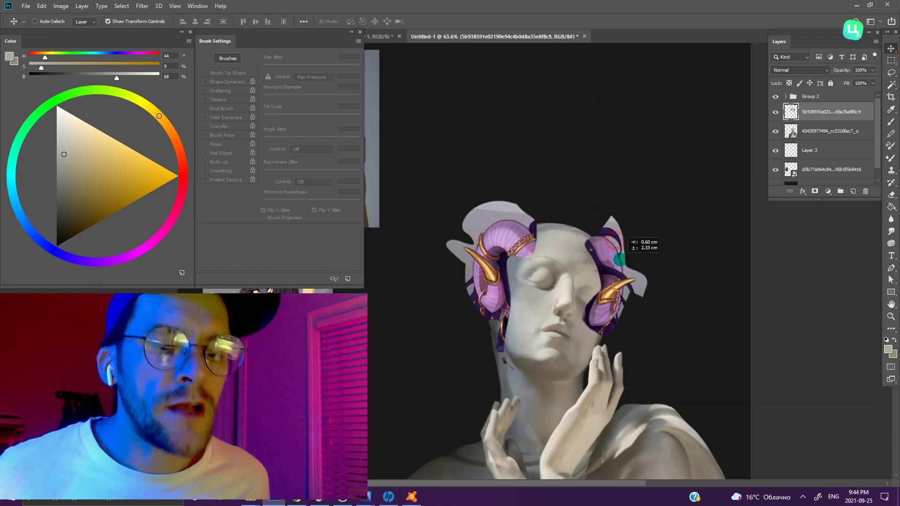
- Scale the horns to about 146%, tilt them 2.6°, and fit them over the head
left_click_drag(671, 203, 675, 174)
left_click_drag(673, 209, 630, 270)
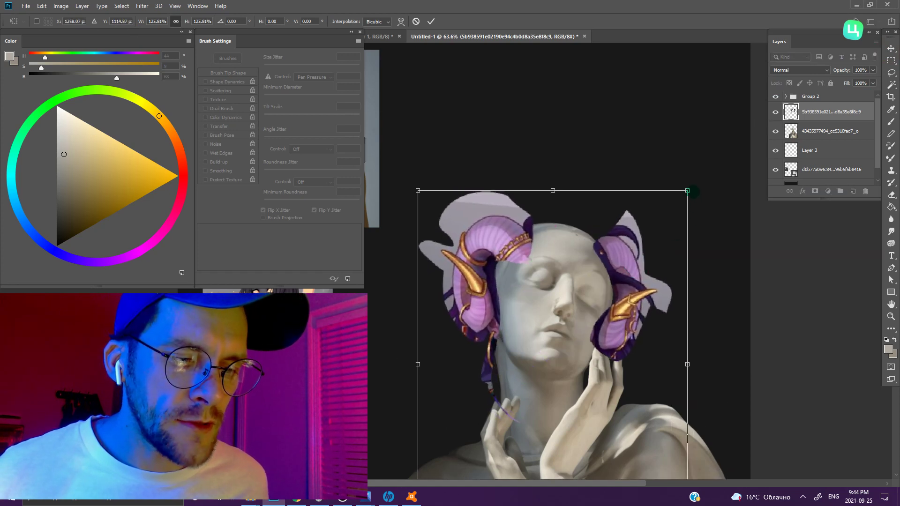
left_click_drag(687, 191, 741, 150)
left_click_drag(657, 241, 653, 262)
left_click_drag(706, 184, 693, 199)
left_click_drag(662, 275, 663, 261)
mouse_move(714, 186)
left_mouse_down()
mouse_move(712, 209)
mouse_move(733, 145)
left_mouse_up()
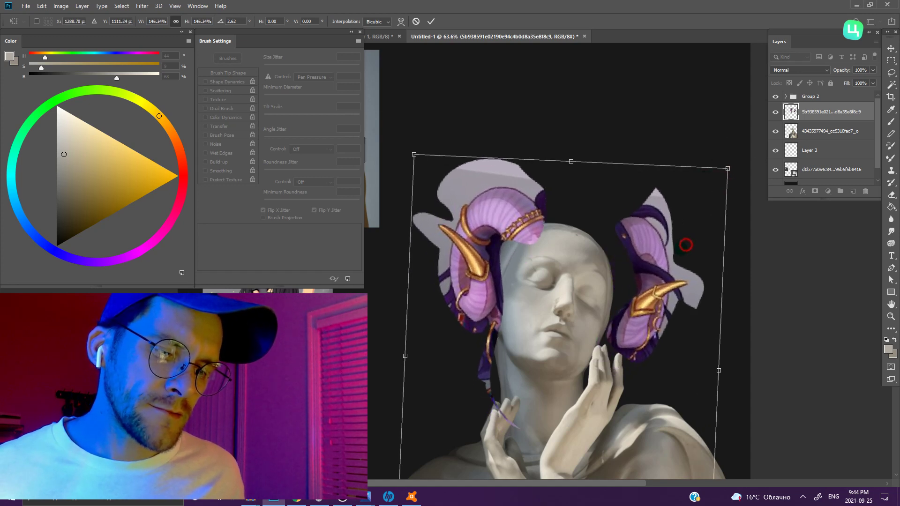
left_click_drag(686, 245, 673, 308)
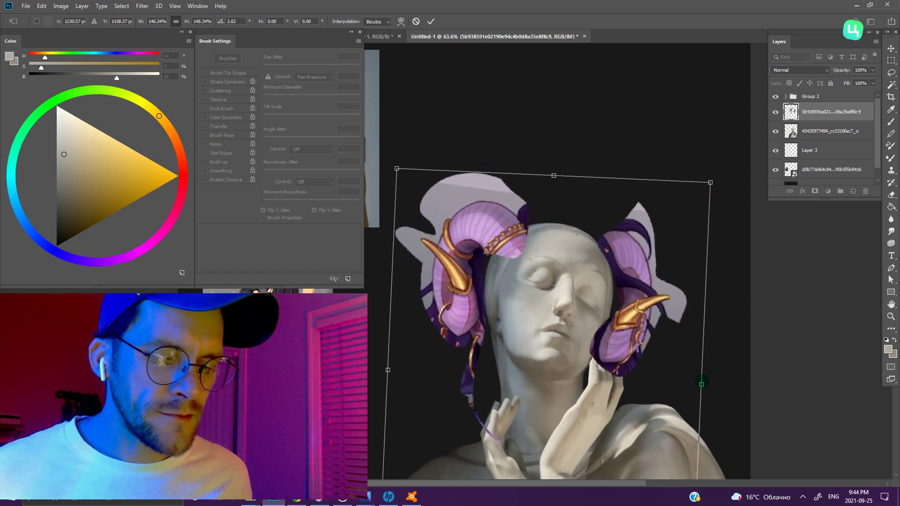
- Nudge the horn piece right and down, rotate it back to about 1.3°, and apply
left_click_drag(711, 383, 633, 352)
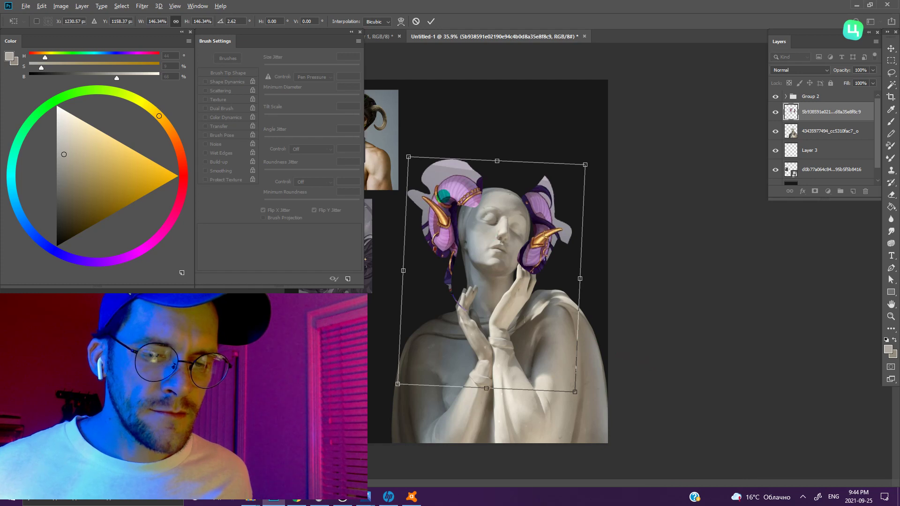
left_click_drag(451, 189, 452, 193)
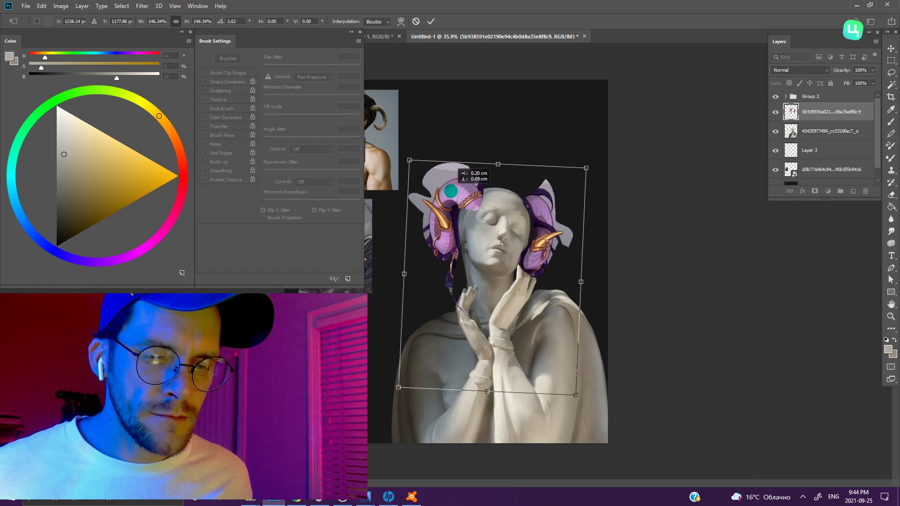
left_click_drag(594, 163, 592, 158)
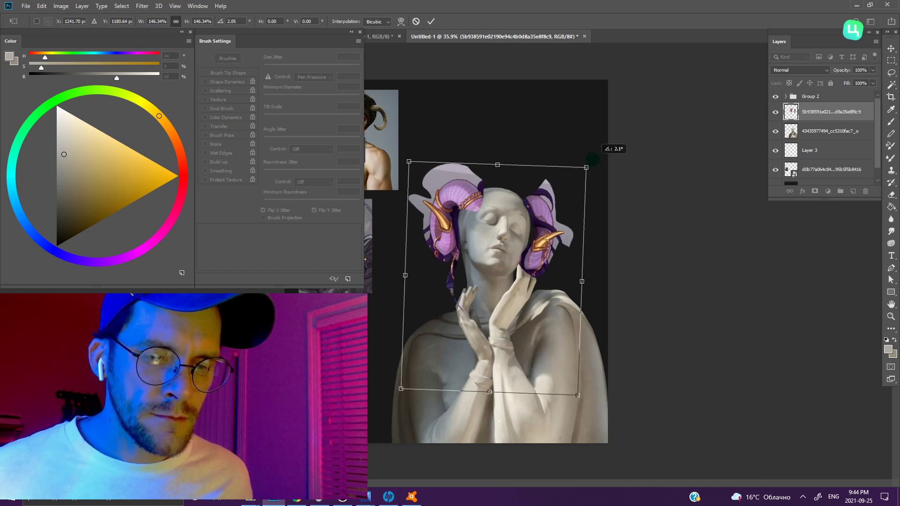
left_click_drag(544, 203, 544, 200)
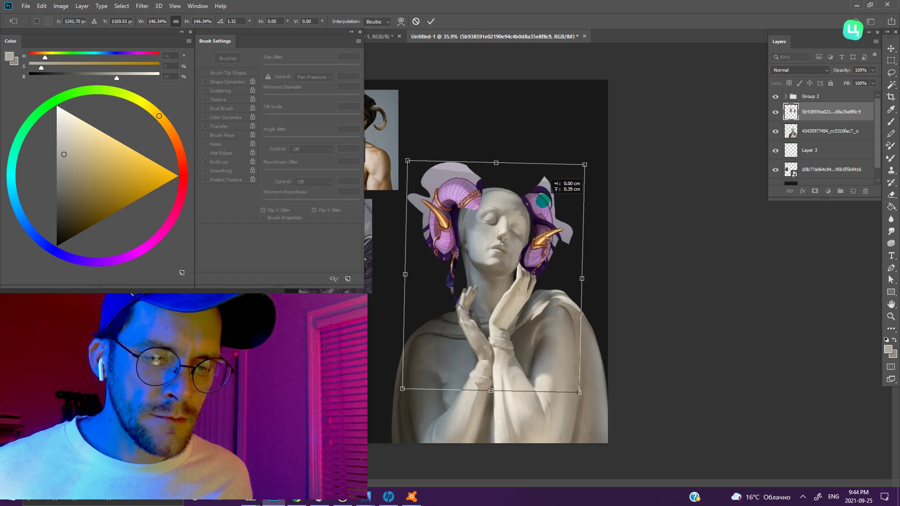
key("Return")
- Lower the horns layer about 2.5 cm on the statue and scale it down slightly
key("w")
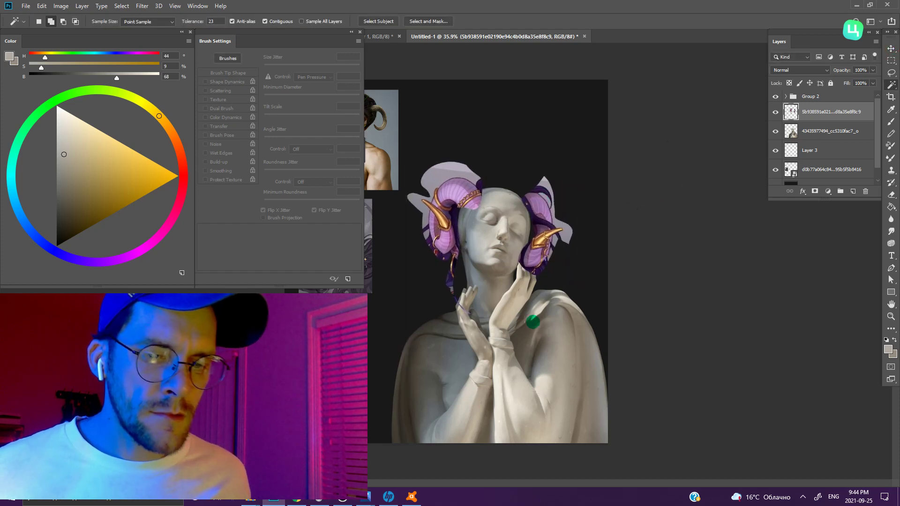
scroll(467, 305, "up", 2)
scroll(479, 298, "up", 2)
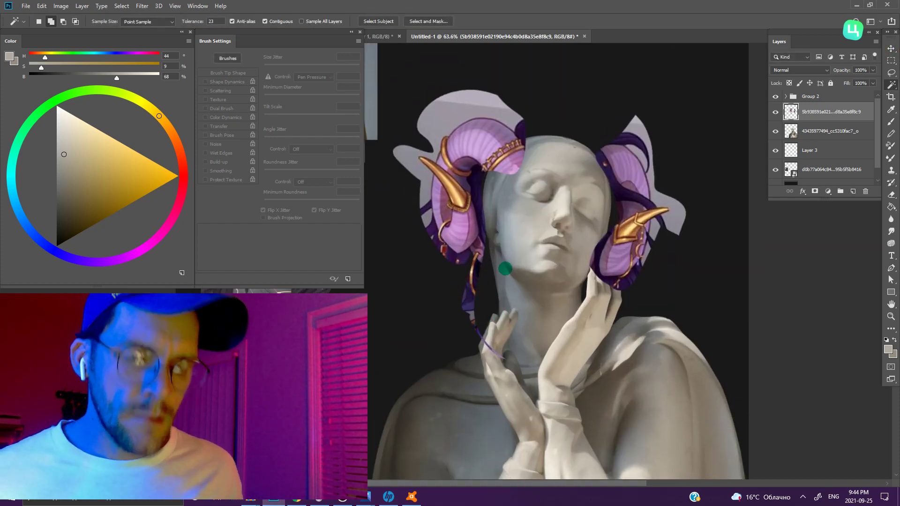
key("l")
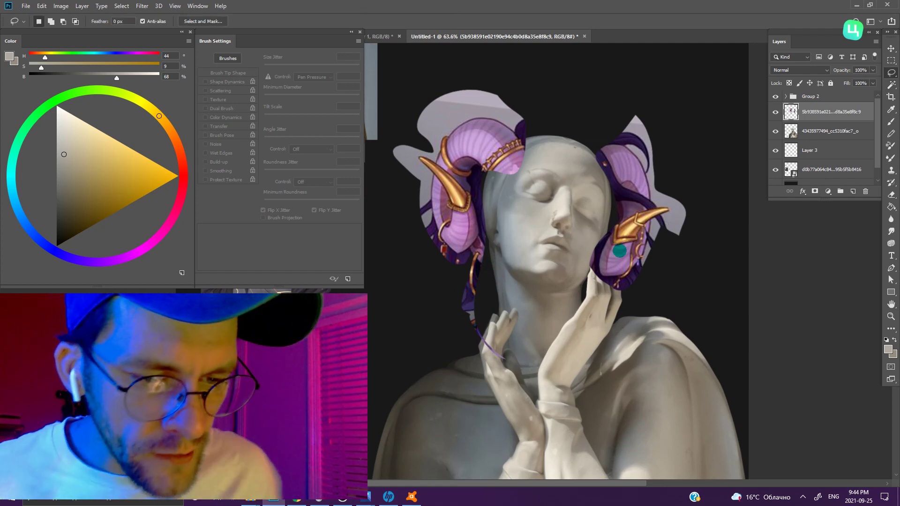
key("v")
left_click_drag(476, 146, 474, 163)
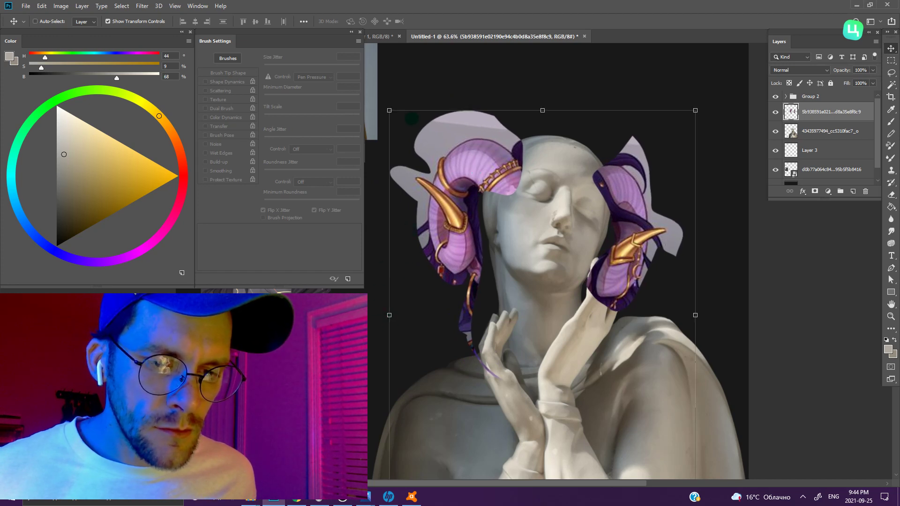
left_click_drag(389, 111, 391, 113)
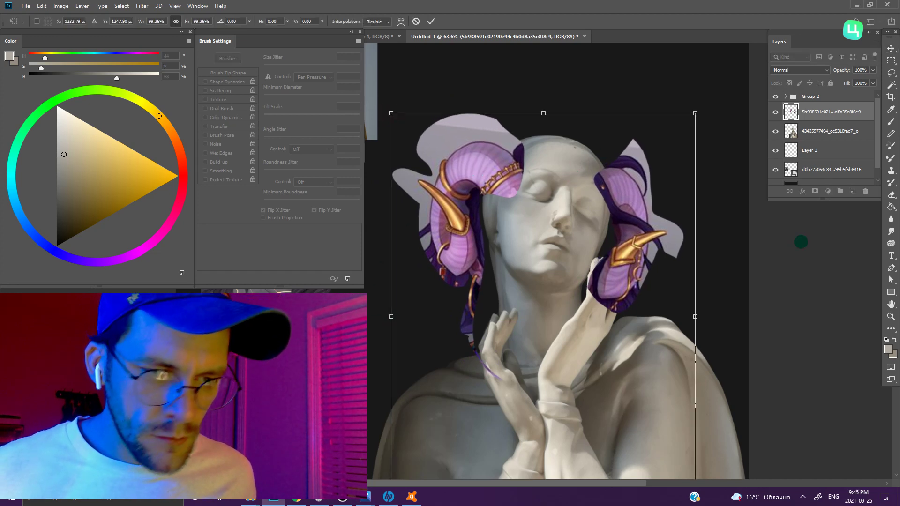
left_click(891, 47)
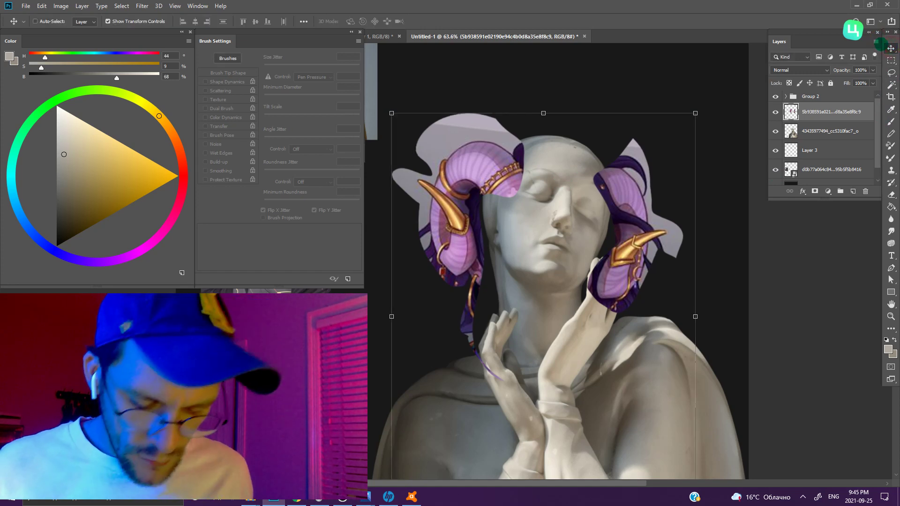
key("l")
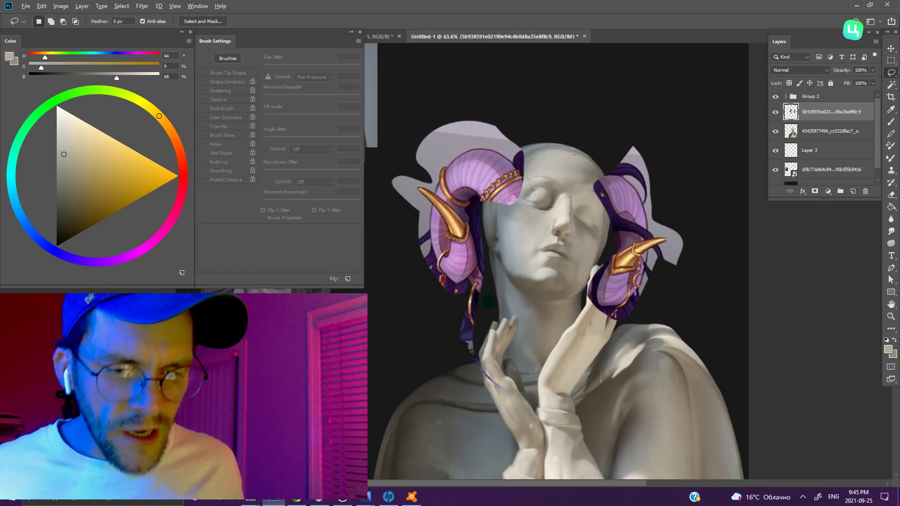
scroll(546, 317, "up", 3)
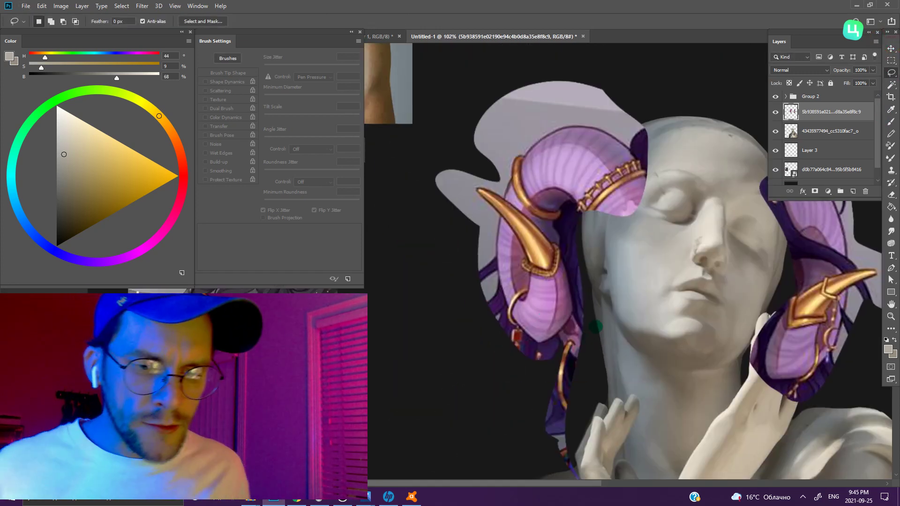
- Outline and delete unwanted parts along the left horn's edge, dismissing empty-selection warnings
scroll(596, 327, "up", 1)
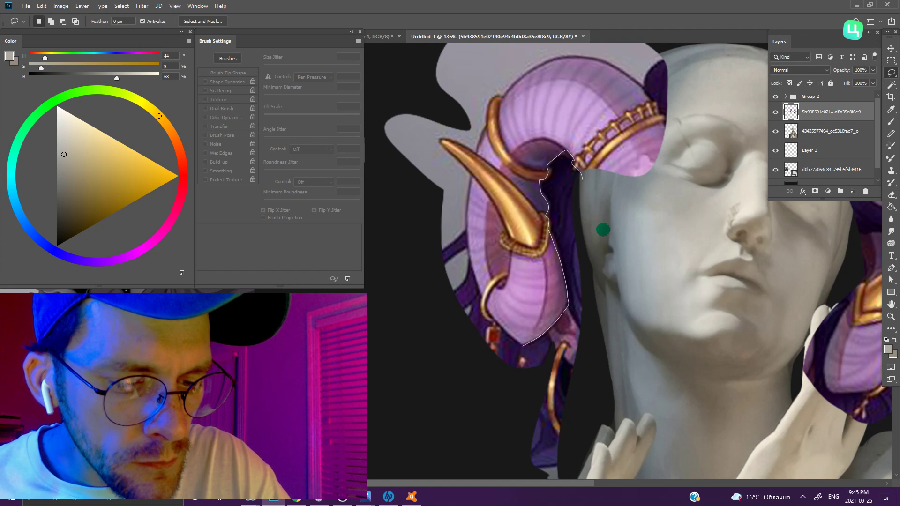
left_click_drag(594, 212, 496, 482)
key("Delete")
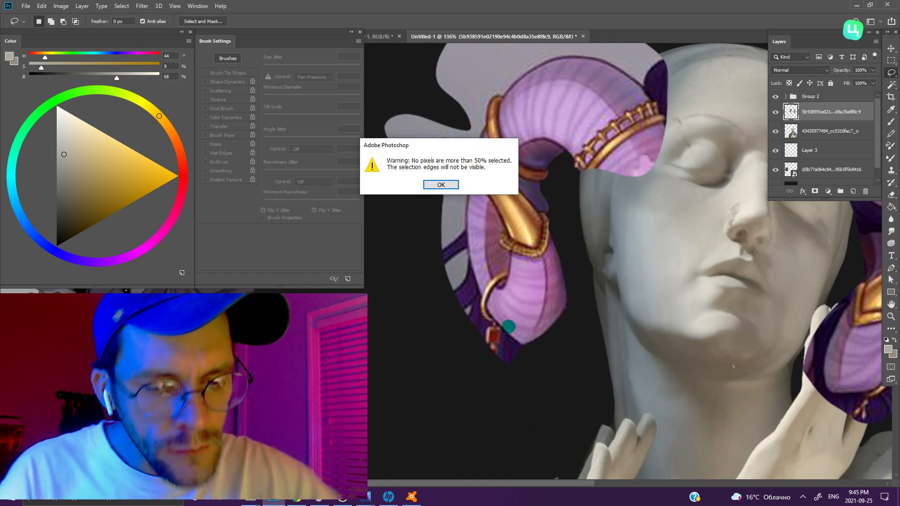
left_click(438, 185)
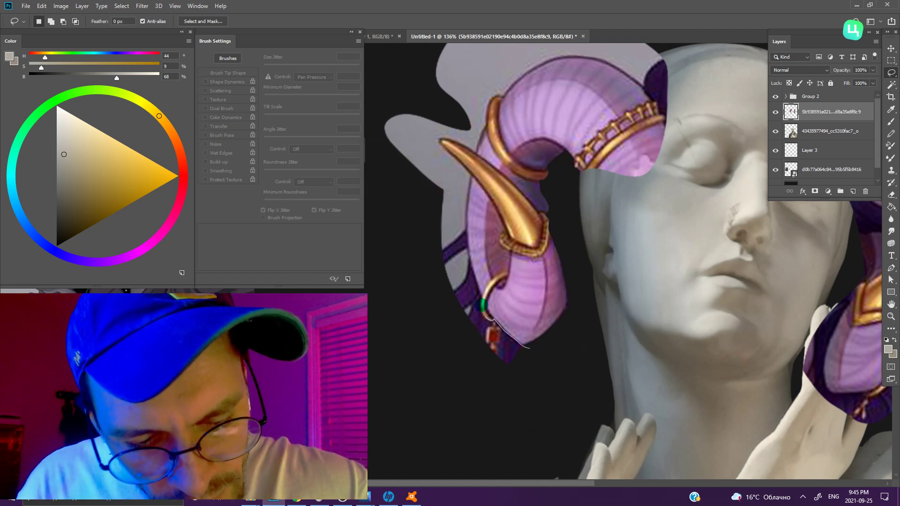
left_click_drag(483, 305, 480, 223)
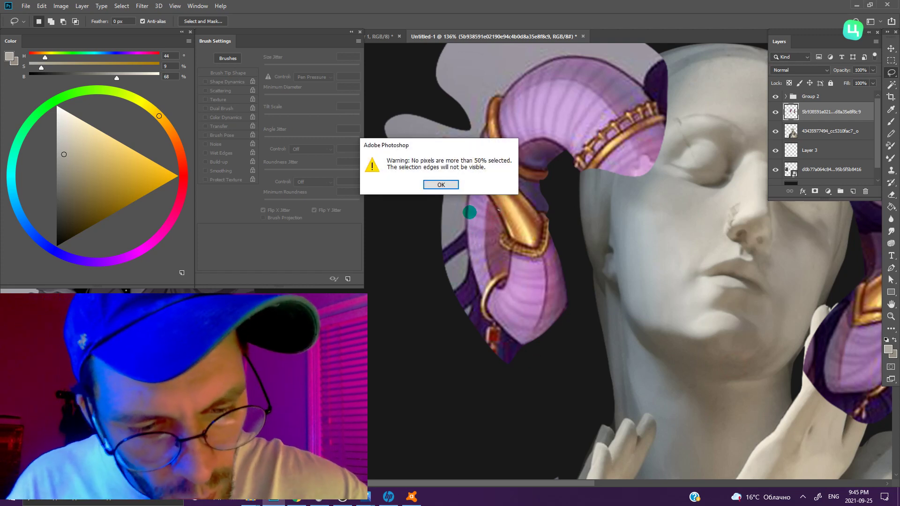
left_click(441, 185)
left_click_drag(520, 347, 471, 175)
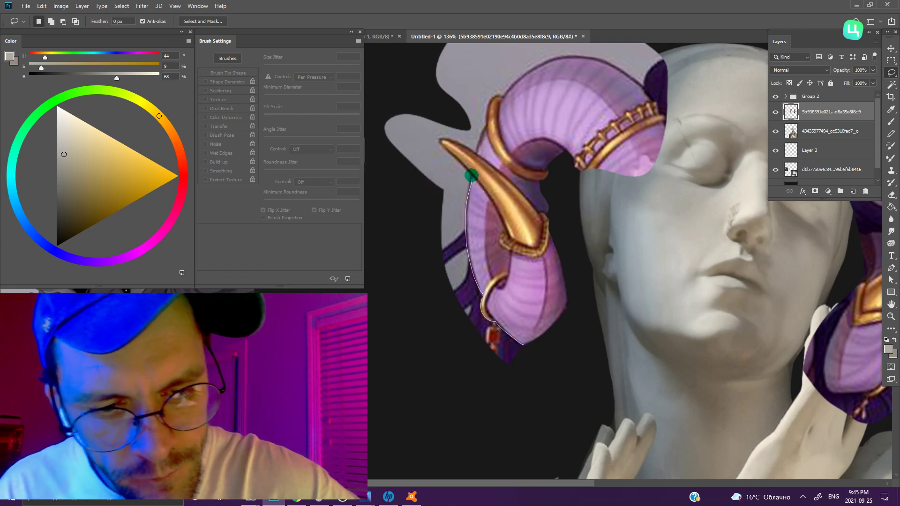
left_click_drag(471, 175, 520, 345)
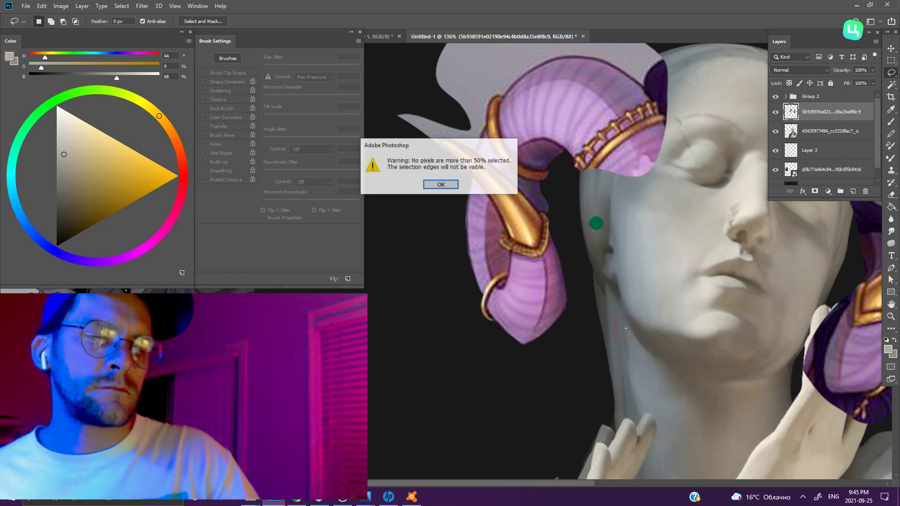
key("Return")
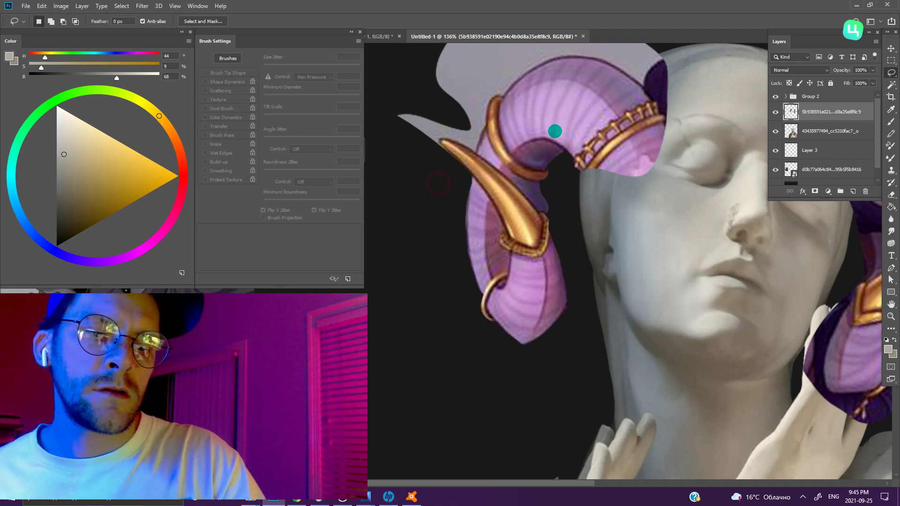
scroll(551, 270, "up", 3)
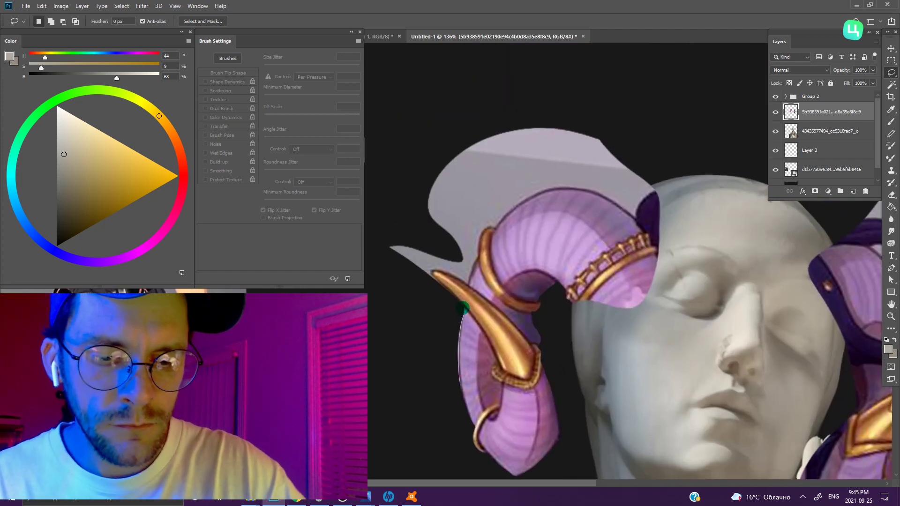
- Select and clear the grey patch above the left horn, then fit the image in view
left_click_drag(490, 230, 479, 76)
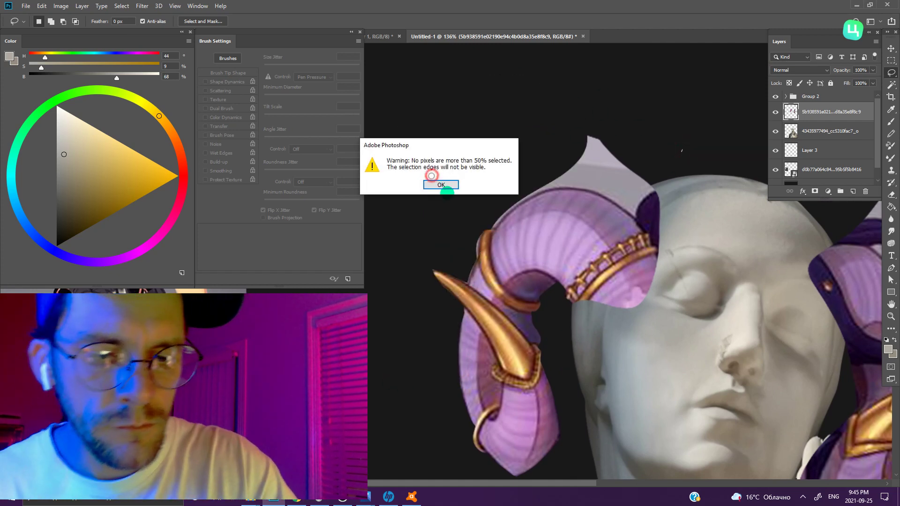
left_click(442, 185)
mouse_move(432, 271)
left_mouse_down()
mouse_move(495, 229)
mouse_move(424, 194)
left_mouse_up()
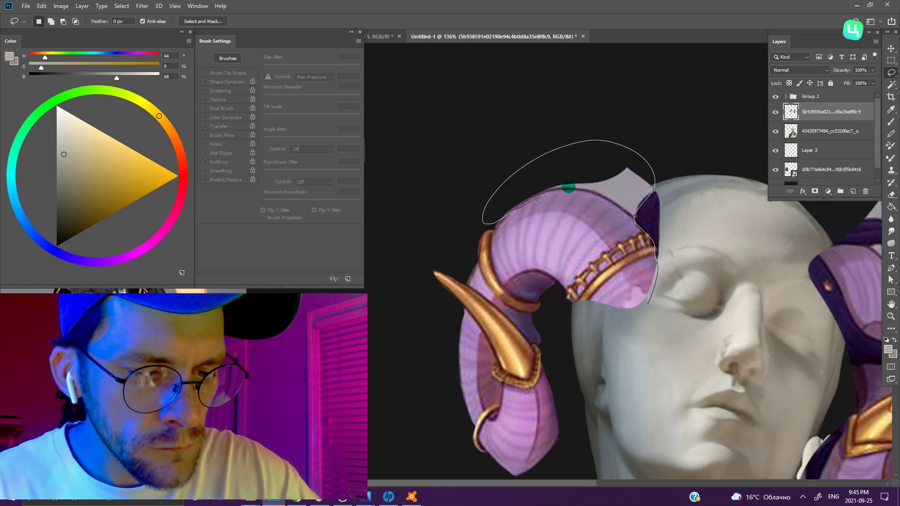
left_click(692, 241)
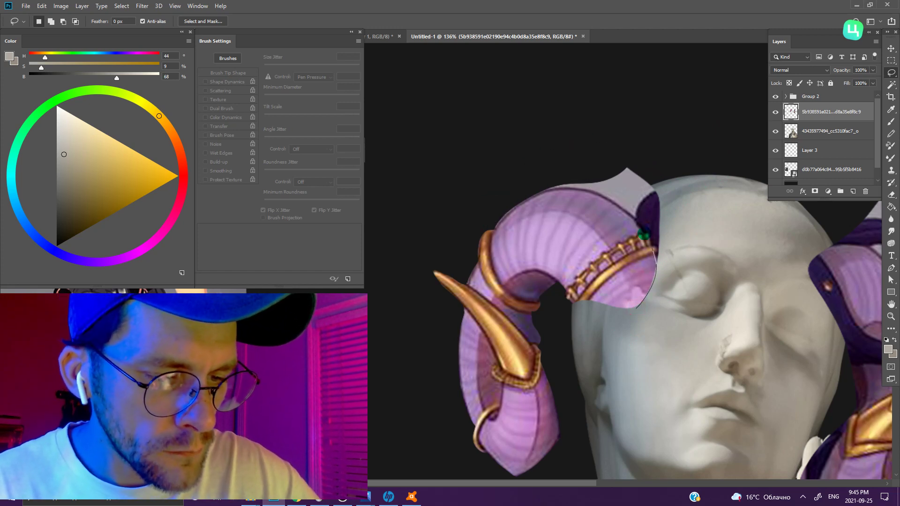
left_click_drag(637, 307, 659, 344)
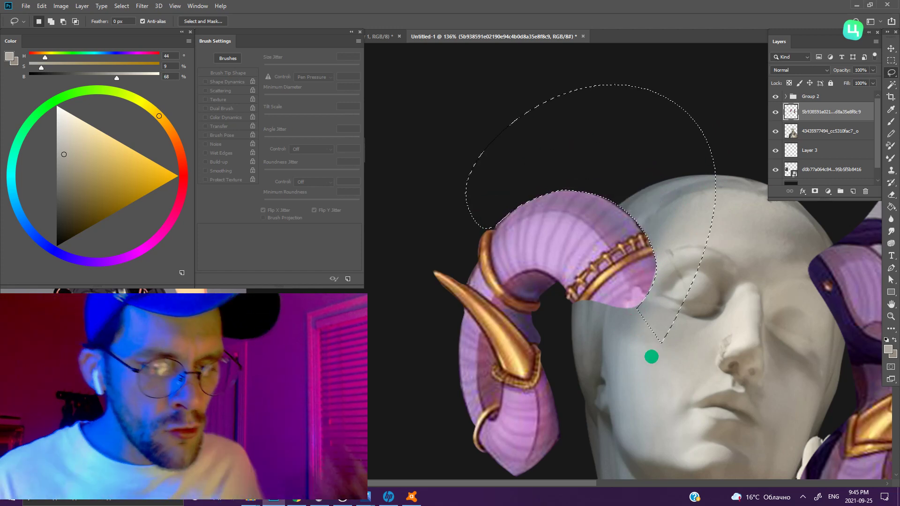
key("w")
key("ctrl+0")
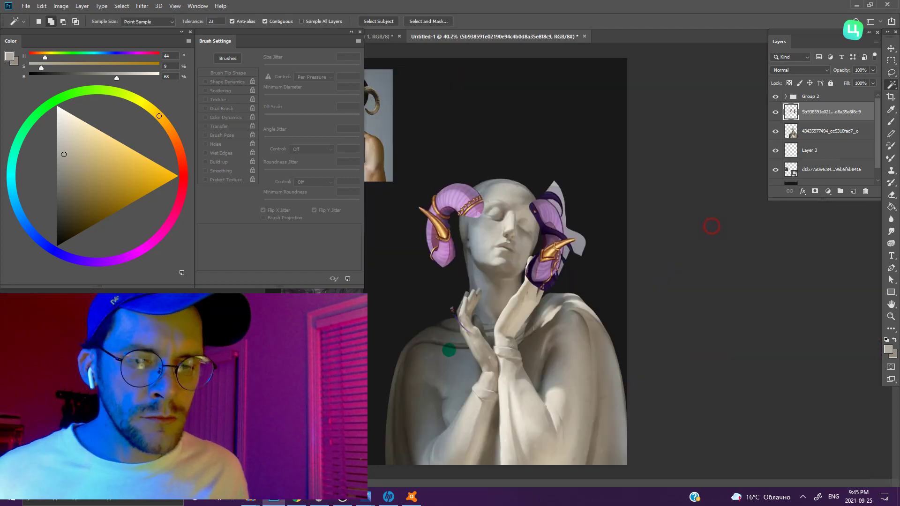
- Desaturate the horns layer with Hue/Saturation
mouse_move(449, 350)
left_mouse_down()
mouse_move(721, 216)
mouse_move(498, 297)
left_mouse_up()
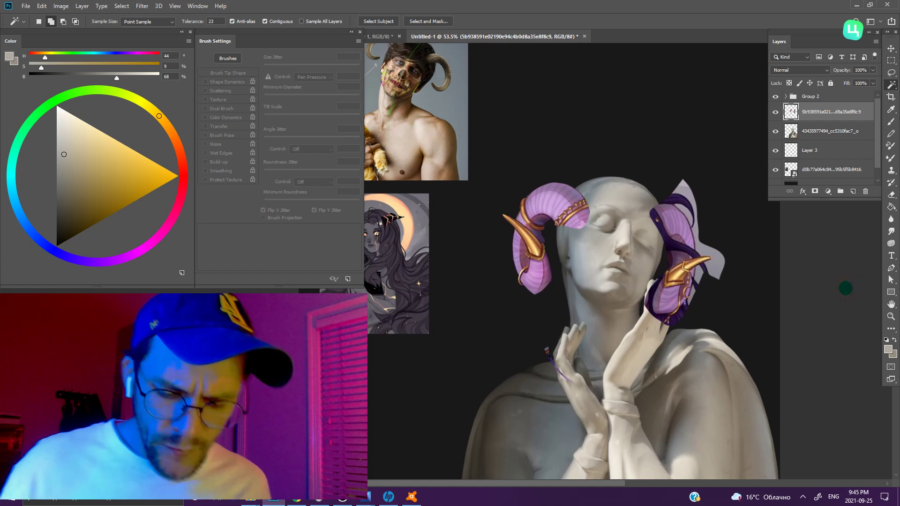
key("ctrl+u")
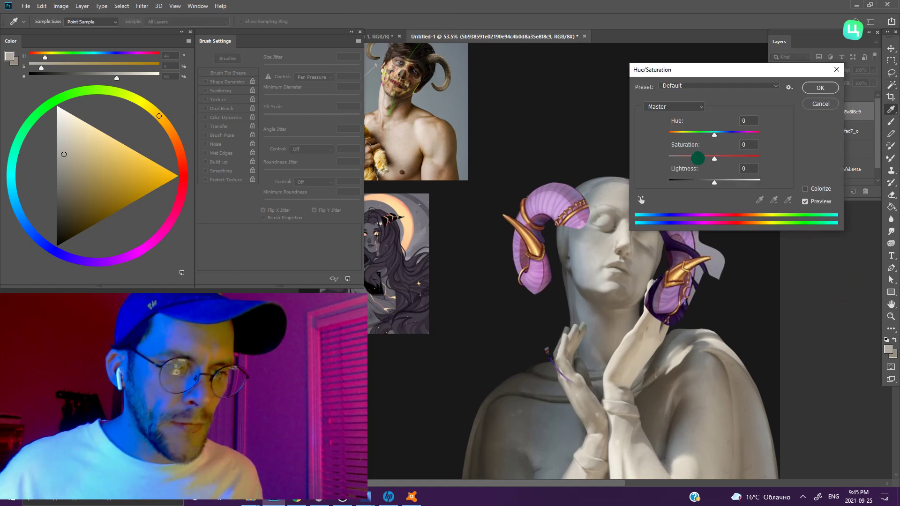
left_click(820, 86)
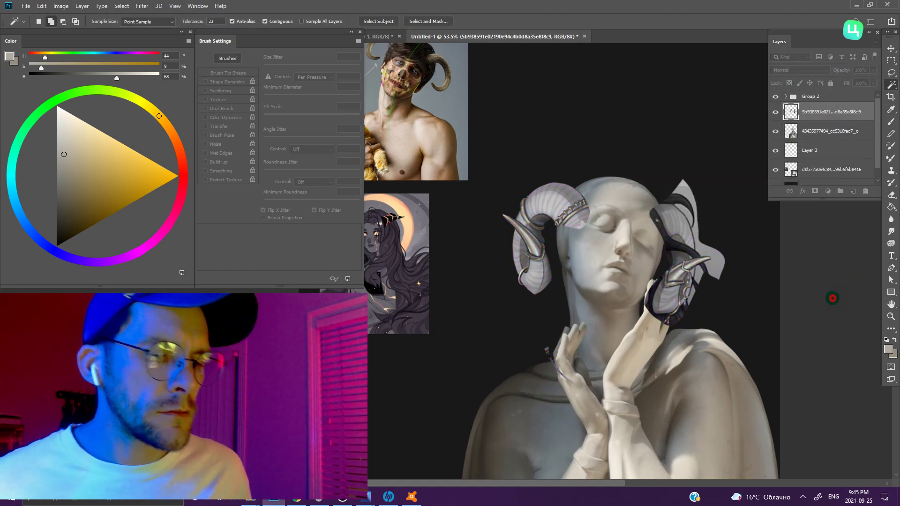
- Desaturate the other horn layer to Saturation -100
scroll(728, 313, "right", 2)
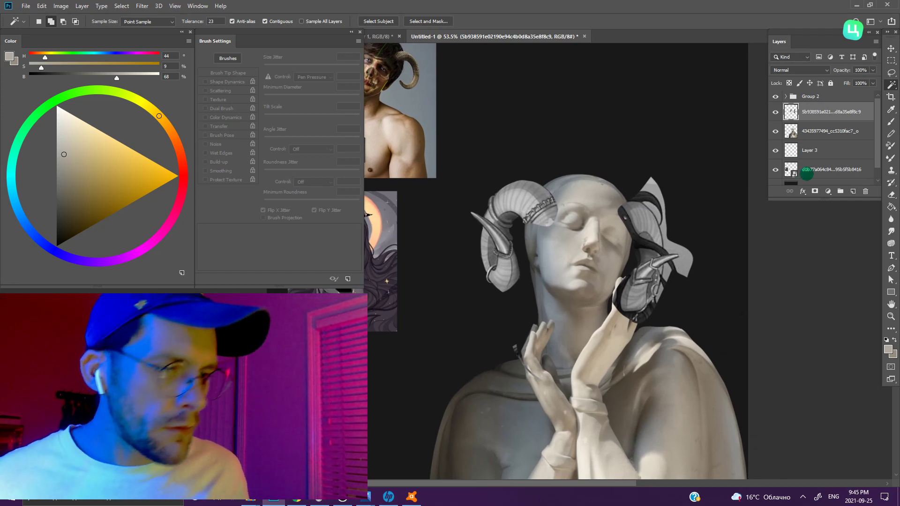
left_click(790, 126)
key("ctrl+u")
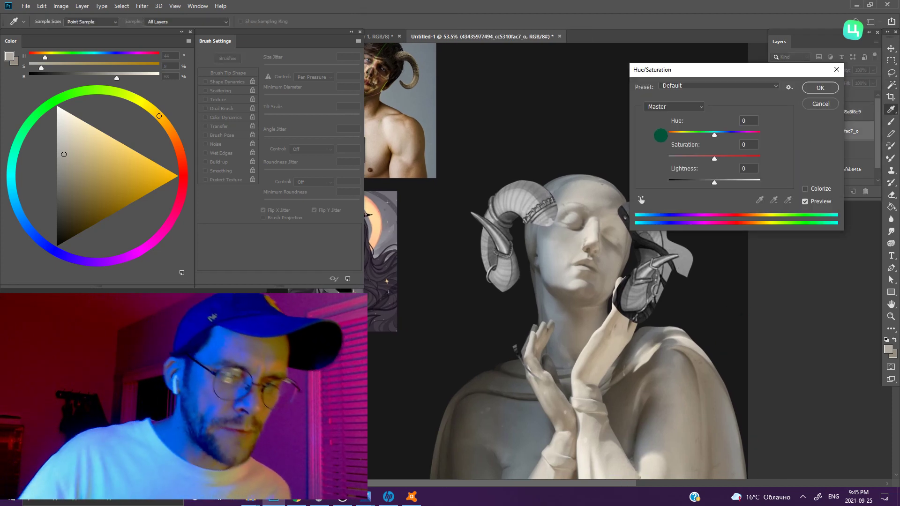
left_click_drag(680, 156, 665, 158)
left_click(821, 86)
key("w")
scroll(617, 339, "down", 1)
scroll(543, 273, "down", 1)
scroll(542, 273, "up", 4)
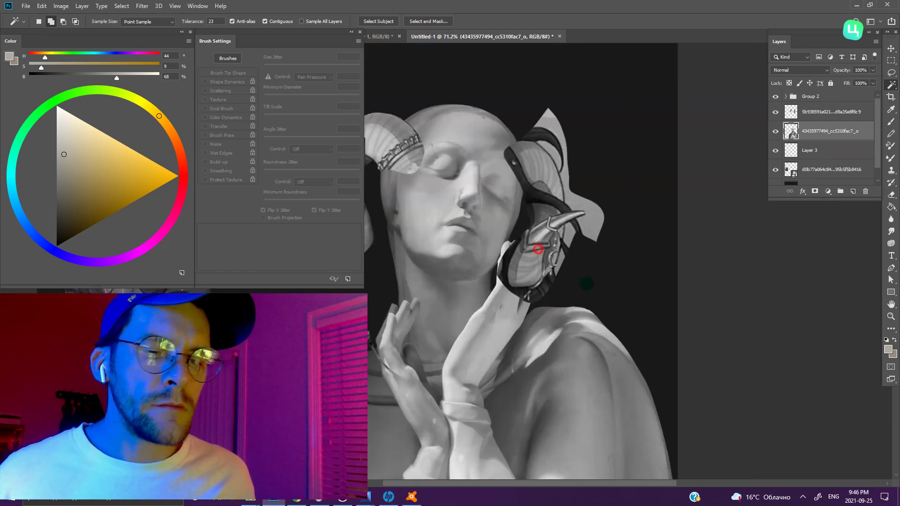
- On the horn piece's layer, delete the strap fragment lying over the statue's hand
scroll(581, 263, "down", 2)
scroll(592, 216, "up", 3)
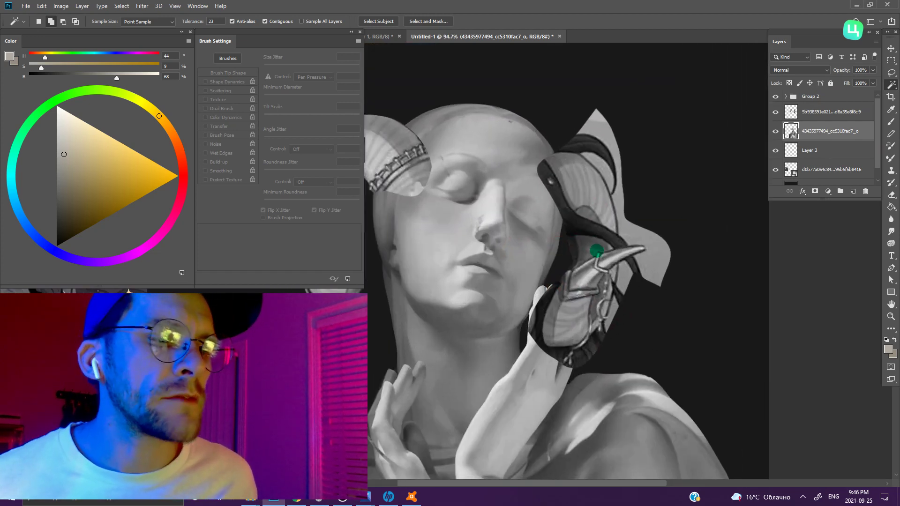
scroll(593, 251, "up", 2)
left_click(840, 112)
scroll(633, 329, "up", 1)
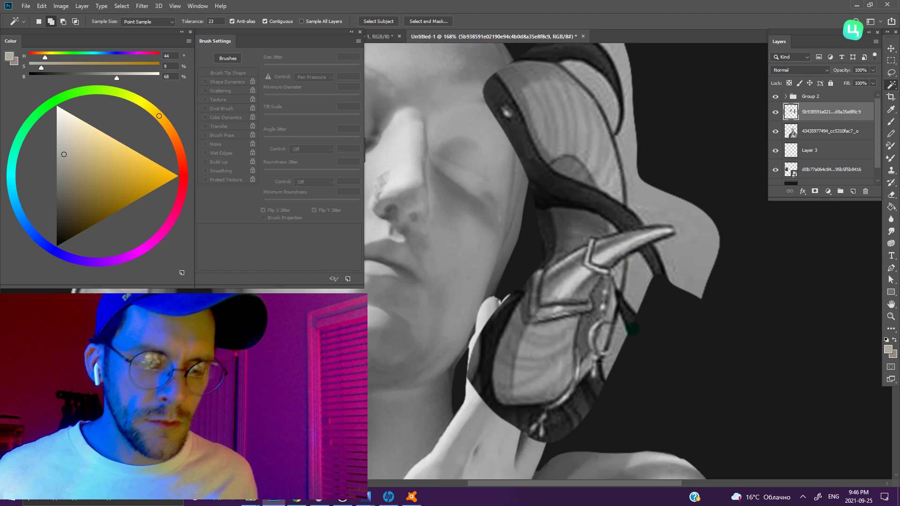
key("l")
mouse_move(502, 401)
left_mouse_down()
mouse_move(527, 281)
mouse_move(497, 461)
left_mouse_up()
key("Delete")
key("ctrl+d")
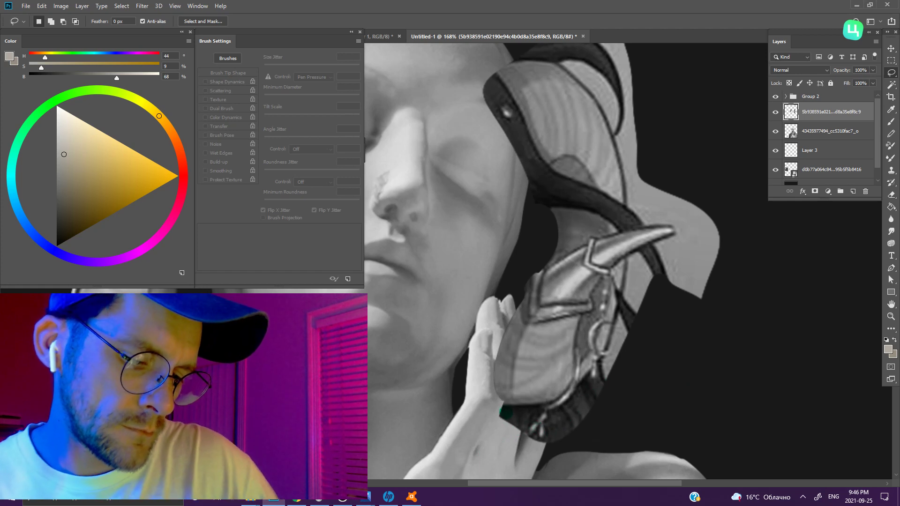
- Delete the grey area behind the strap and the excess at its upper right
left_click_drag(496, 414, 534, 399)
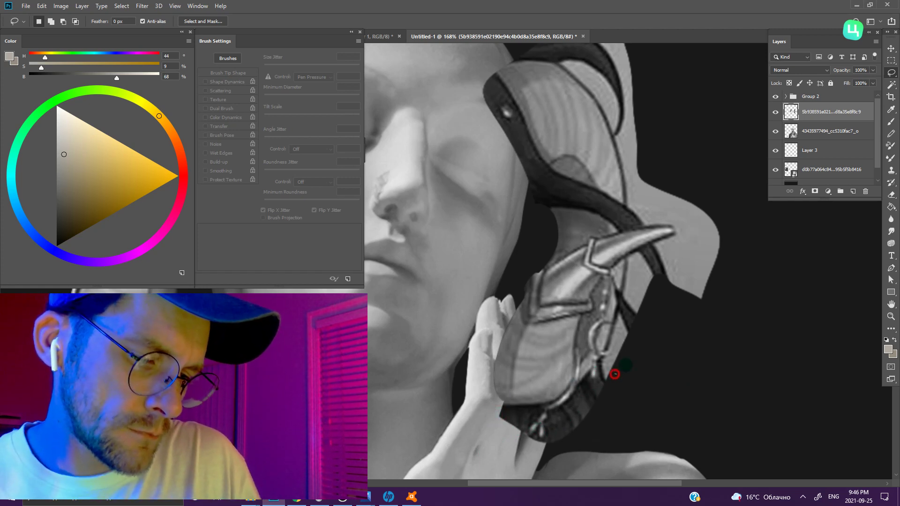
left_click_drag(686, 238, 658, 289)
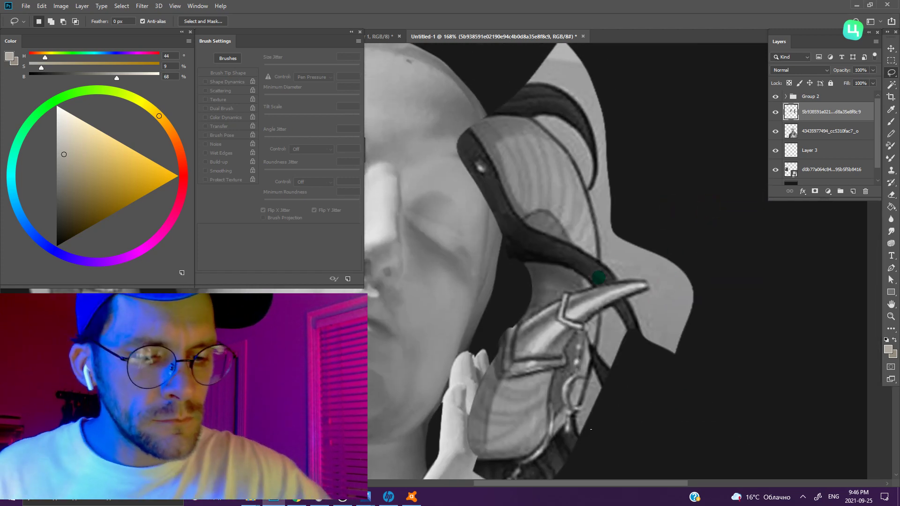
left_click_drag(598, 284, 468, 105)
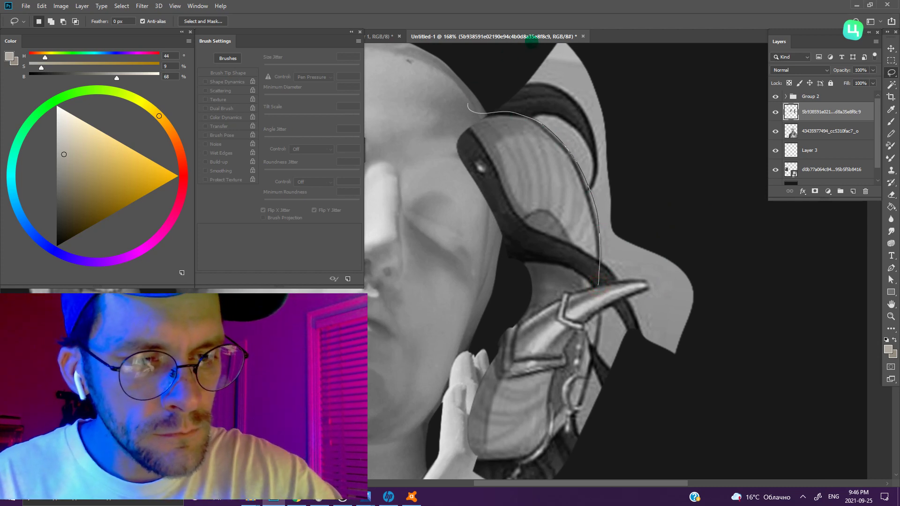
key("Delete")
left_click_drag(729, 185, 705, 207)
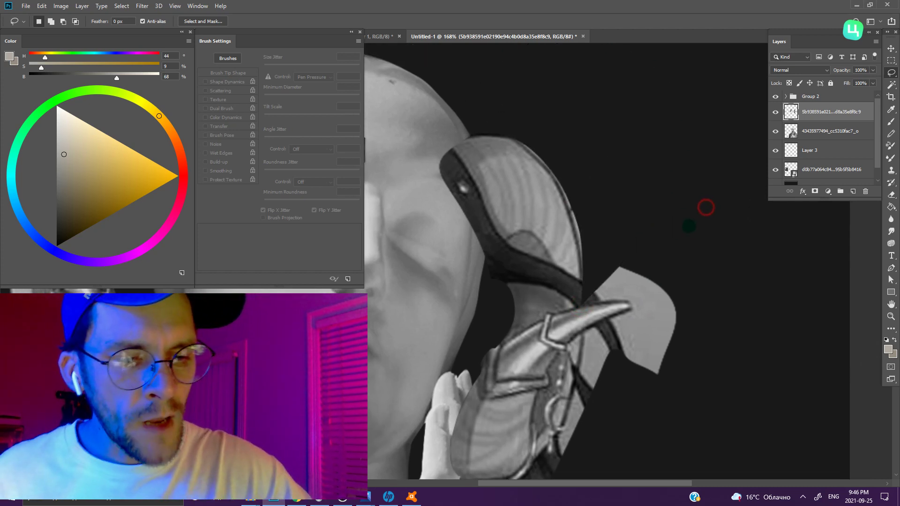
left_click_drag(582, 298, 483, 106)
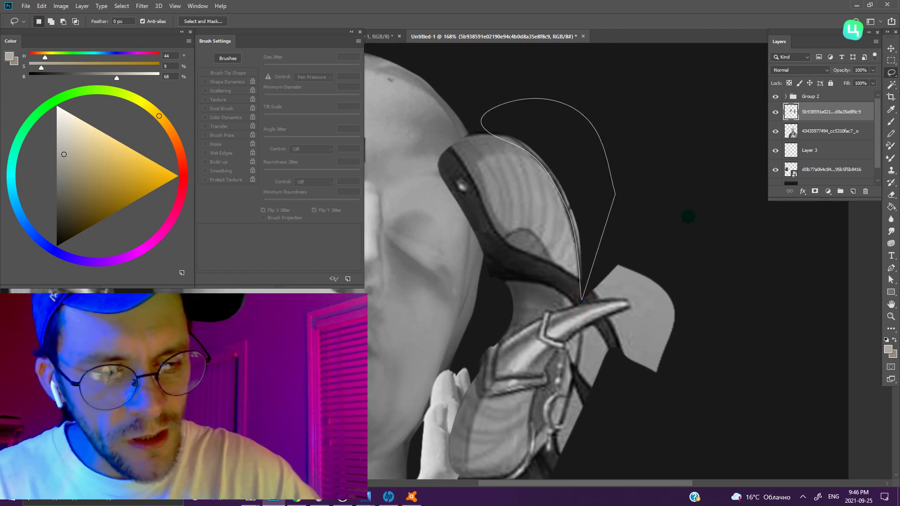
key("Delete")
key("ctrl+d")
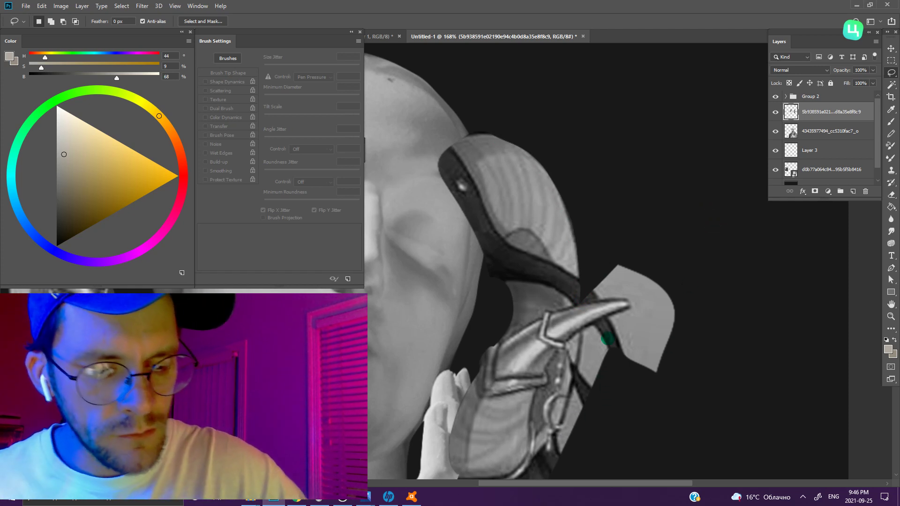
- Outline the background below the horn along the strap's lower edge
left_click_drag(603, 345, 623, 195)
left_click_drag(459, 331, 560, 278)
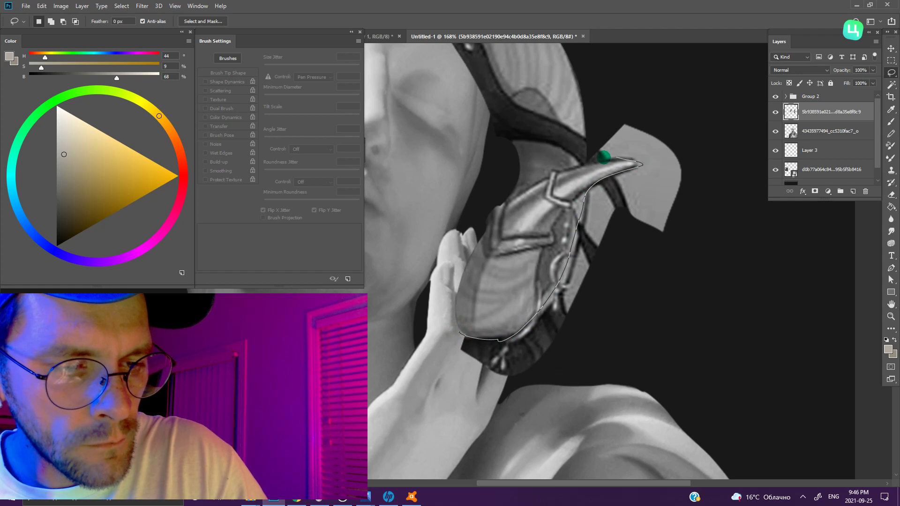
left_click_drag(631, 73, 410, 400)
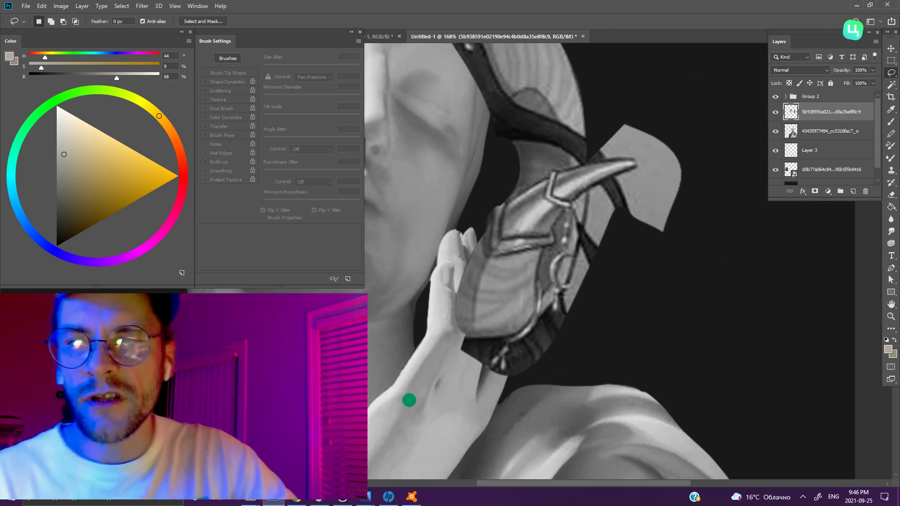
key("w")
scroll(528, 322, "down", 2)
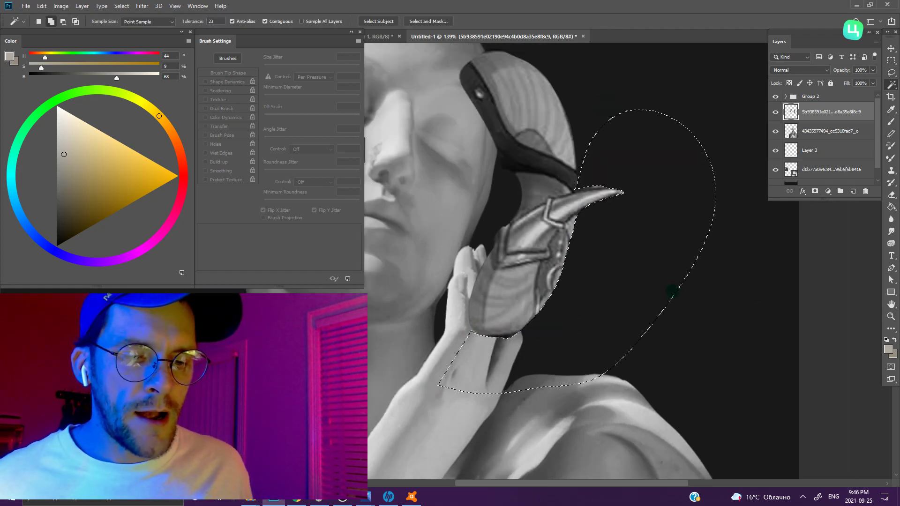
scroll(543, 338, "down", 3)
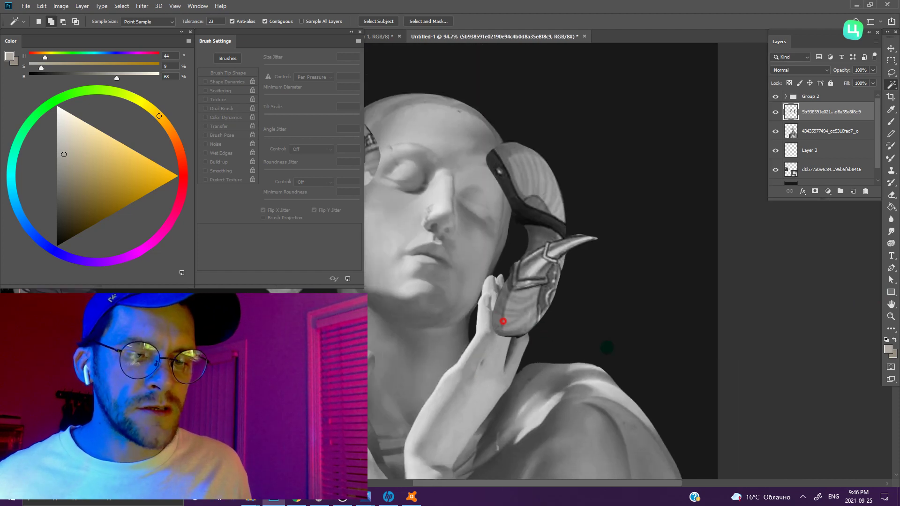
scroll(645, 355, "up", 2)
scroll(645, 354, "up", 2)
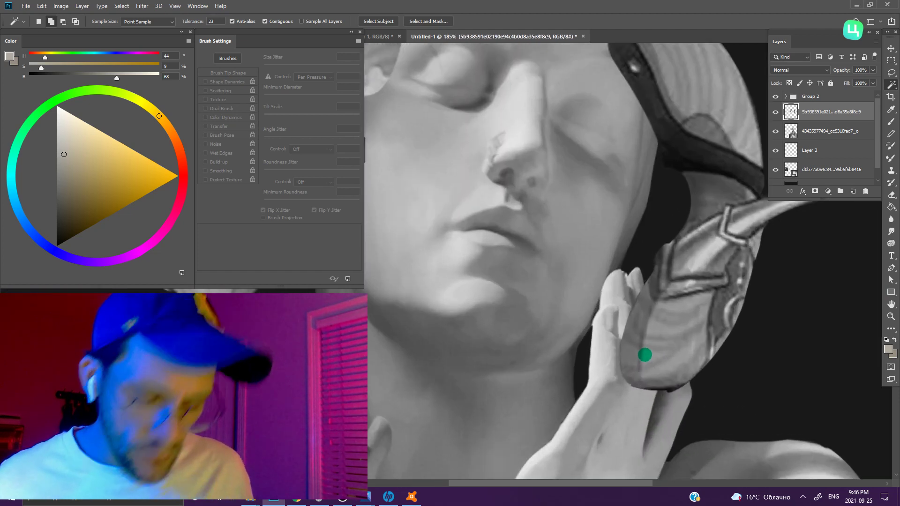
key("l")
scroll(653, 396, "up", 2)
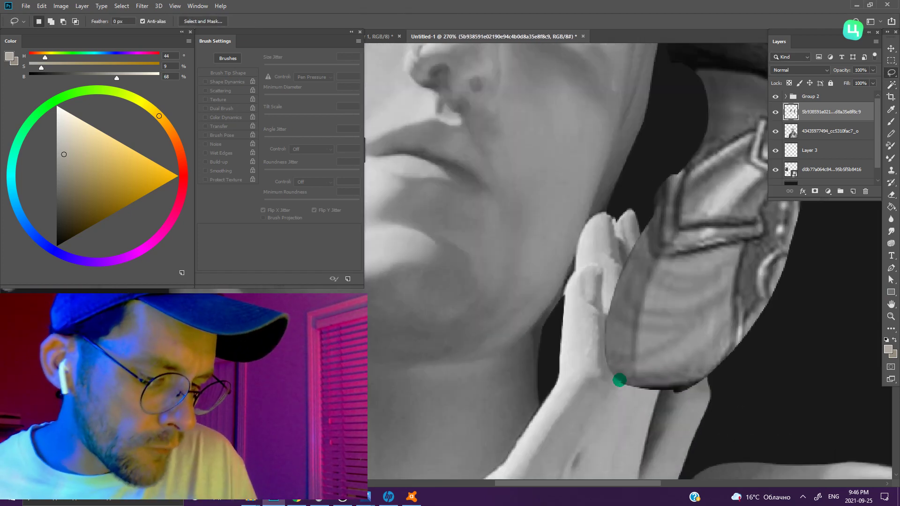
- Outline the area under the hand, then select the whole right horn piece
left_click_drag(609, 365, 730, 347)
left_click_drag(642, 388, 547, 354)
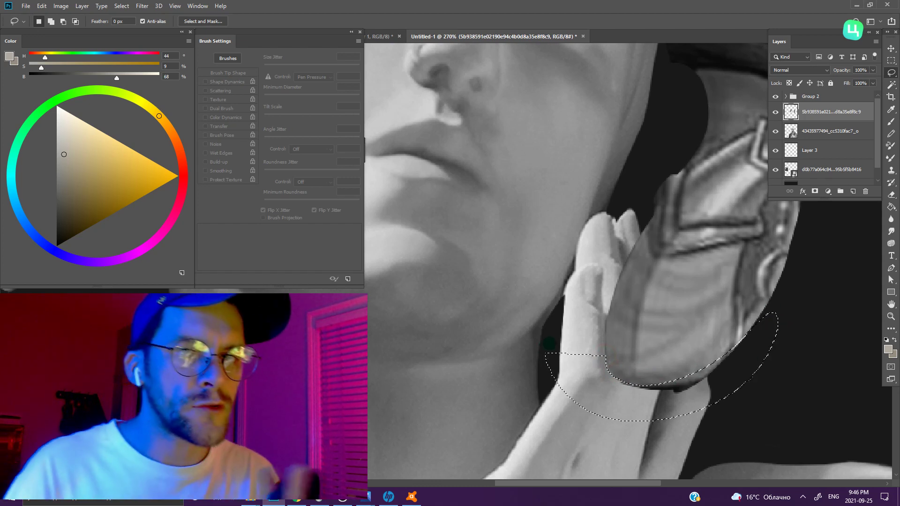
scroll(527, 316, "down", 3)
key("w")
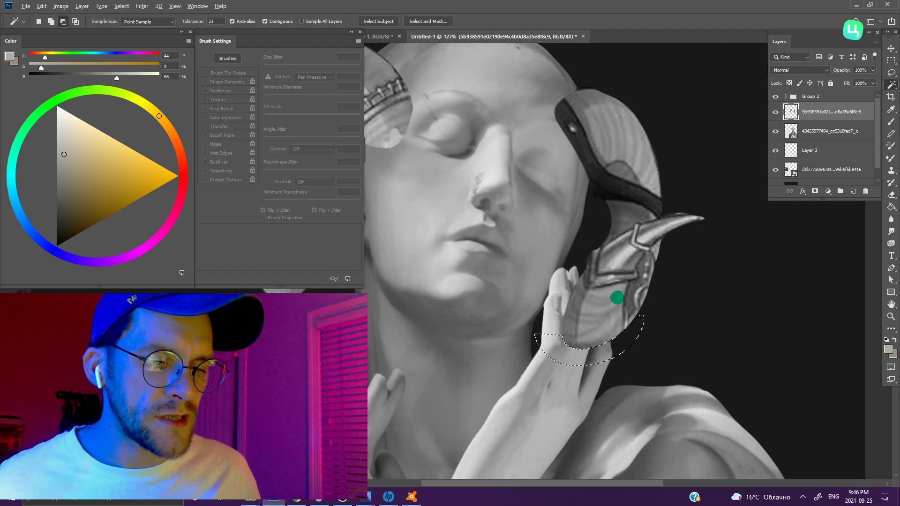
scroll(609, 300, "down", 2)
scroll(596, 298, "up", 2)
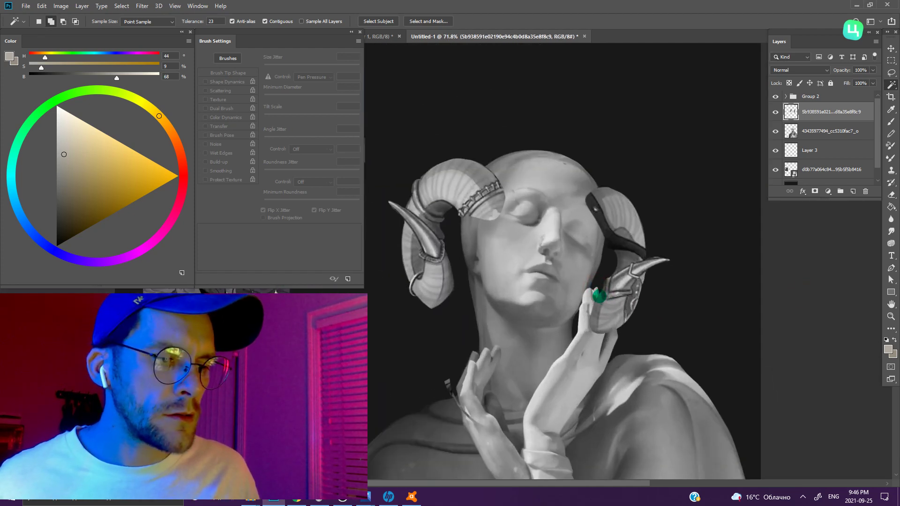
key("l")
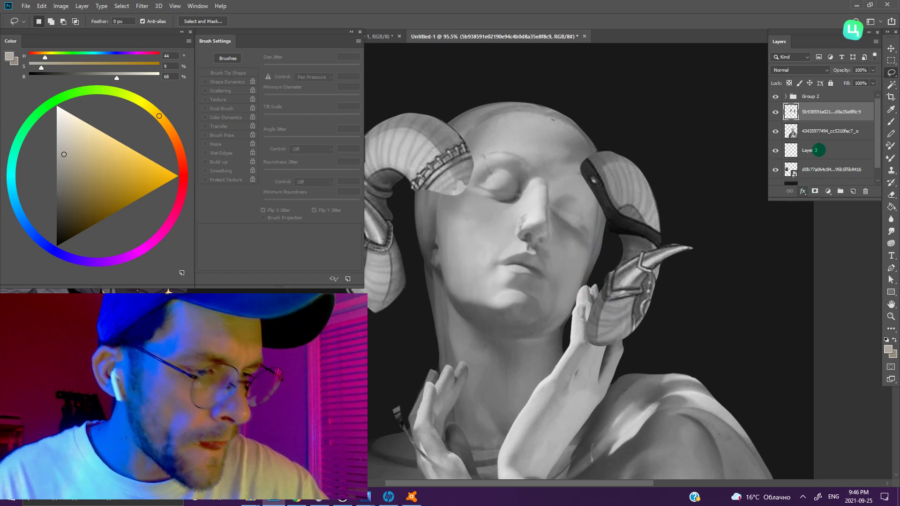
left_click(790, 83)
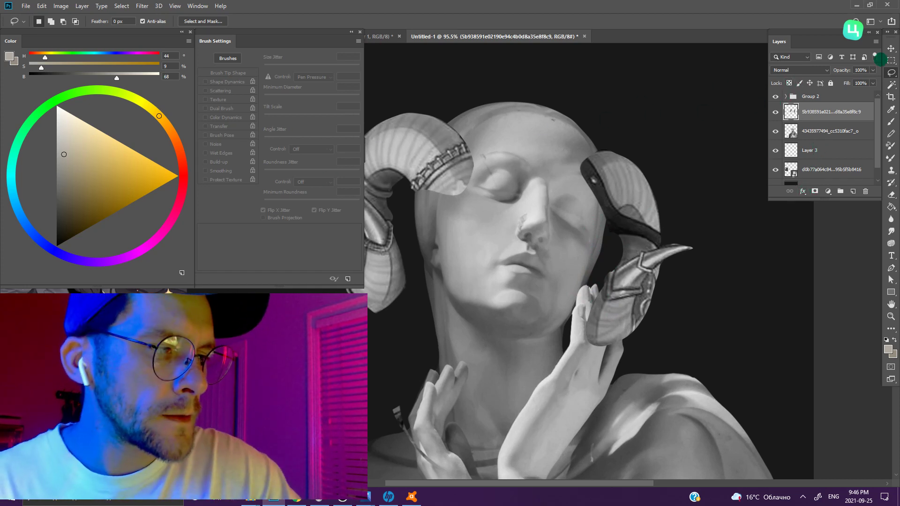
left_click_drag(618, 131, 633, 100)
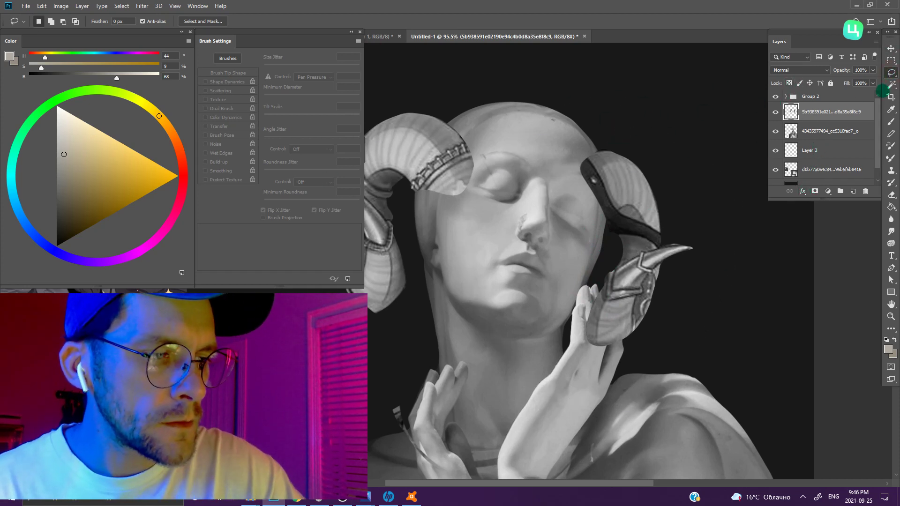
- Move and rotate the right horn piece about 6°, then lower its layer behind the head
key("v")
mouse_move(622, 192)
left_mouse_down()
mouse_move(623, 208)
mouse_move(640, 204)
left_mouse_up()
left_click_drag(701, 151, 709, 159)
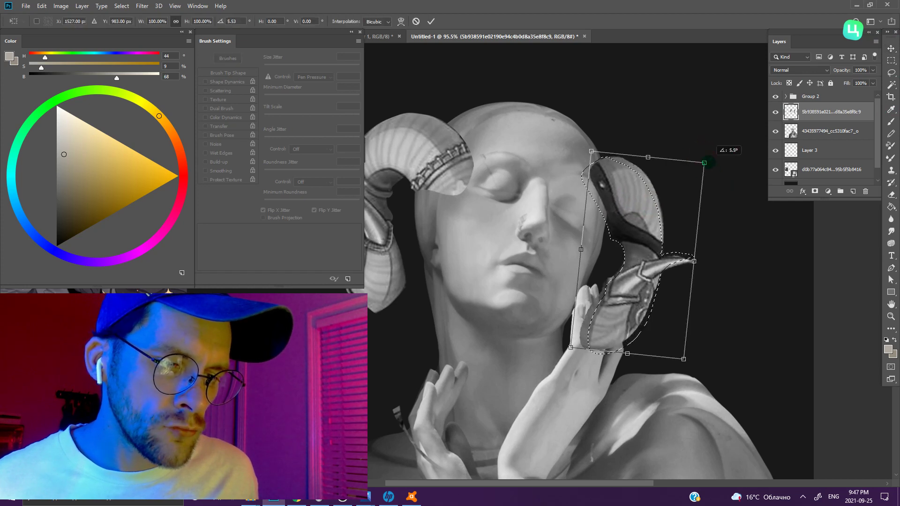
left_click_drag(651, 200, 647, 190)
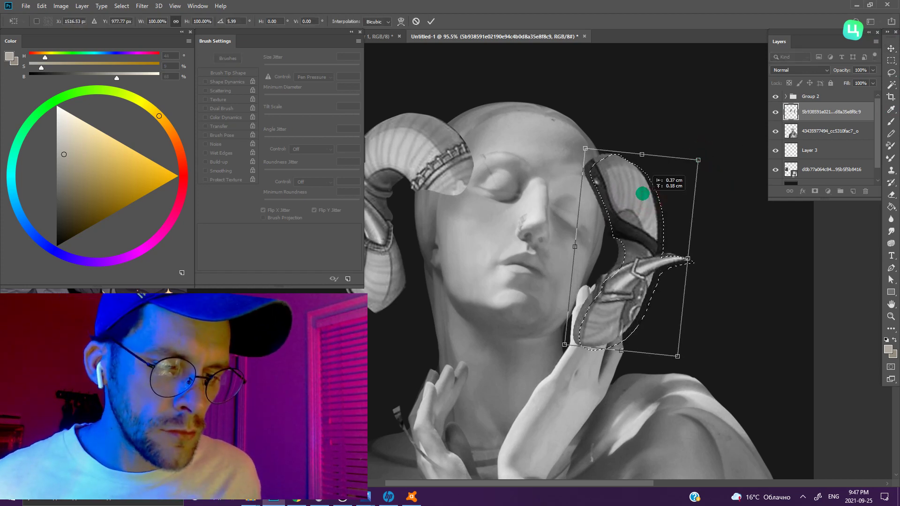
left_click(892, 47)
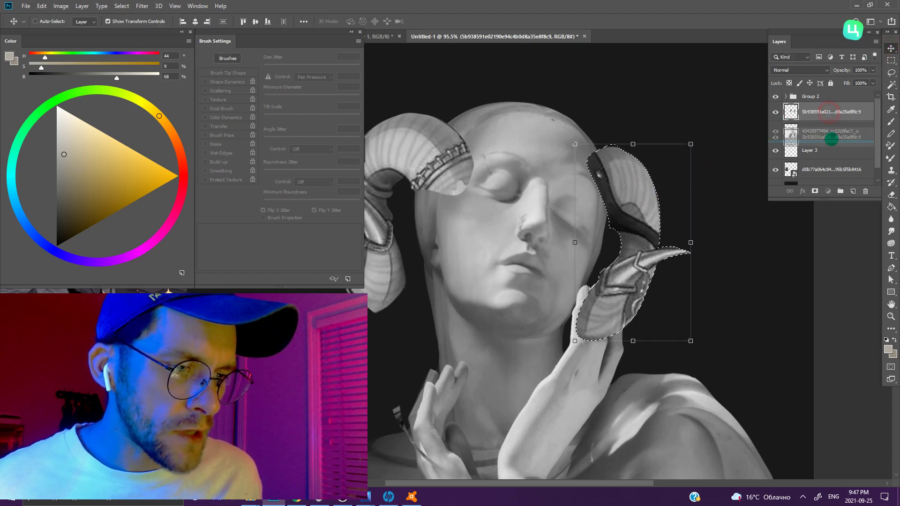
left_click_drag(828, 111, 825, 141)
key("w")
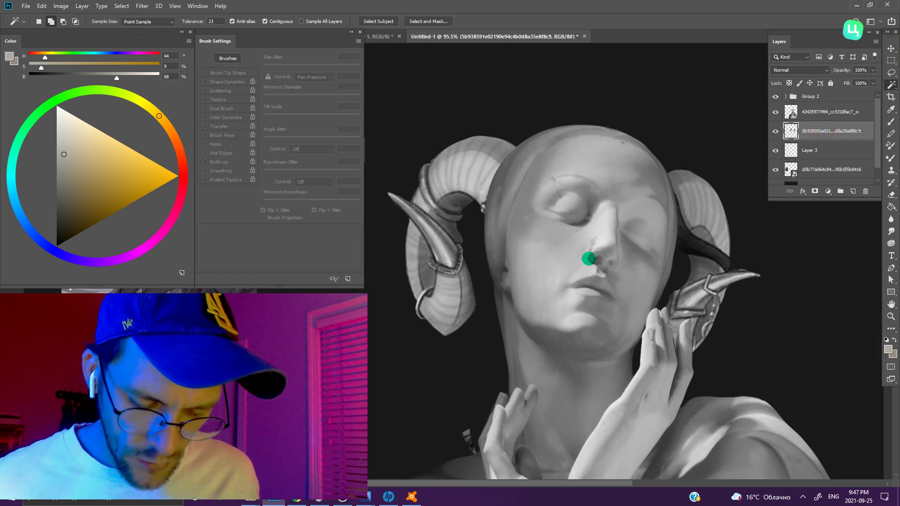
- Cut the band at the top of the left horn onto a new layer at the top of the stack
key("l")
mouse_move(401, 142)
left_mouse_down()
mouse_move(468, 388)
mouse_move(328, 157)
left_mouse_up()
key("w")
right_click(550, 179)
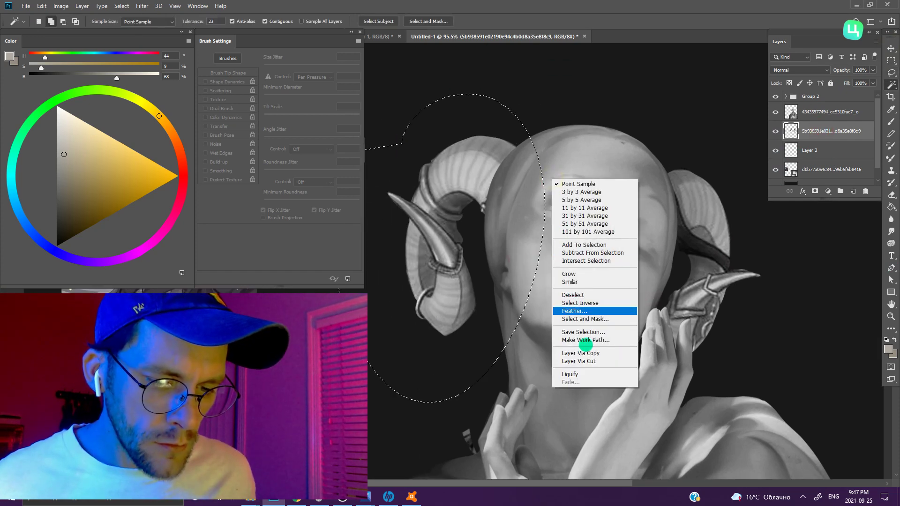
left_click(594, 362)
mouse_move(839, 112)
left_mouse_down()
mouse_move(839, 94)
mouse_move(821, 113)
left_mouse_up()
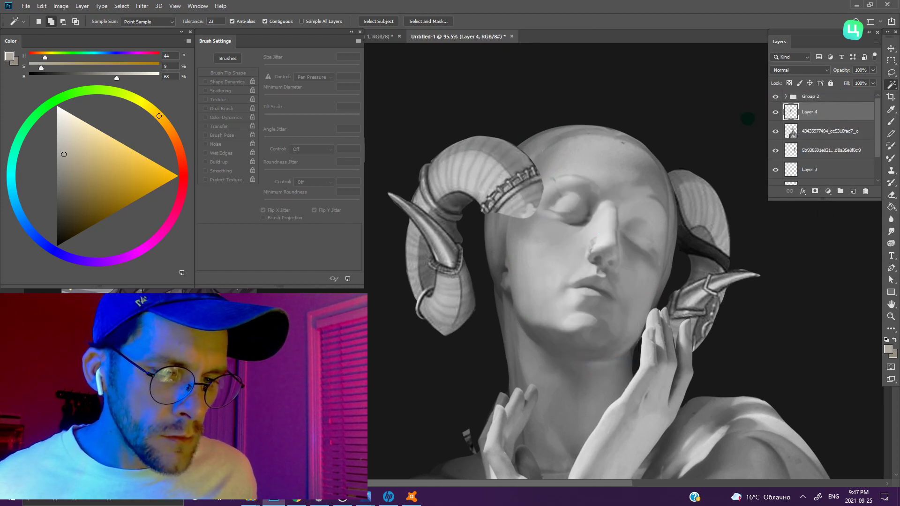
- Nudge the left horn band up and right, and move the right horn up and left against the head
key("v")
mouse_move(510, 183)
left_mouse_down()
mouse_move(493, 181)
mouse_move(507, 184)
left_mouse_up()
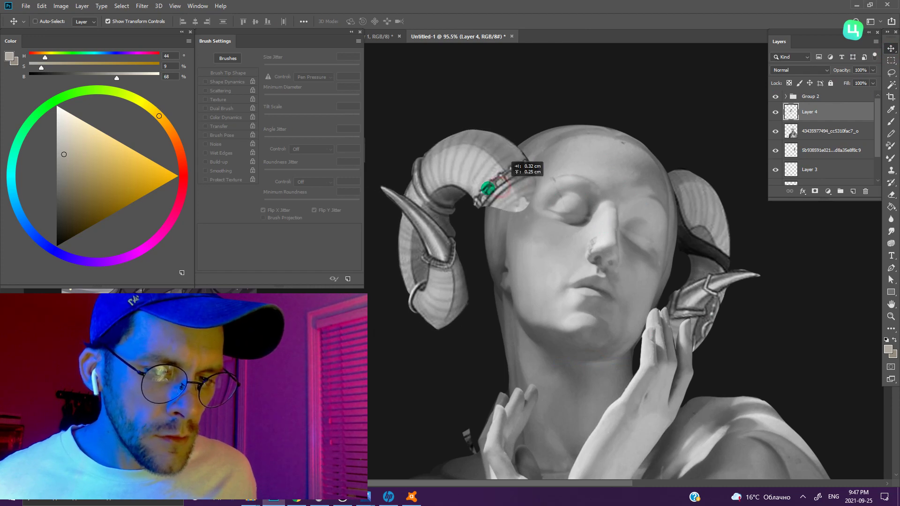
key("l")
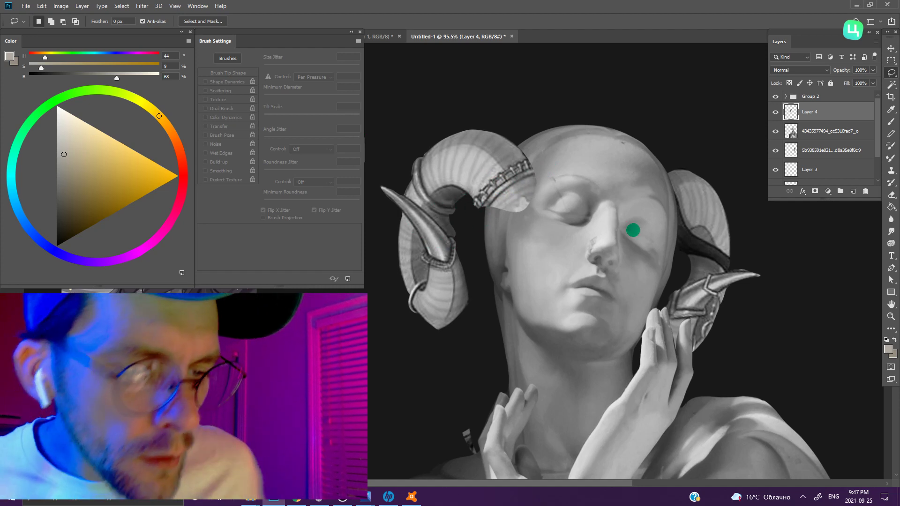
left_click(891, 49)
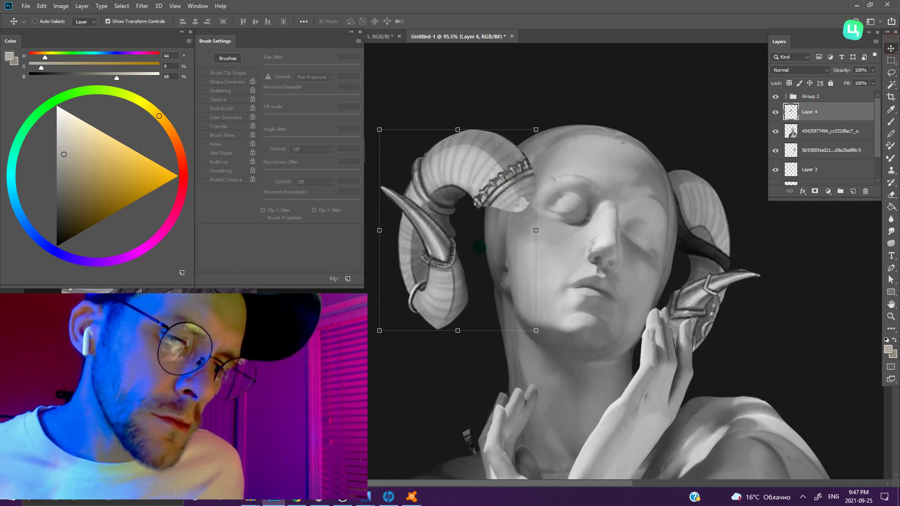
mouse_move(482, 177)
left_mouse_down()
mouse_move(487, 165)
mouse_move(458, 154)
mouse_move(505, 137)
mouse_move(492, 131)
left_mouse_up()
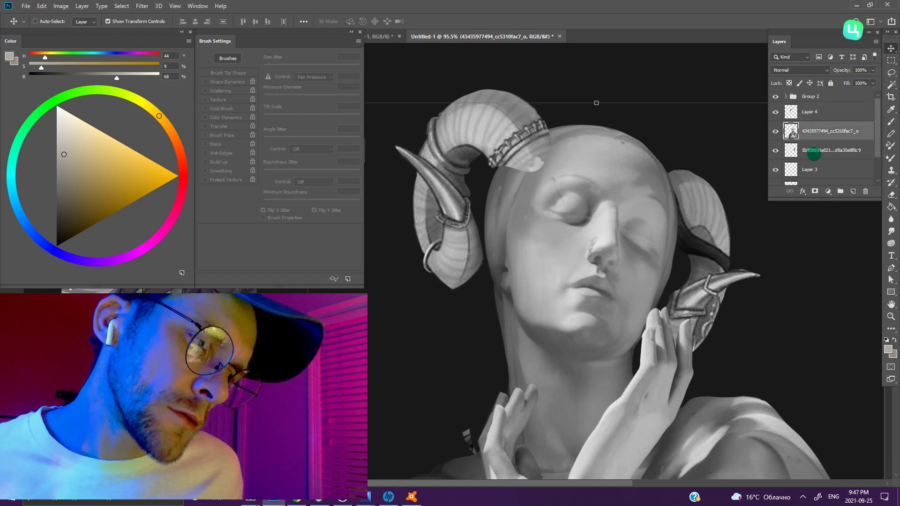
left_click(811, 150)
left_click_drag(721, 229, 708, 178)
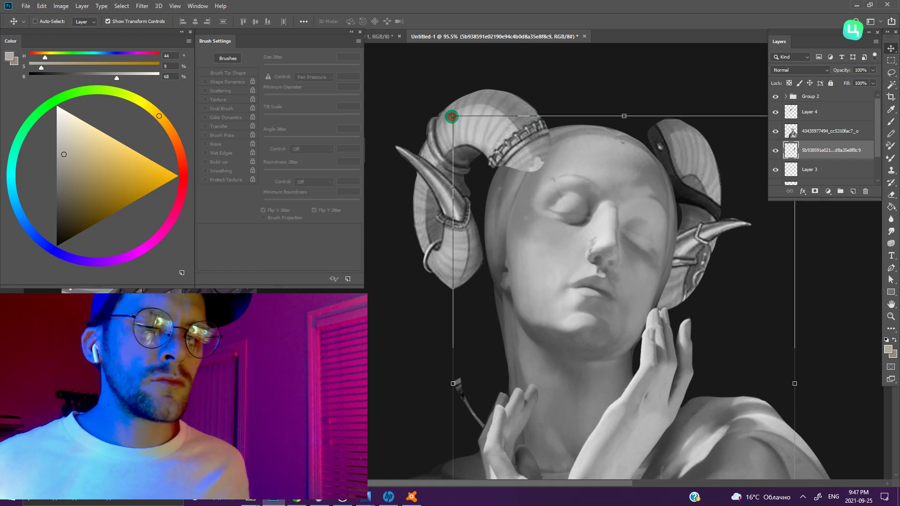
- Enlarge the horn layer slightly from its top-left corner and commit
left_click_drag(452, 116, 449, 111)
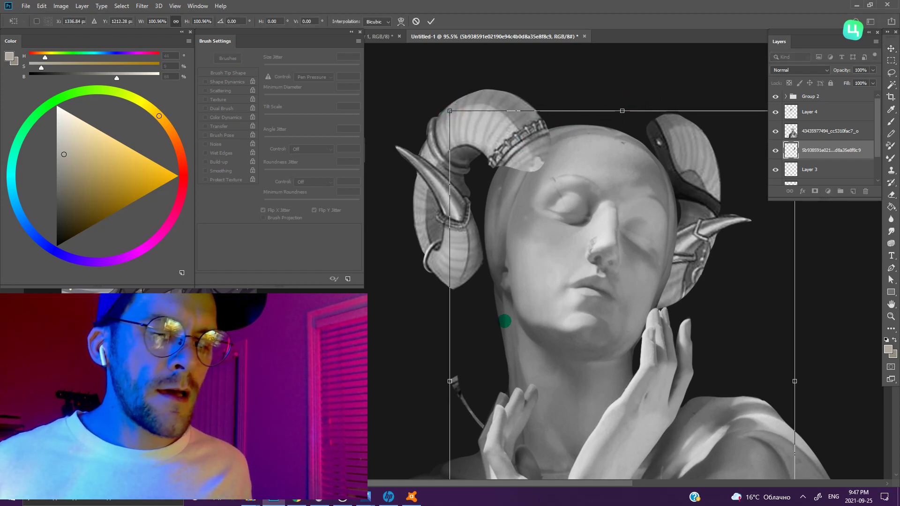
key("Return")
scroll(542, 258, "down", 2)
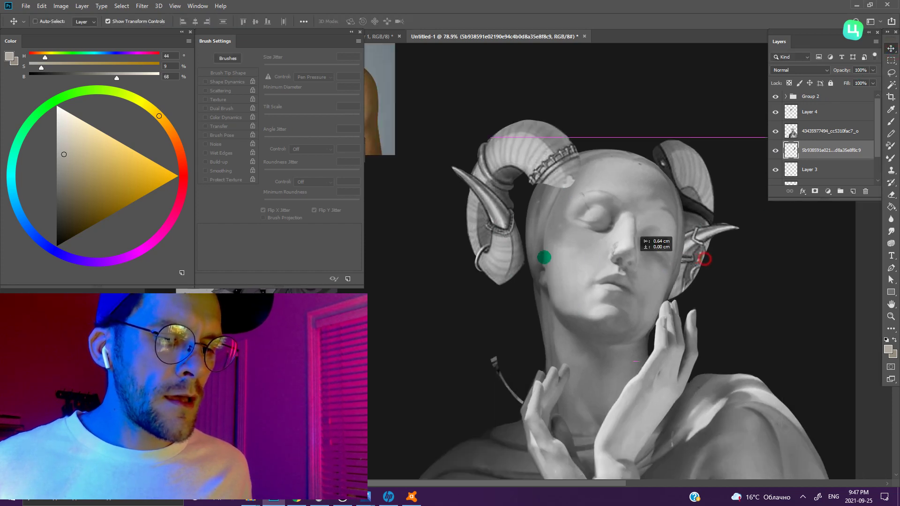
- Lasso the area around the face and right horn and copy it to new Layer 5
left_click_drag(653, 283, 513, 284)
key("l")
left_click_drag(594, 169, 447, 323)
left_click_drag(510, 362, 629, 188)
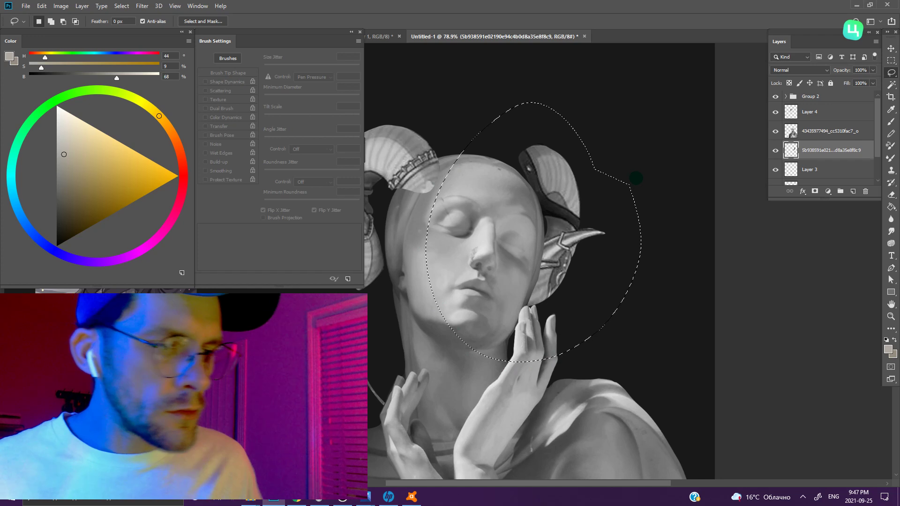
key("w")
right_click(537, 214)
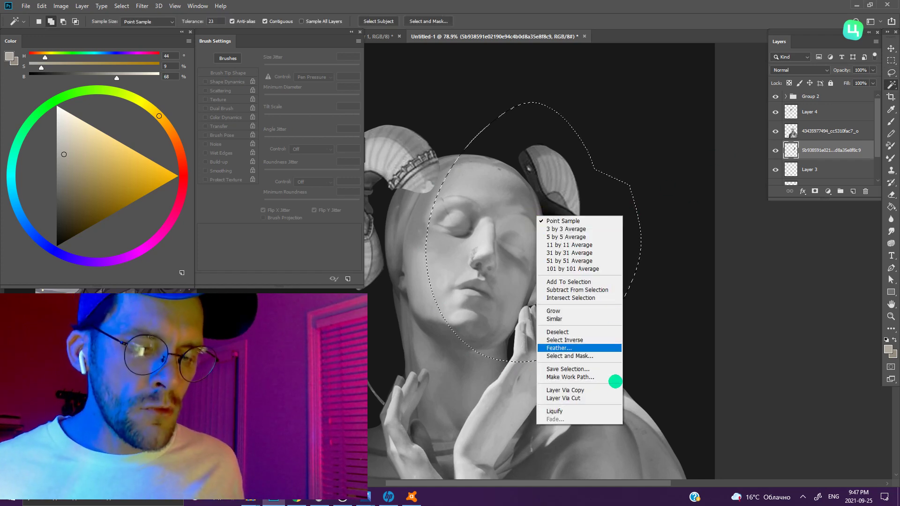
left_click(610, 391)
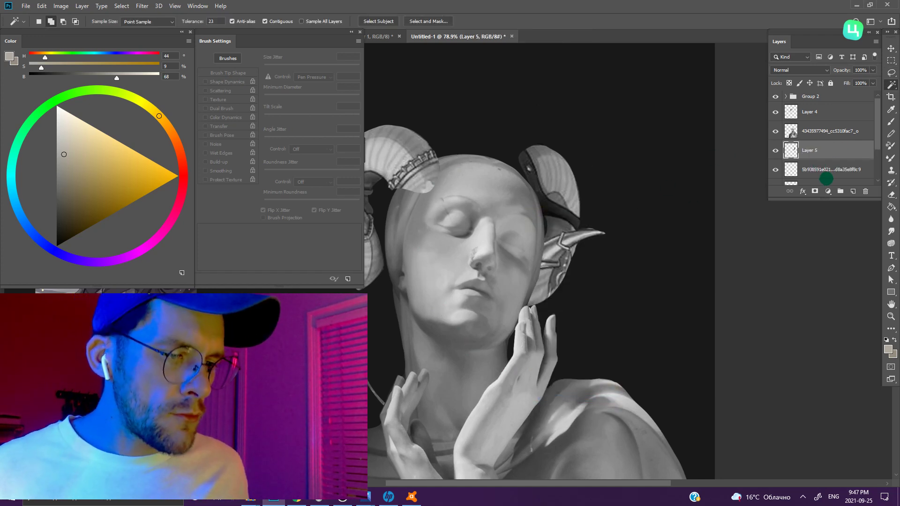
scroll(620, 274, "up", 1)
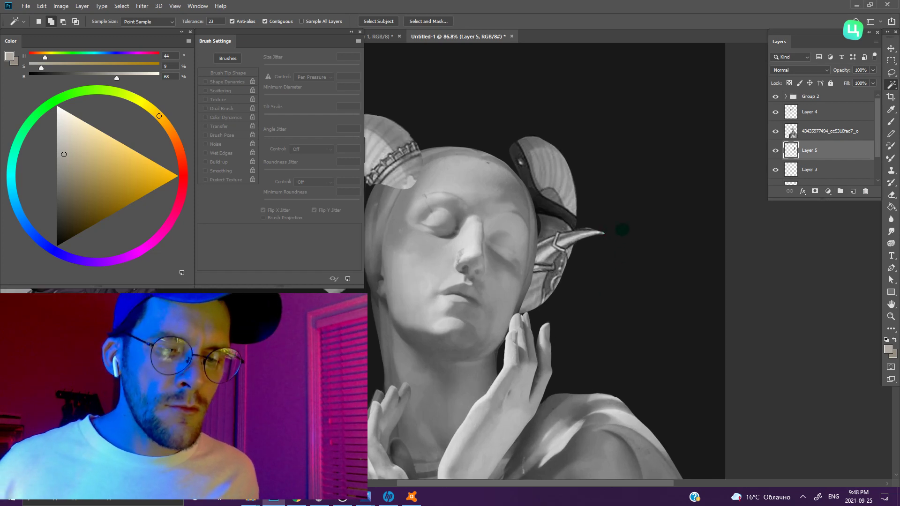
- Widen the Layer 5 horn copy to about 111% and shift it right and down
scroll(633, 225, "up", 1)
key("v")
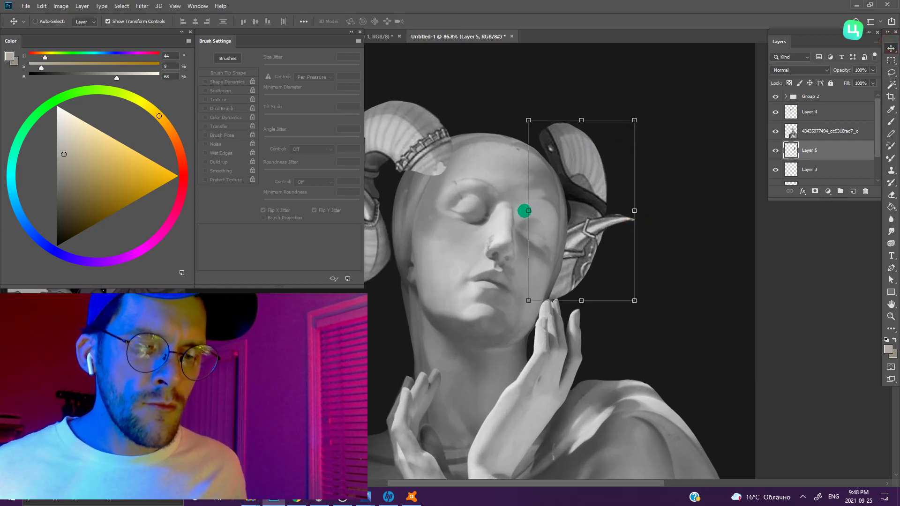
left_click_drag(525, 211, 512, 213)
left_click_drag(576, 166, 595, 175)
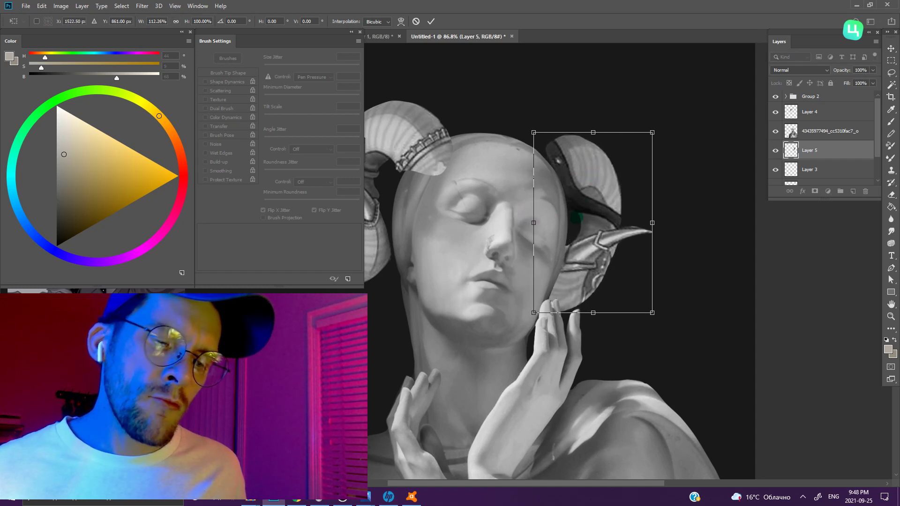
left_click_drag(527, 218, 577, 217)
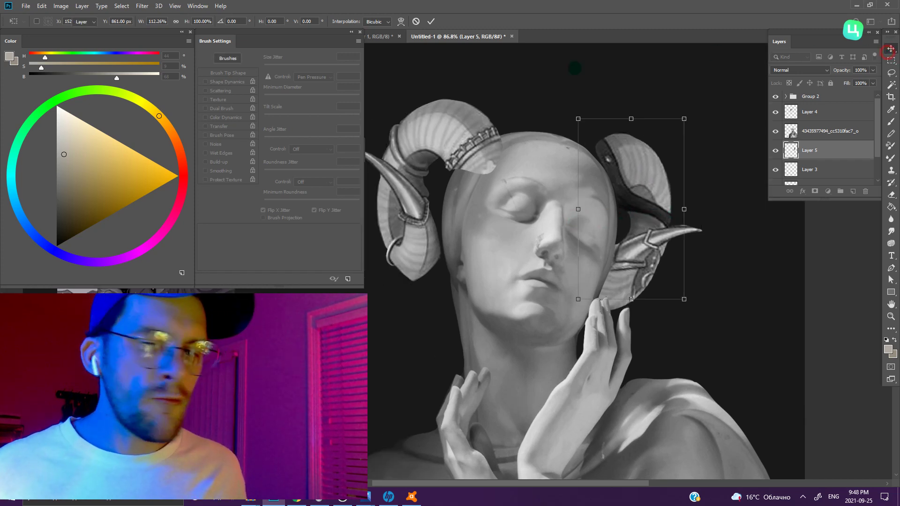
key("Return")
- Flip the whole canvas horizontally
left_click(61, 5)
mouse_move(79, 94)
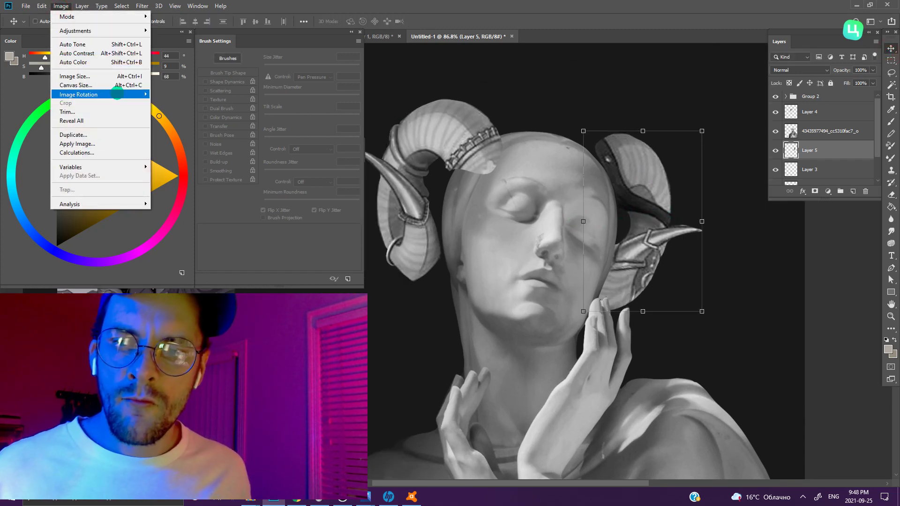
left_click(193, 137)
scroll(582, 236, "down", 2)
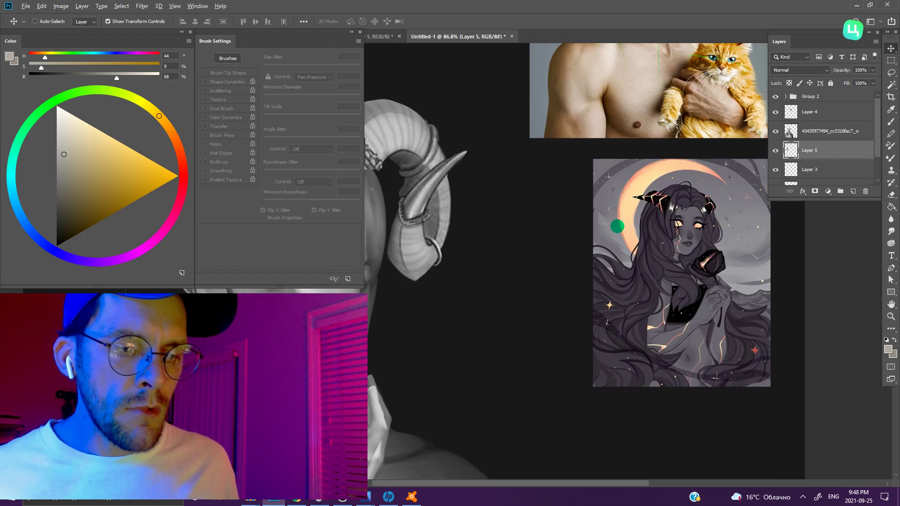
scroll(588, 224, "up", 3)
scroll(476, 221, "down", 1)
scroll(599, 263, "up", 1)
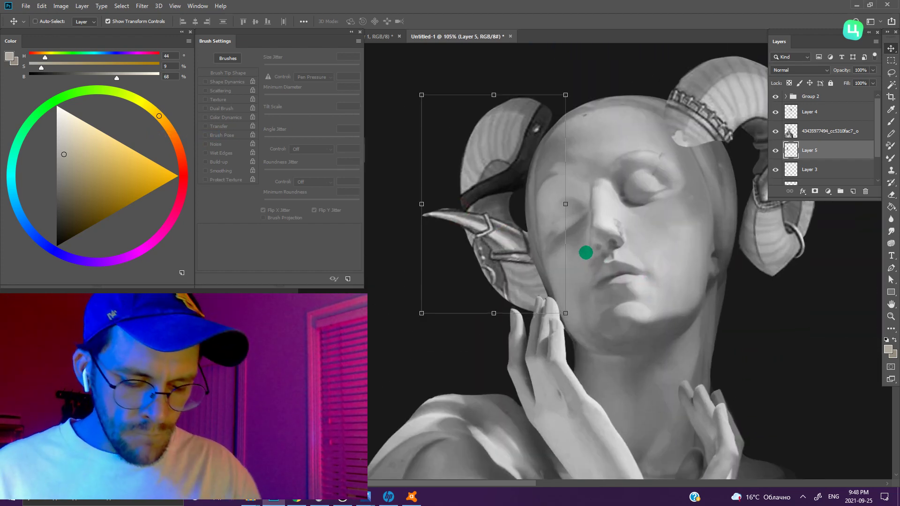
key("l")
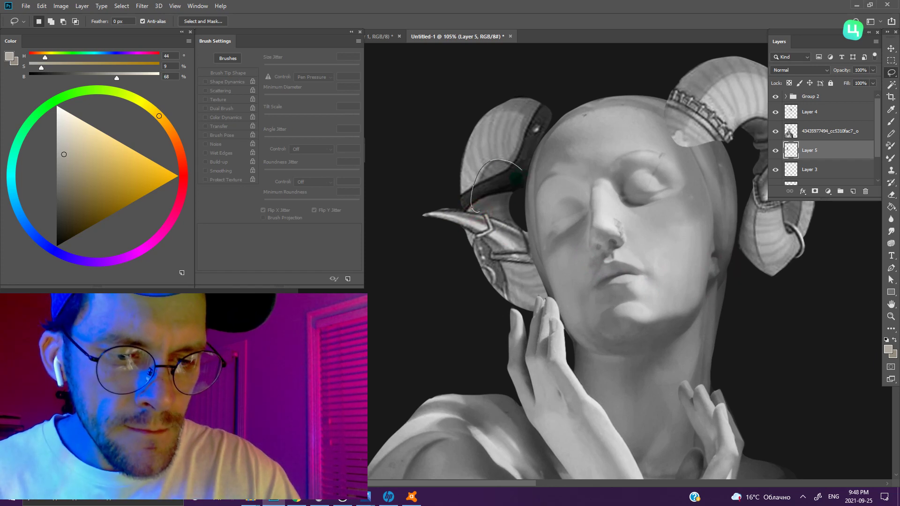
- Lasso the gap between the left horn and head and paint it with sampled dark greys
left_click_drag(478, 208, 477, 209)
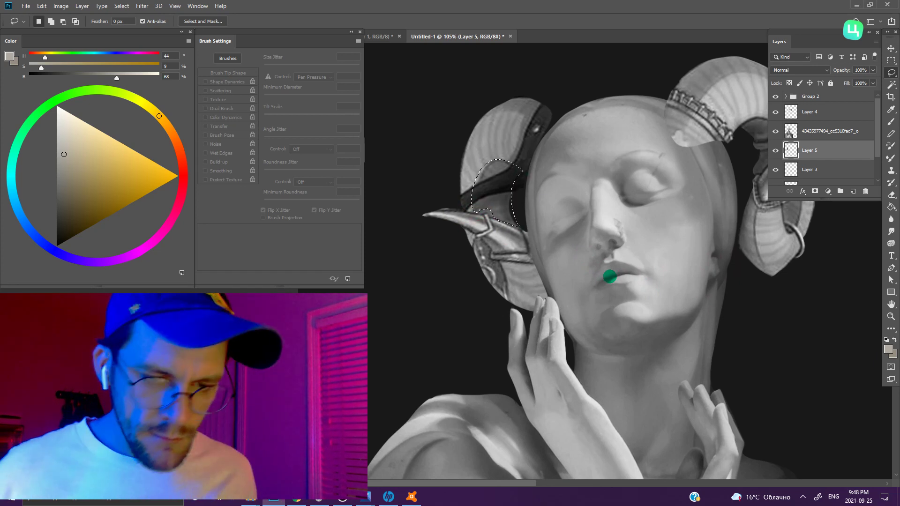
key("b")
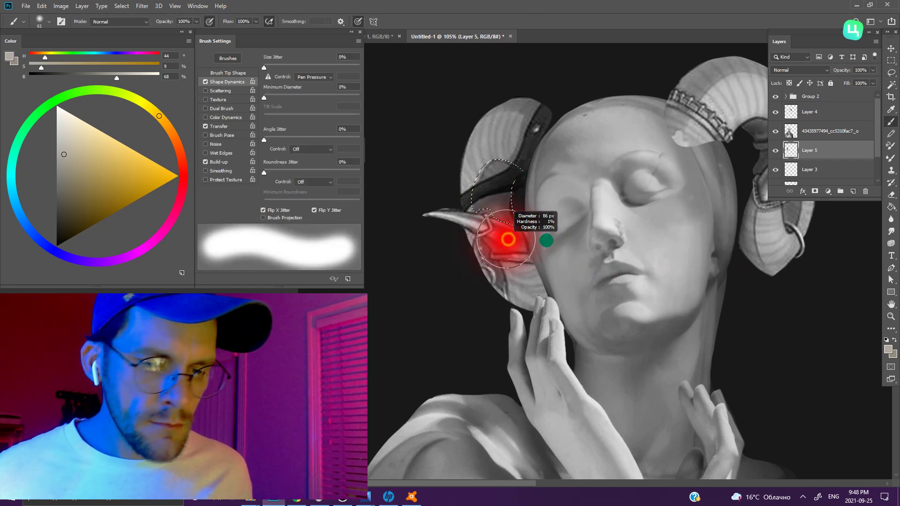
scroll(519, 245, "up", 2)
left_click(519, 245, "alt")
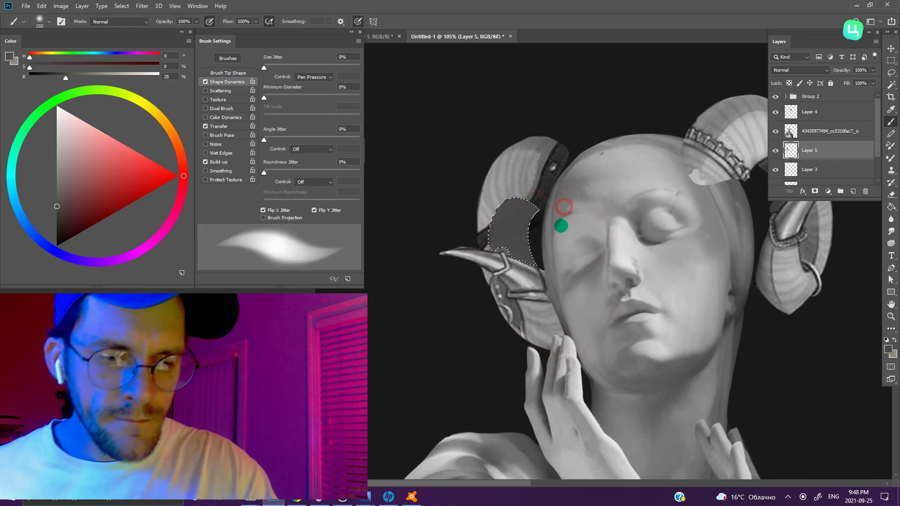
left_click_drag(264, 97, 357, 97)
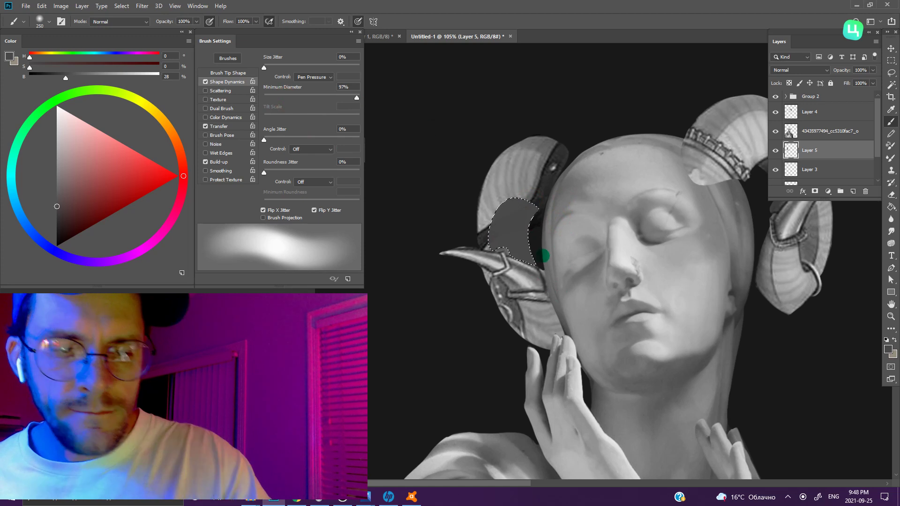
left_click(542, 220, "alt")
left_click_drag(547, 205, 565, 198)
left_click(508, 181, "alt")
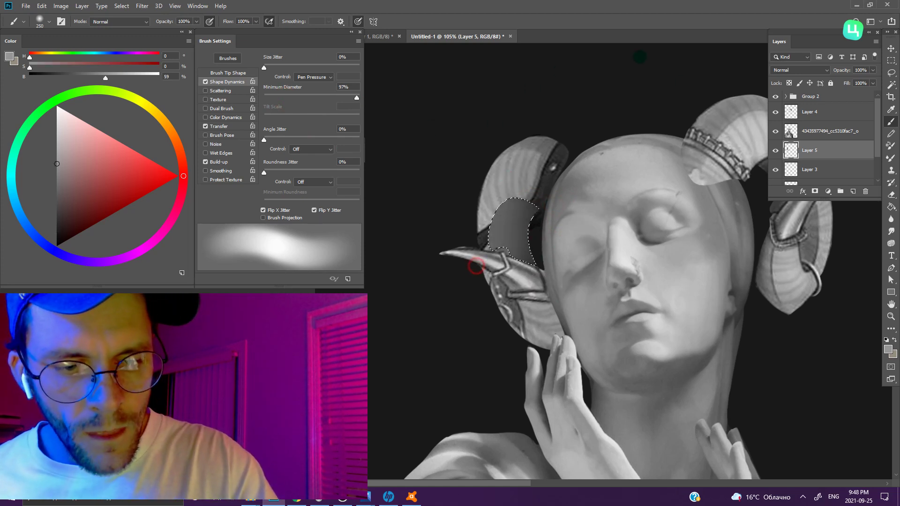
key("bracketleft")
key("bracketleft")
key("bracketleft")
left_click(545, 215, "alt")
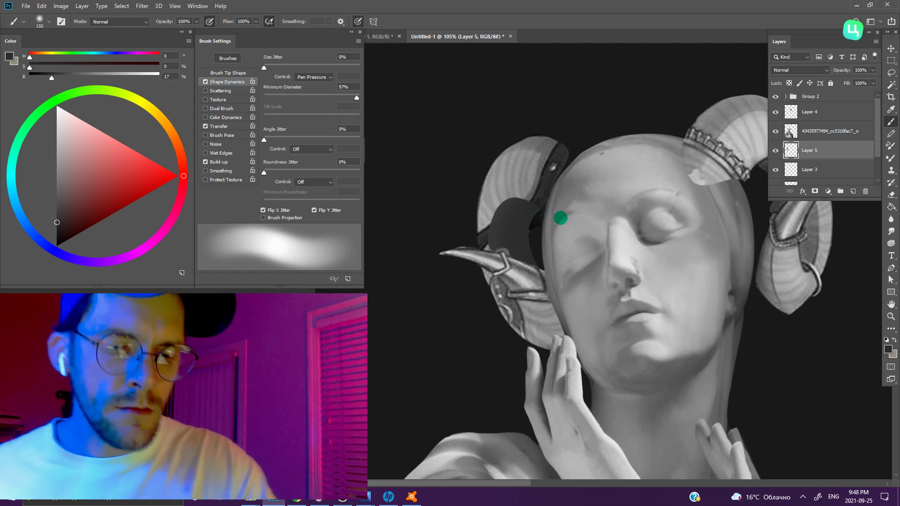
- Invert the selection so it covers everything outside the gap
key("ctrl+d")
key("w")
right_click(600, 296)
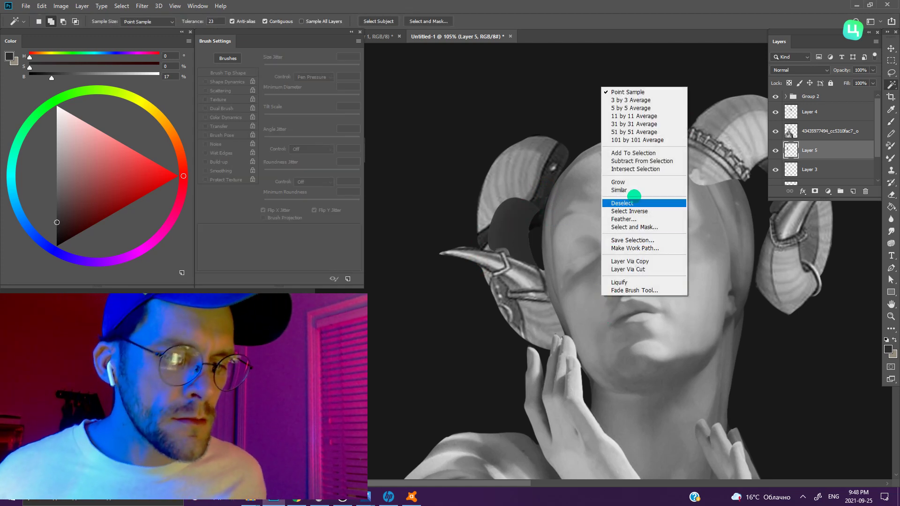
left_click(632, 211)
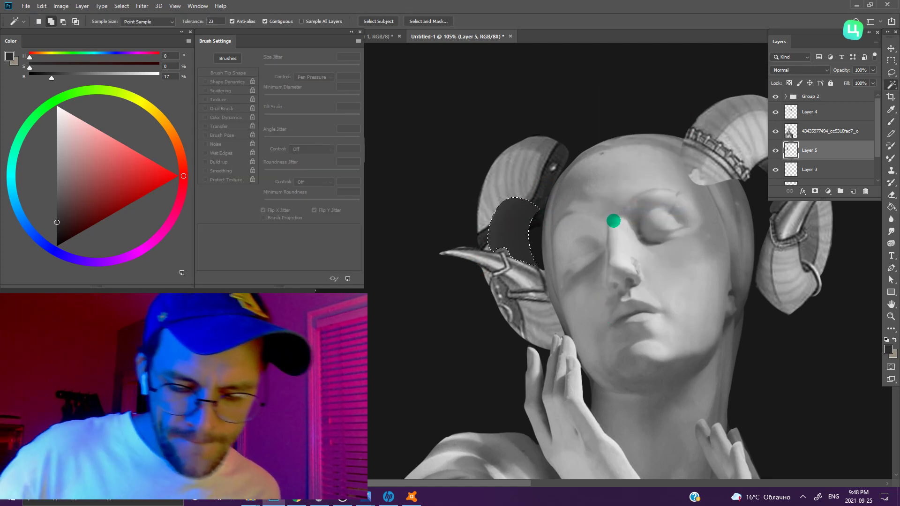
- Paint lighter mid-grey shading around the edge of the dark gap, then adjust the selection
key("b")
left_click(484, 207, "alt")
left_click_drag(485, 207, 465, 203)
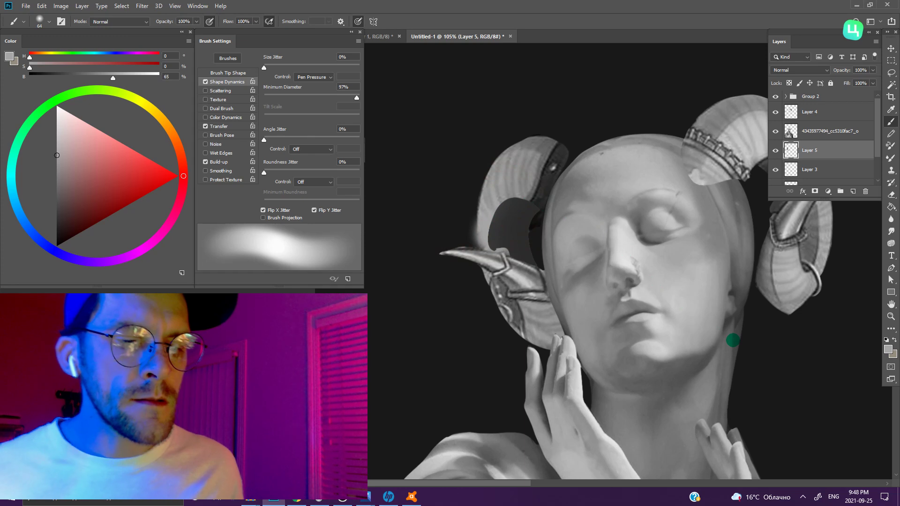
key("w")
right_click(539, 255)
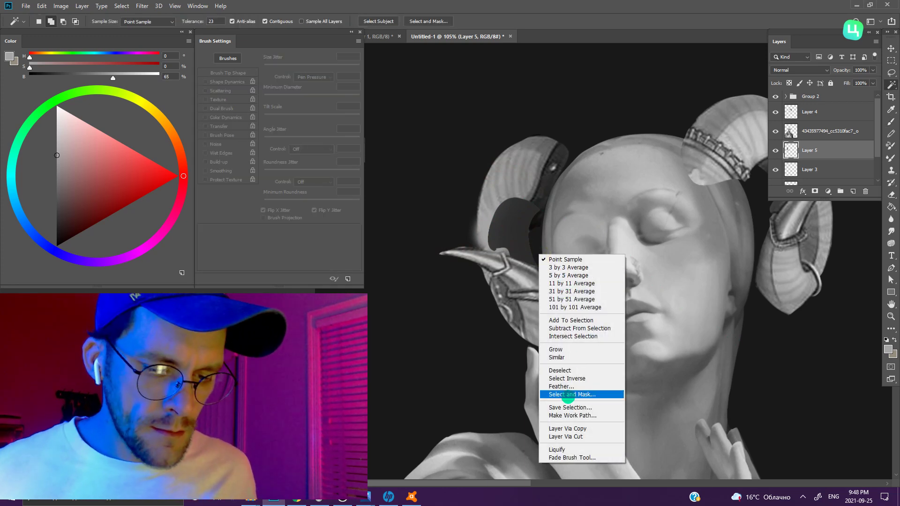
left_click(576, 378)
- Sample greys from the horn and paint a faint light stroke across the forehead
key("b")
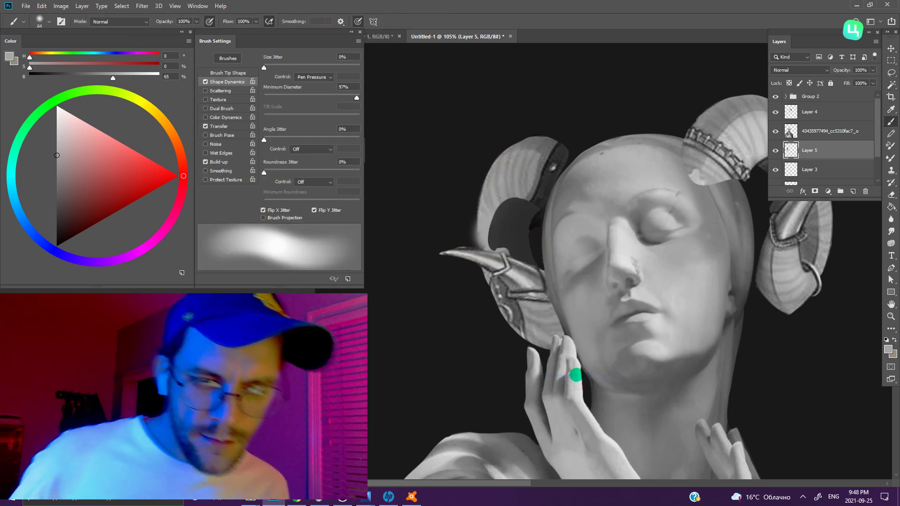
left_click(514, 174, "alt")
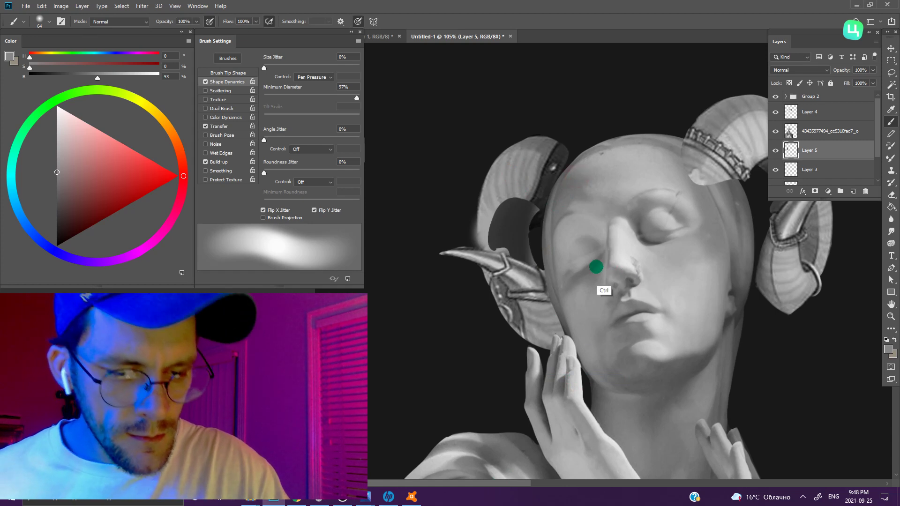
left_click_drag(588, 179, 636, 192)
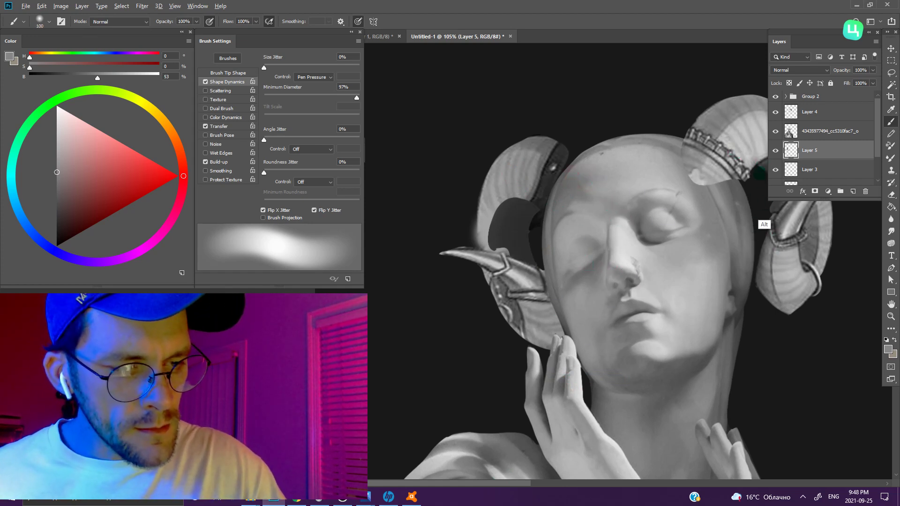
left_click(571, 176, "alt")
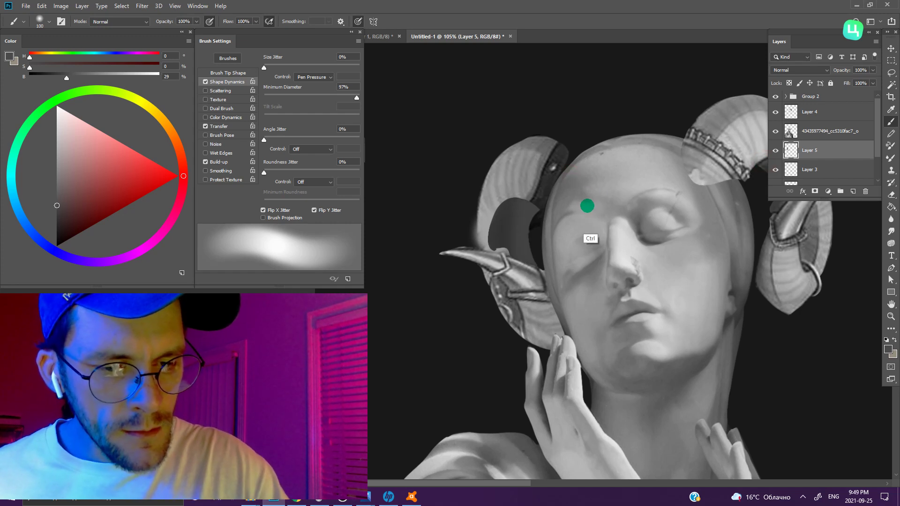
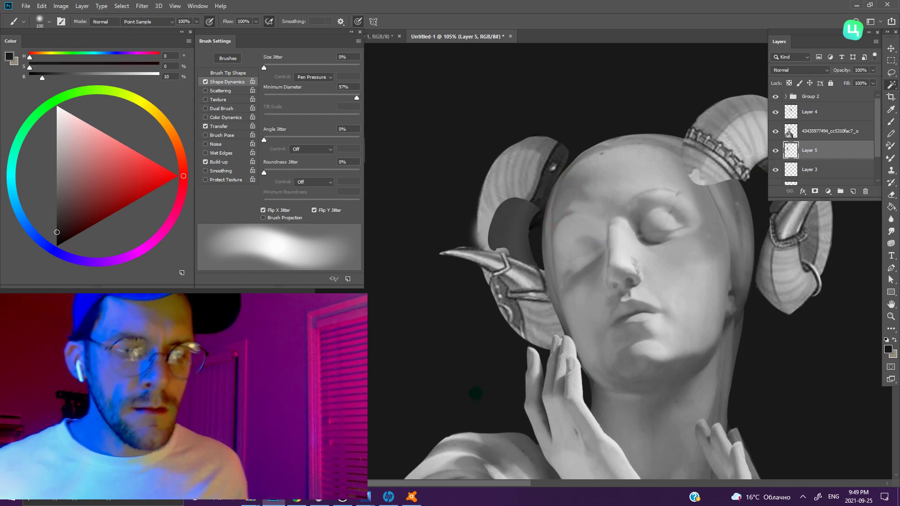
- Lasso the dark inner horn beside the ear and repaint it a lighter mid-grey
key("l")
mouse_move(497, 250)
left_mouse_down()
mouse_move(556, 141)
mouse_move(538, 149)
mouse_move(539, 161)
left_mouse_up()
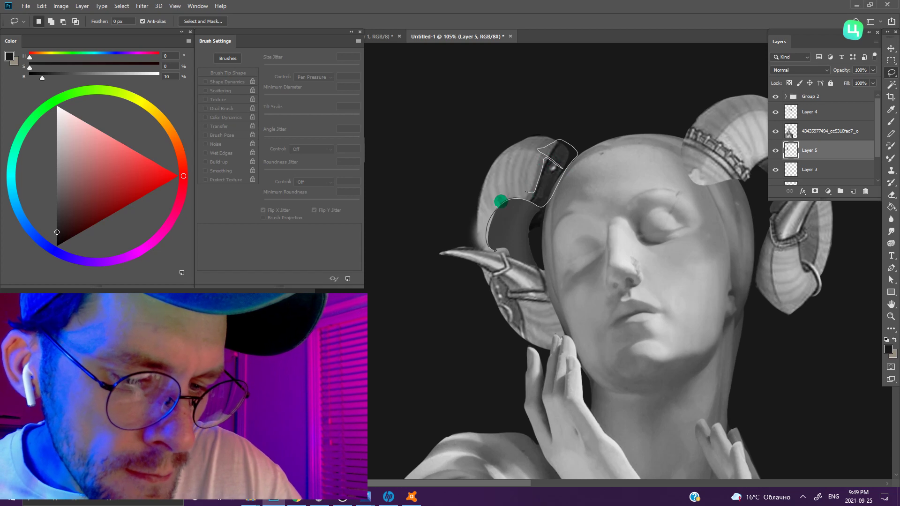
key("b")
mouse_move(547, 209)
left_mouse_down()
mouse_move(537, 179)
mouse_move(562, 155)
left_mouse_up()
key("ctrl+d")
left_click(532, 190, "alt")
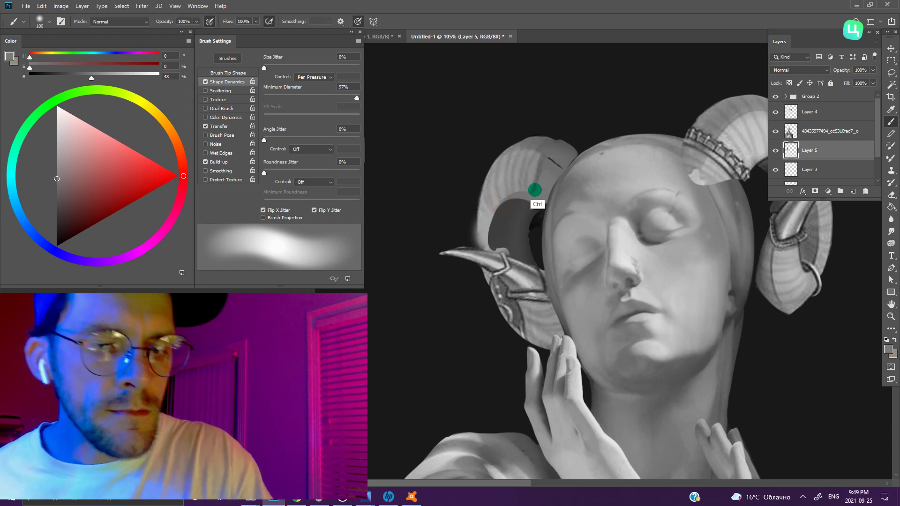
left_click(522, 161, "alt")
- Zoom out, make Layer 4 active, and dismiss the no-pixels-selected warning from a lasso attempt
key("w")
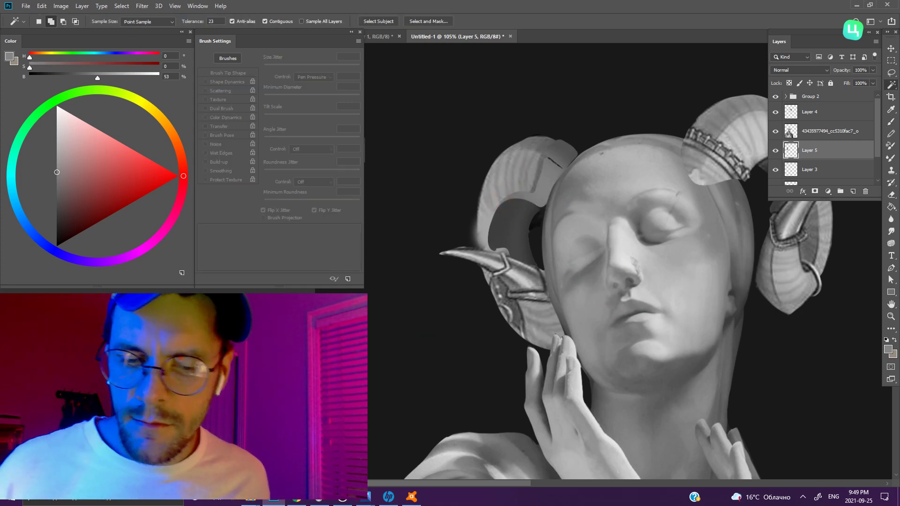
scroll(610, 304, "down", 3)
mouse_move(712, 337)
left_mouse_down()
mouse_move(499, 265)
mouse_move(677, 317)
mouse_move(705, 307)
left_mouse_up()
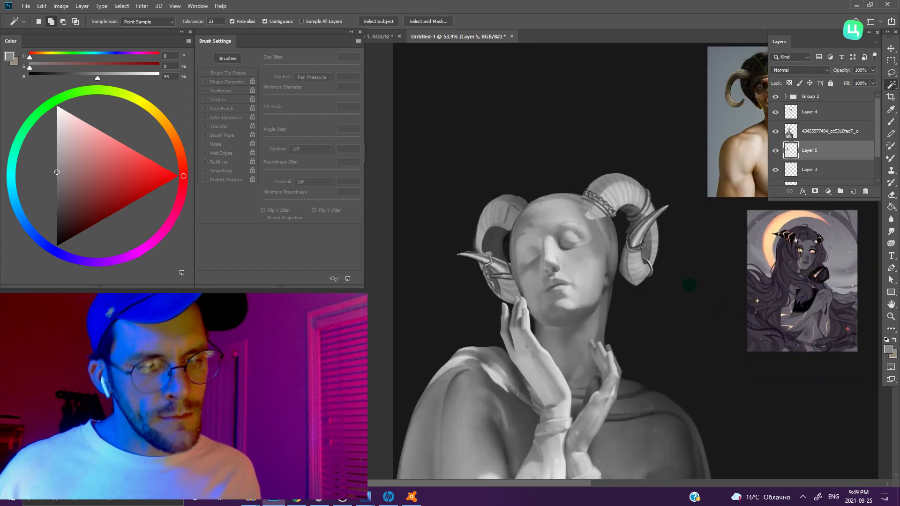
scroll(666, 276, "up", 2)
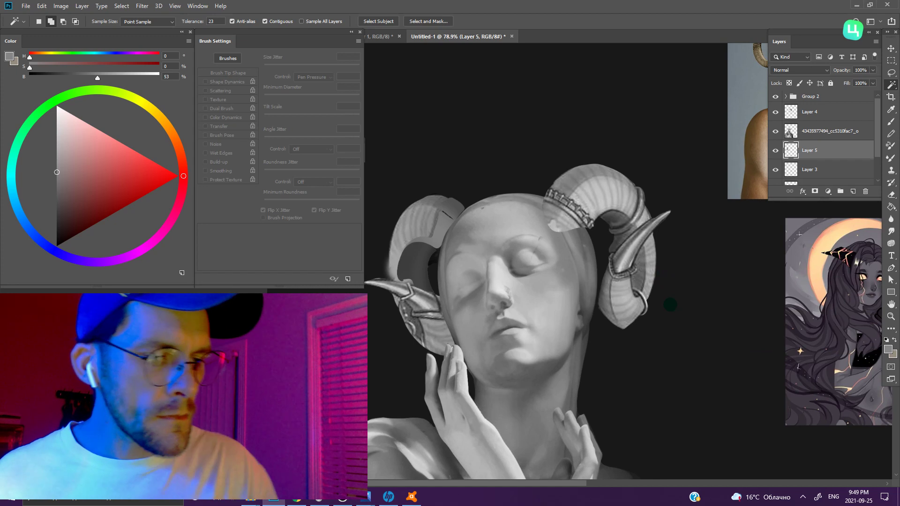
left_click(820, 113)
key("l")
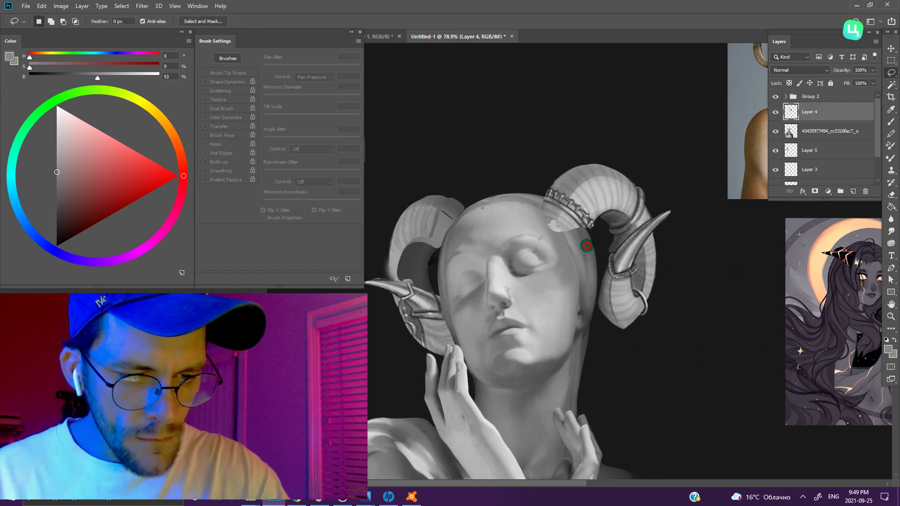
left_click_drag(587, 243, 586, 240)
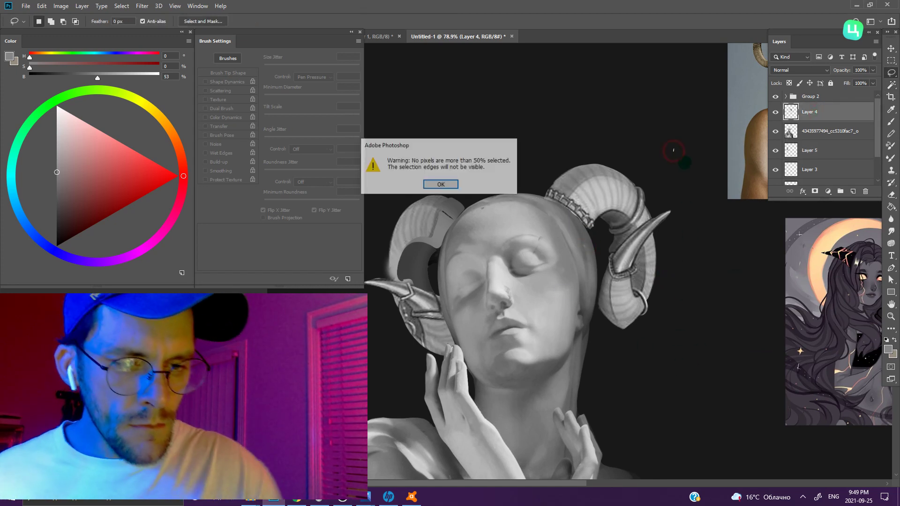
left_click(436, 184)
key("w")
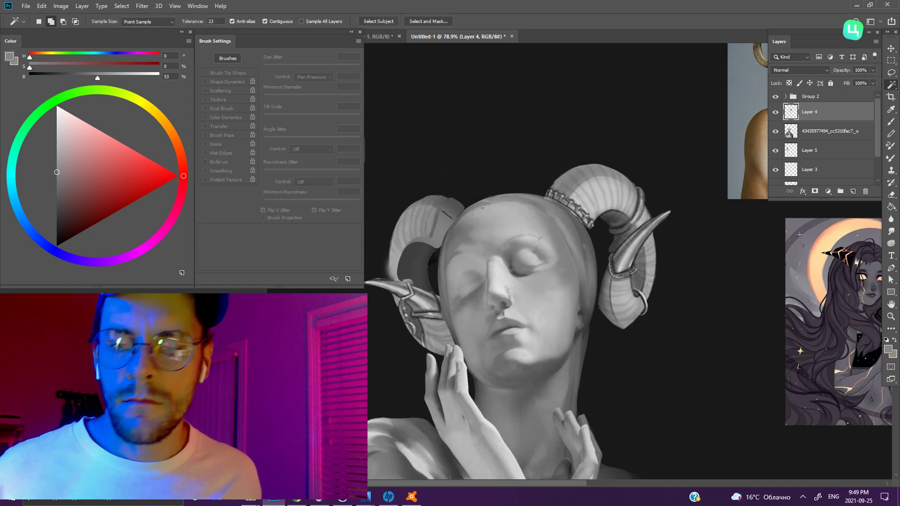
left_click(61, 6)
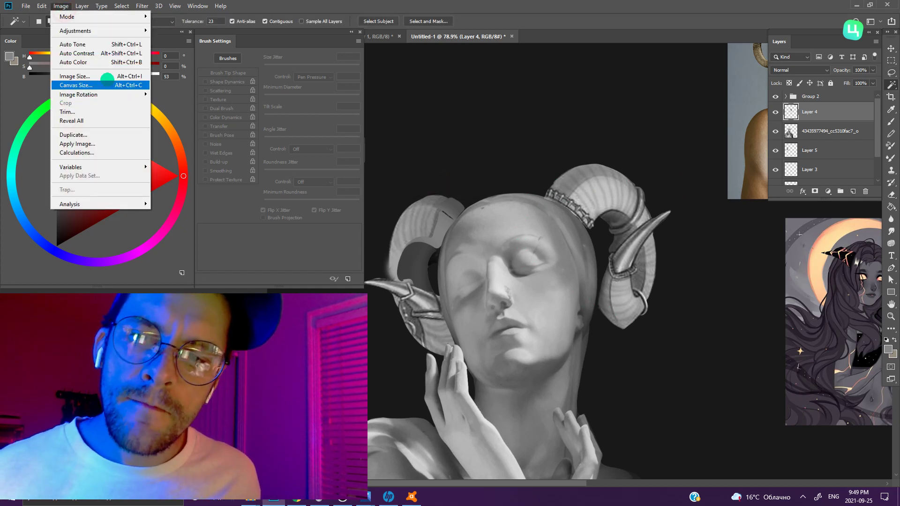
- Flip the canvas horizontally to check proportions
left_click(187, 135)
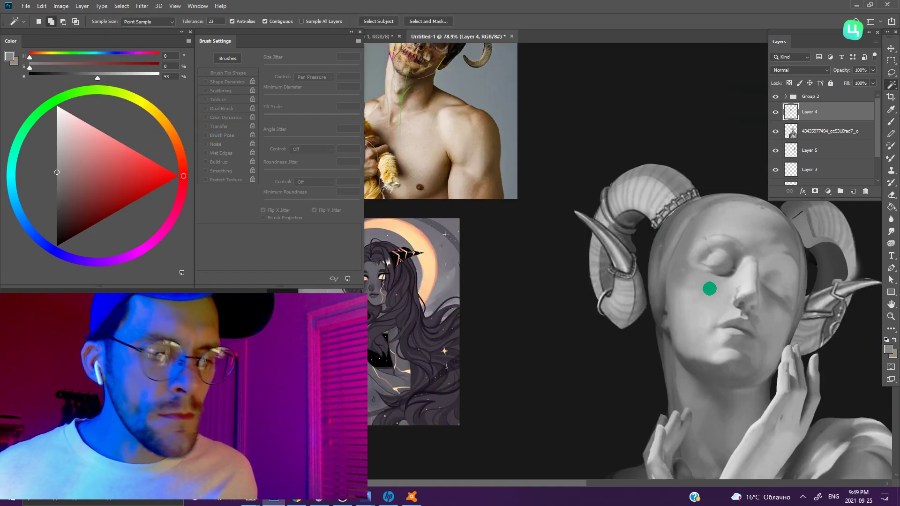
scroll(564, 272, "up", 2)
scroll(605, 139, "up", 2)
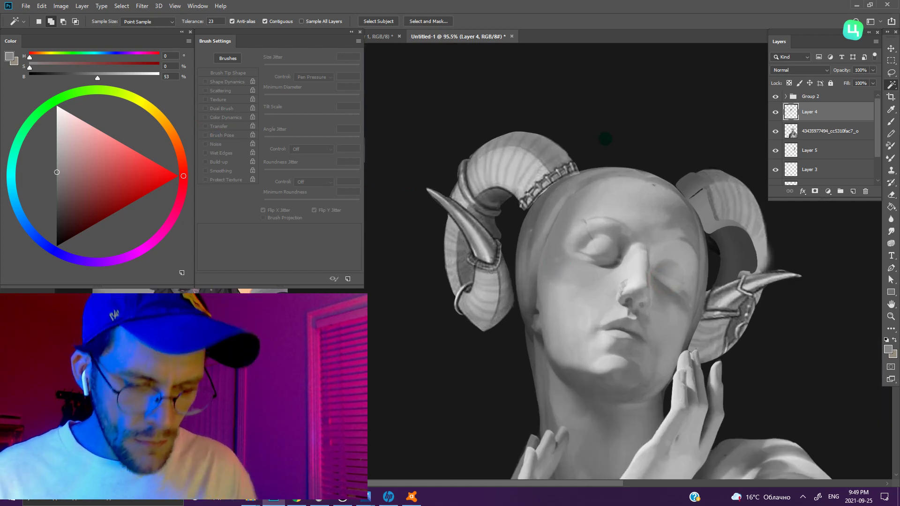
- Lasso the horn base under the chain band and blend it into the head with sampled grey
key("l")
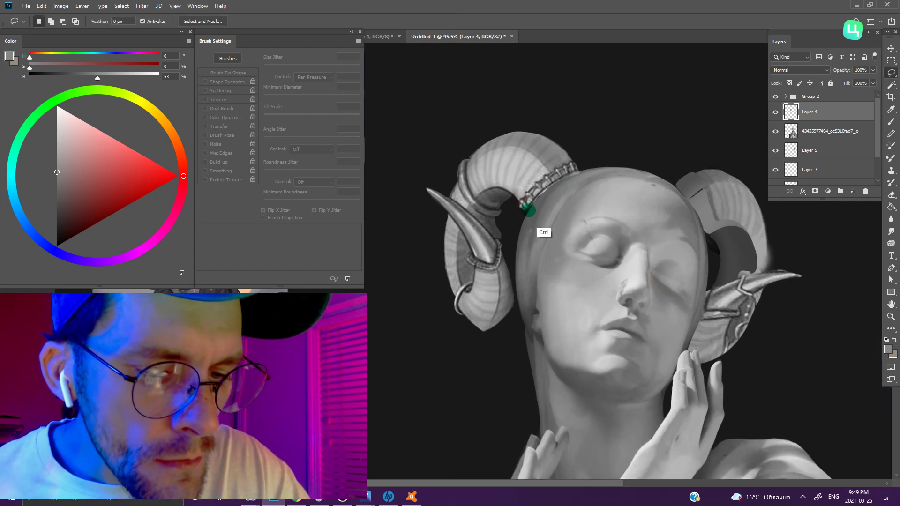
left_click_drag(576, 177, 577, 178)
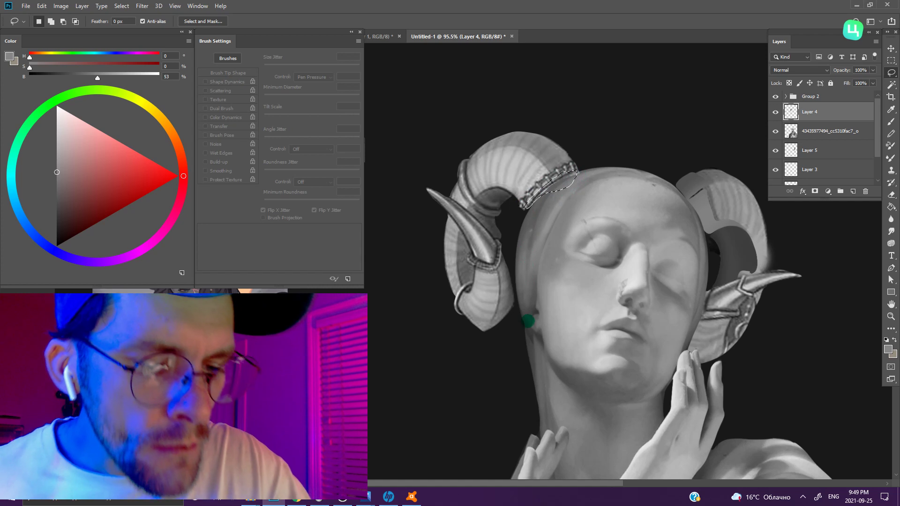
key("b")
left_click(577, 186, "alt")
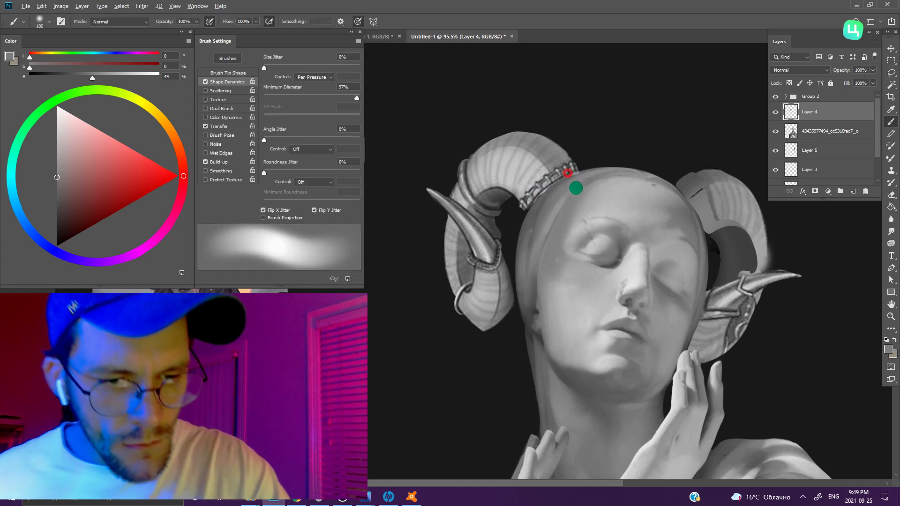
left_click(529, 168, "alt")
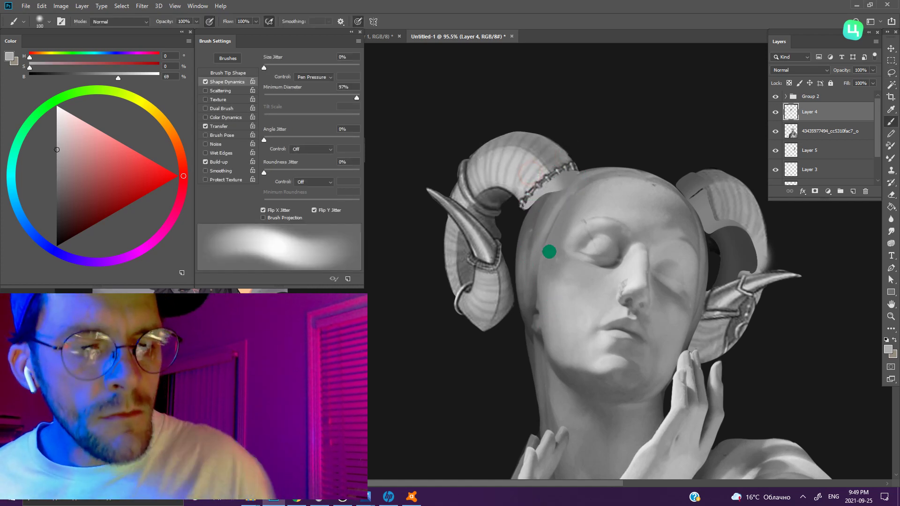
key("w")
scroll(622, 245, "down", 3)
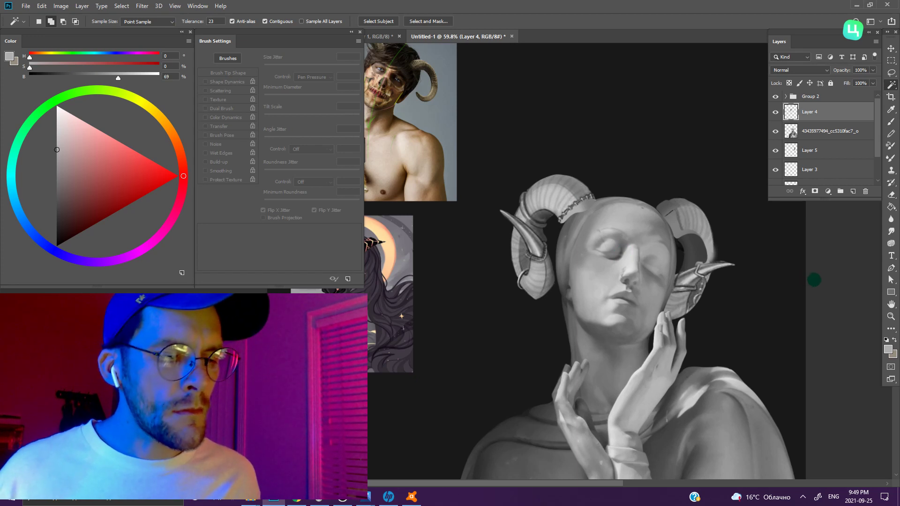
left_click_drag(738, 339, 725, 320)
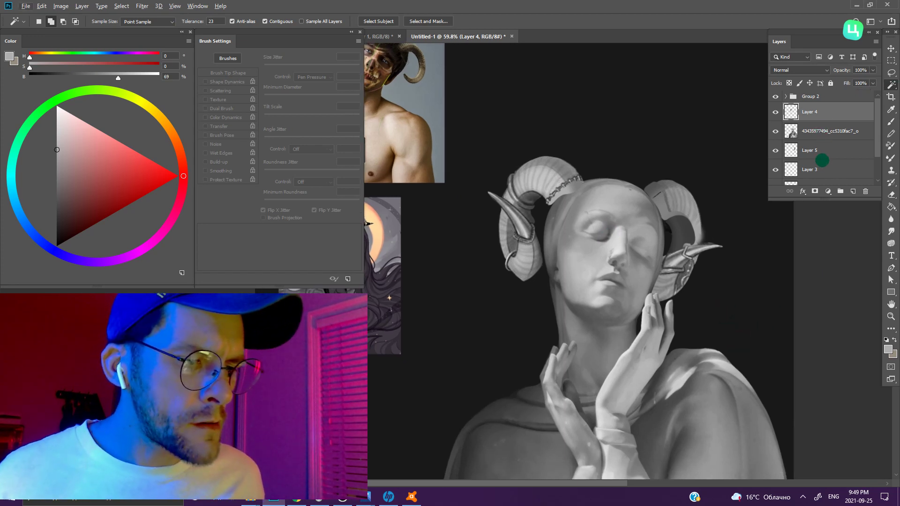
left_click(831, 151)
left_click(890, 46)
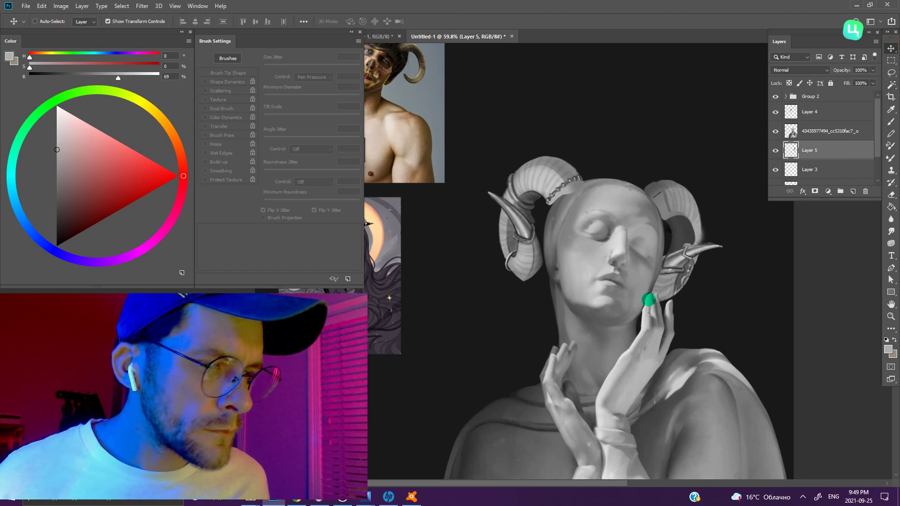
- Move the Layer 5 horn further out to the right and higher
left_click_drag(679, 219, 697, 228)
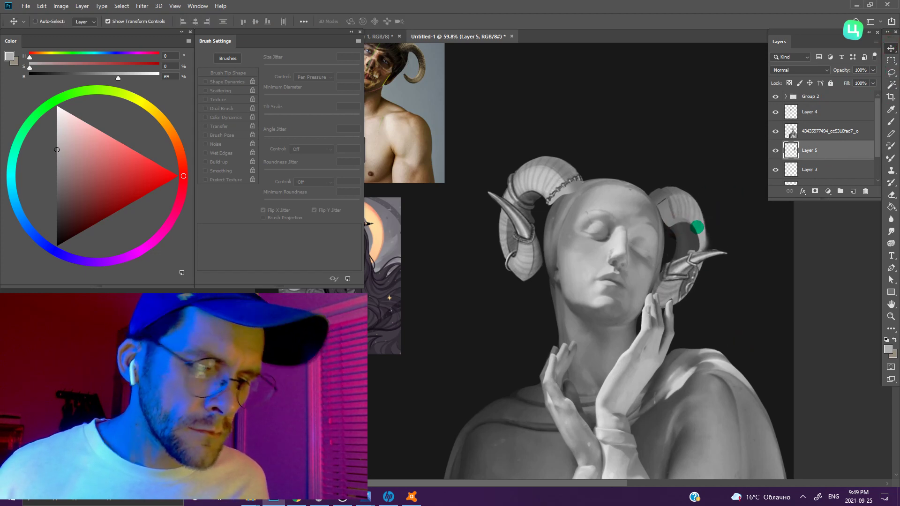
left_click_drag(697, 227, 687, 204)
key("w")
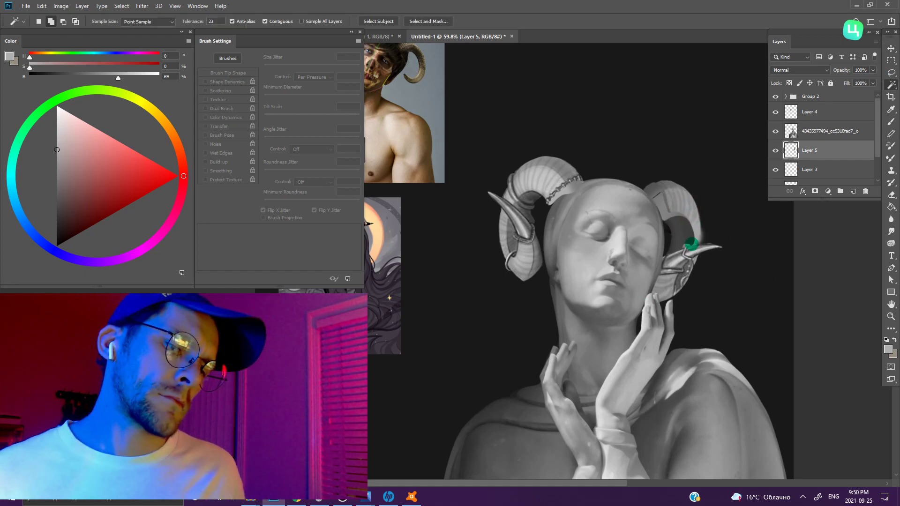
key("v")
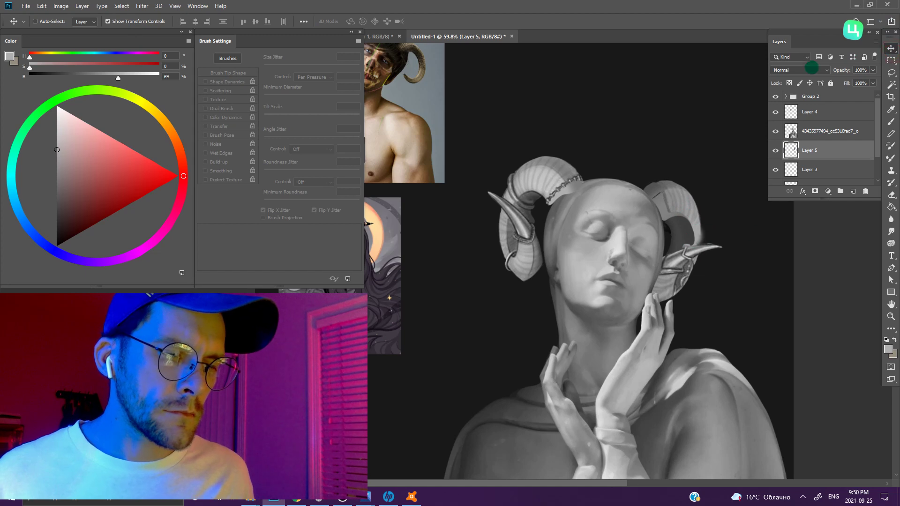
- Stretch the Layer 5 horn slightly wider to the right with Free Transform and commit it
key("ctrl")
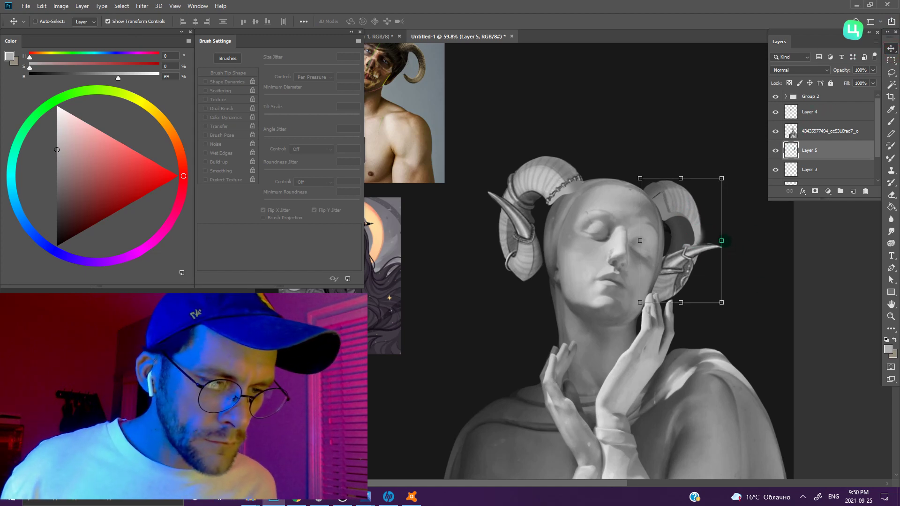
left_click(721, 240)
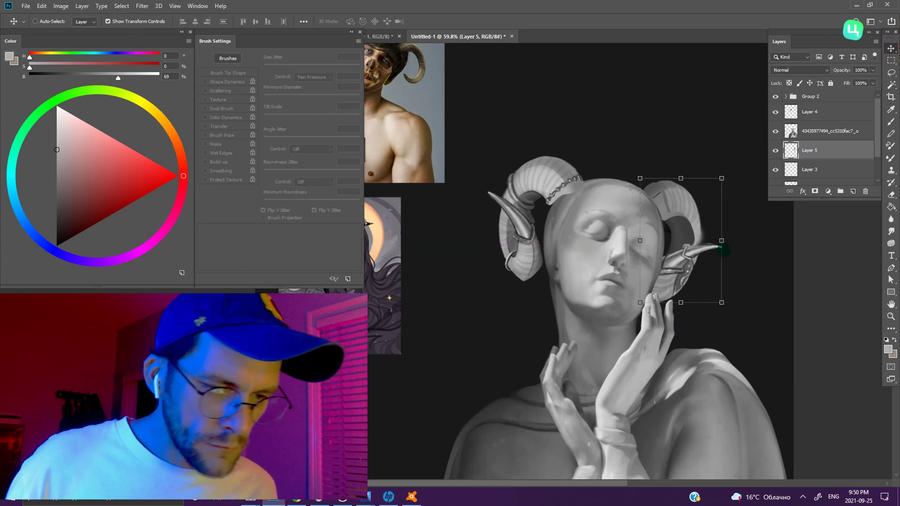
left_click_drag(724, 244, 725, 243)
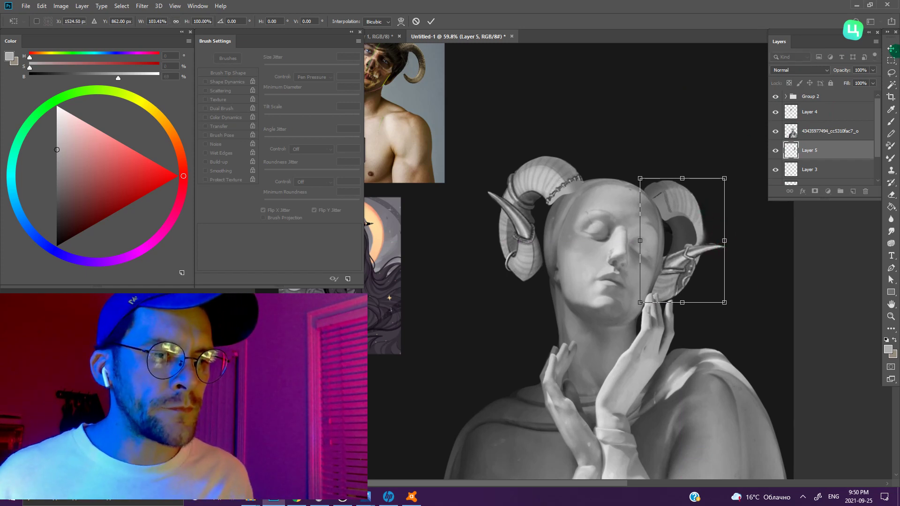
key("Return")
mouse_move(388, 67)
left_mouse_down()
mouse_move(445, 122)
mouse_move(529, 133)
left_mouse_up()
scroll(478, 102, "up", 1)
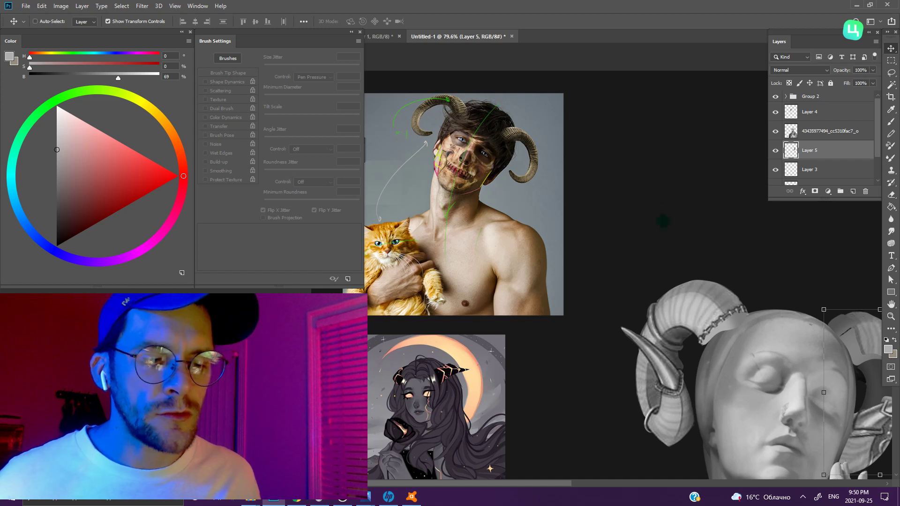
scroll(660, 214, "down", 2)
mouse_move(615, 235)
left_mouse_down()
mouse_move(606, 147)
mouse_move(630, 192)
left_mouse_up()
scroll(606, 147, "up", 1)
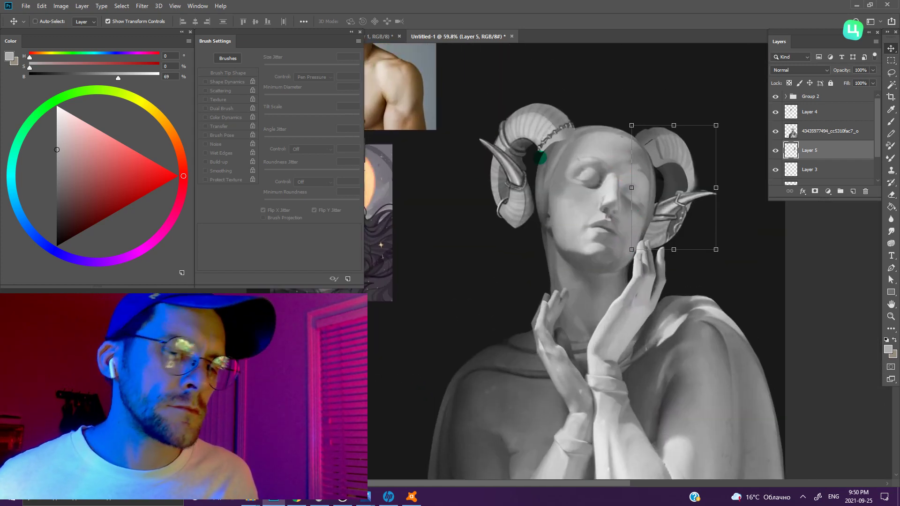
scroll(552, 192, "down", 1)
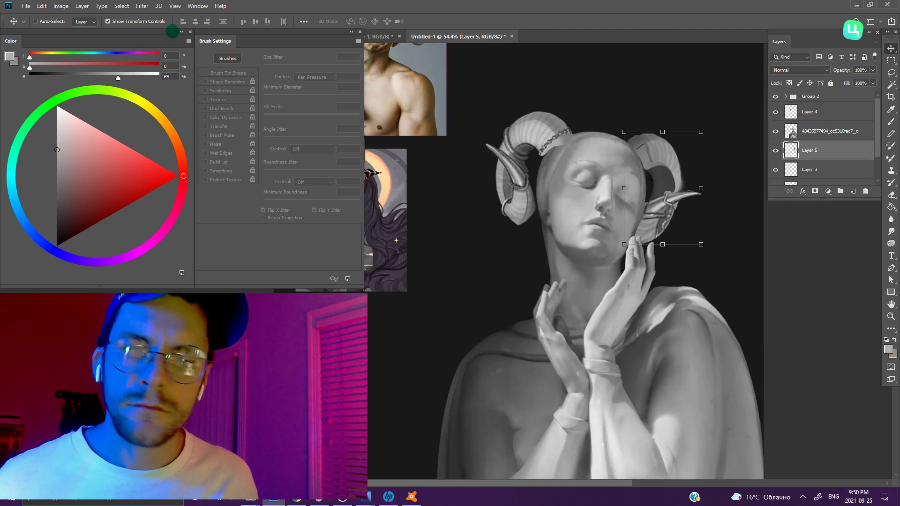
left_click(59, 5)
mouse_move(98, 94)
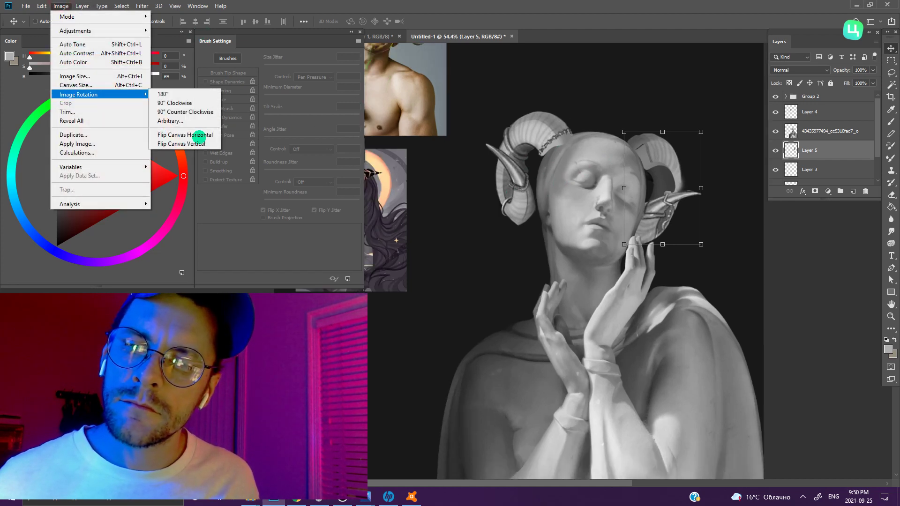
- Flip the canvas back and darken Layer 5 with Hue/Saturation Lightness -30
left_click(197, 136)
key("w")
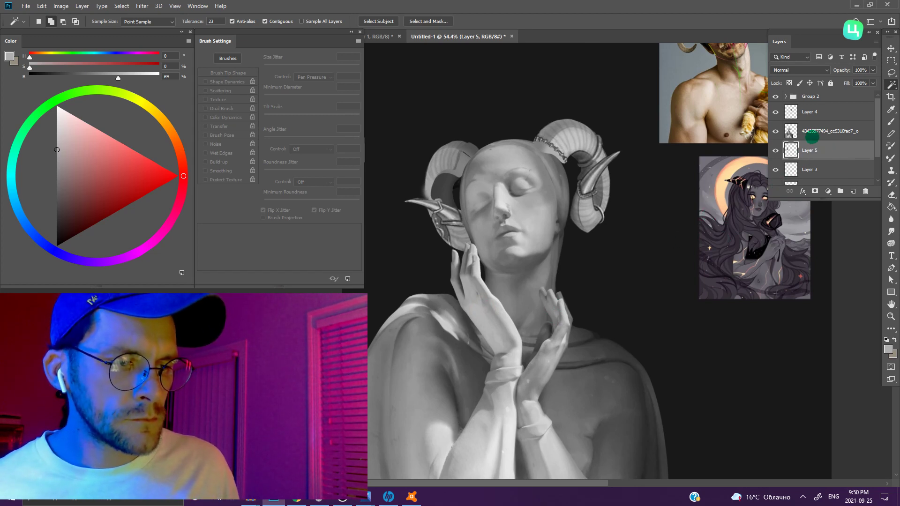
key("ctrl+u")
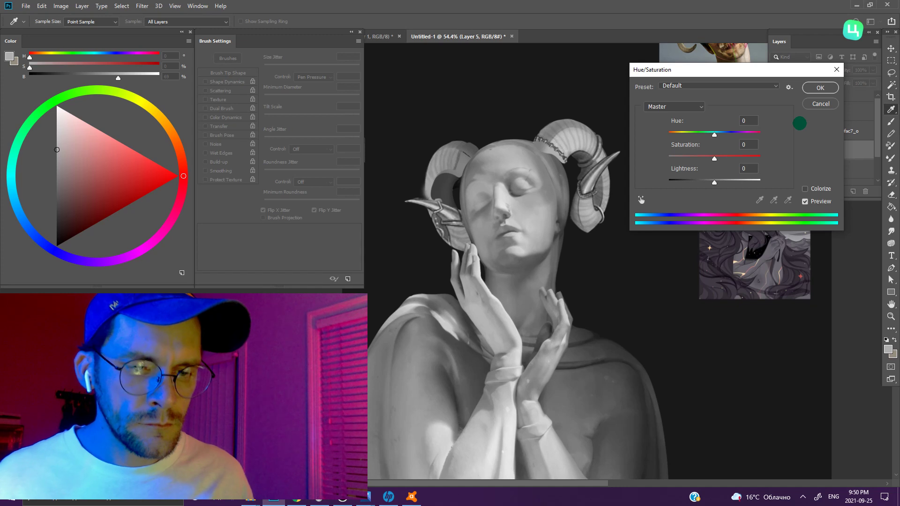
mouse_move(711, 182)
left_mouse_down()
mouse_move(701, 182)
mouse_move(717, 182)
mouse_move(706, 182)
mouse_move(702, 168)
left_mouse_up()
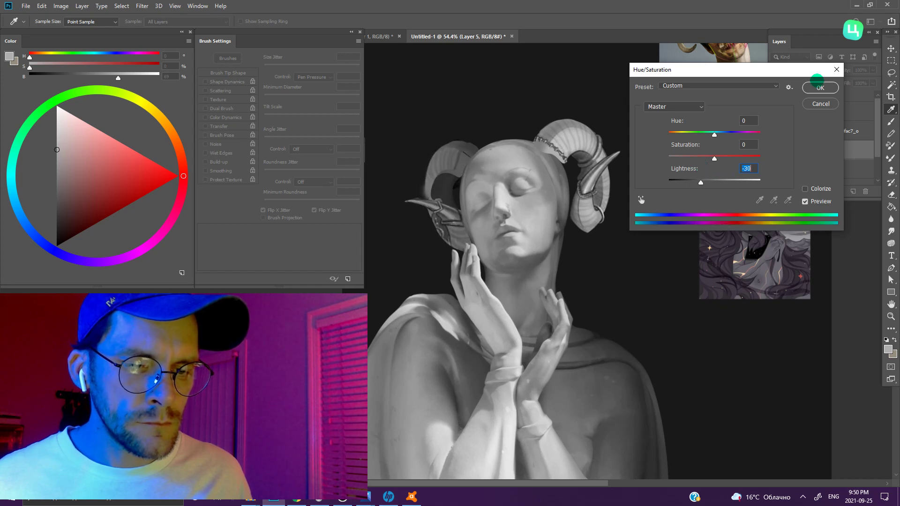
left_click(802, 90)
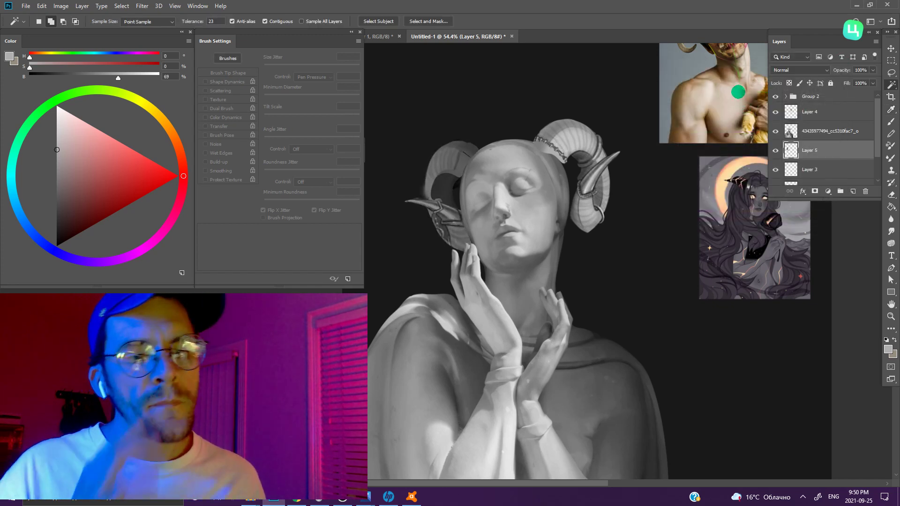
- Activate Layer 4 with locked transparency and set a ~302 px brush with sampled greys
left_click(803, 117)
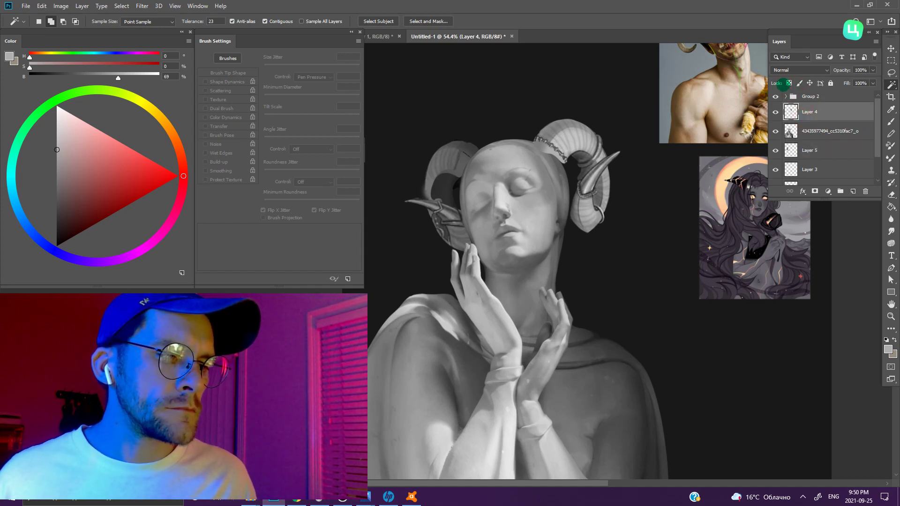
key("b")
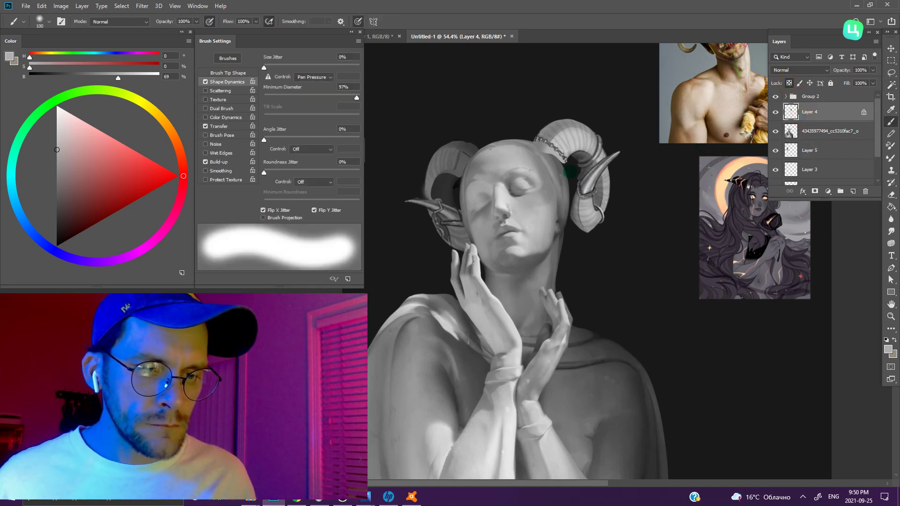
left_click(555, 165, "alt")
left_click_drag(555, 165, 581, 166)
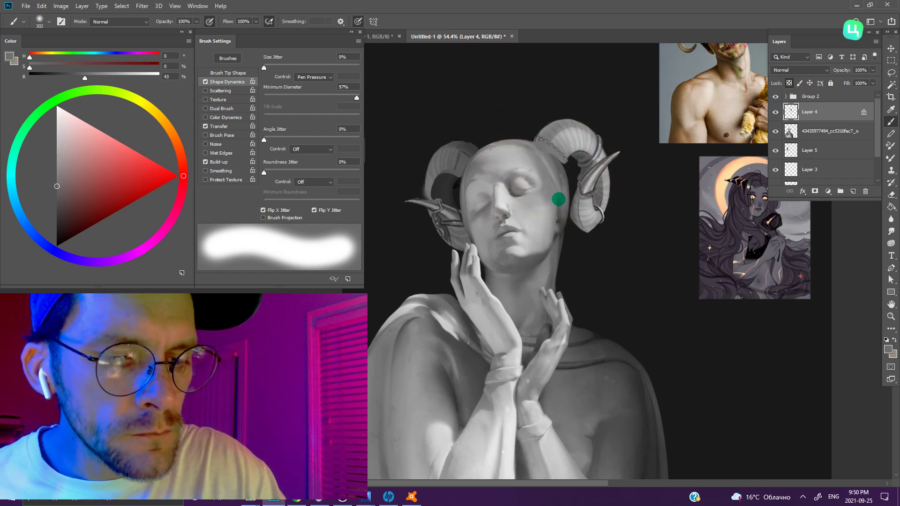
left_click(534, 205, "alt")
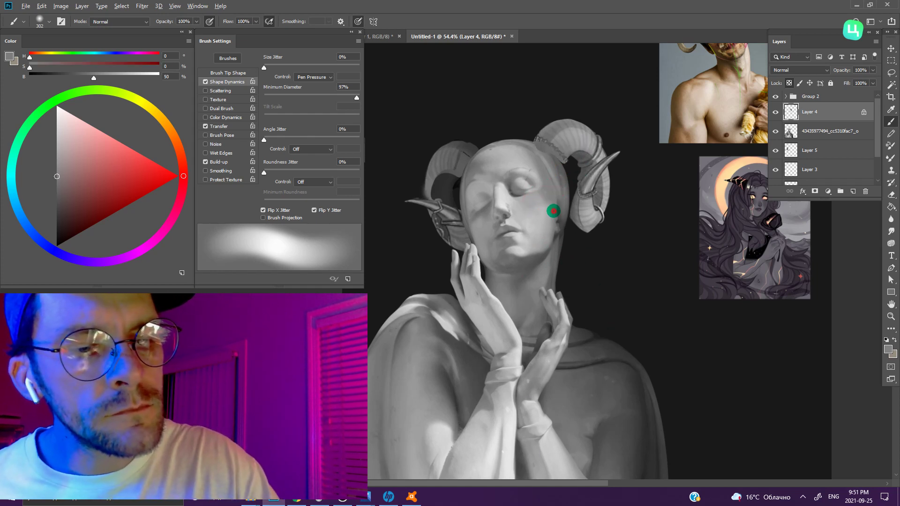
left_click(524, 151, "alt")
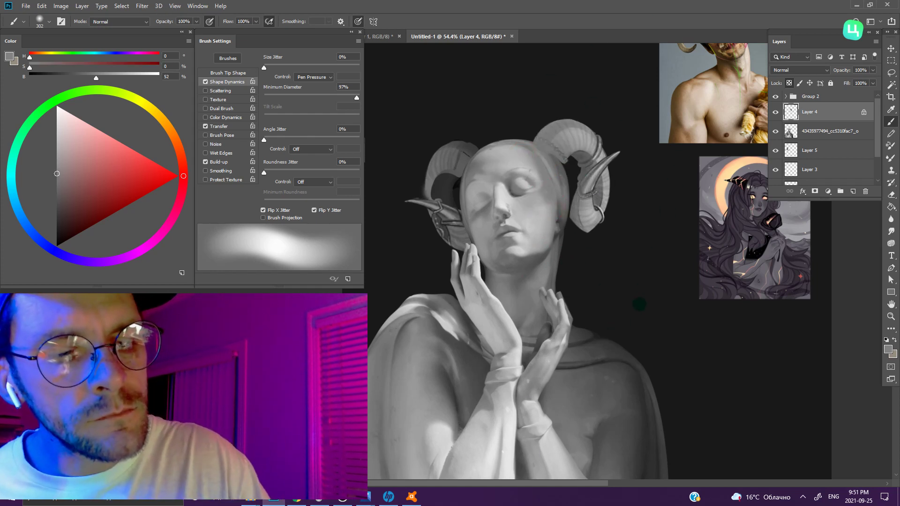
- Zoom in and lasso the pointed tip of the right horn
scroll(599, 233, "up", 1)
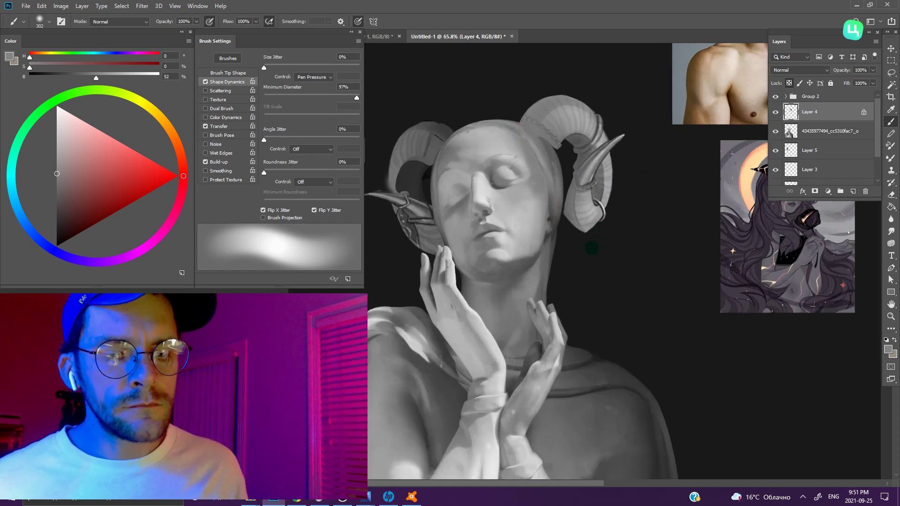
scroll(576, 234, "up", 1)
scroll(556, 235, "up", 1)
key("l")
mouse_move(546, 145)
left_mouse_down()
mouse_move(577, 101)
mouse_move(535, 168)
left_mouse_up()
key("shift")
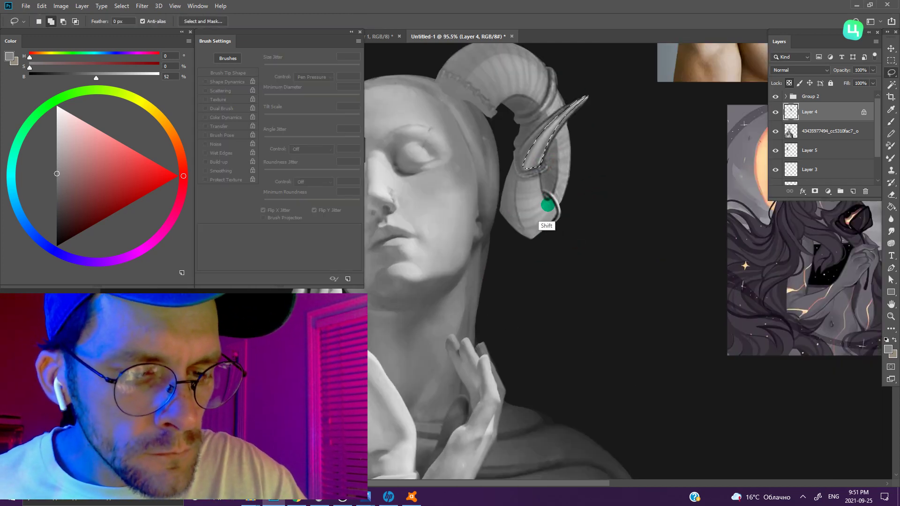
- Add the lower right horn to the selection, shade inside it, and deselect
left_click_drag(555, 198, 559, 196)
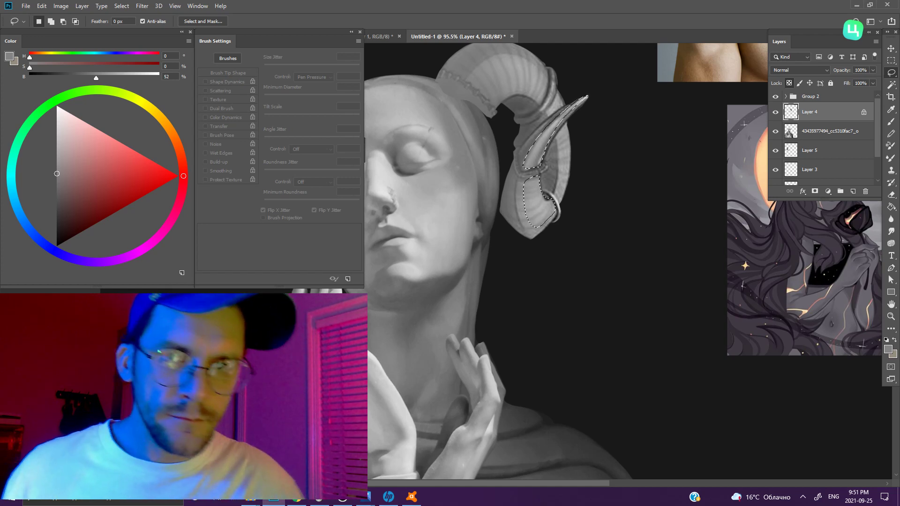
key("b")
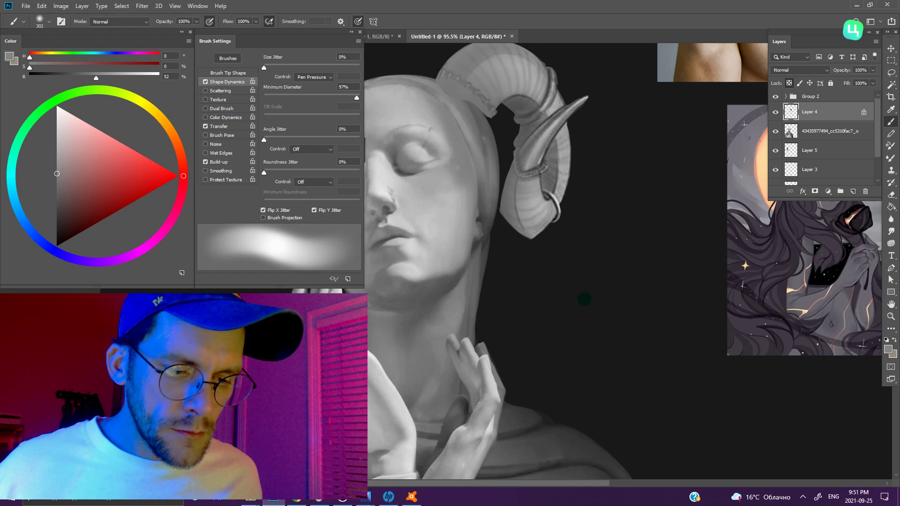
key("ctrl+d")
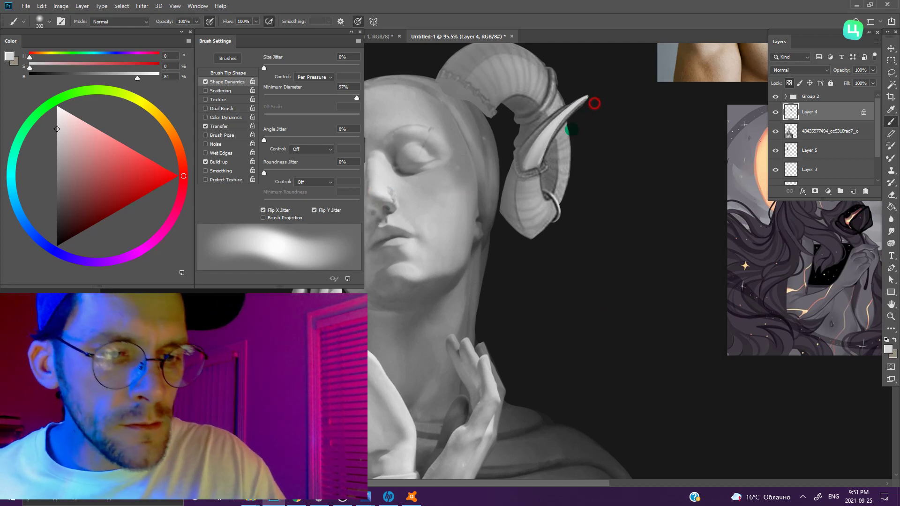
scroll(668, 240, "down", 3)
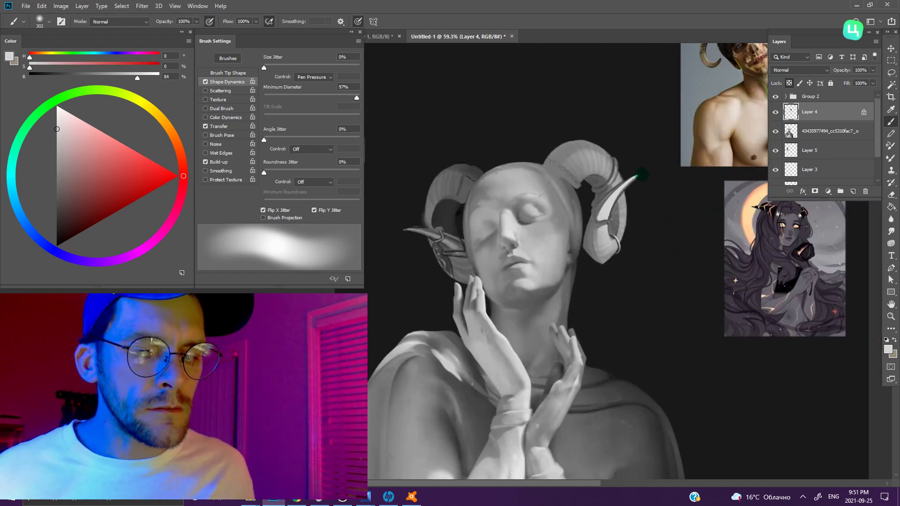
scroll(538, 245, "up", 2)
scroll(527, 270, "up", 2)
- Lasso the left horn tip together with its ornament area
left_click_drag(527, 270, 712, 303)
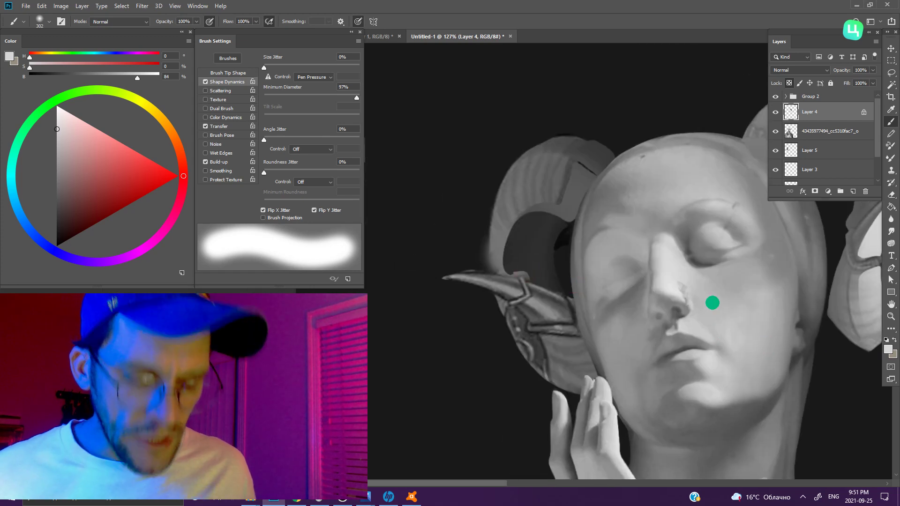
key("l")
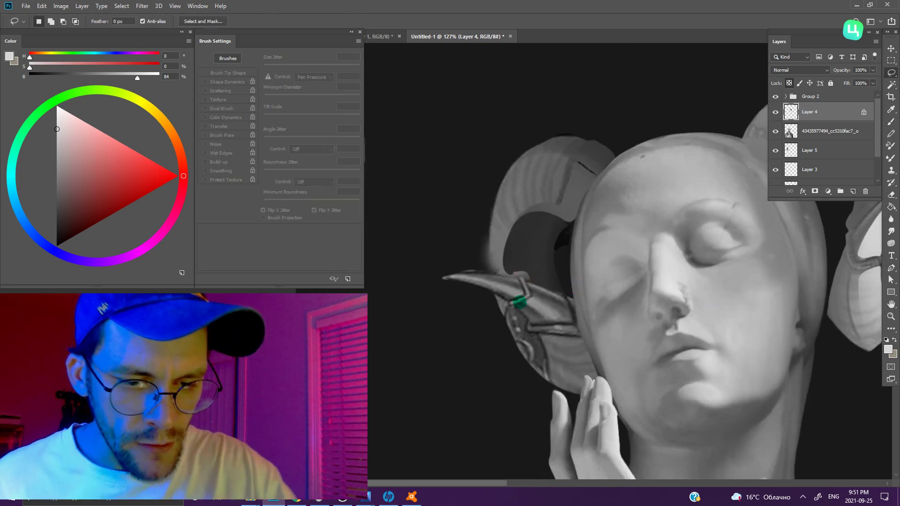
mouse_move(443, 278)
left_mouse_down()
mouse_move(518, 292)
mouse_move(525, 282)
left_mouse_up()
key("shift")
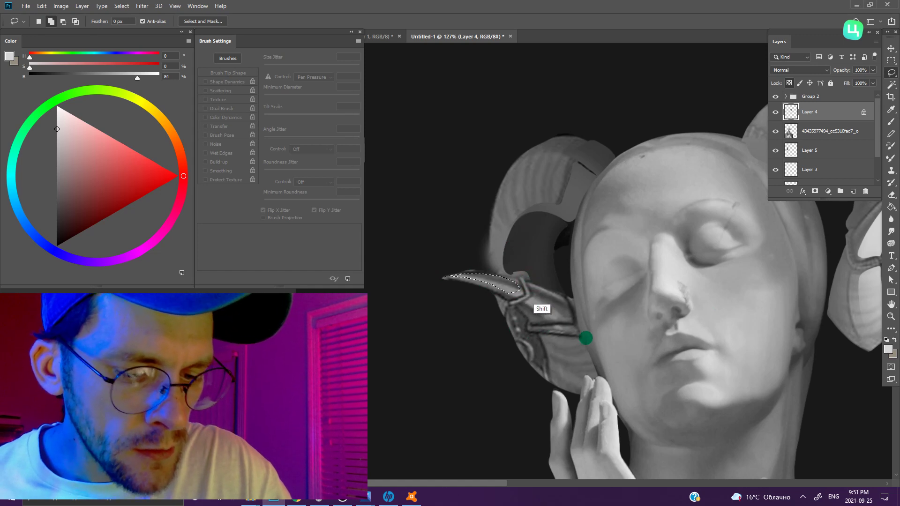
left_click_drag(581, 324, 582, 326)
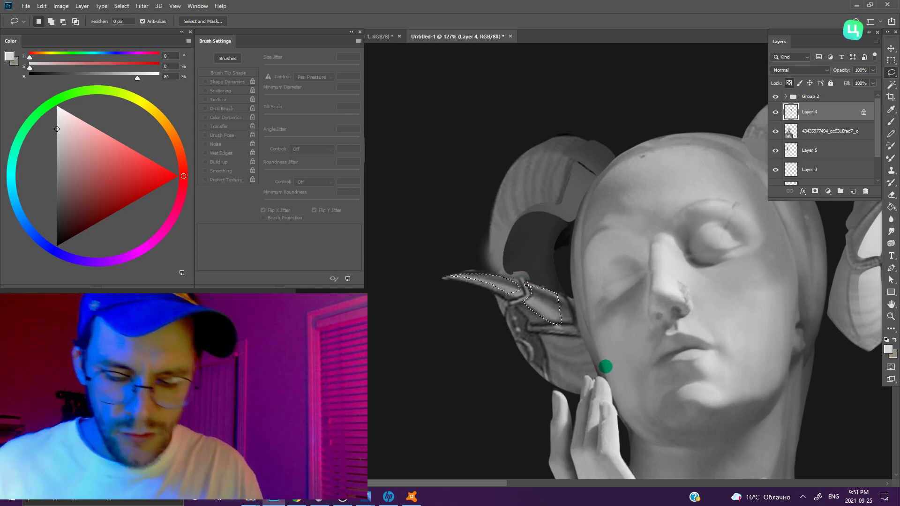
- Dismiss the empty-selection alert from a copy attempt and add the horn base near the ear
key("ctrl+j")
key("Return")
key("ctrl+d")
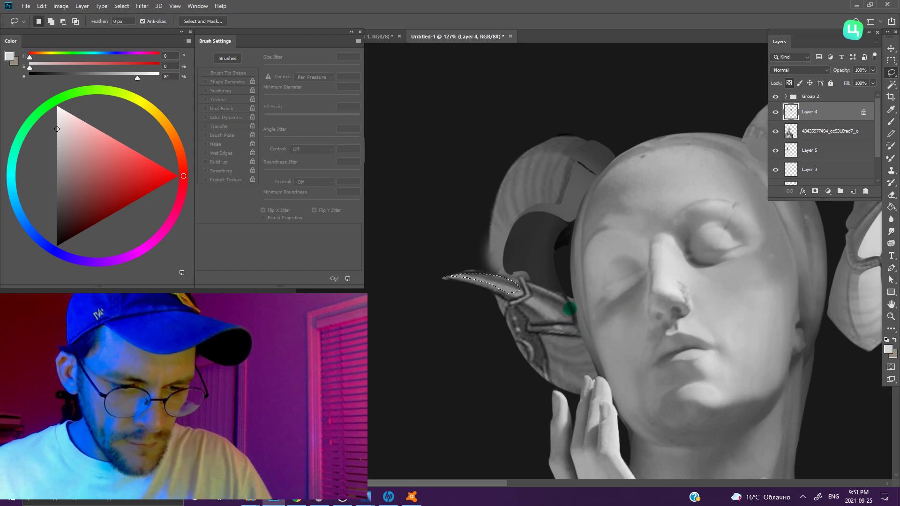
left_click_drag(529, 286, 530, 305)
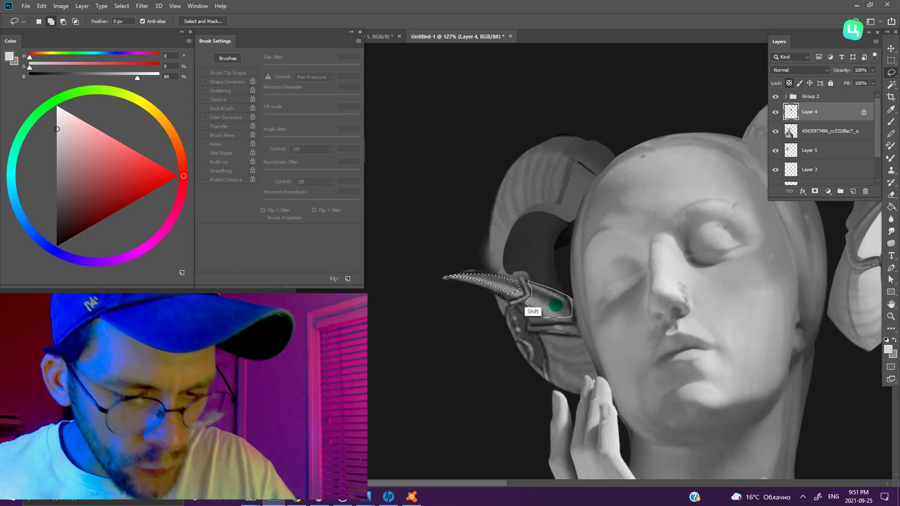
key("ctrl+h")
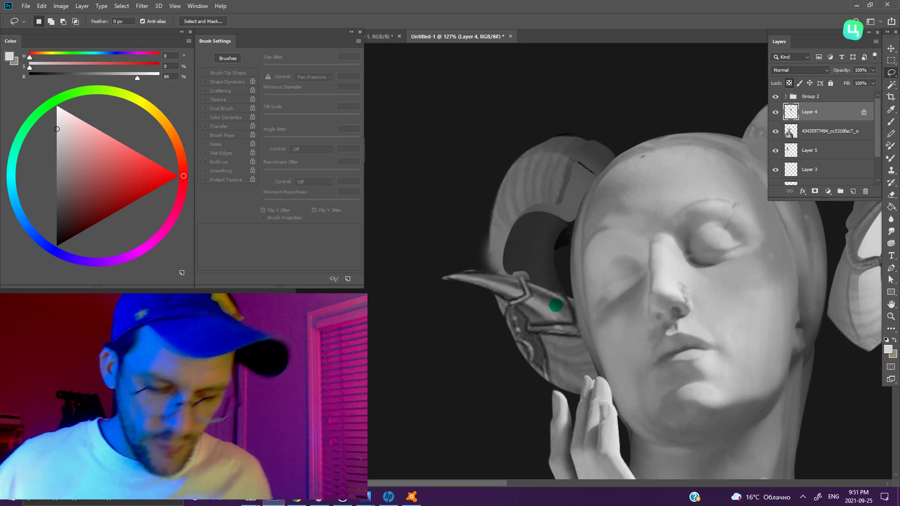
key("b")
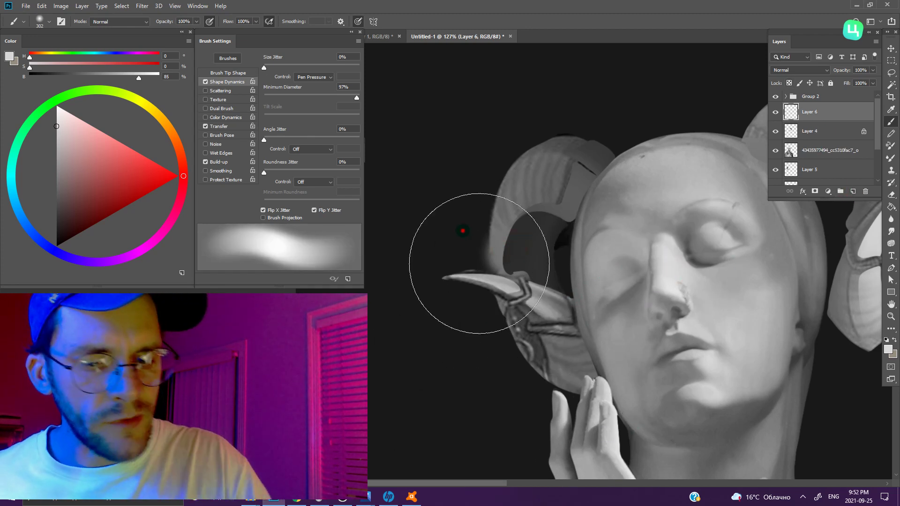
- Cycle through Magic Wand, Lasso and Brush tools and clear the selection
scroll(535, 207, "down", 5)
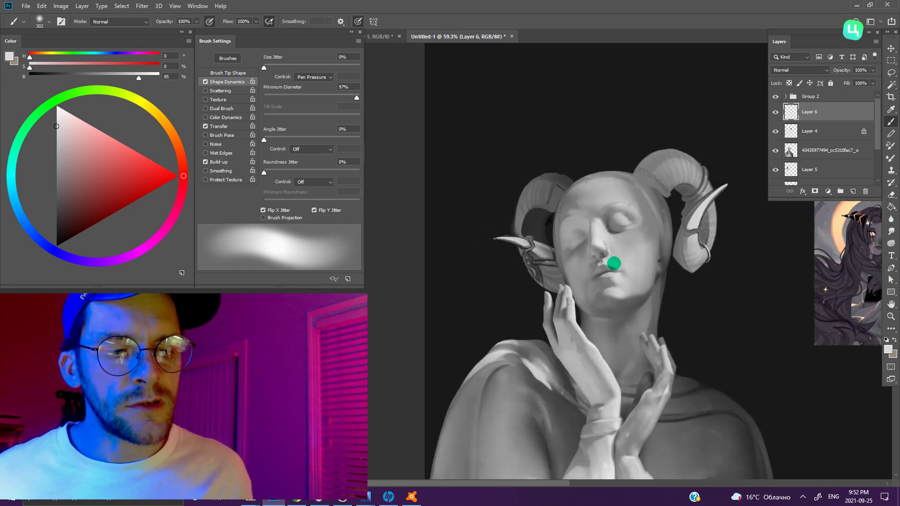
key("w")
scroll(519, 313, "up", 2)
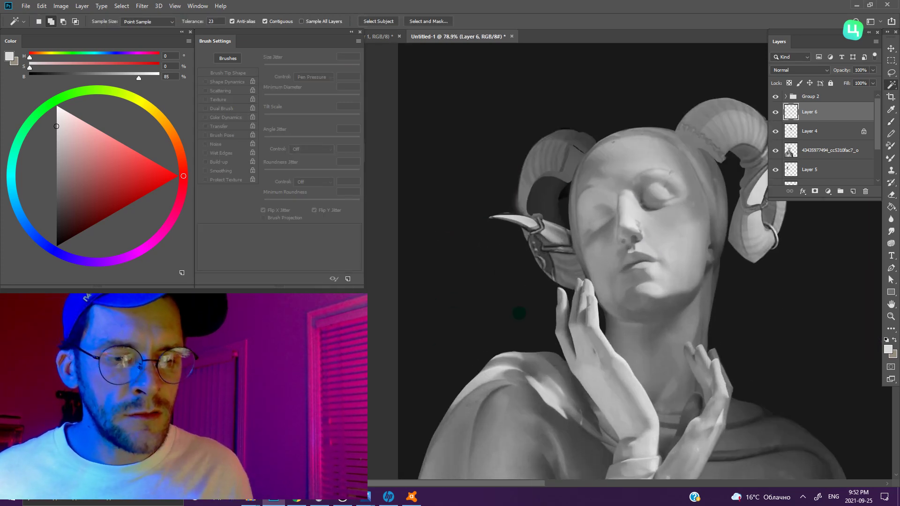
key("l")
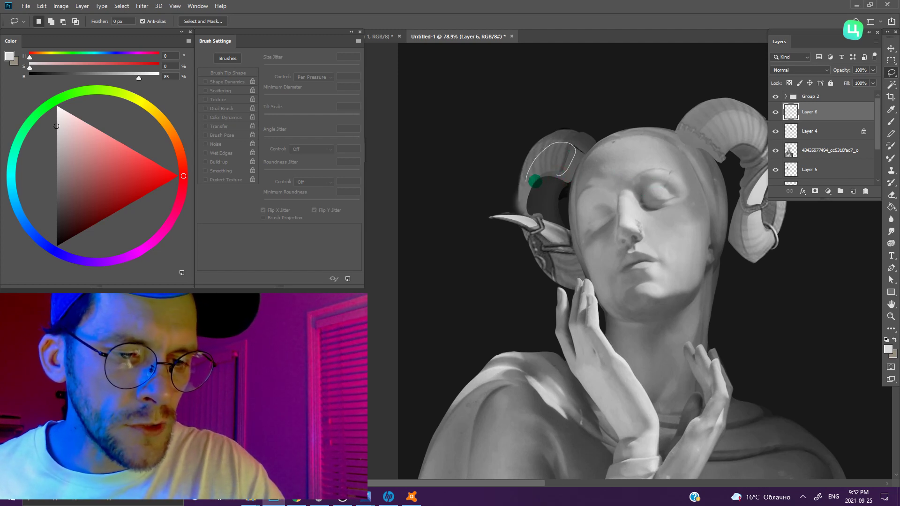
key("b")
key("ctrl+d")
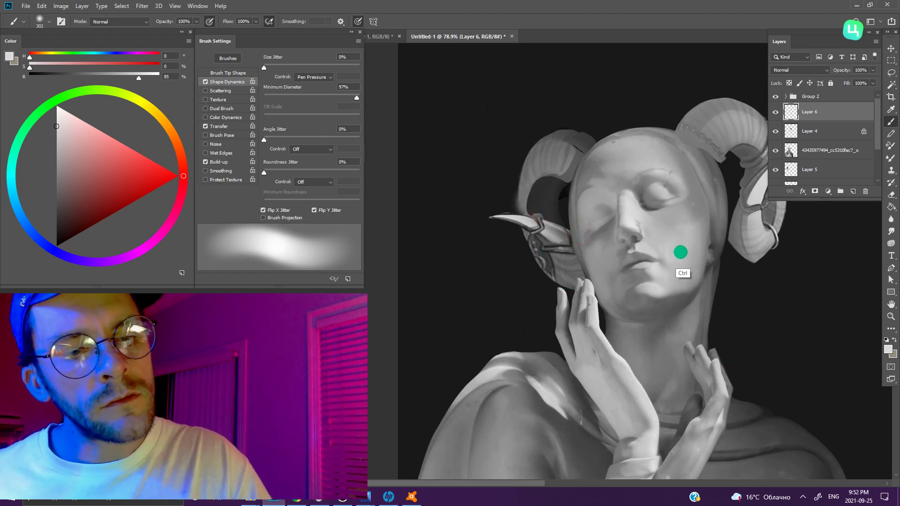
- Lasso the top of the left horn, touch it up, and deselect
key("w")
key("l")
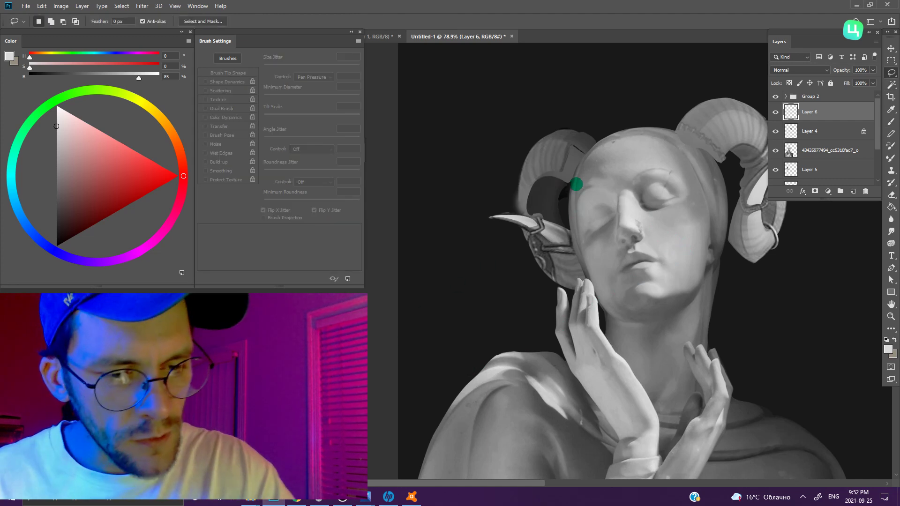
left_click_drag(585, 134, 535, 142)
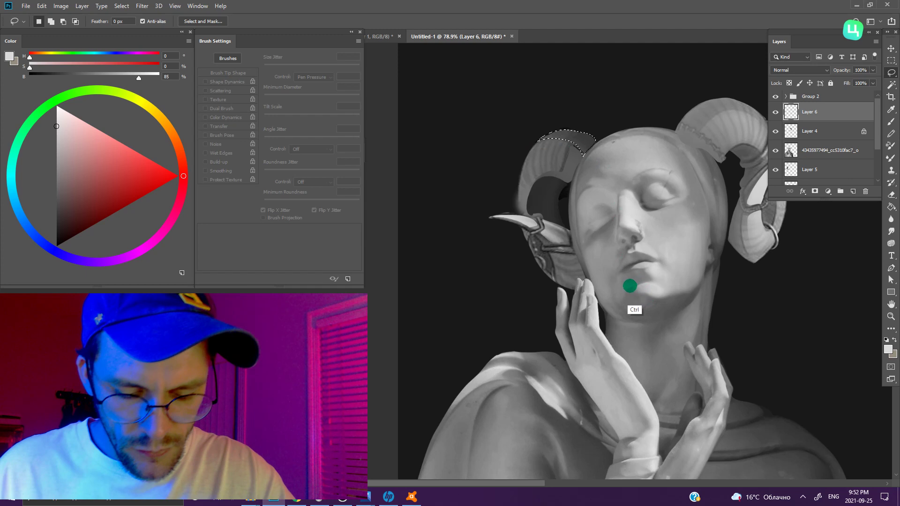
key("b")
key("ctrl+d")
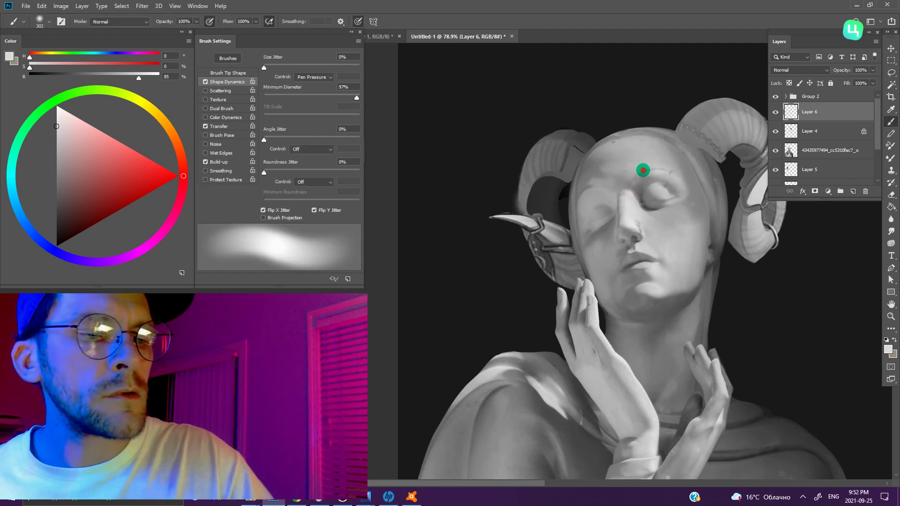
scroll(596, 229, "down", 3)
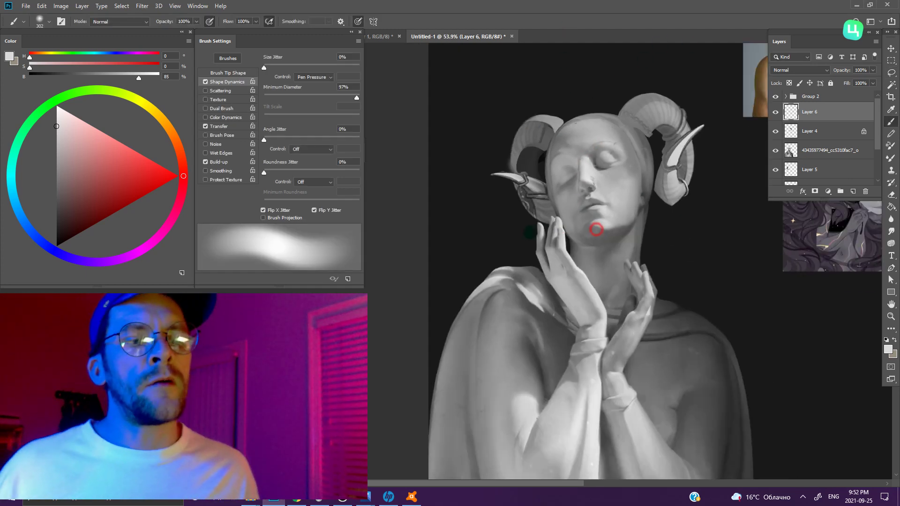
key("w")
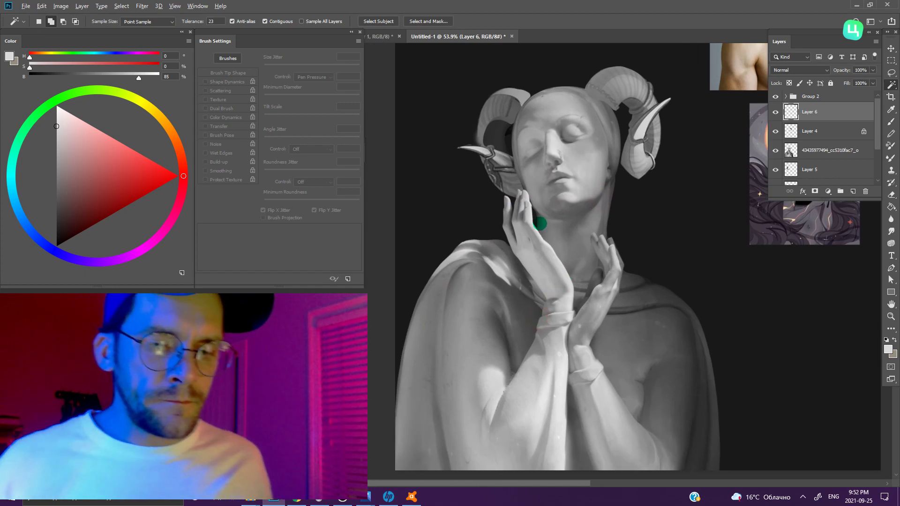
scroll(540, 224, "up", 1)
- Flip the whole canvas horizontally via Image Rotation
left_click(61, 6)
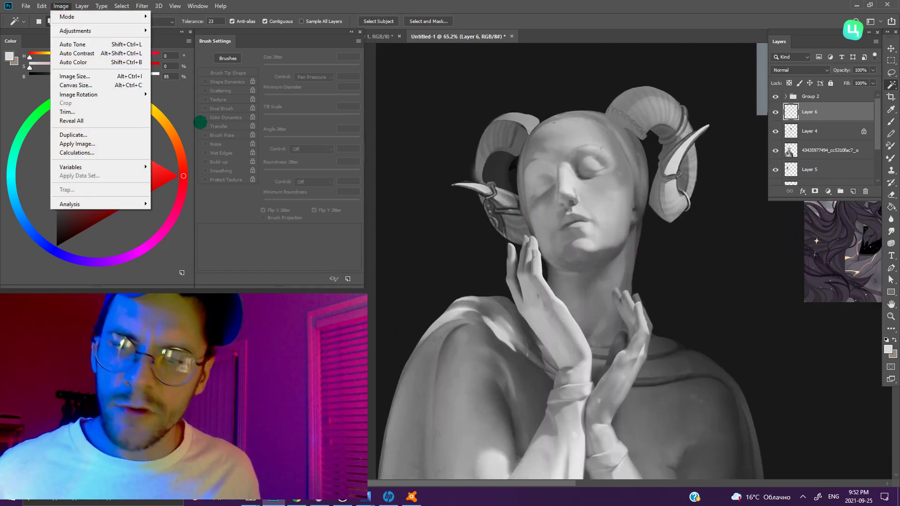
mouse_move(77, 94)
left_click(202, 137)
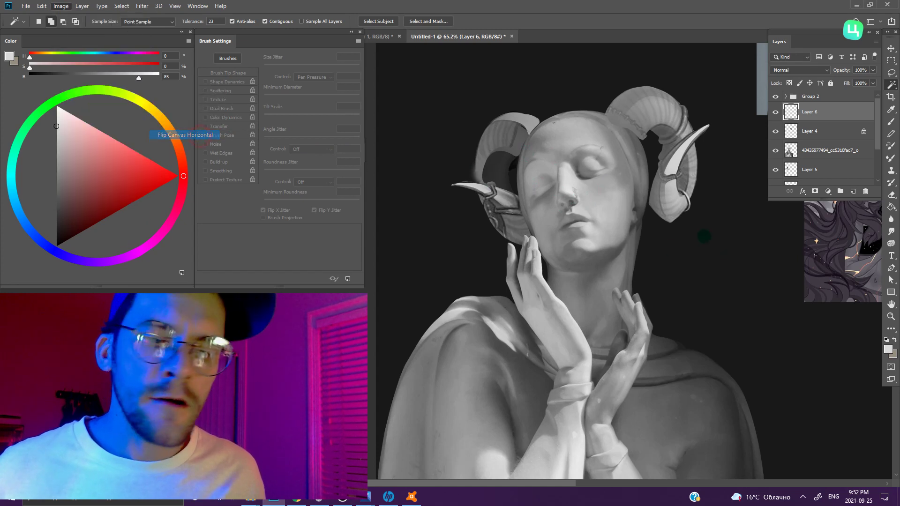
scroll(511, 253, "down", 1)
scroll(523, 252, "down", 2)
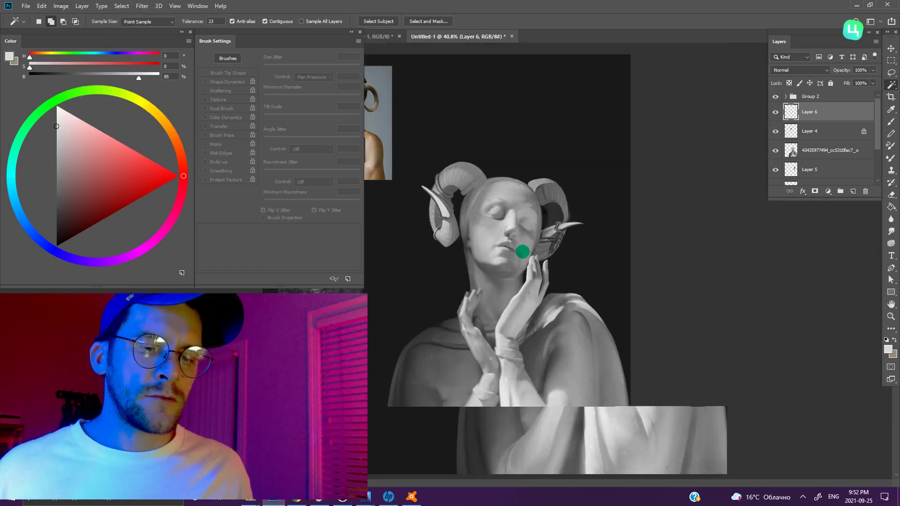
scroll(522, 251, "up", 1)
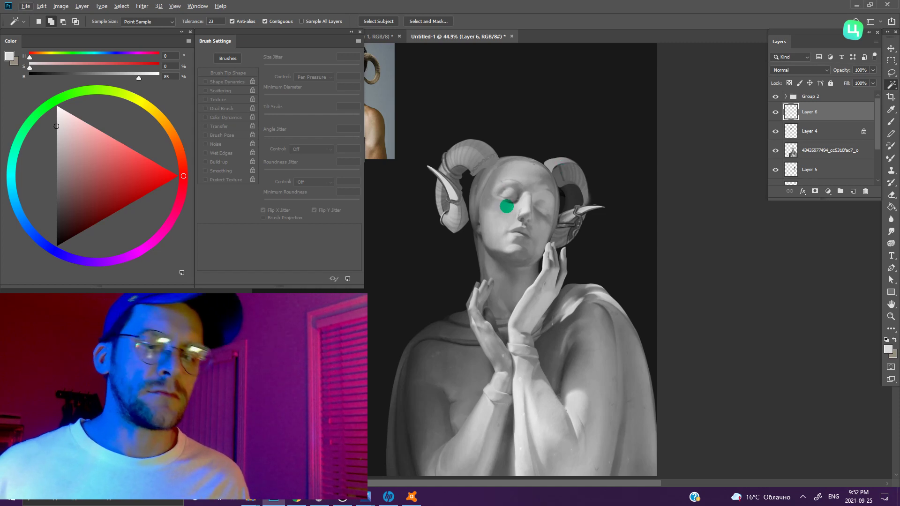
- Pan and zoom in to centre the face for inspection
left_click_drag(527, 233, 589, 204)
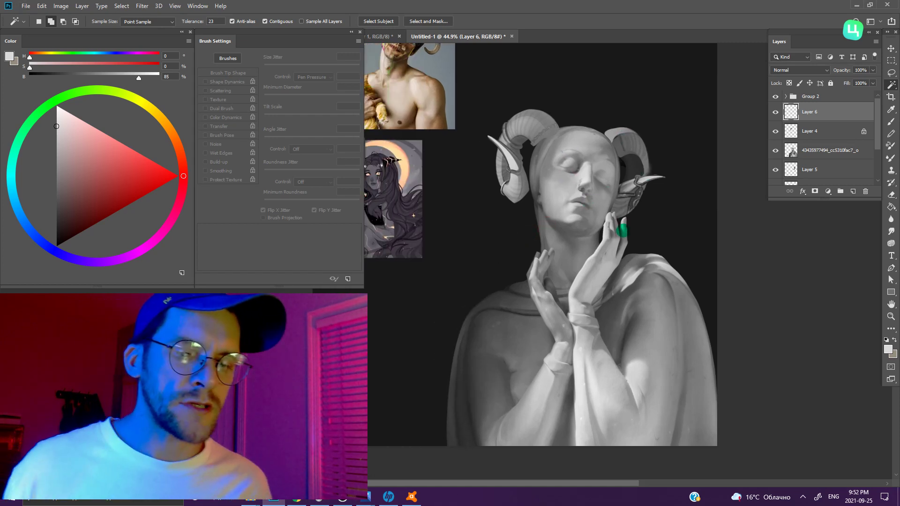
scroll(612, 204, "up", 1)
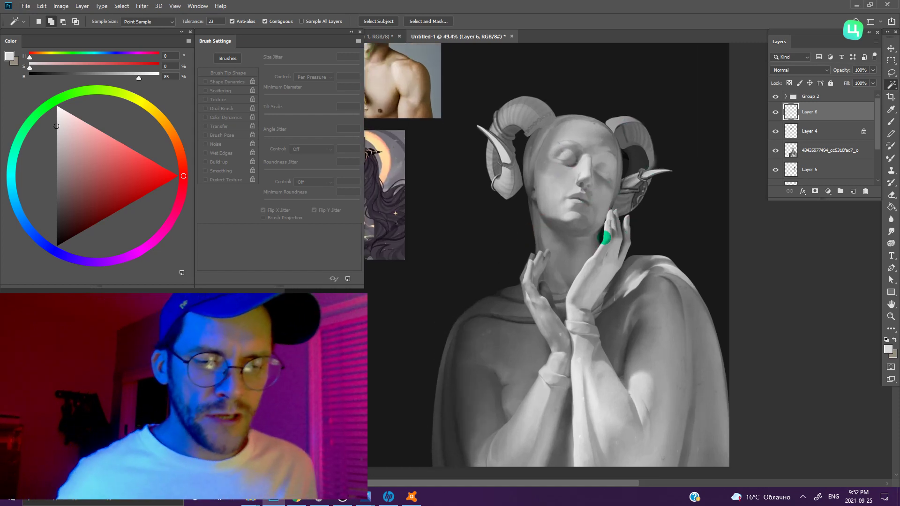
left_click_drag(614, 204, 595, 261)
scroll(594, 245, "up", 2)
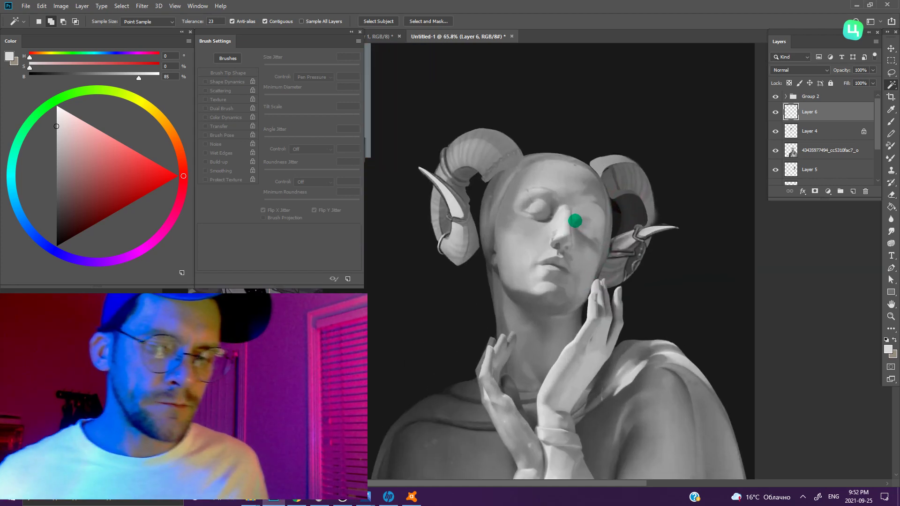
scroll(575, 217, "up", 2)
left_click_drag(563, 231, 528, 228)
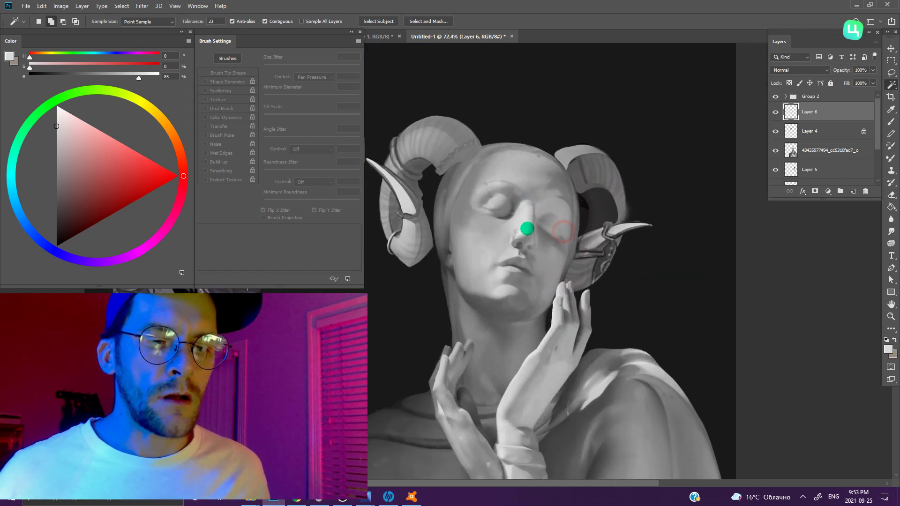
left_click(775, 112)
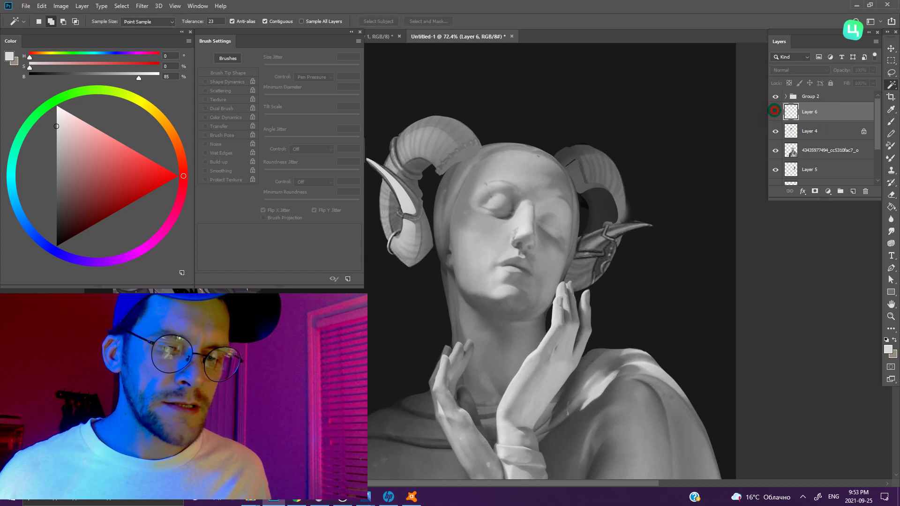
- Hide Layer 6's strokes and make Layer 4 active with the Move tool
left_click(776, 131)
left_click(810, 131)
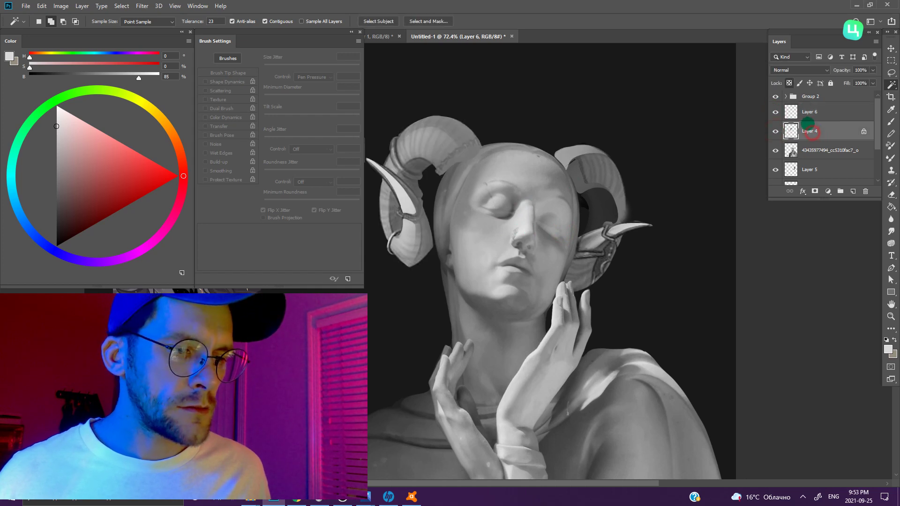
left_click(889, 48)
left_click_drag(468, 196, 546, 204)
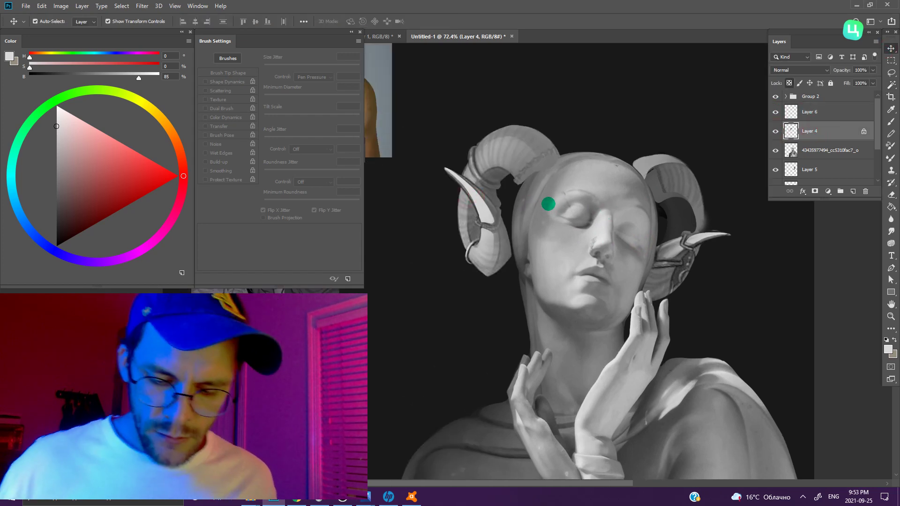
- Put the left horn into a Warp transform and begin reshaping it
key("ctrl+t")
right_click(522, 229)
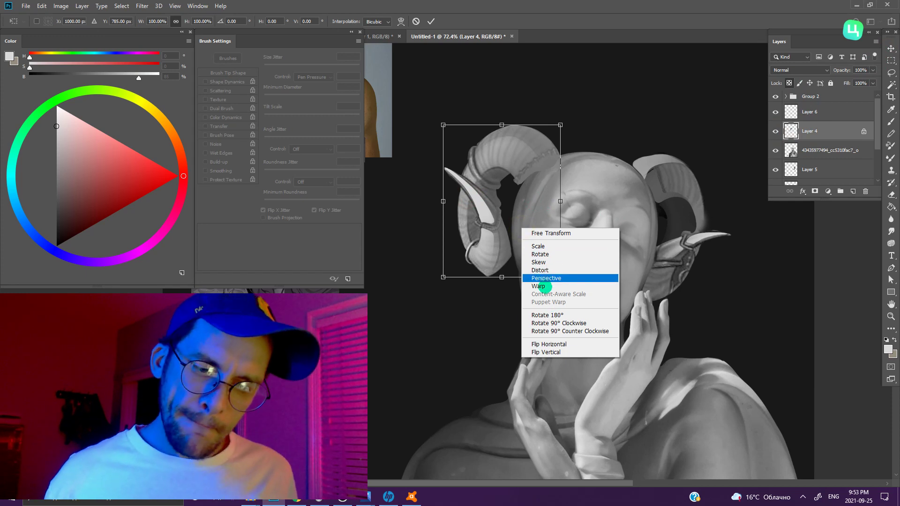
left_click(539, 286)
left_click_drag(462, 186, 467, 188)
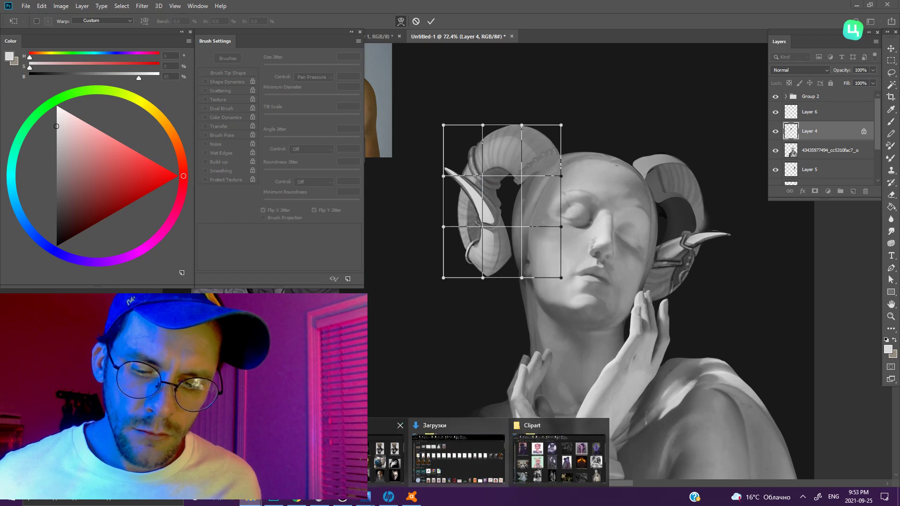
left_click(558, 457)
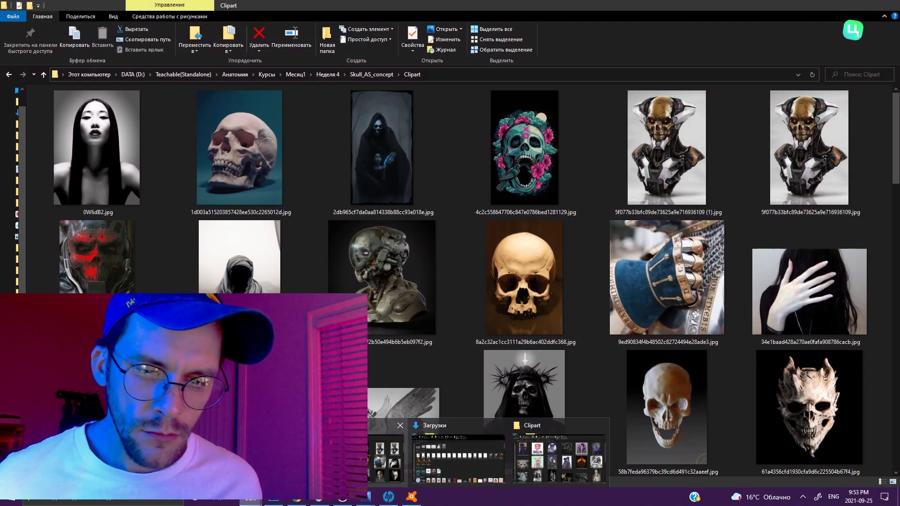
- Open the ram photo from the Clipart folder and resize its viewer window
left_click(389, 457)
scroll(496, 255, "down", 10)
double_click(545, 125)
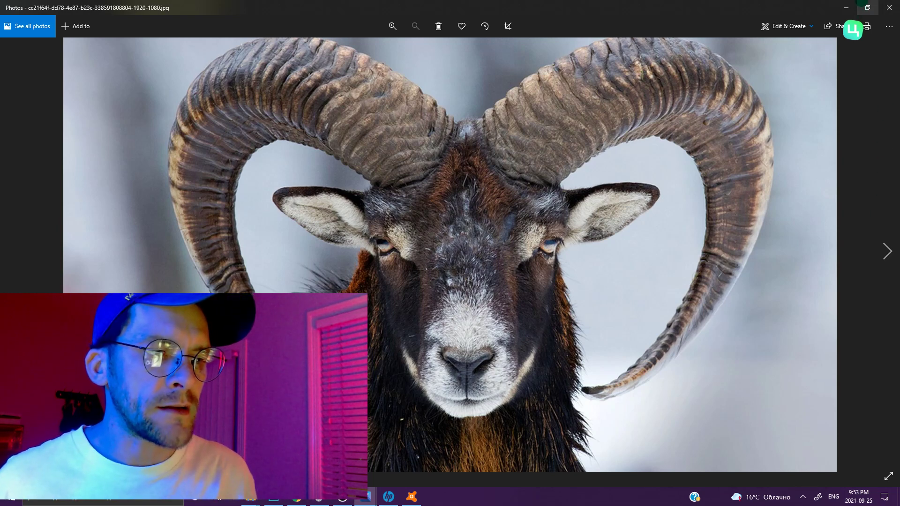
left_click(867, 8)
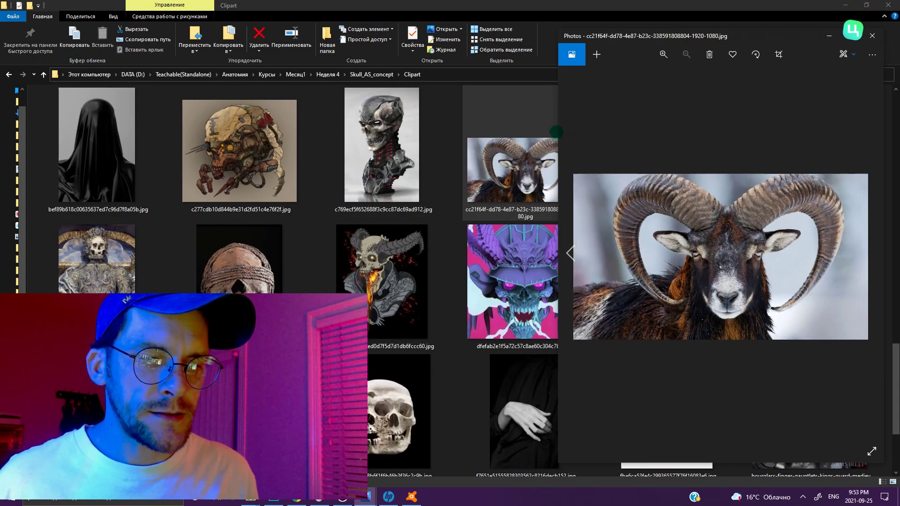
left_click_drag(556, 132, 408, 136)
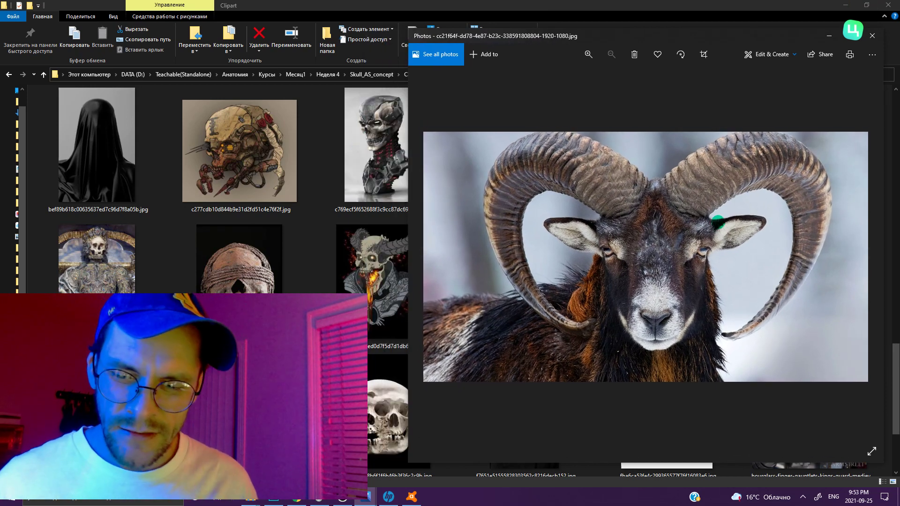
- Open the ram skull reference image 61ED3Zj-d2L._AC_SL1267_.jpg from the Clipart folder
left_click(406, 242)
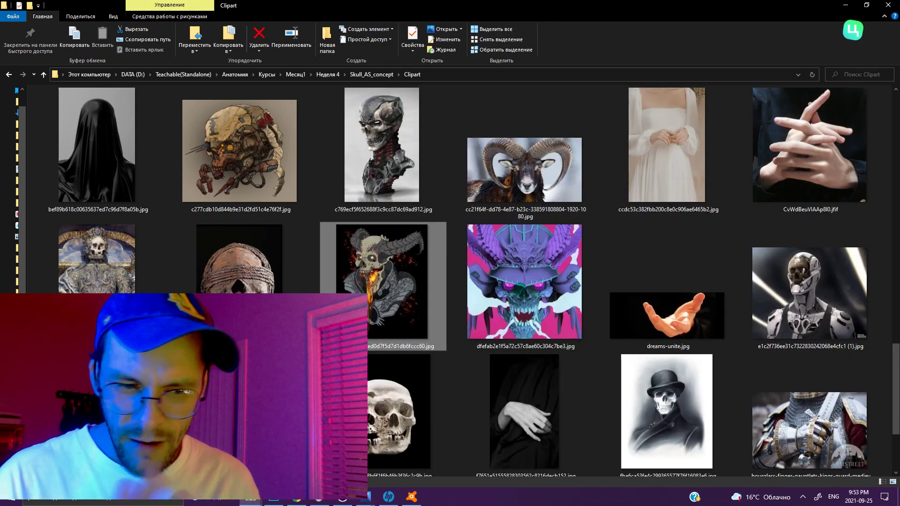
scroll(690, 402, "down", 3)
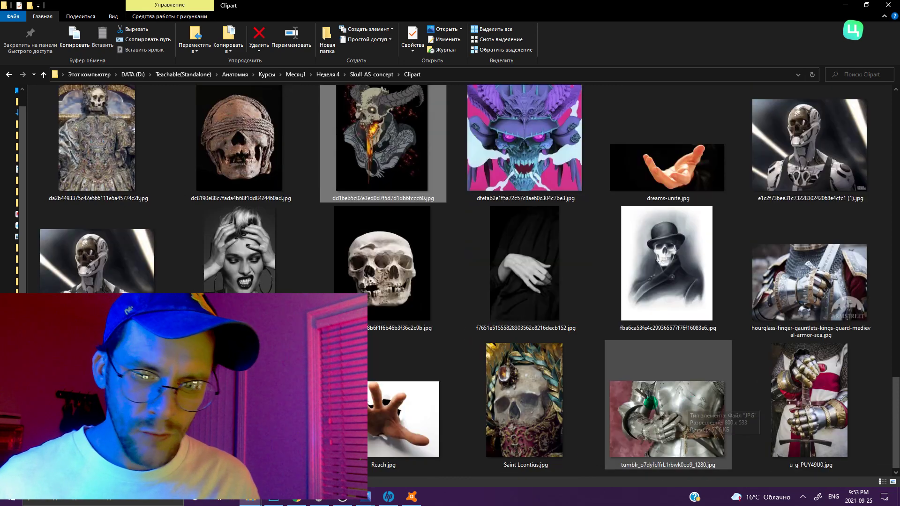
scroll(685, 406, "up", 10)
left_click(256, 173)
double_click(256, 172)
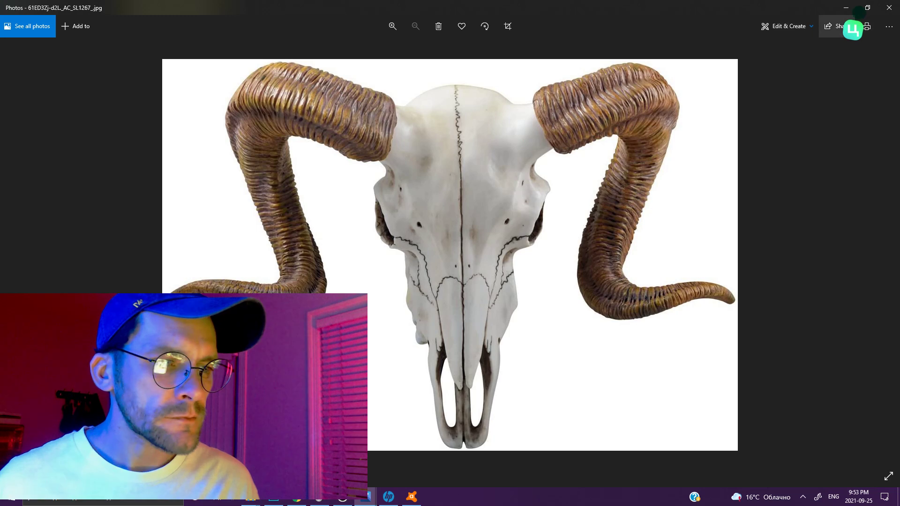
- Shrink the ram skull Photos window and minimize File Explorer so both references float over Photoshop
left_click(863, 10)
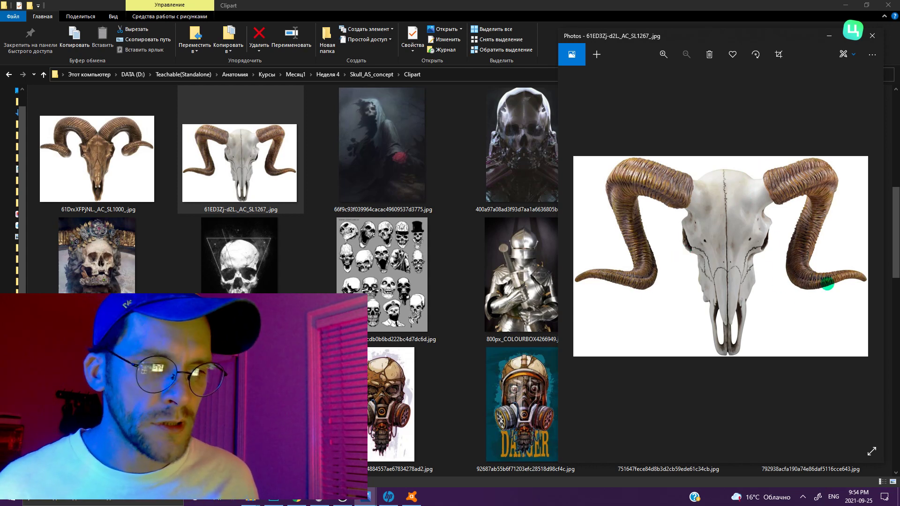
left_click(845, 5)
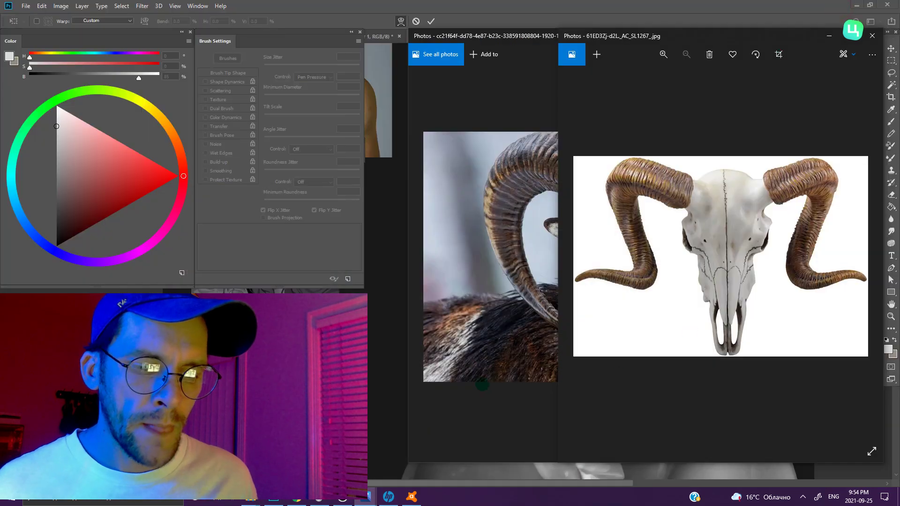
- Back in Photoshop, warp the Layer 4 left horn's edges and top corners around the head, then commit
key("alt+Tab")
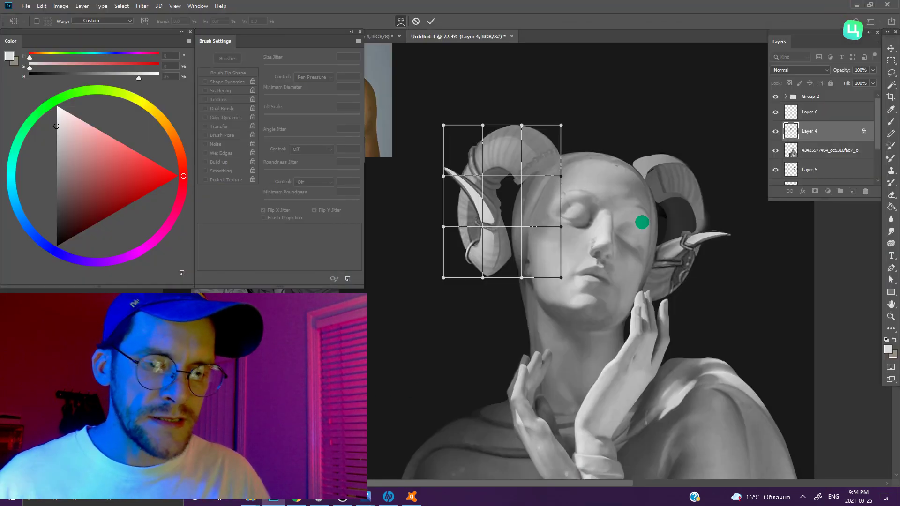
left_click_drag(444, 227, 433, 231)
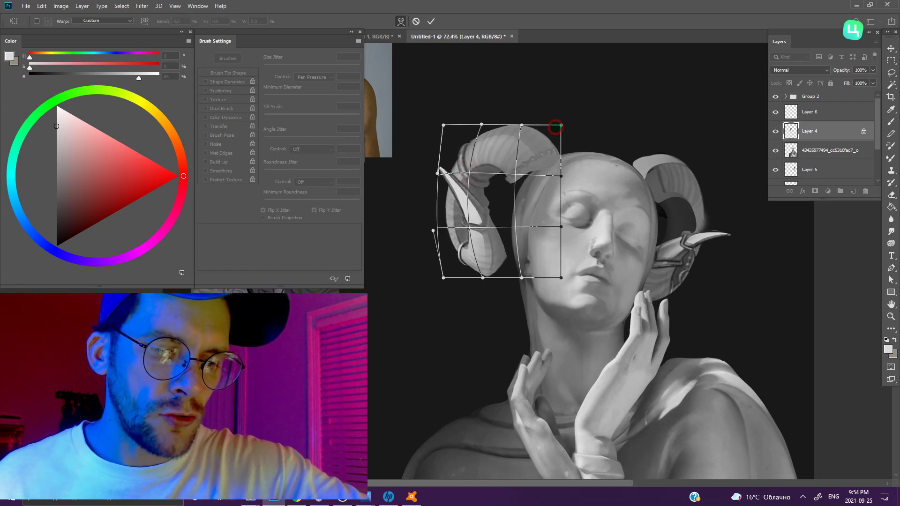
left_click_drag(561, 126, 564, 111)
left_click_drag(561, 174, 574, 185)
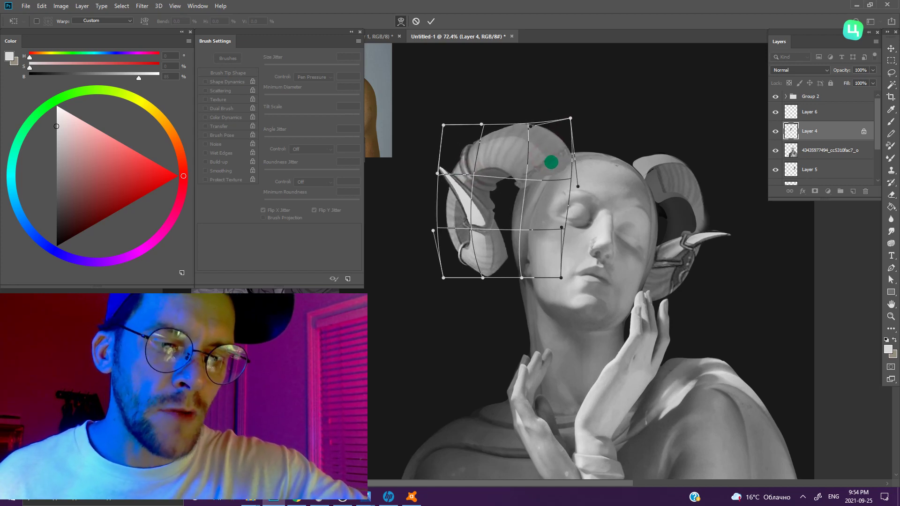
left_click_drag(482, 125, 482, 113)
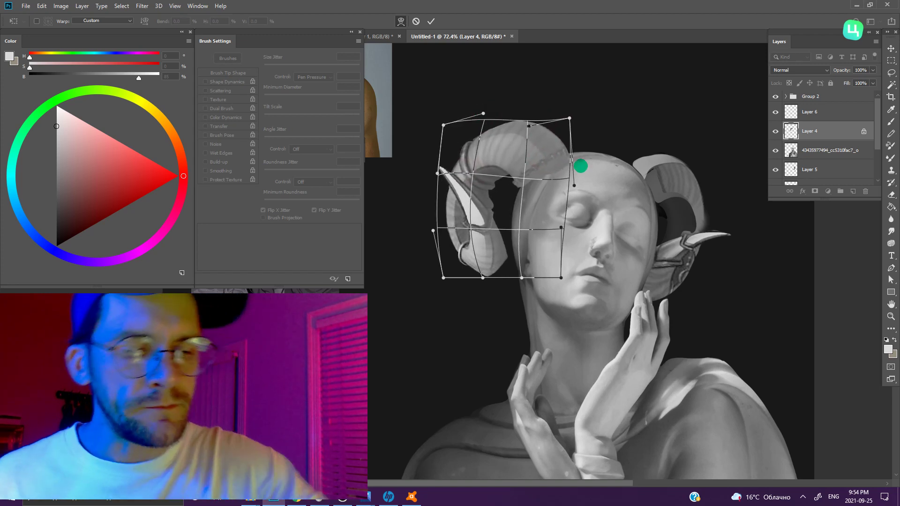
left_click_drag(521, 279, 528, 285)
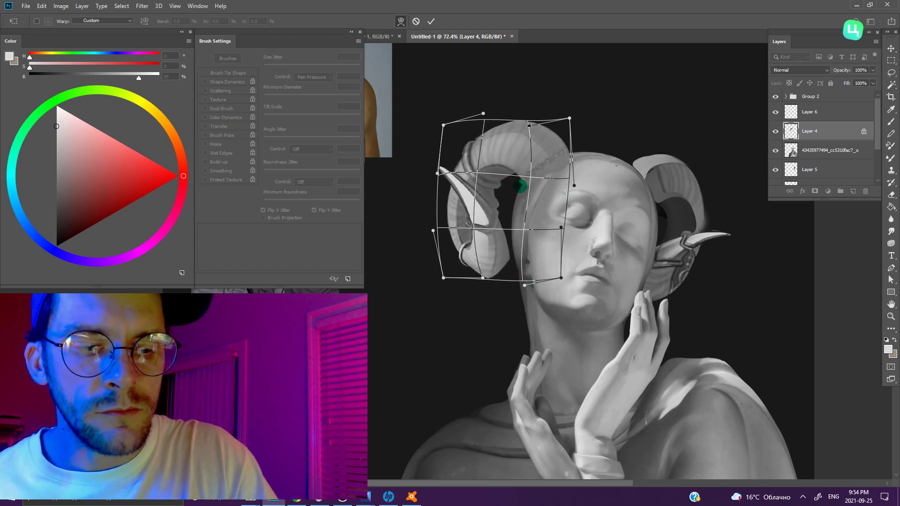
left_click_drag(569, 118, 567, 110)
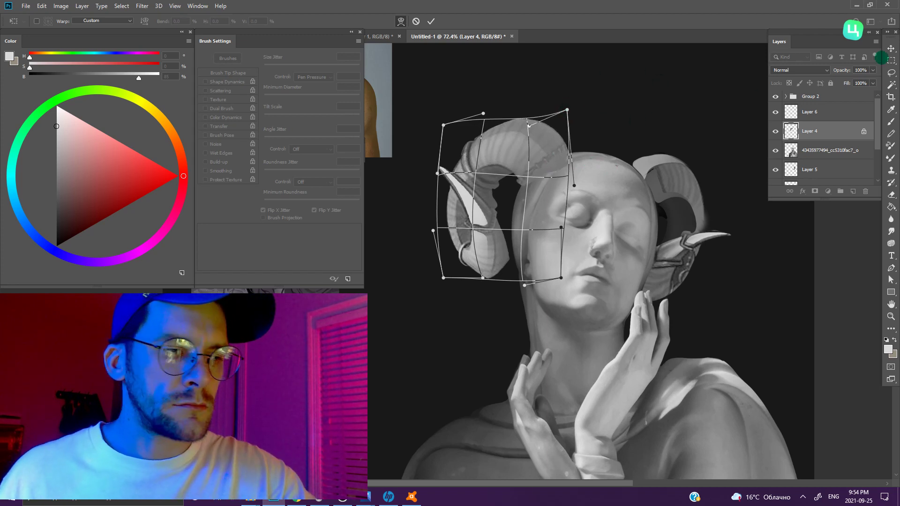
left_click(891, 48)
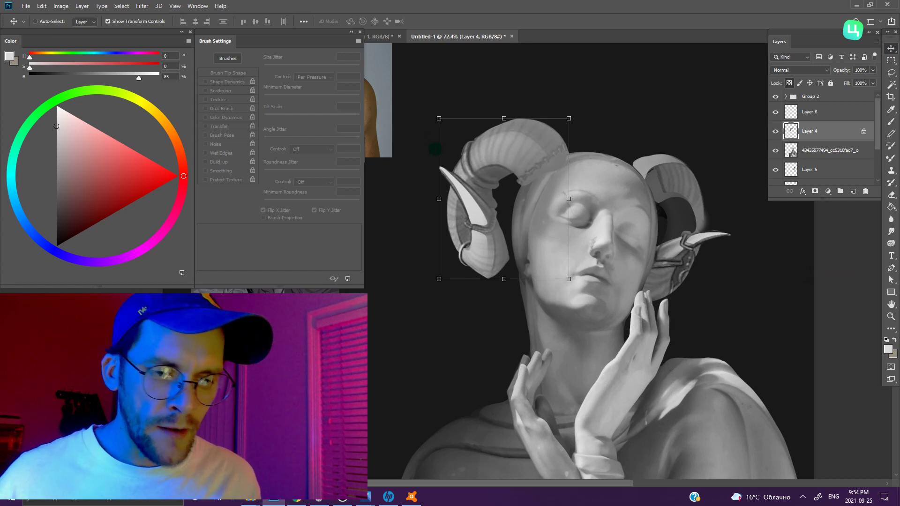
- Flip the canvas horizontally and bring the whole sculpture head into view
left_click(60, 7)
mouse_move(79, 94)
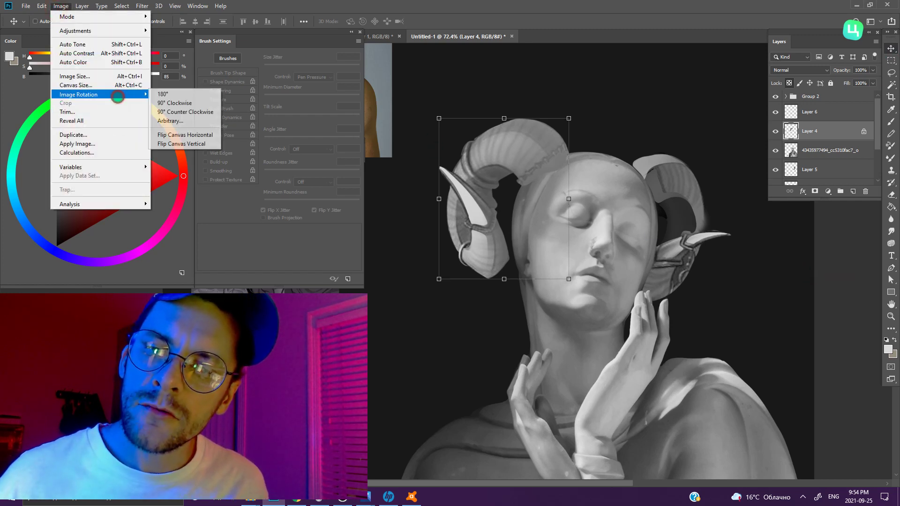
left_click(207, 135)
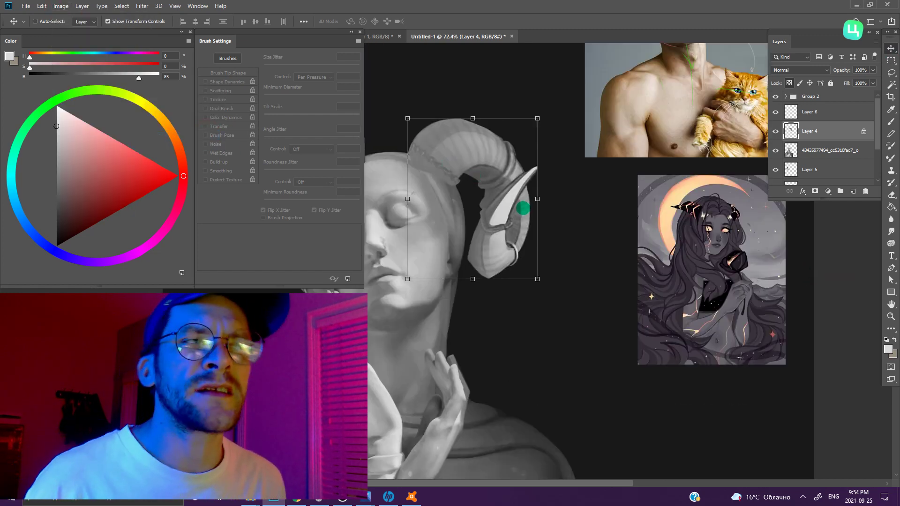
left_click_drag(535, 240, 697, 243)
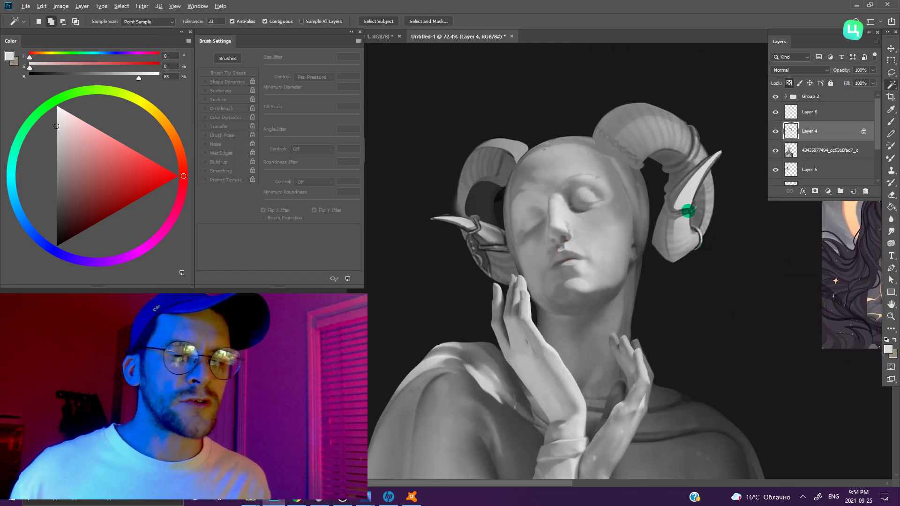
scroll(662, 195, "down", 2)
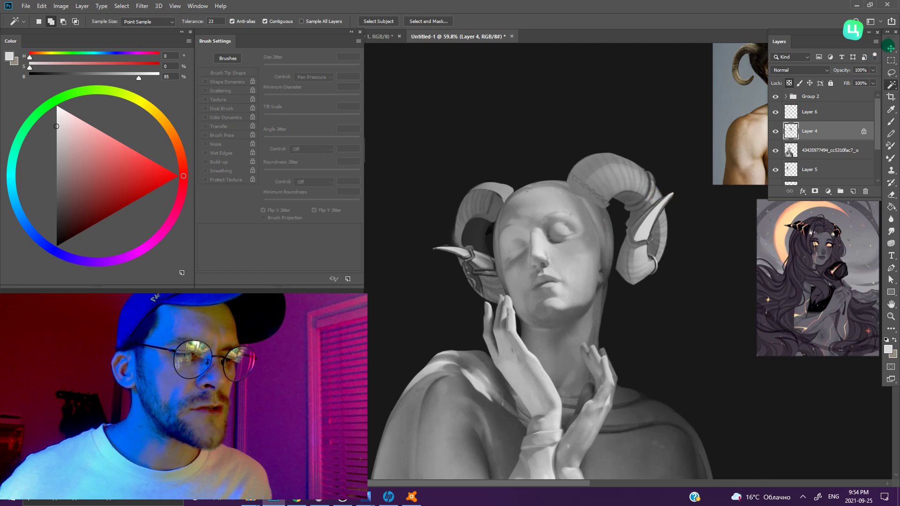
- Try transforming the right horn, cancel it, and discard a trial lasso selection above it
left_click(890, 48)
left_click_drag(674, 152, 676, 143)
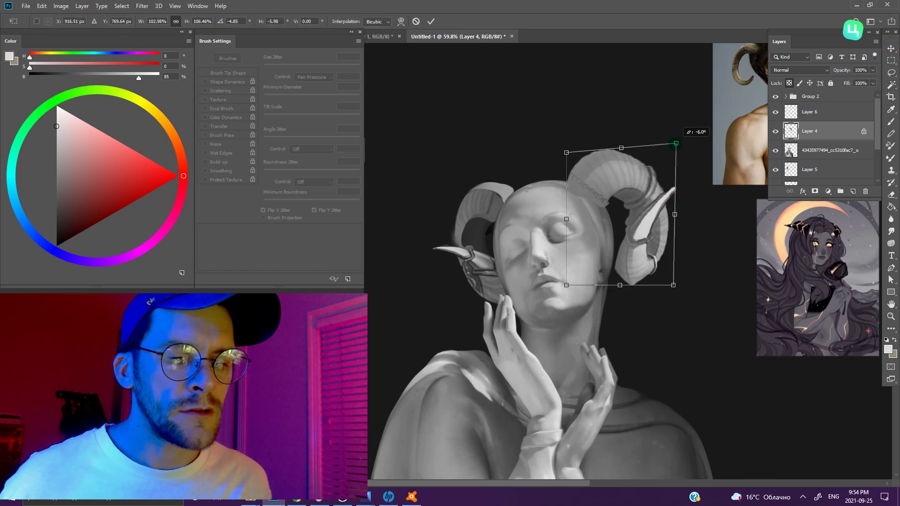
key("Escape")
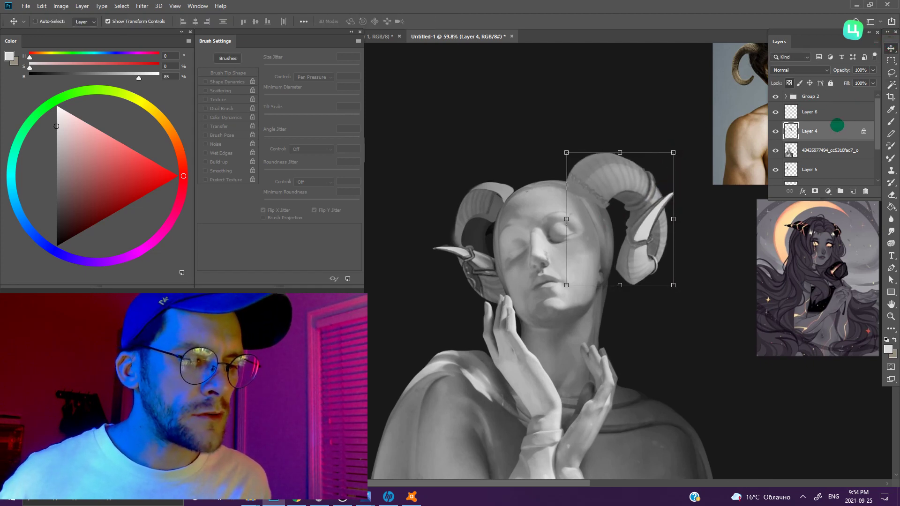
key("l")
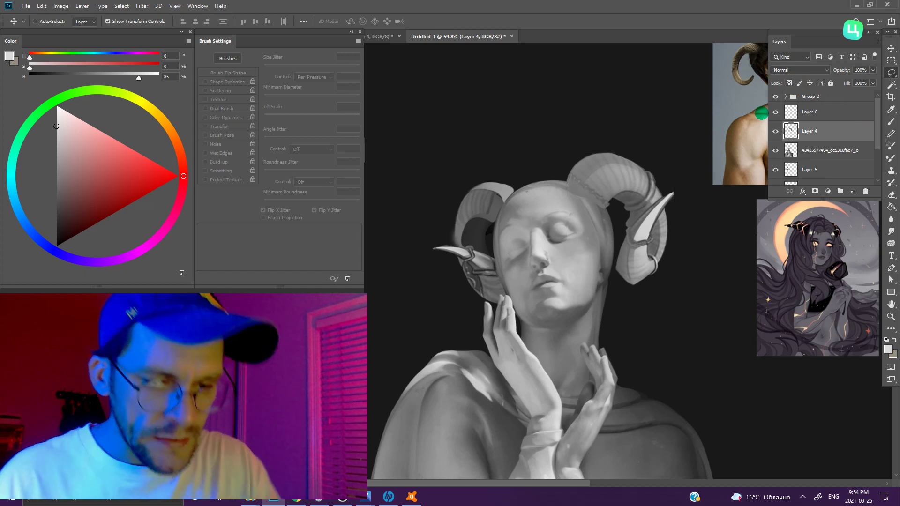
left_click_drag(563, 180, 632, 148)
key("ctrl+d")
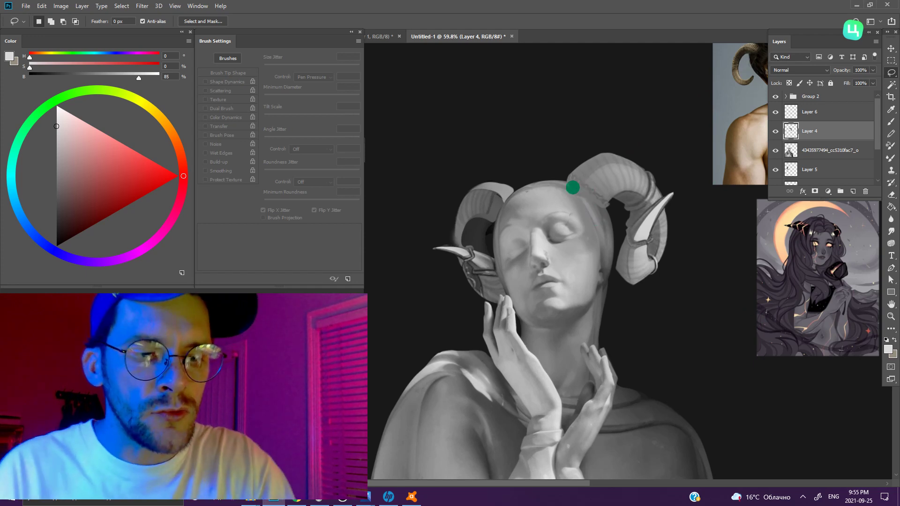
- Try a lasso selection along the top of the horn, then deselect it
left_click_drag(567, 181, 615, 154)
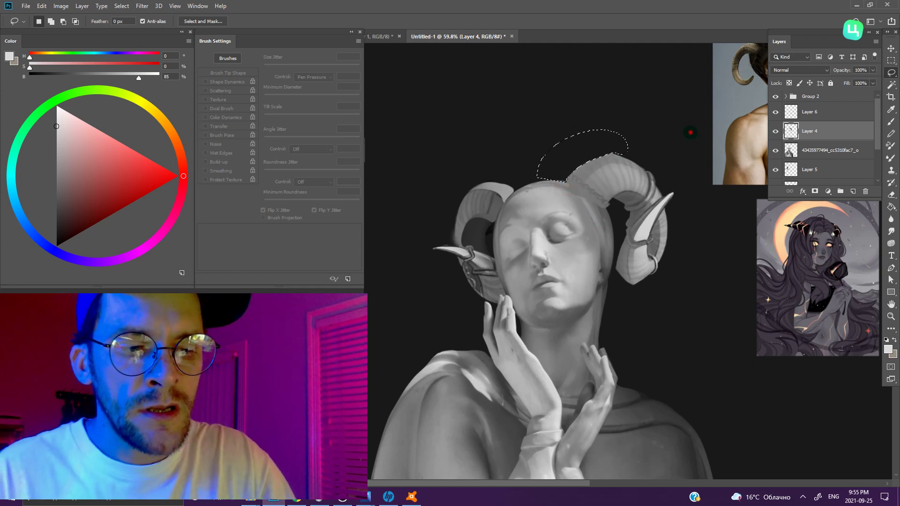
key("ctrl+d")
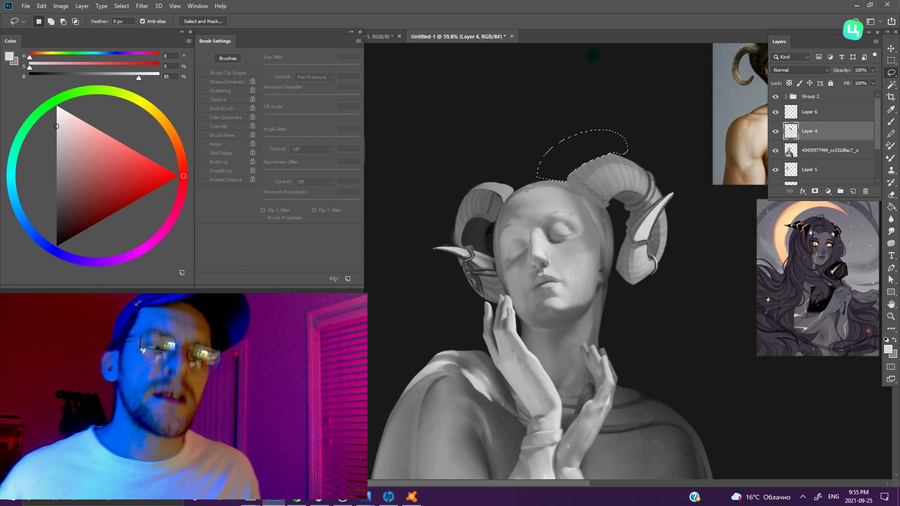
scroll(593, 55, "down", 3)
key("w")
scroll(530, 313, "up", 2)
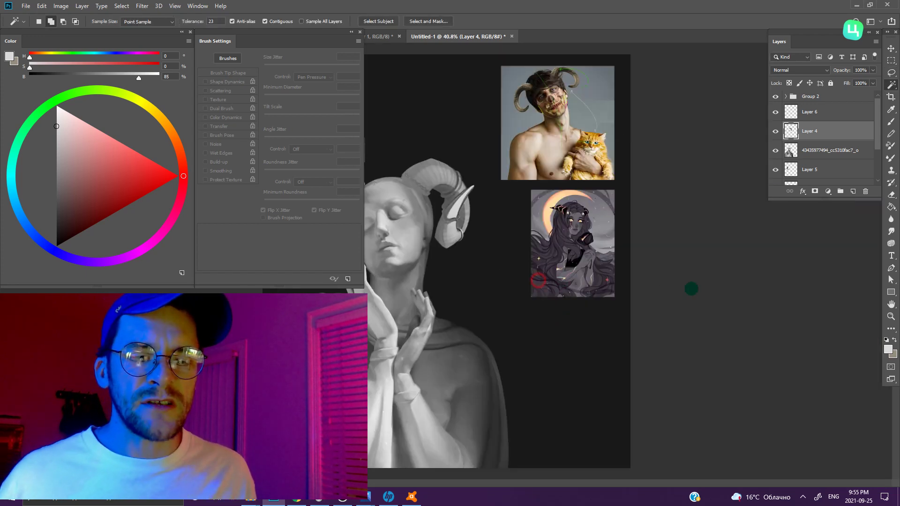
scroll(451, 225, "up", 2)
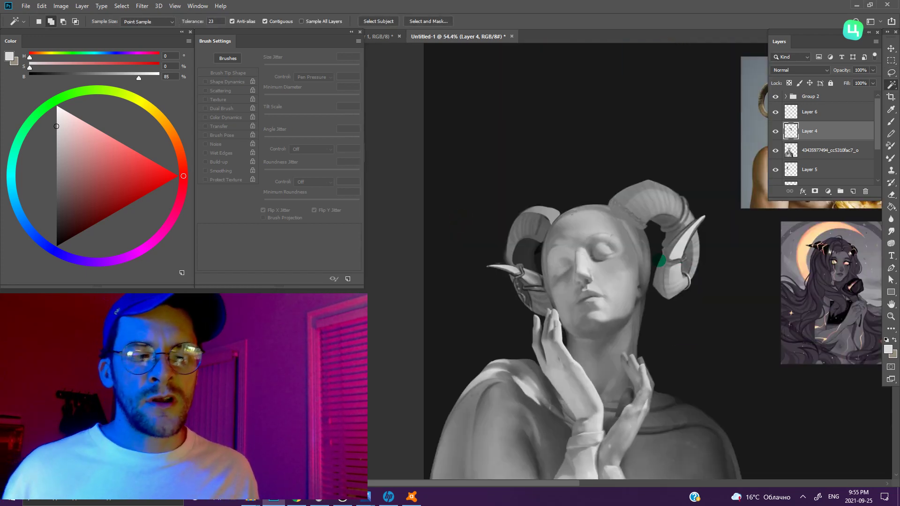
scroll(592, 203, "up", 2)
- Make Layer 5 active, lasso the area above the left horn, and hide Layer 5 to check it
left_click(822, 163)
scroll(662, 164, "up", 2)
key("l")
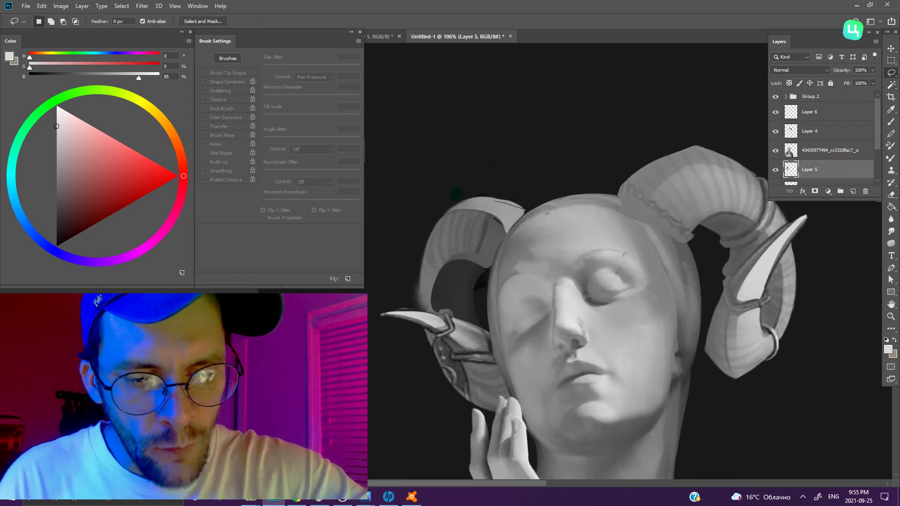
left_click_drag(524, 210, 543, 200)
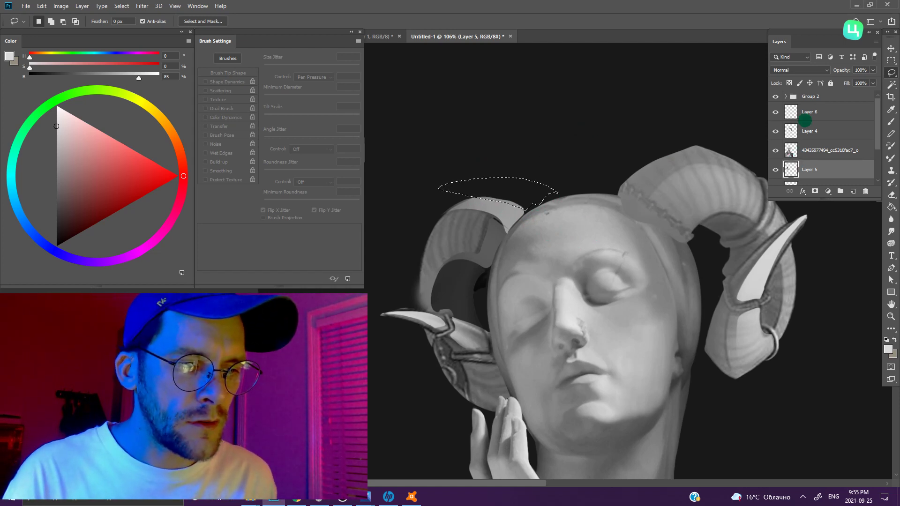
scroll(780, 169, "down", 1)
left_click(776, 158)
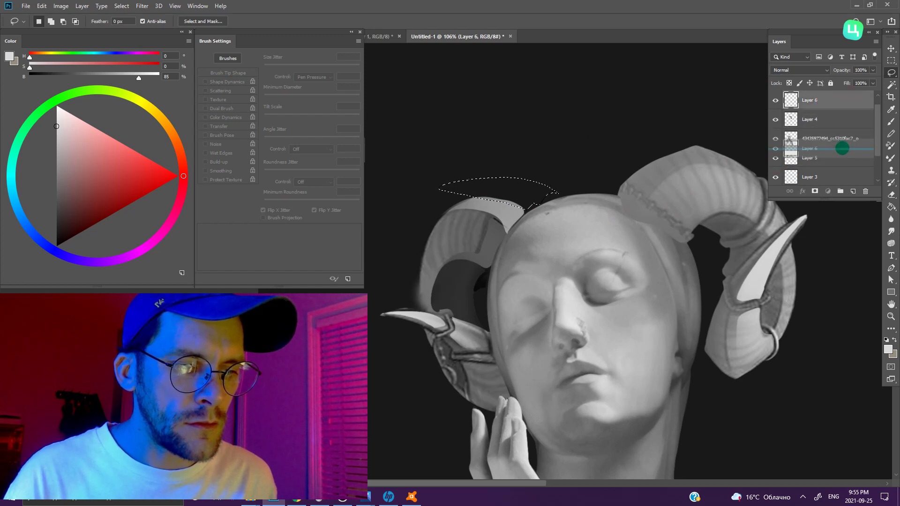
- Move Layer 6 below the photo layer, merge Layer 5 into it, and preview the selection in Quick Mask
left_click_drag(780, 100, 843, 149)
left_click(841, 164, "shift")
key("ctrl+e")
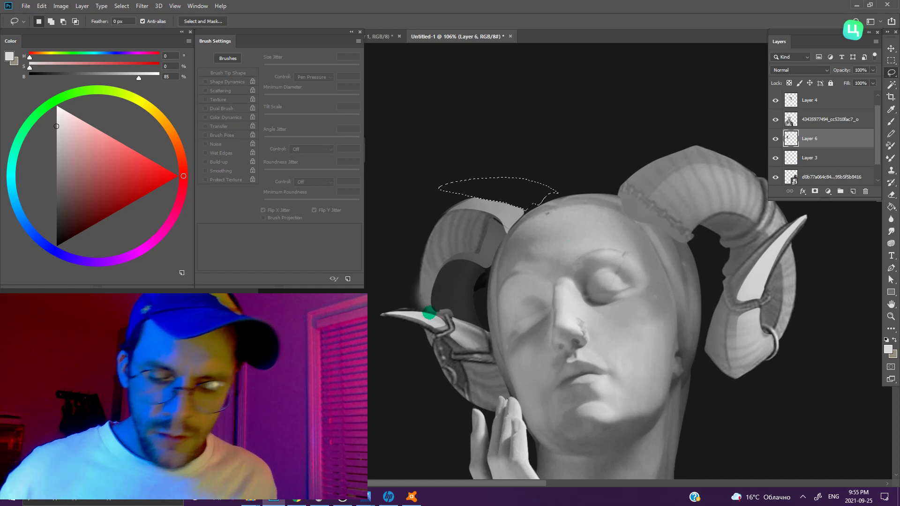
key("w")
key("q")
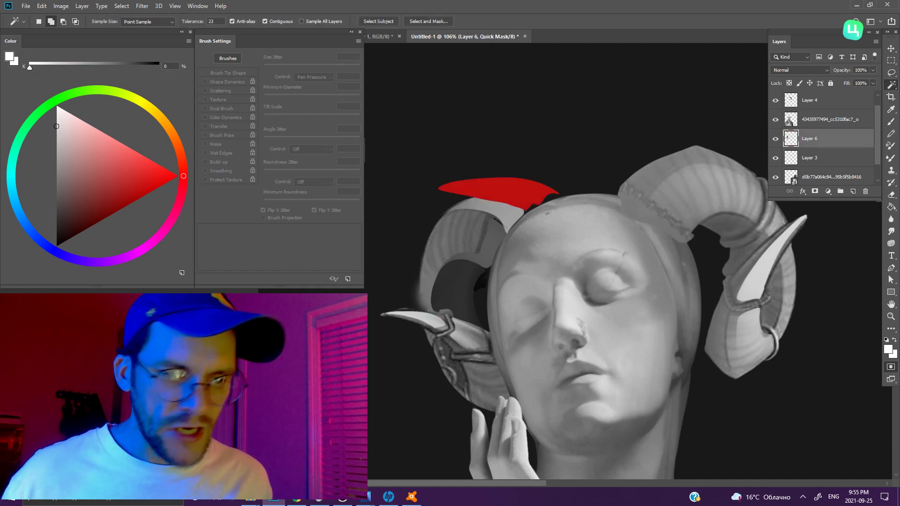
key("q")
- Bring the statue and references into view, then add a new empty Layer 7 above Layer 4
scroll(504, 293, "down", 3)
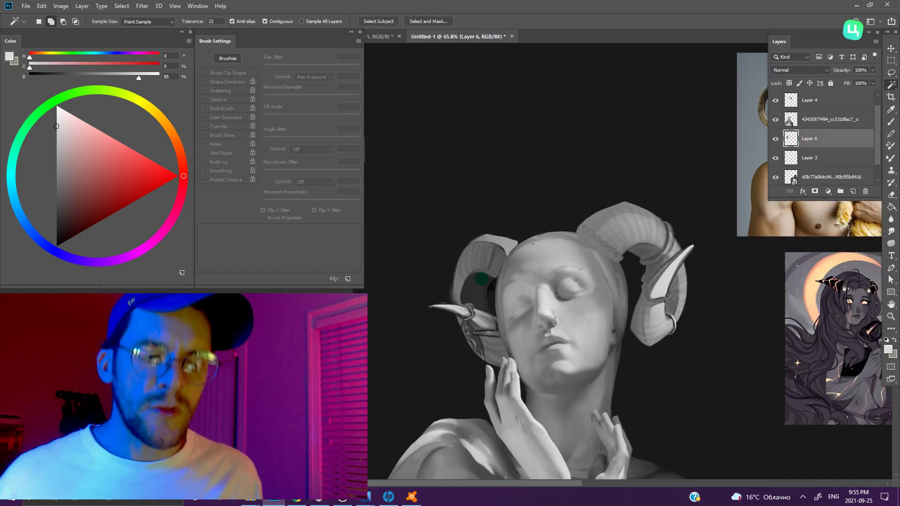
scroll(514, 259, "up", 2)
scroll(518, 257, "up", 2)
scroll(530, 255, "up", 1)
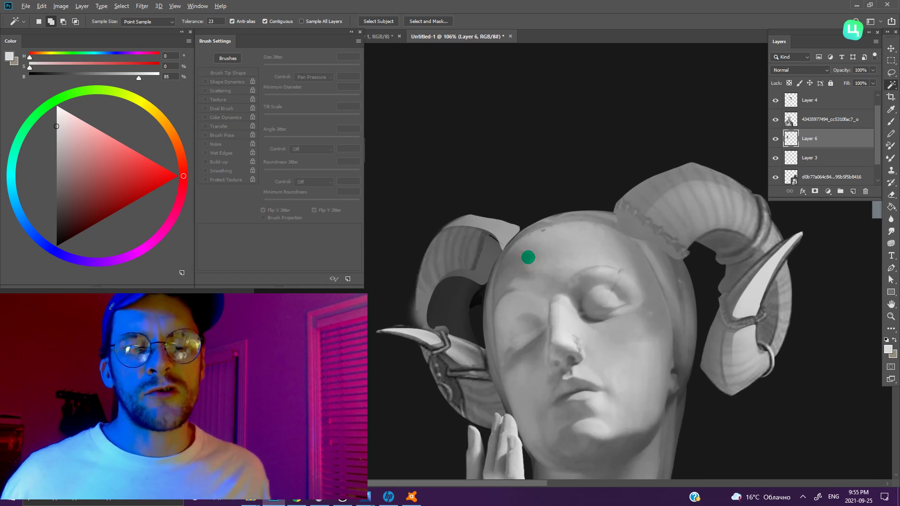
scroll(525, 253, "down", 1)
scroll(530, 253, "down", 1)
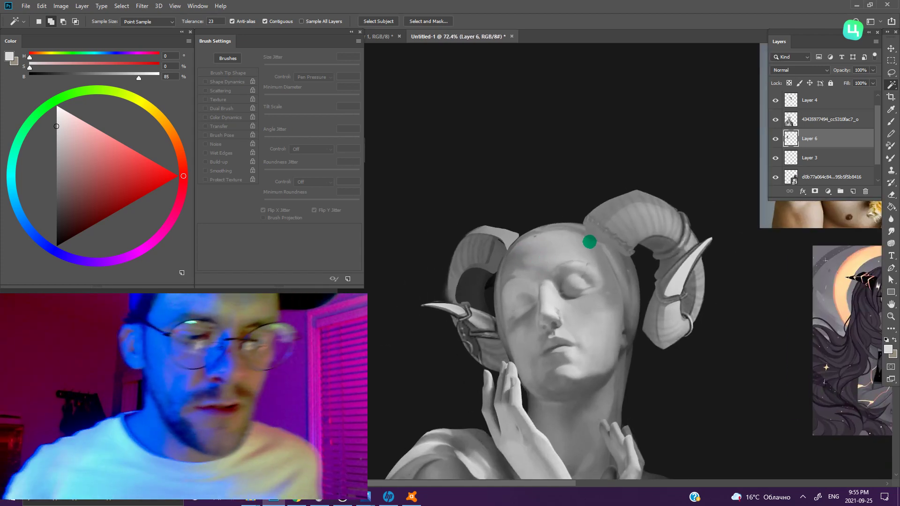
scroll(578, 270, "down", 2)
left_click_drag(578, 270, 533, 233)
scroll(625, 207, "up", 1)
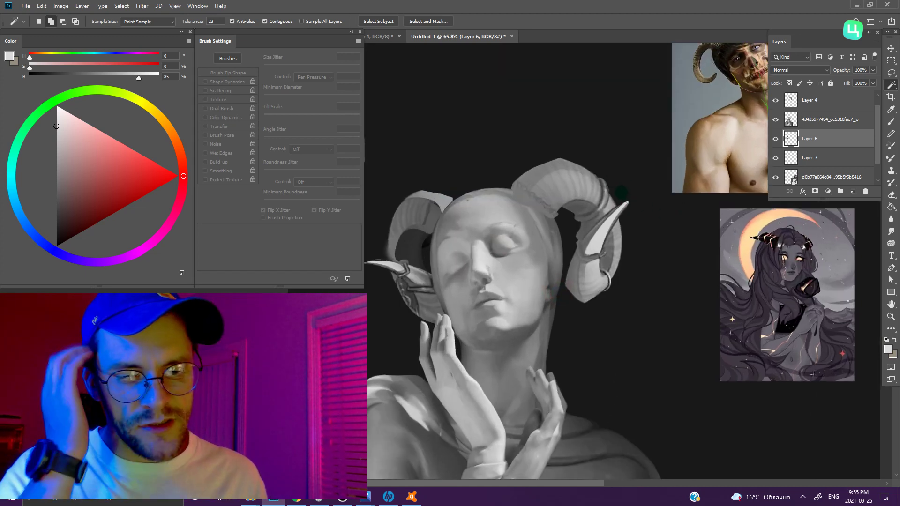
left_click(833, 99)
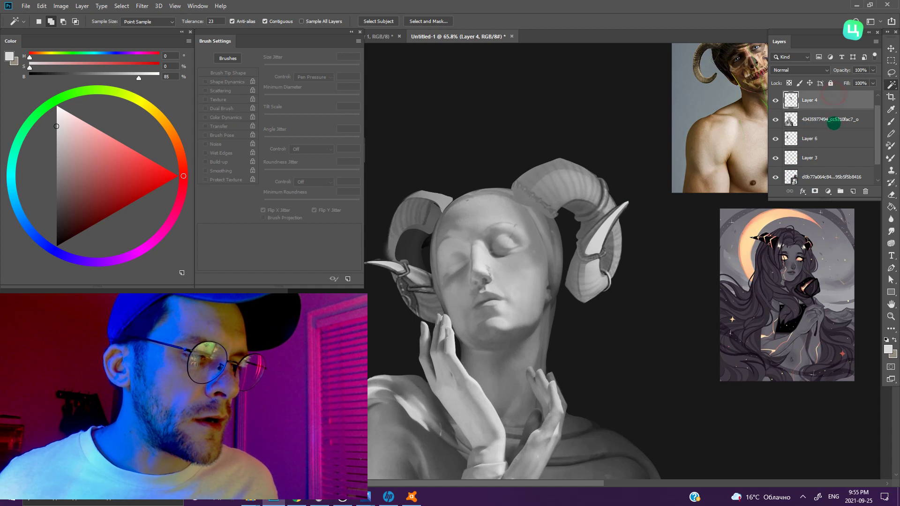
left_click(854, 192)
scroll(641, 222, "up", 1)
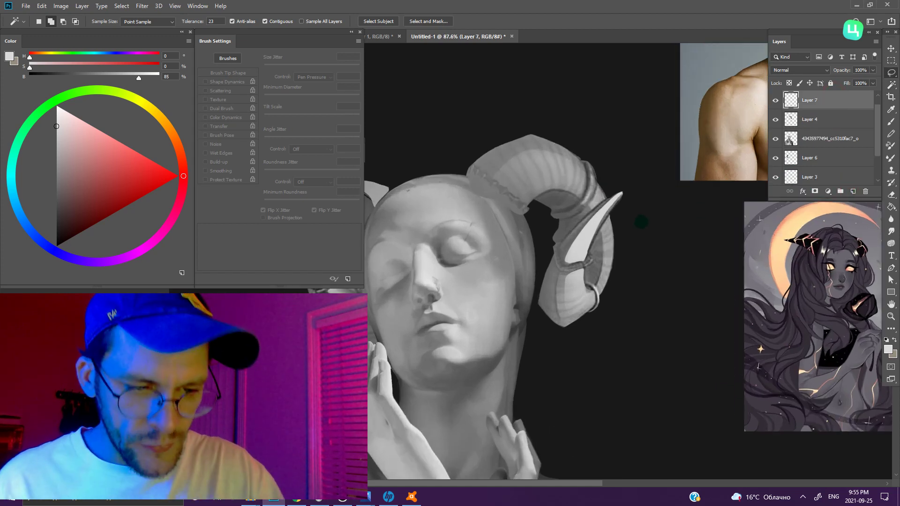
- Discard a small lasso on the right horn and sample a horn grey for the Brush
key("l")
mouse_move(583, 197)
left_mouse_down()
mouse_move(583, 177)
mouse_move(540, 141)
mouse_move(582, 196)
left_mouse_up()
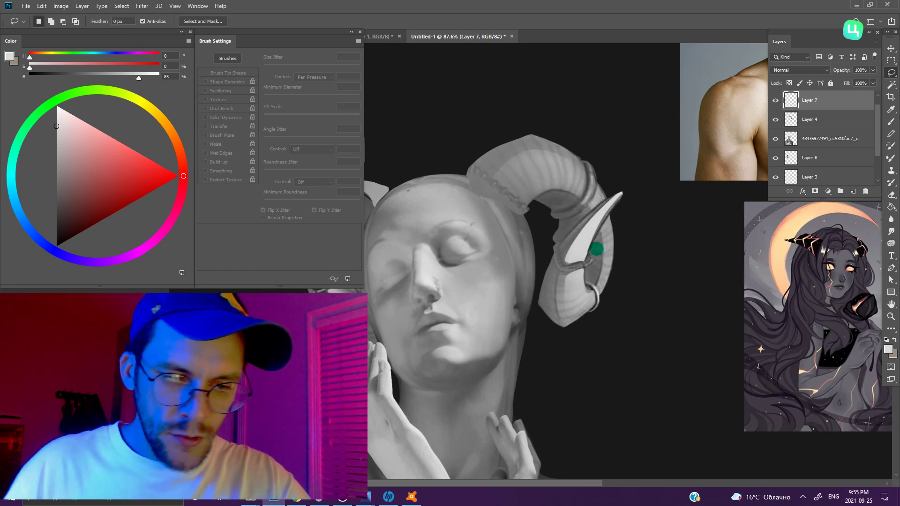
key("ctrl+d")
key("b")
left_click(585, 238, "alt")
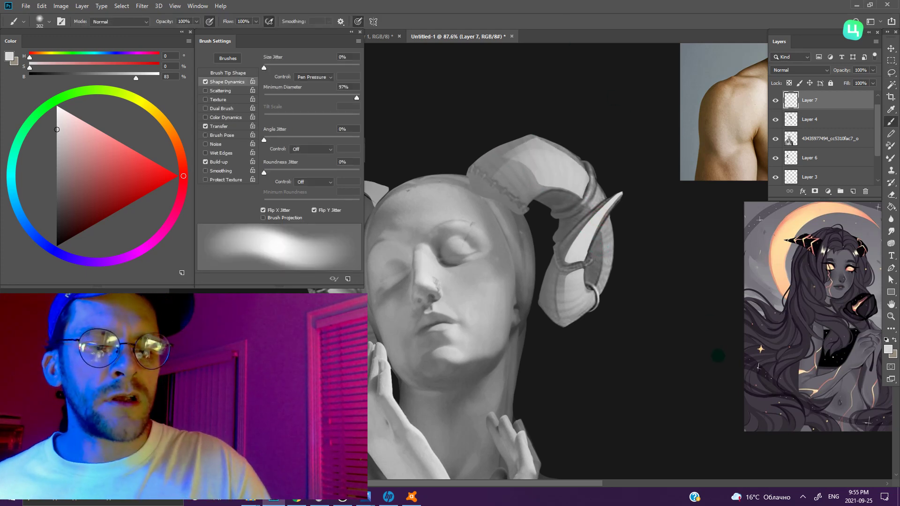
- Zoom in to inspect the right horn's banded shading, then zoom back out to the face
scroll(703, 352, "down", 2)
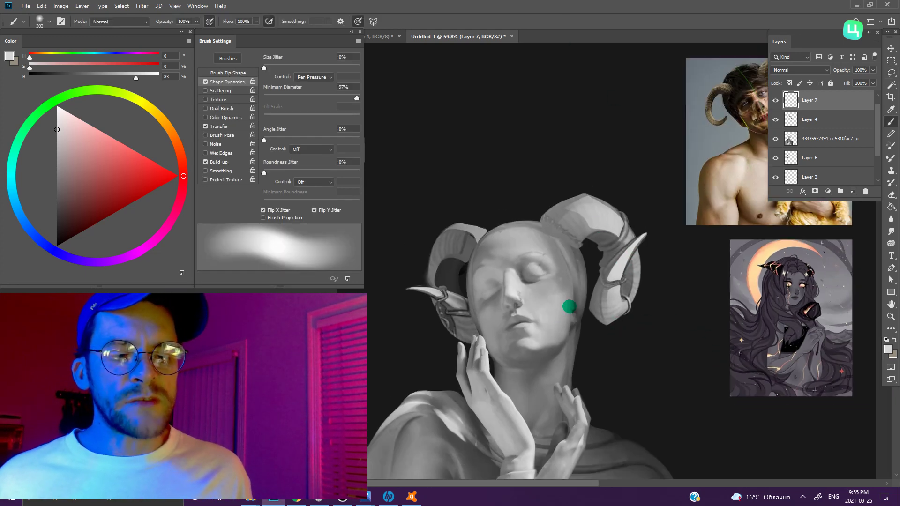
scroll(605, 261, "up", 2)
scroll(590, 246, "up", 3)
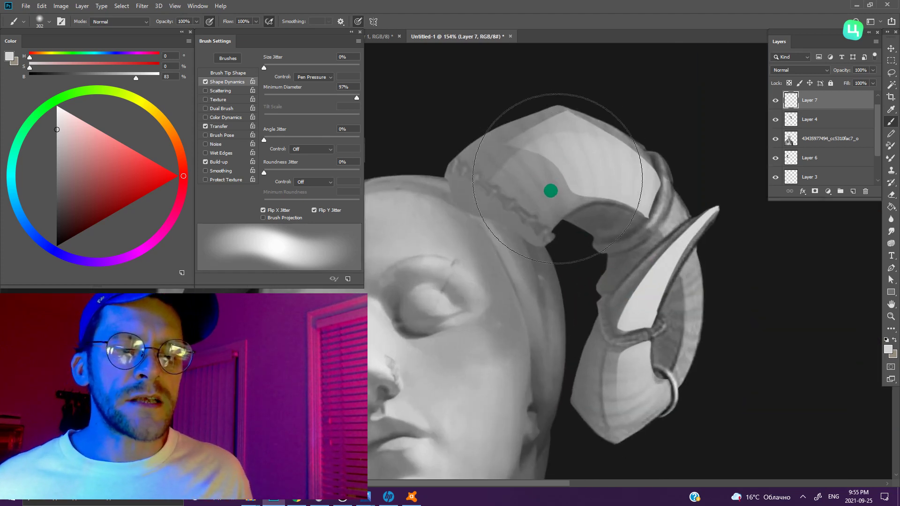
scroll(558, 188, "down", 2)
scroll(573, 173, "up", 3)
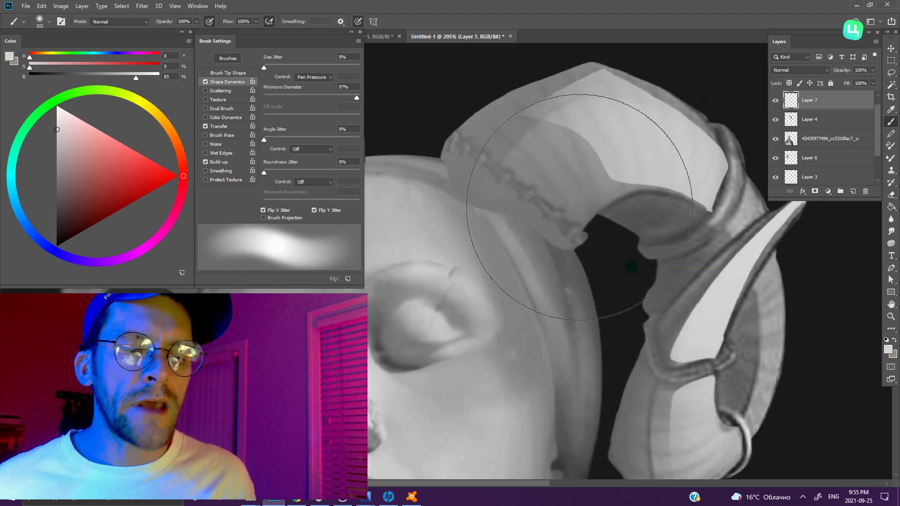
scroll(577, 164, "up", 2)
scroll(527, 295, "down", 5)
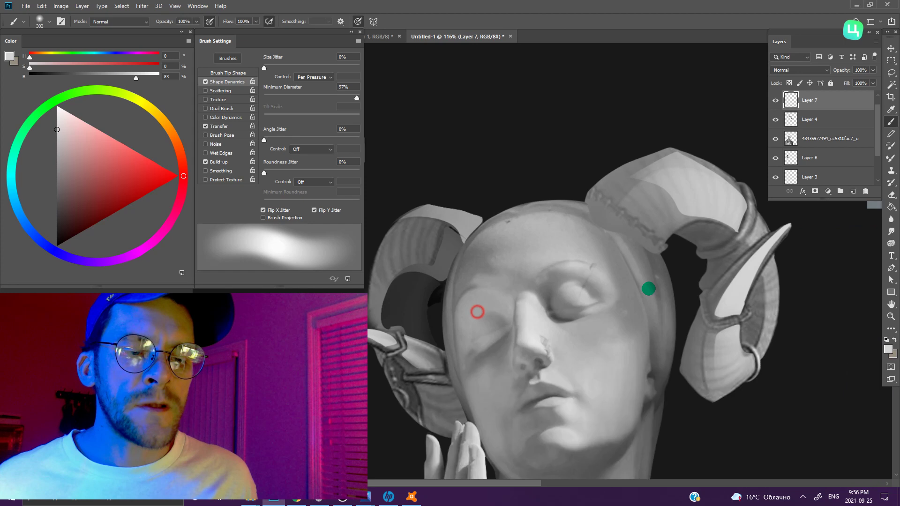
key("l")
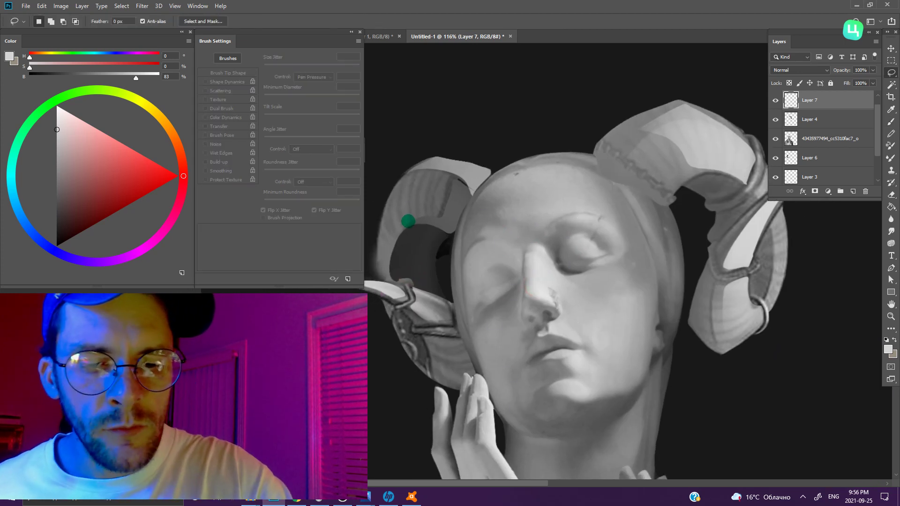
- Lasso the left horn's outer edge behind the ear and shade it with dark grey
left_click_drag(408, 221, 407, 176)
left_click_drag(377, 257, 407, 231)
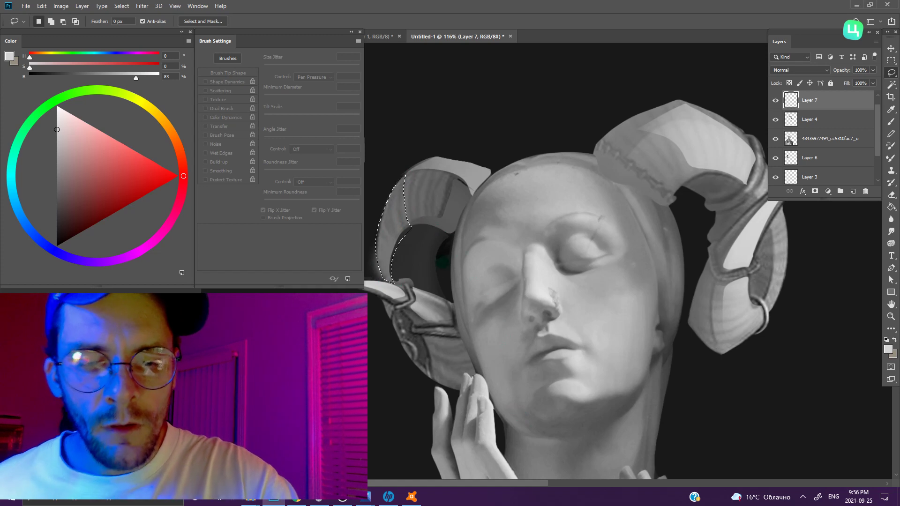
key("b")
key("x")
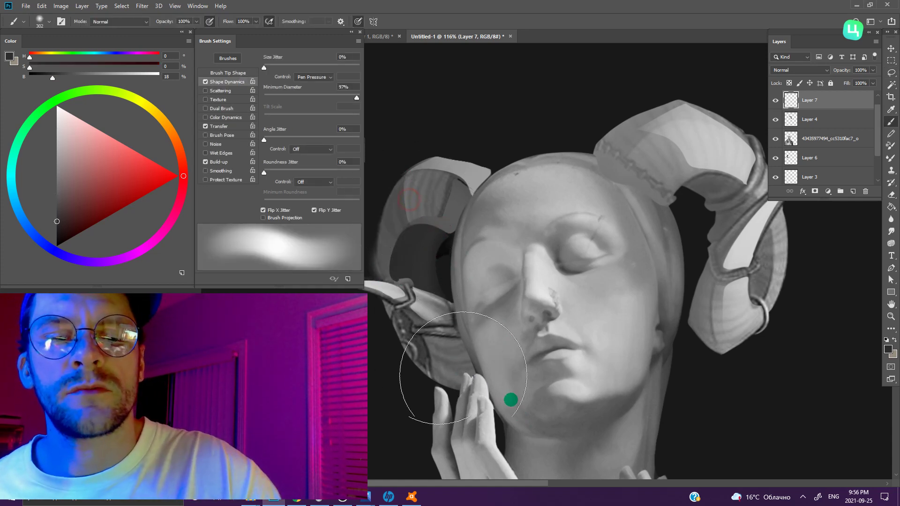
scroll(514, 336, "down", 2)
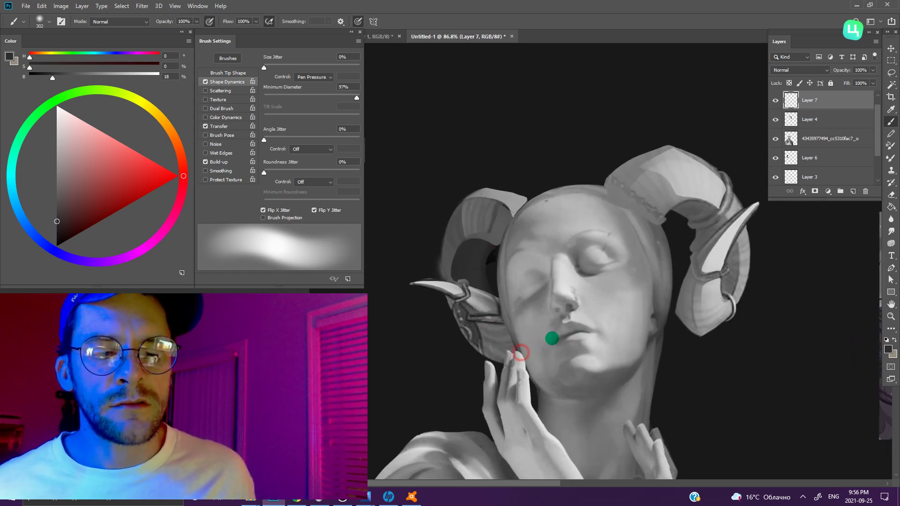
scroll(500, 356, "up", 3)
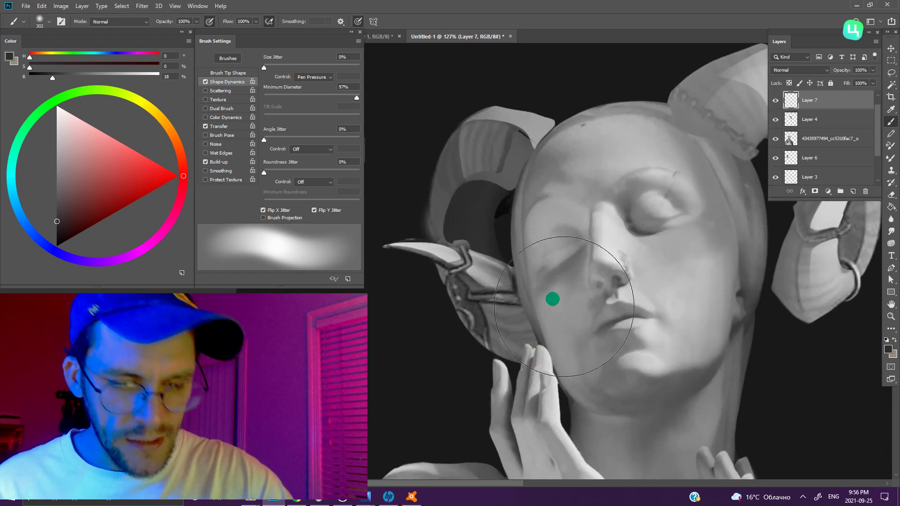
- Drop the selection, sample the nose's light grey, and bring the reference images into view
key("l")
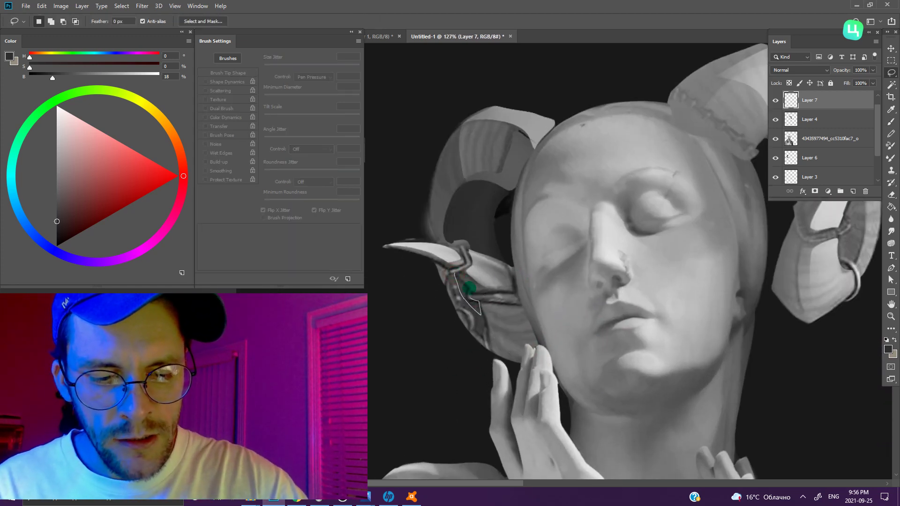
key("ctrl+d")
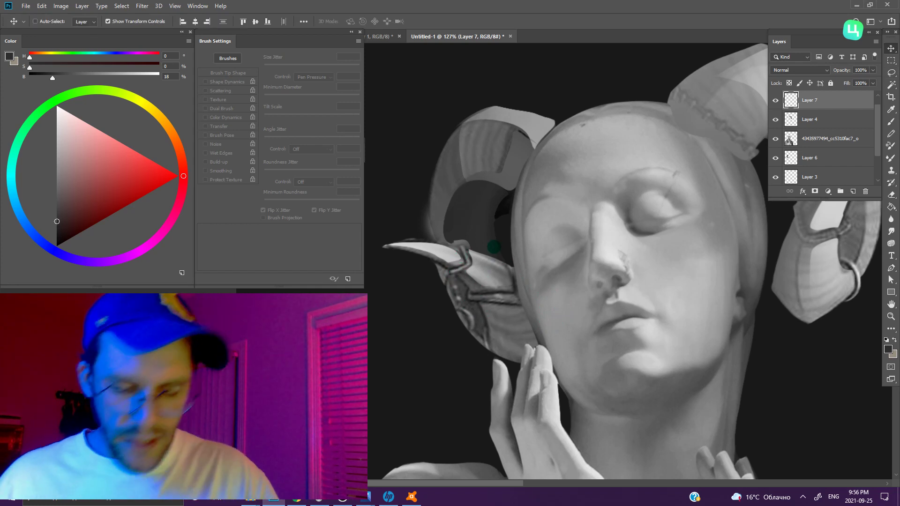
key("b")
left_click(612, 251, "alt")
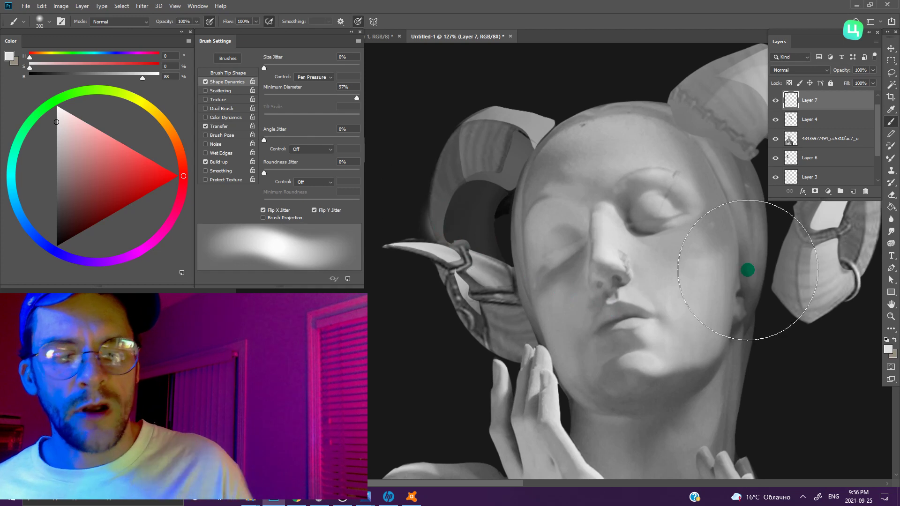
scroll(732, 276, "down", 3)
scroll(725, 281, "down", 1)
left_click_drag(725, 281, 656, 296)
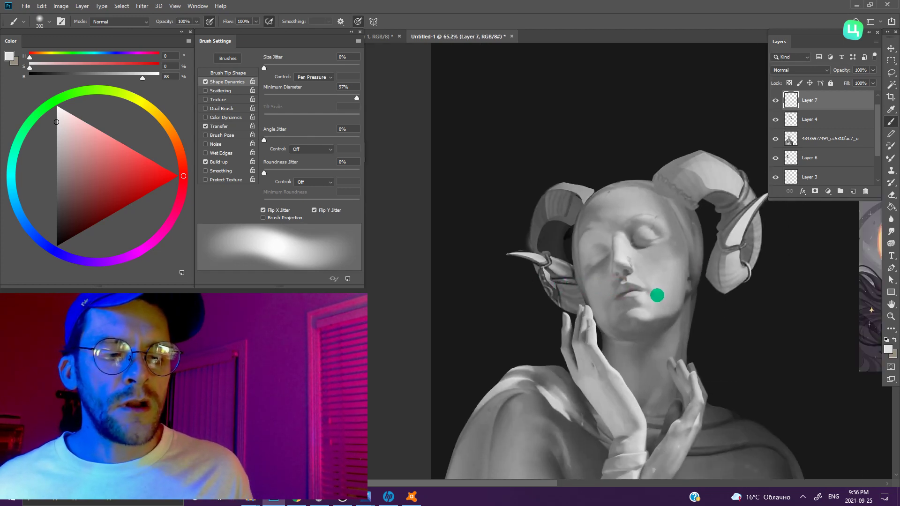
scroll(601, 261, "up", 1)
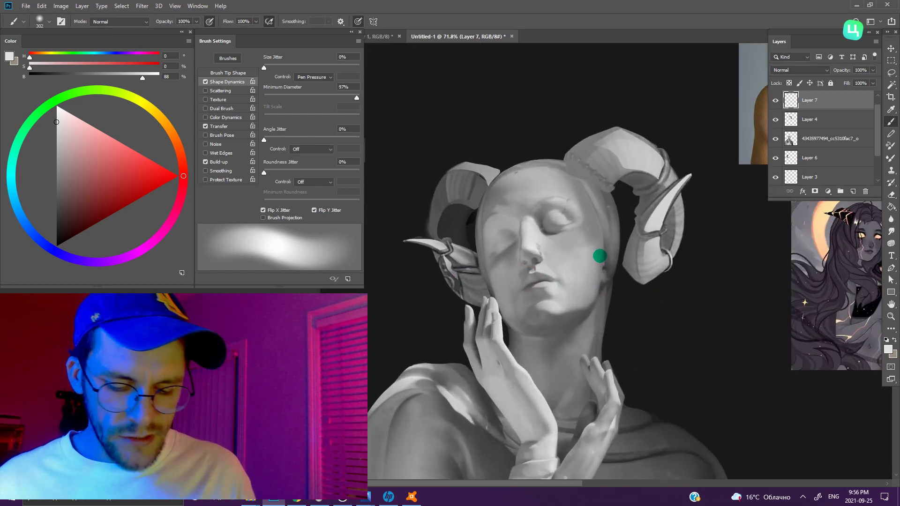
- Select the top edge of the right horn and make Layer 4 active
key("l")
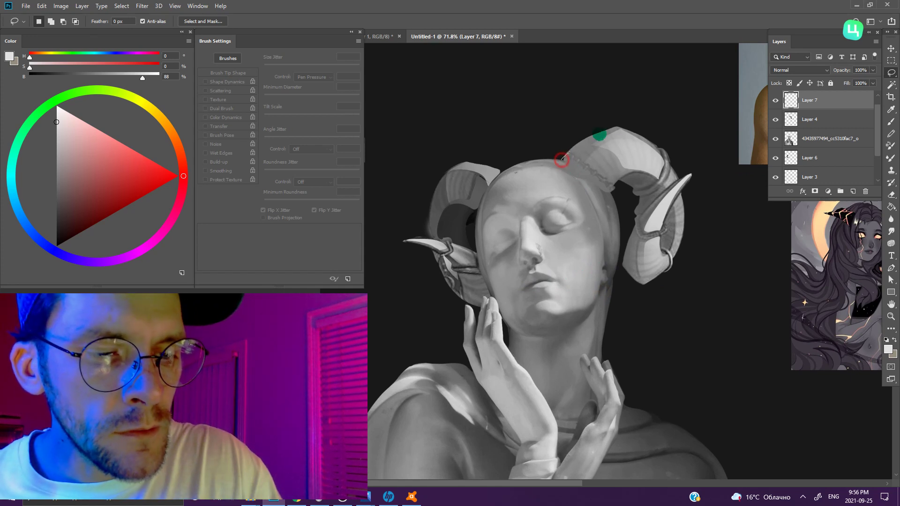
left_click_drag(562, 160, 561, 158)
left_click(825, 121)
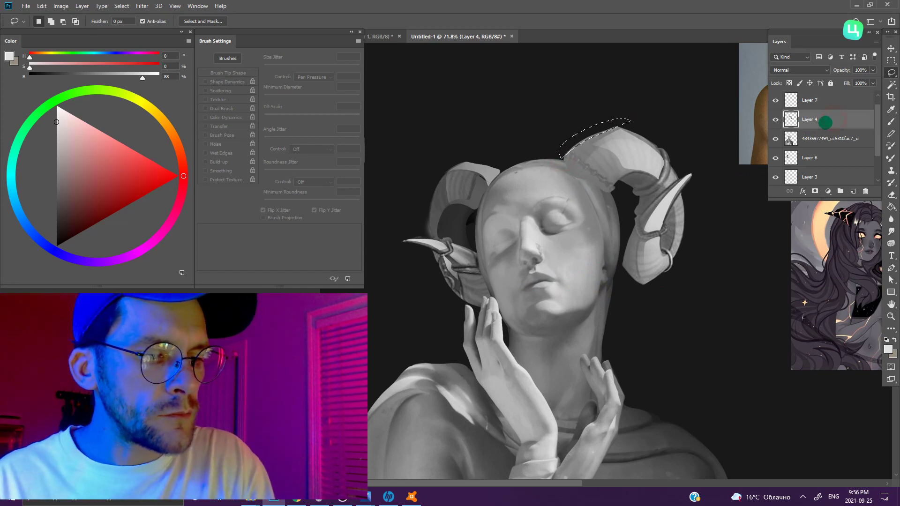
key("w")
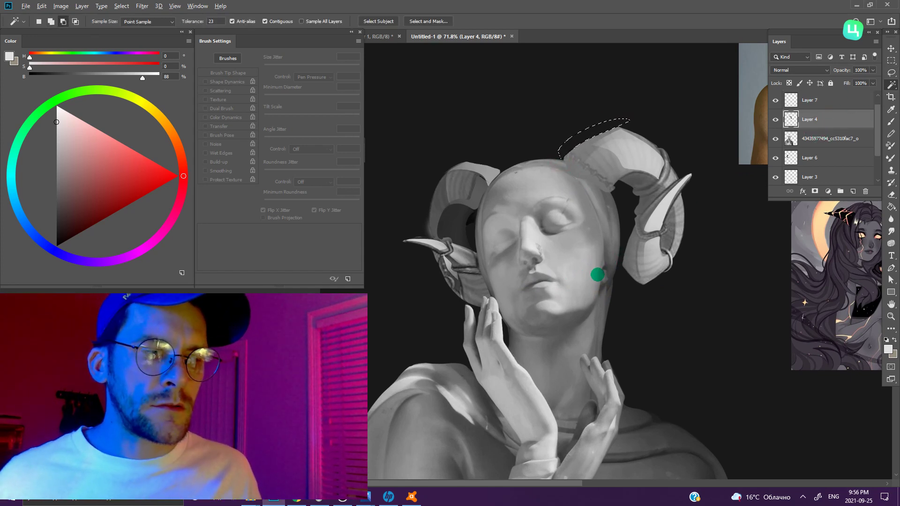
scroll(598, 275, "down", 2)
scroll(593, 351, "down", 1)
scroll(633, 332, "down", 1)
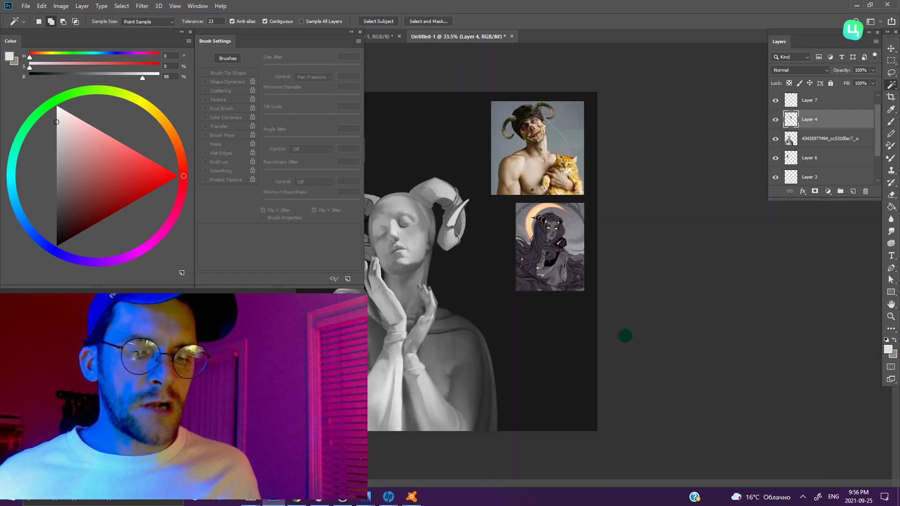
- Toggle Layer 6 to compare, then show and select Layer 7
scroll(430, 342, "up", 1)
scroll(577, 328, "up", 1)
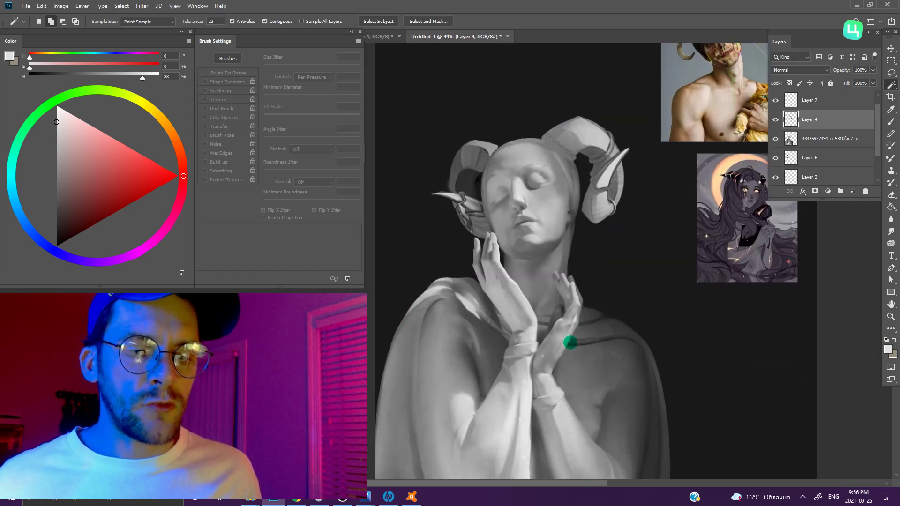
left_click(775, 158)
left_click(775, 100)
left_click(839, 100)
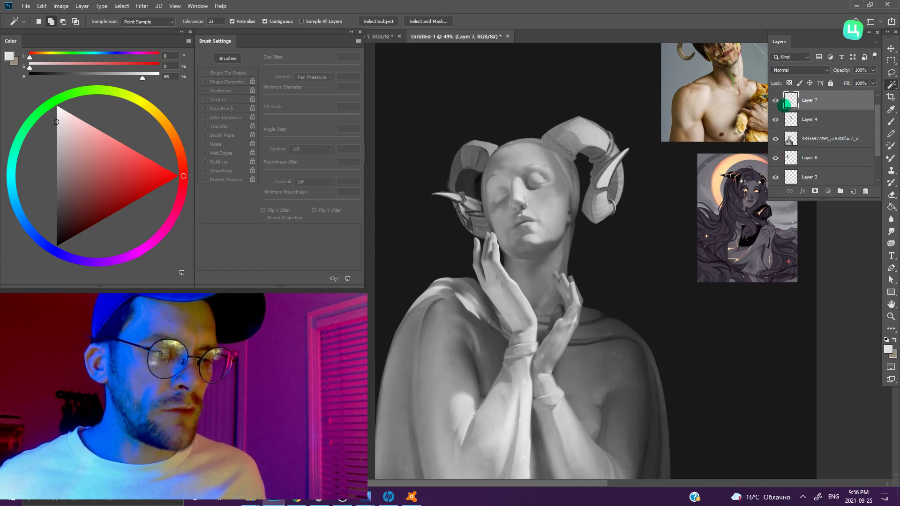
- Lasso the left horn, cut it to a new Layer 8, and drag it below the photo layer
key("l")
left_click_drag(492, 267, 462, 288)
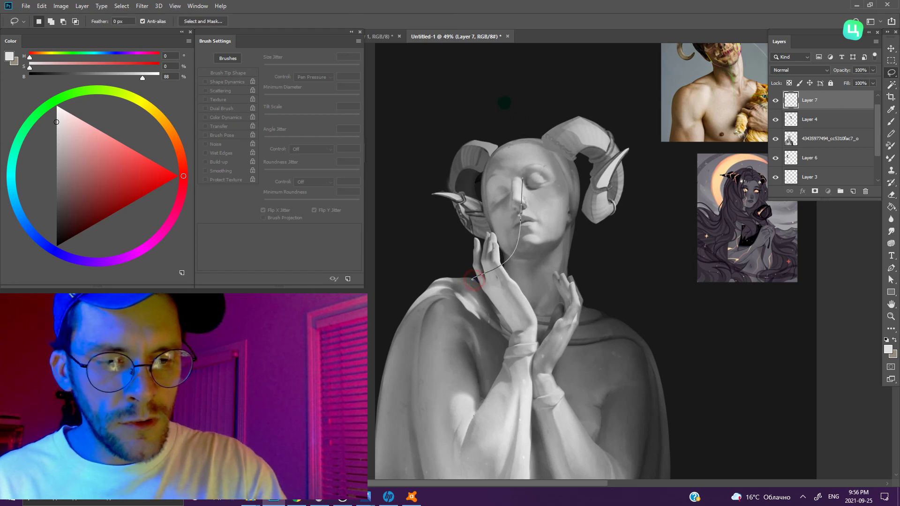
key("w")
right_click(488, 187)
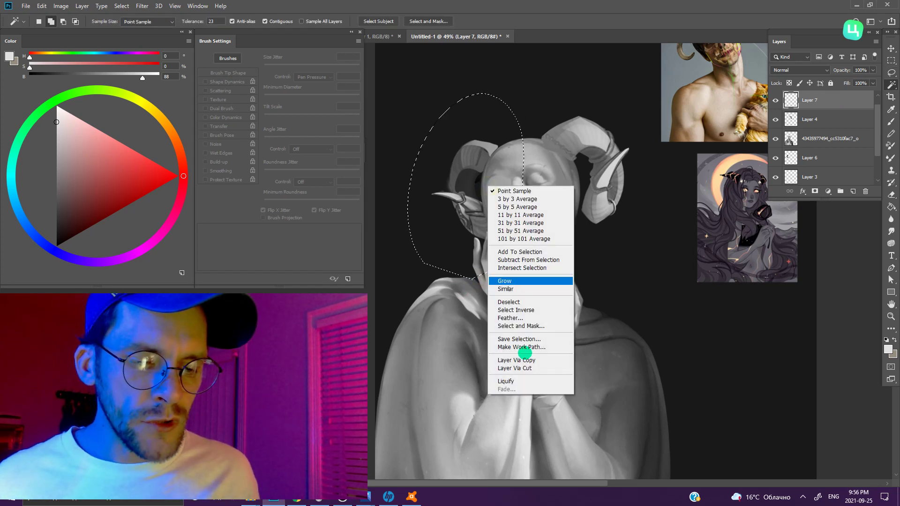
left_click(524, 368)
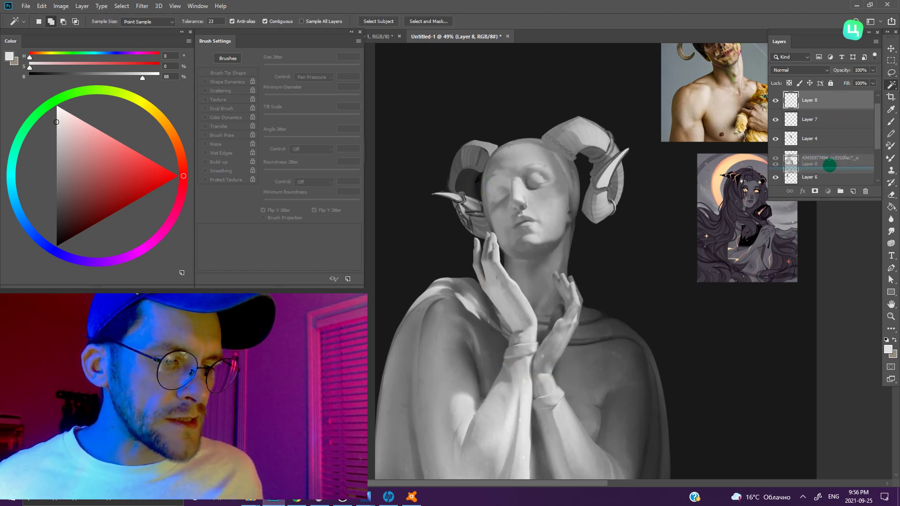
left_click_drag(834, 100, 805, 175)
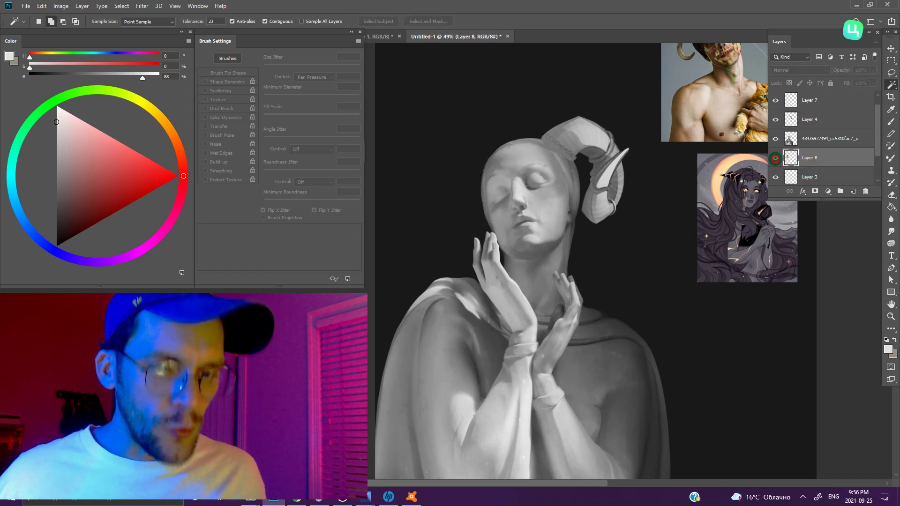
left_click(891, 48)
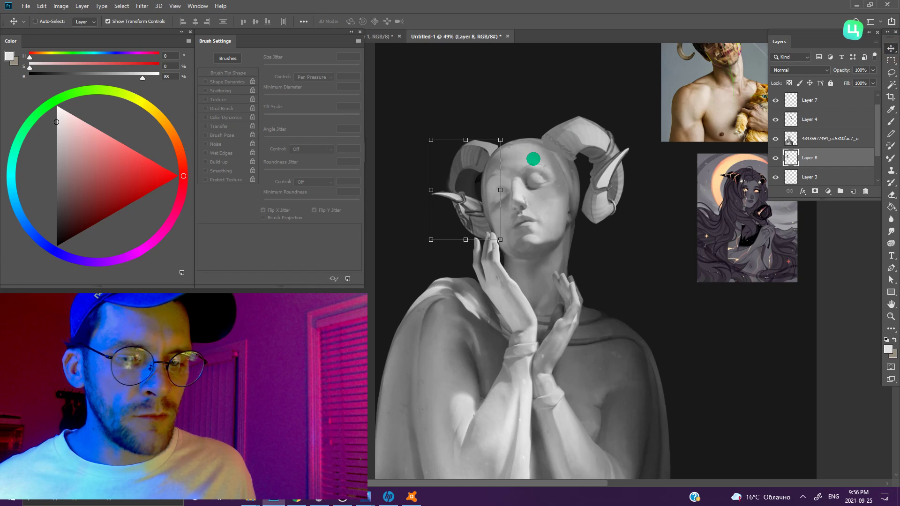
- Warp the Layer 8 horn's top corner, middle and lower curve to wrap the head, then commit
left_click(488, 185)
right_click(491, 181)
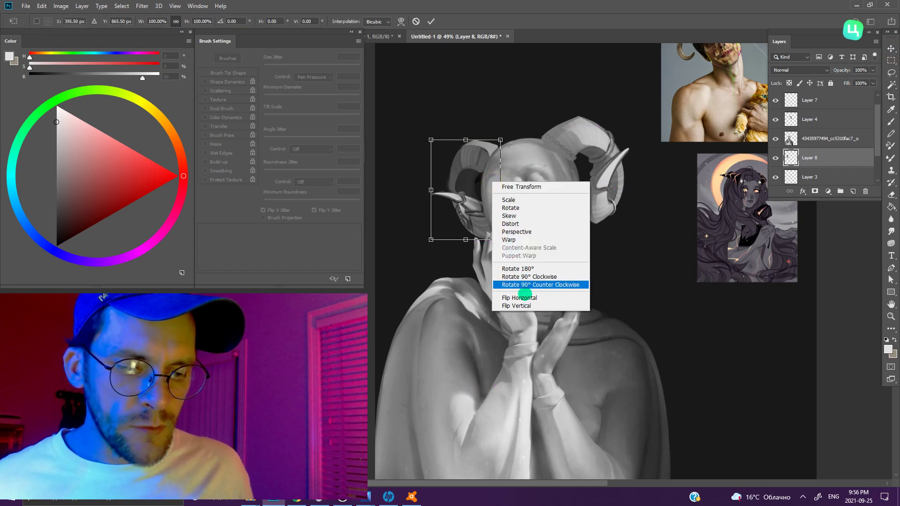
left_click(516, 239)
scroll(445, 191, "up", 1)
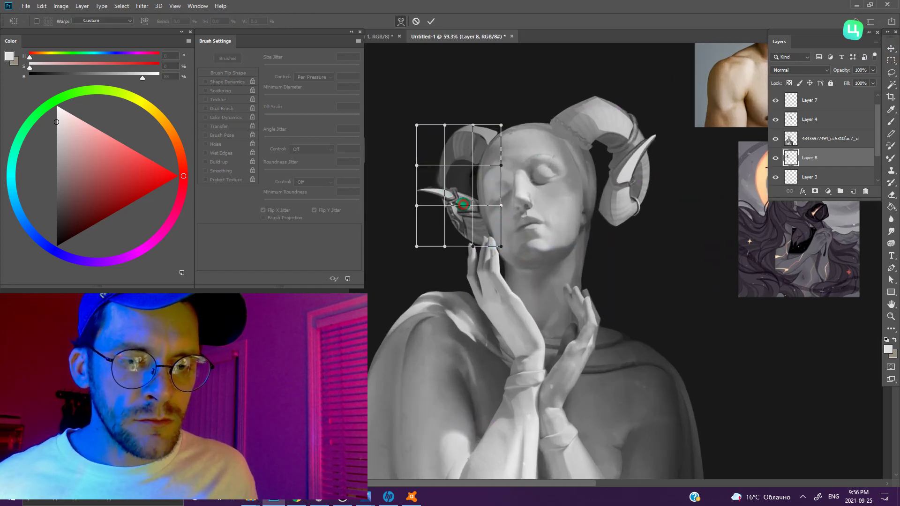
mouse_move(480, 206)
left_mouse_down()
mouse_move(437, 185)
mouse_move(483, 151)
left_mouse_up()
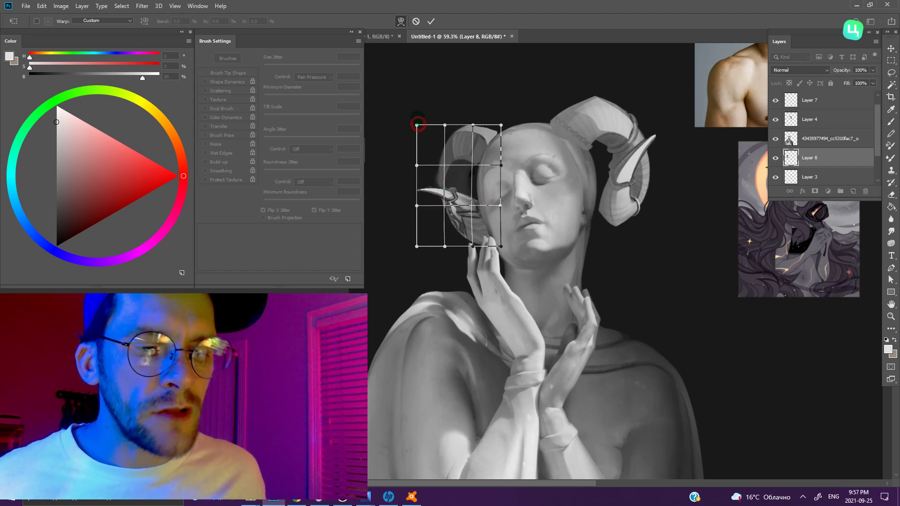
left_click_drag(417, 125, 417, 118)
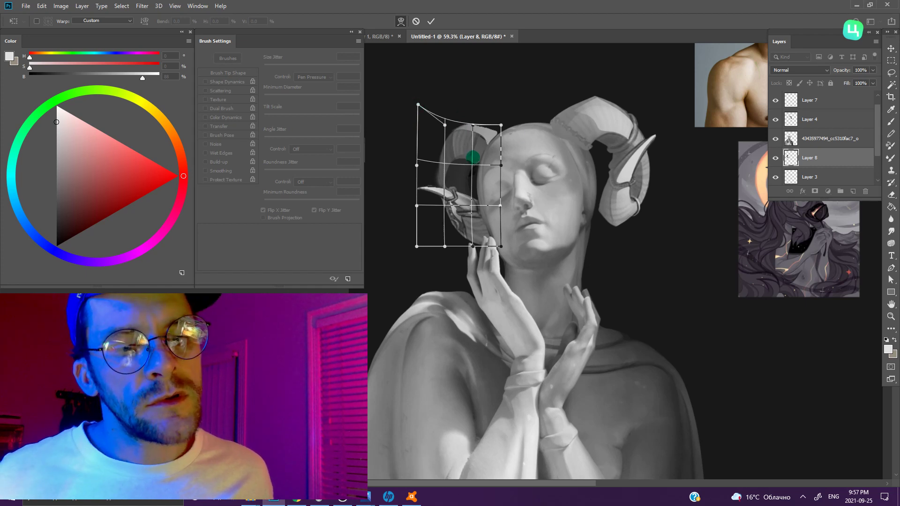
left_click_drag(474, 159, 478, 164)
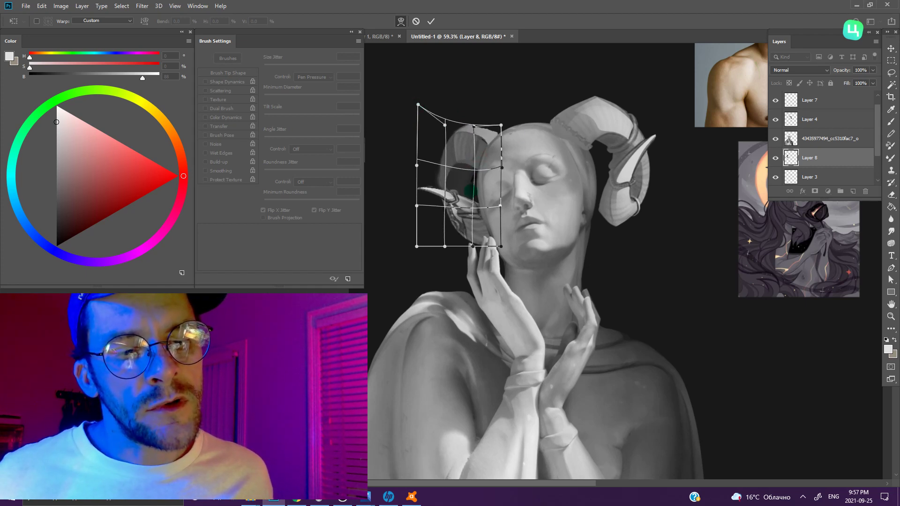
mouse_move(468, 225)
left_mouse_down()
mouse_move(460, 234)
mouse_move(455, 208)
left_mouse_up()
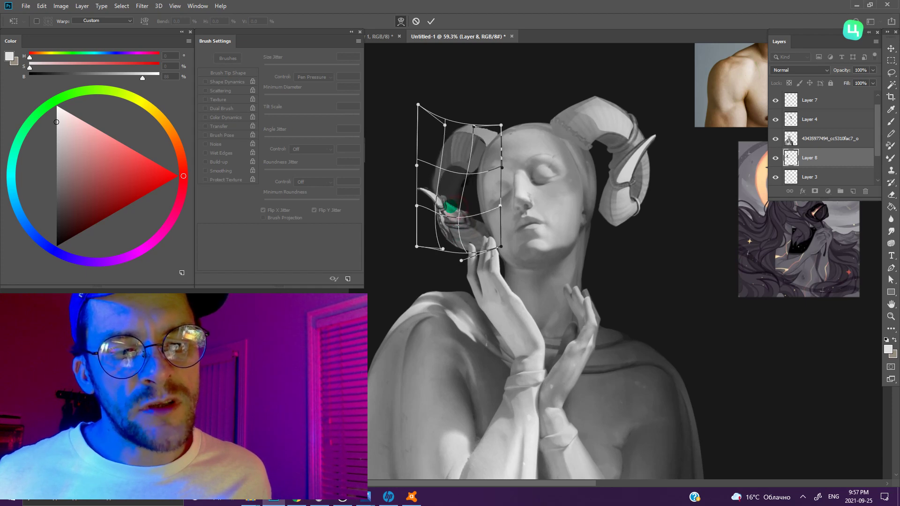
left_click_drag(477, 144, 495, 138)
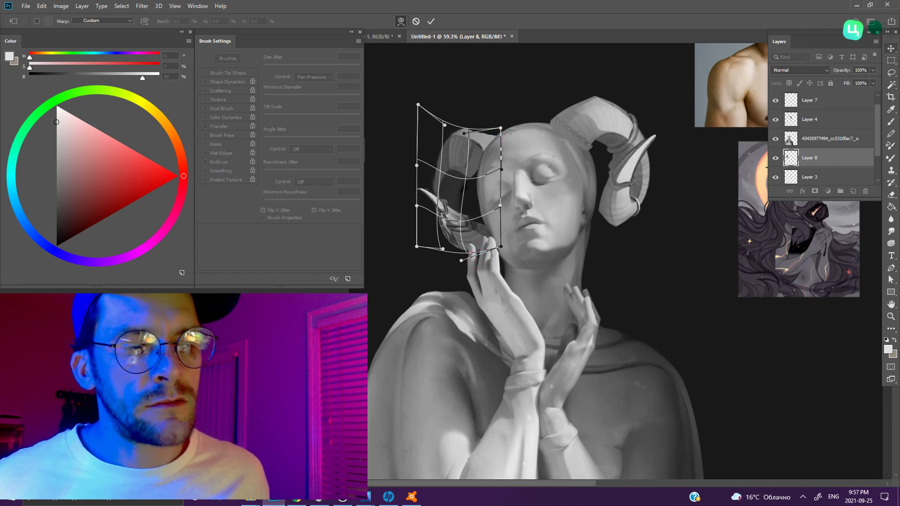
key("Return")
key("w")
scroll(530, 199, "down", 2)
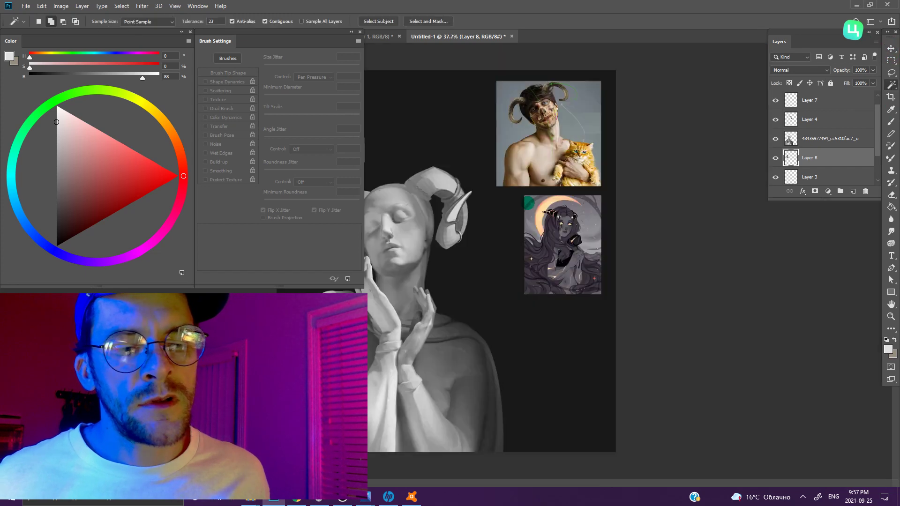
- Add a new empty Layer 9 above Layer 4 and pick the Brush
scroll(638, 228, "up", 3)
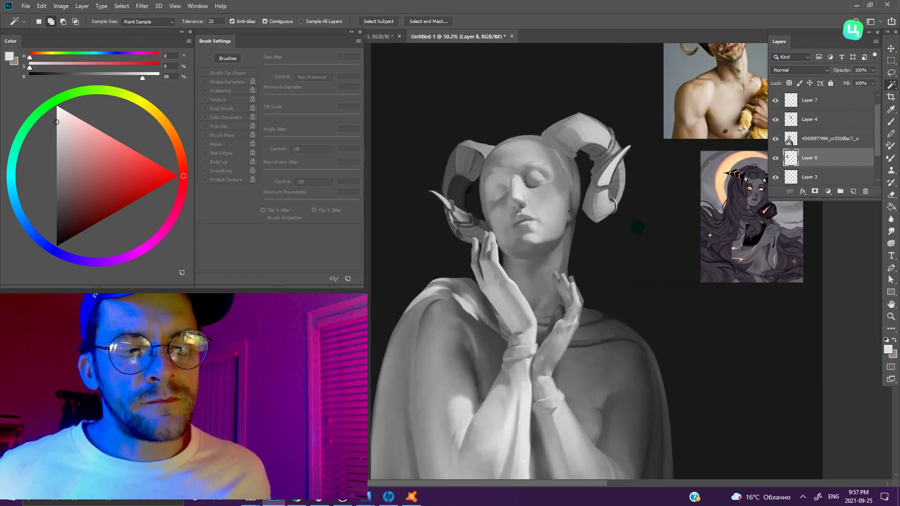
scroll(522, 153, "up", 1)
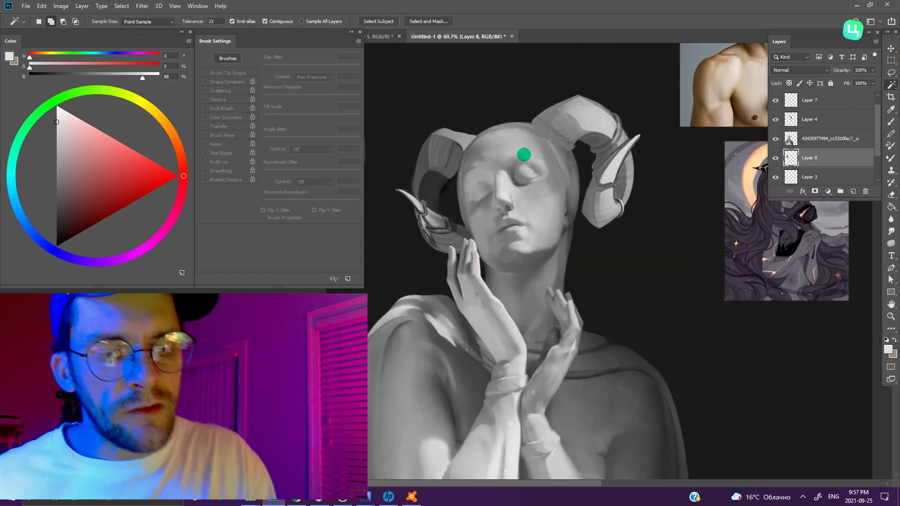
left_click(827, 138)
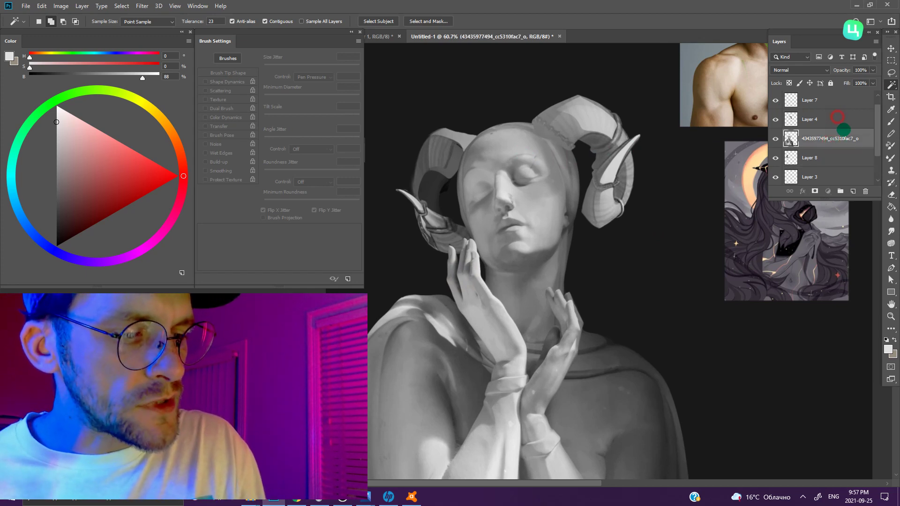
left_click(825, 119)
left_click(853, 191)
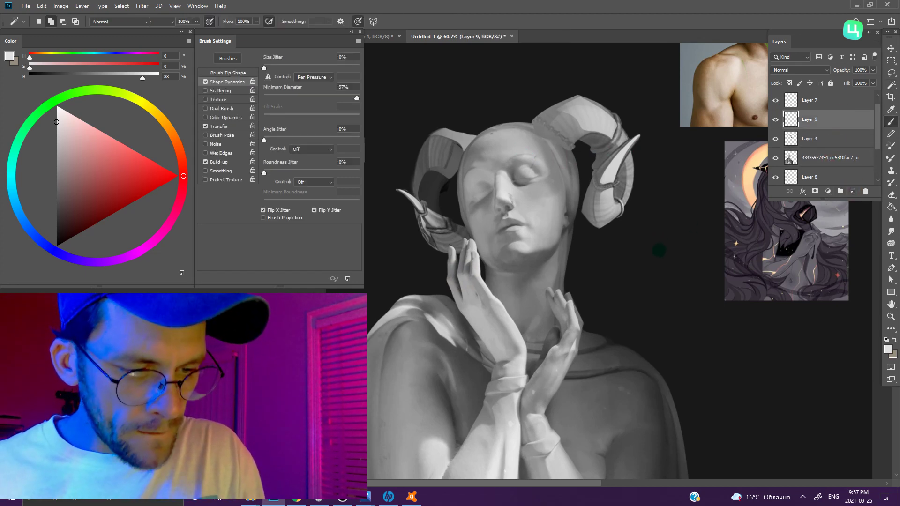
key("b")
- Resize the brush, try and undo a yellow-green line across the face, then choose magenta
mouse_move(640, 255)
left_mouse_down()
mouse_move(609, 270)
mouse_move(645, 313)
left_mouse_up()
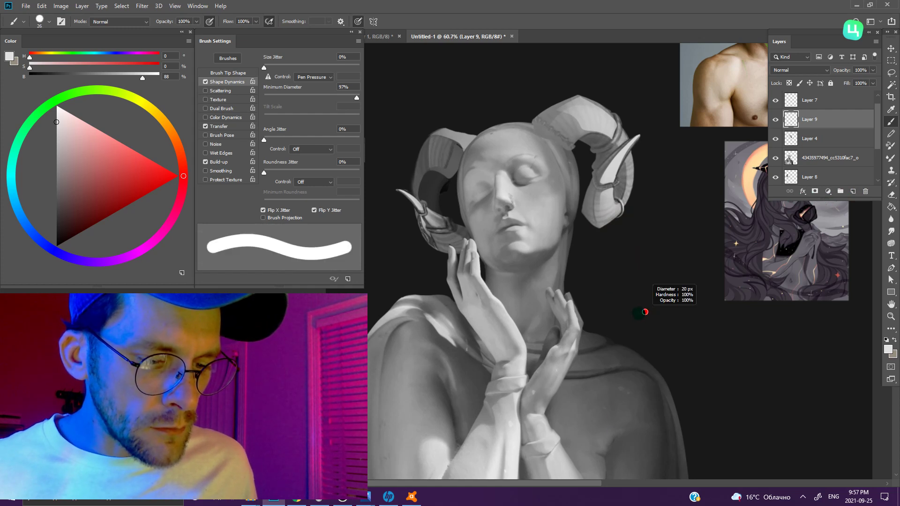
left_click(73, 92)
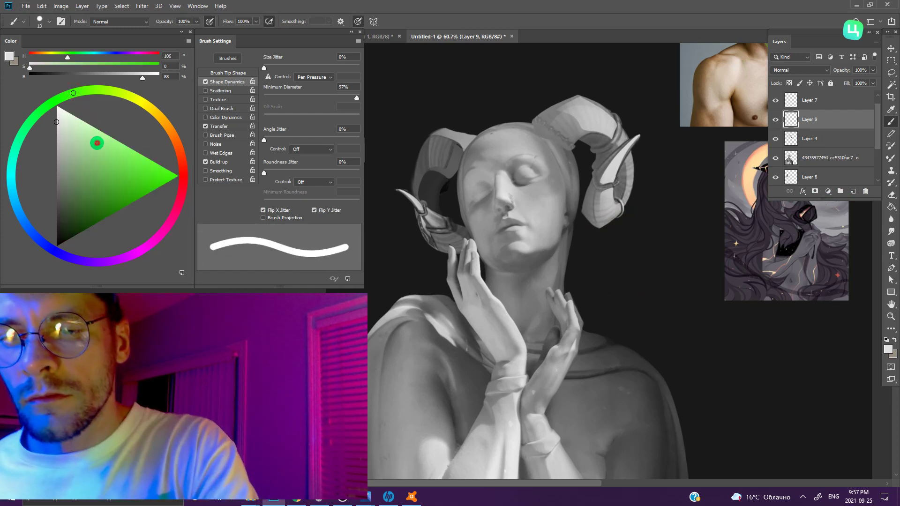
left_click(163, 184)
left_click(123, 97)
left_click_drag(438, 232, 593, 197)
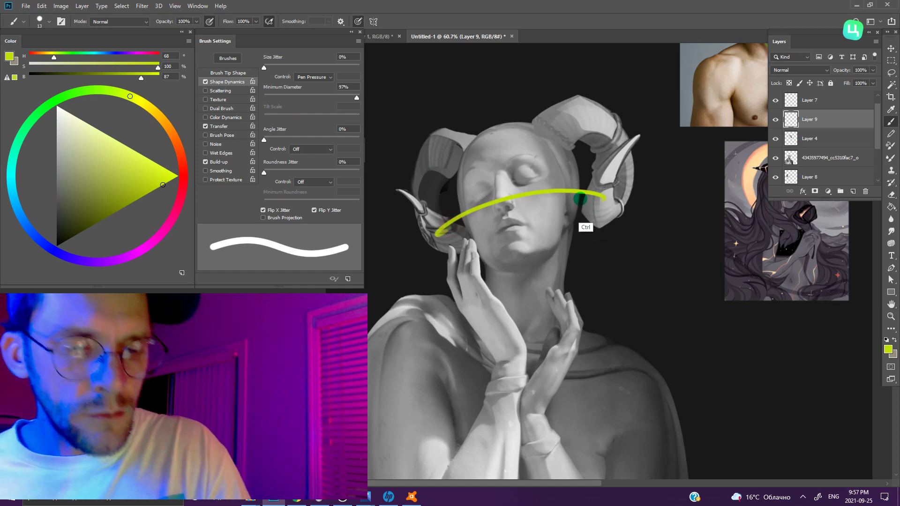
key("ctrl+z")
left_click(174, 138)
left_click(160, 219)
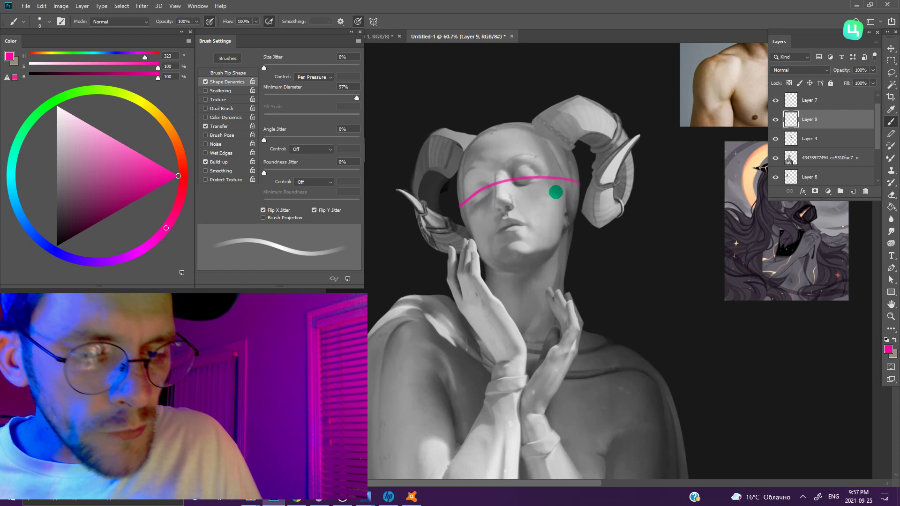
- Try curved pink lines across the eyes, undoing both attempts
scroll(573, 201, "up", 2)
scroll(527, 205, "up", 2)
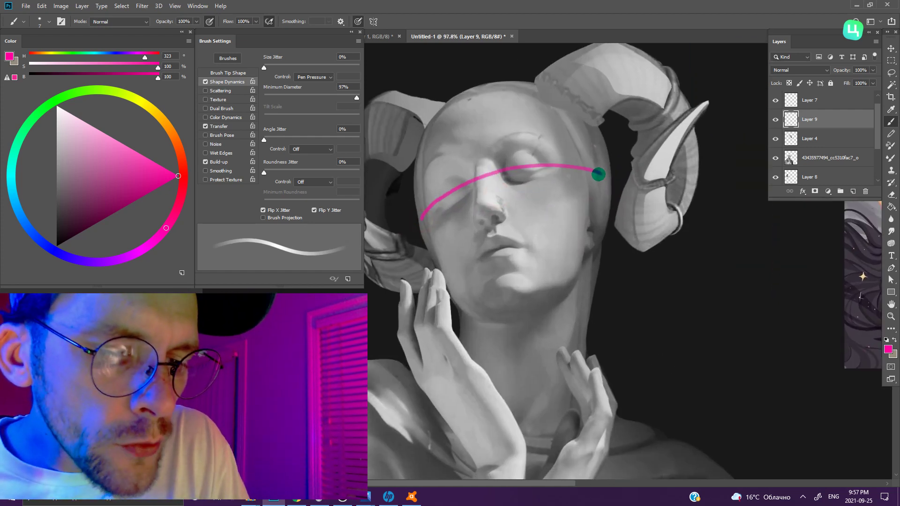
key("ctrl+z")
mouse_move(420, 216)
left_mouse_down()
mouse_move(458, 191)
mouse_move(585, 167)
left_mouse_up()
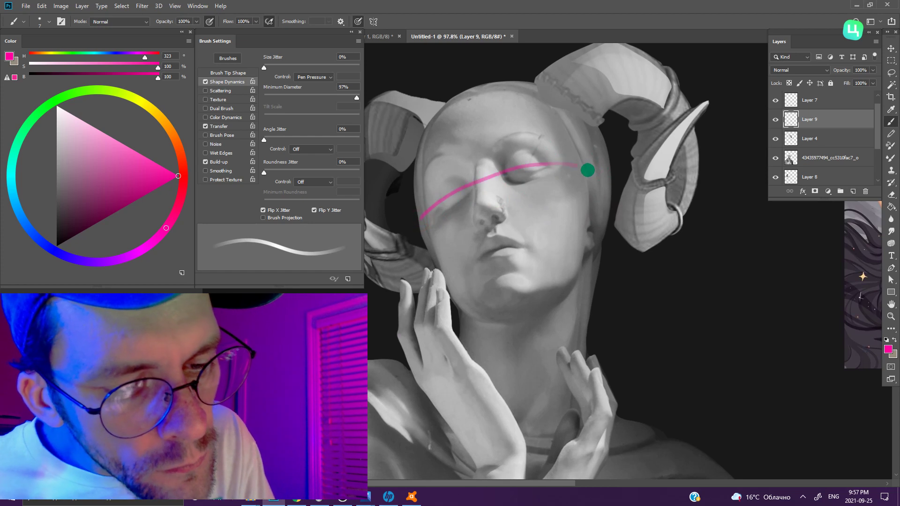
key("ctrl+z")
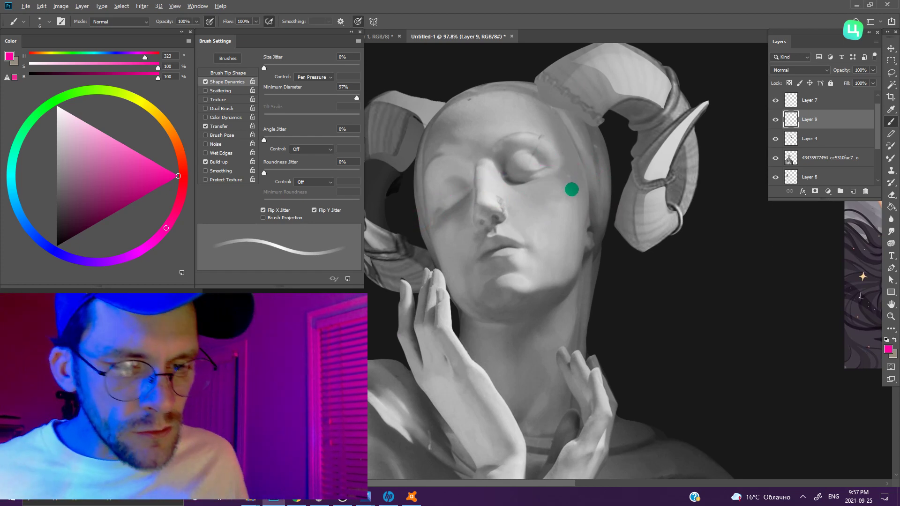
scroll(572, 189, "up", 3)
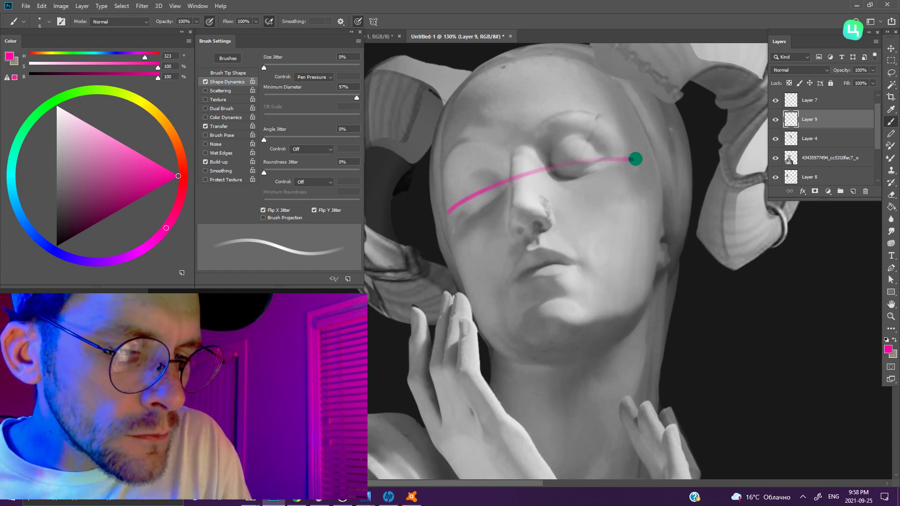
- Mark dots at the outer right brow and left temple and draw the brow guide
left_click(611, 125)
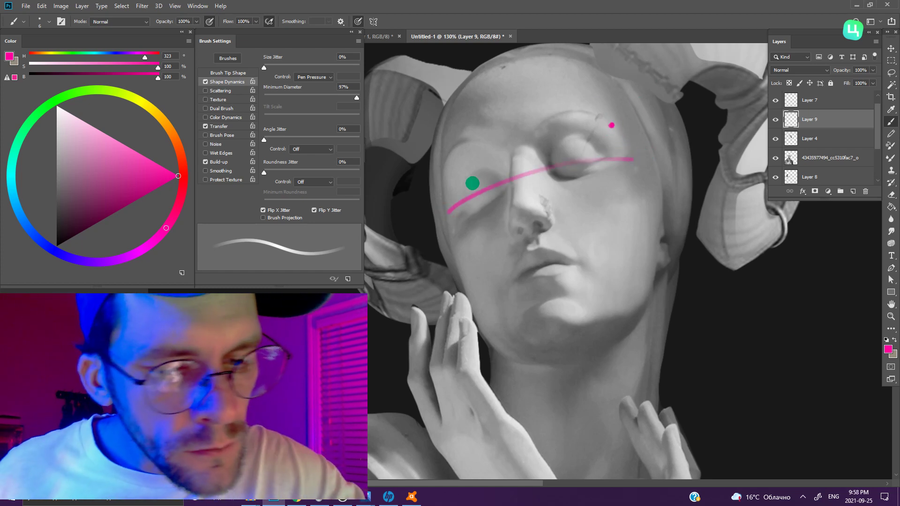
left_click(446, 173)
left_click_drag(444, 174, 612, 113)
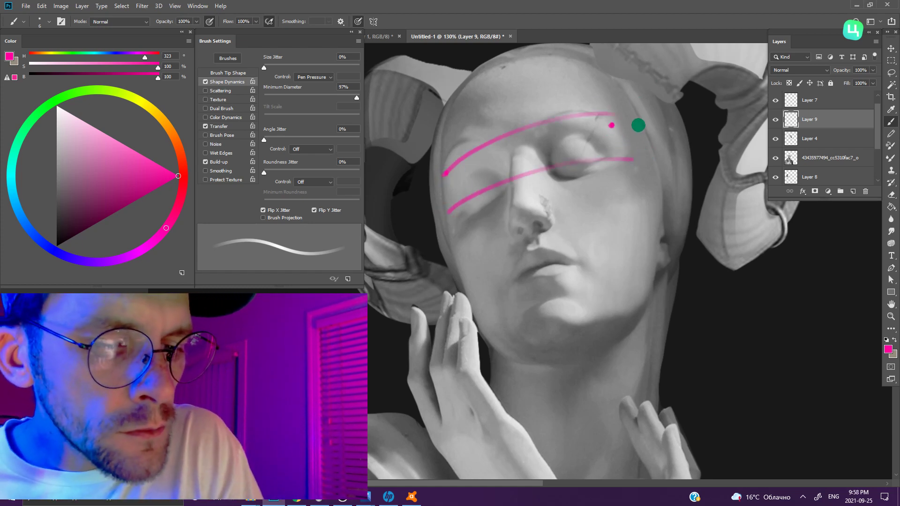
key("ctrl+z")
mouse_move(446, 173)
left_mouse_down()
mouse_move(610, 114)
mouse_move(448, 199)
left_mouse_up()
- Draw pink guides for the right face contour, upper lip and a short forehead centre line
left_click_drag(604, 71, 646, 166)
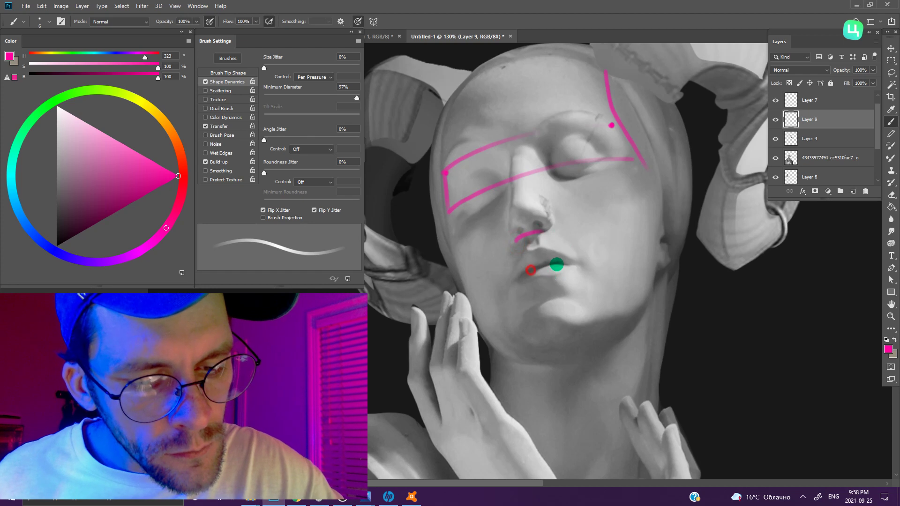
left_click_drag(530, 270, 553, 265)
left_click_drag(509, 51, 526, 168)
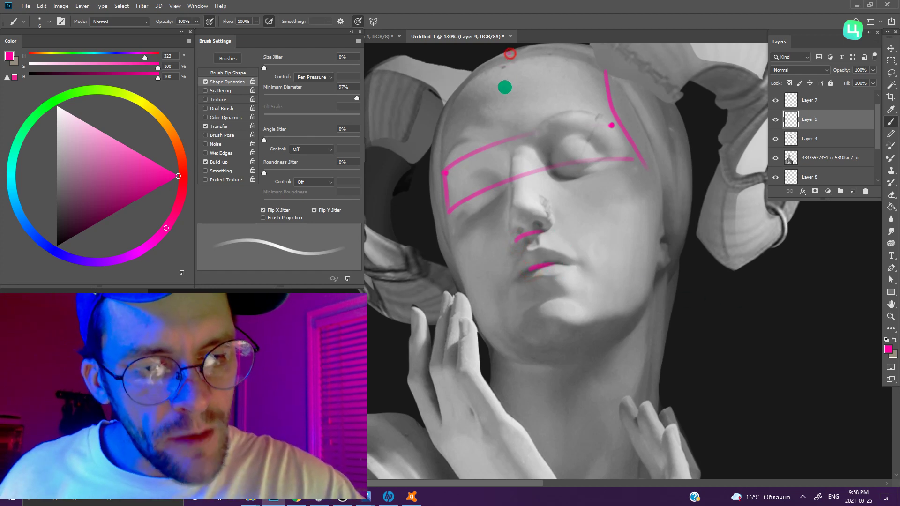
key("ctrl+z")
left_click_drag(502, 109, 510, 51)
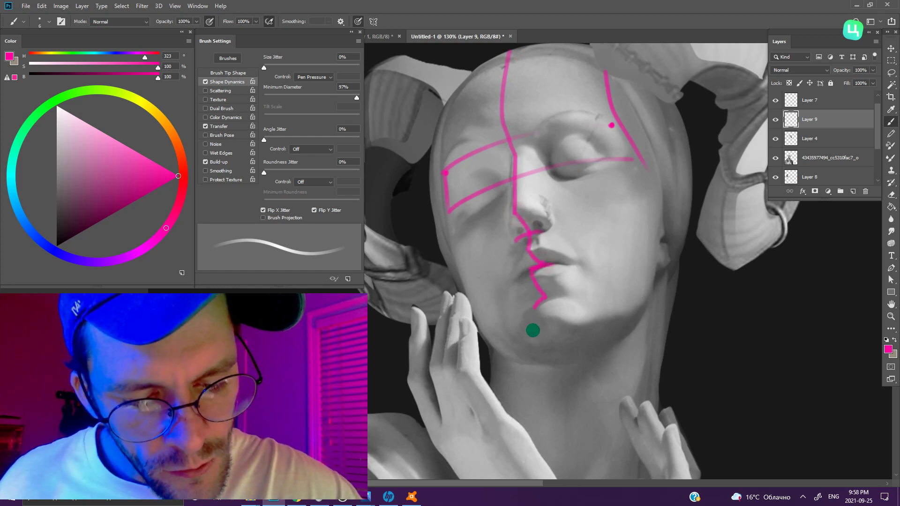
- Extend the pink centre line from the lips over the chin, undoing the part on the neck
left_click_drag(539, 300, 547, 353)
scroll(604, 334, "down", 2)
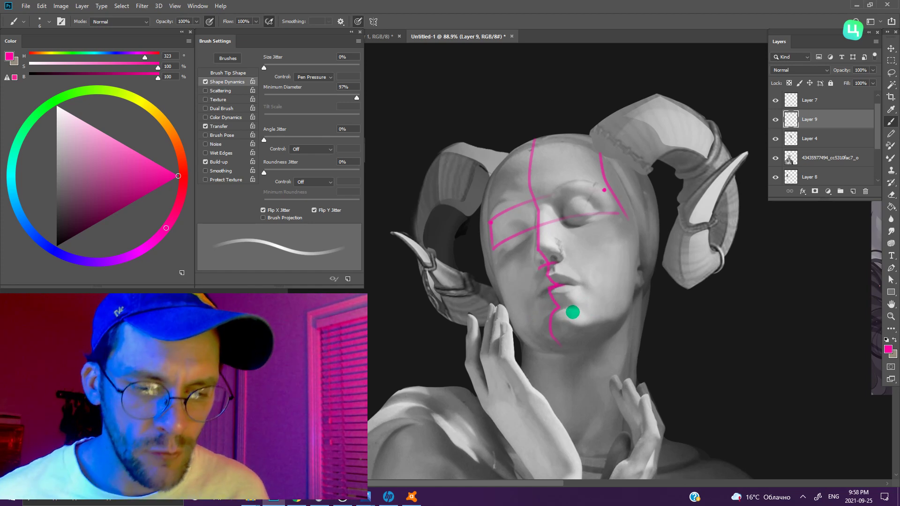
scroll(572, 312, "up", 1)
left_click_drag(588, 279, 595, 346)
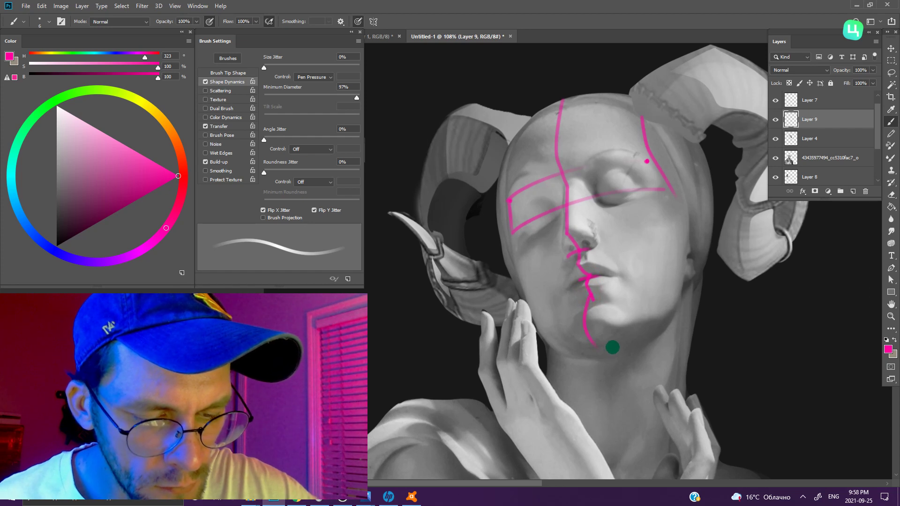
left_click_drag(599, 349, 604, 422)
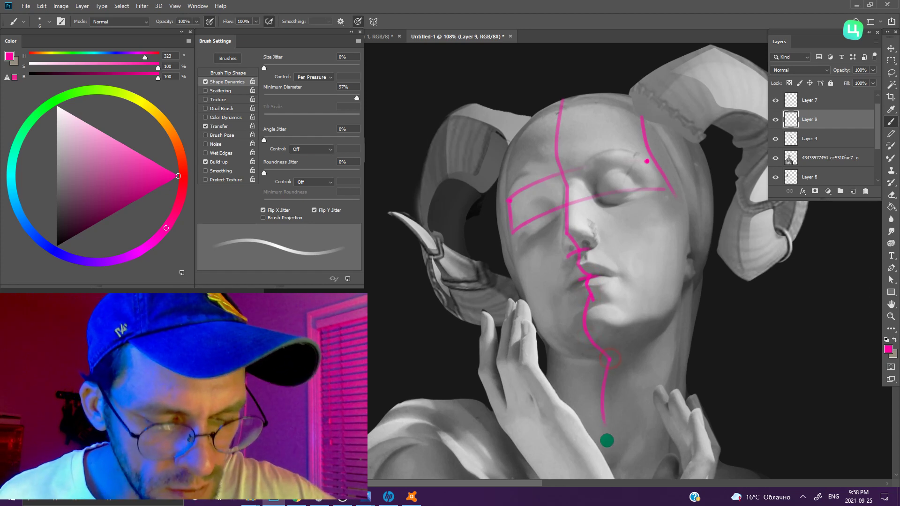
key("ctrl+z")
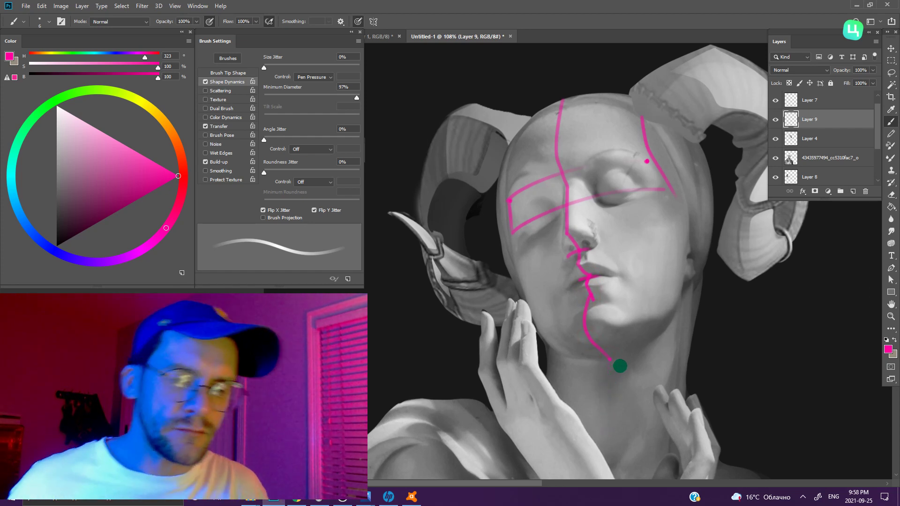
- Zoom out, pan to the reference image and change the brush colour to green
scroll(599, 328, "down", 1)
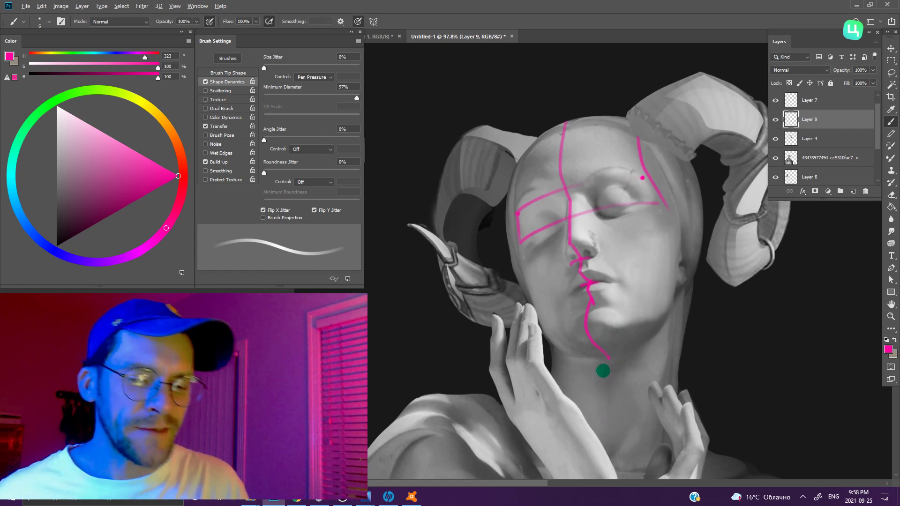
scroll(609, 347, "down", 1)
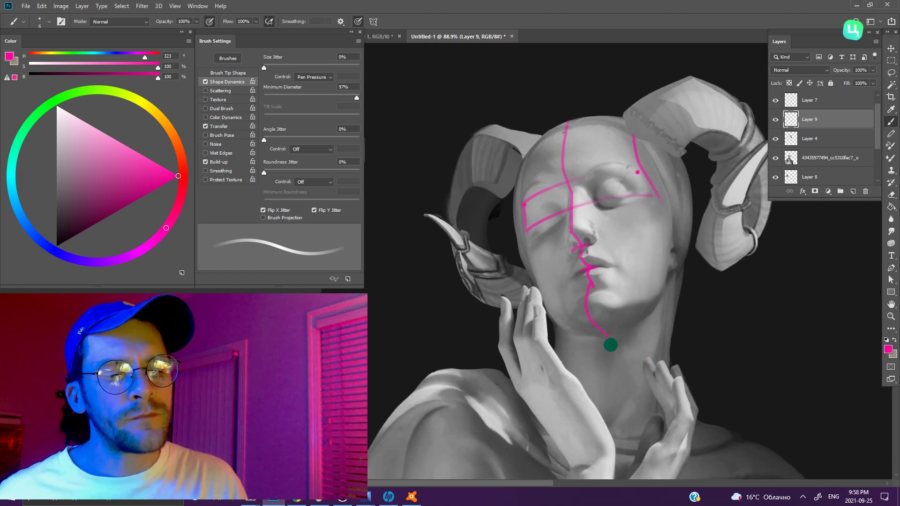
scroll(610, 345, "down", 1)
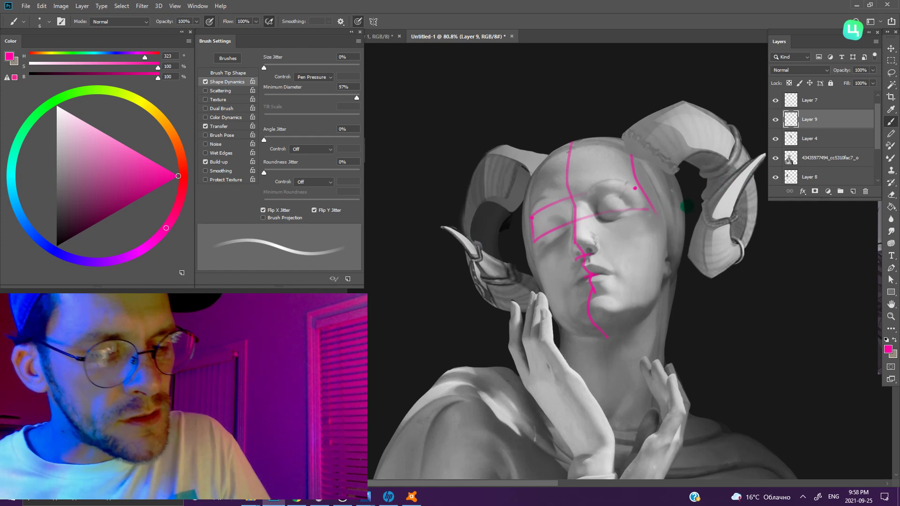
left_click_drag(684, 178, 612, 183)
left_click(94, 88)
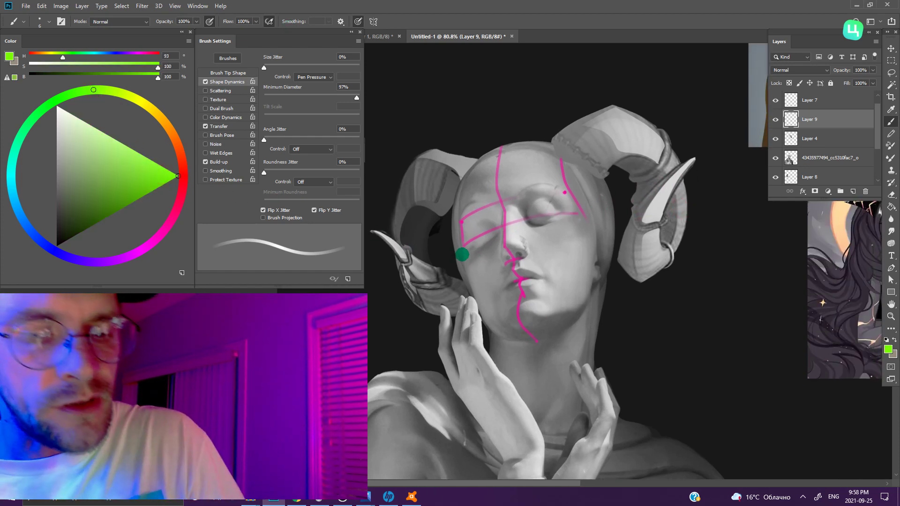
- Draw a green guide curve across the face at eye level, redoing the first attempt
left_click(464, 245)
left_click_drag(584, 213, 624, 189)
left_click_drag(414, 250, 760, 170)
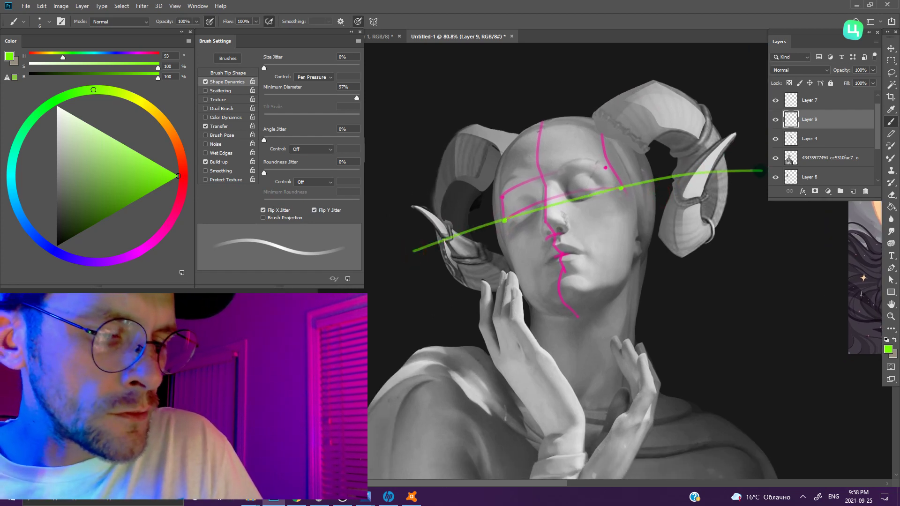
key("ctrl+z")
left_click_drag(430, 251, 758, 171)
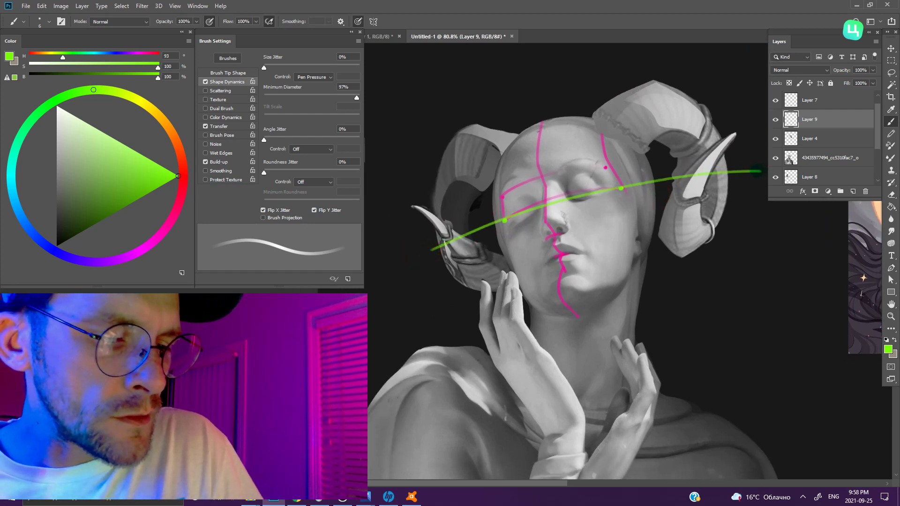
left_click_drag(634, 237, 539, 255)
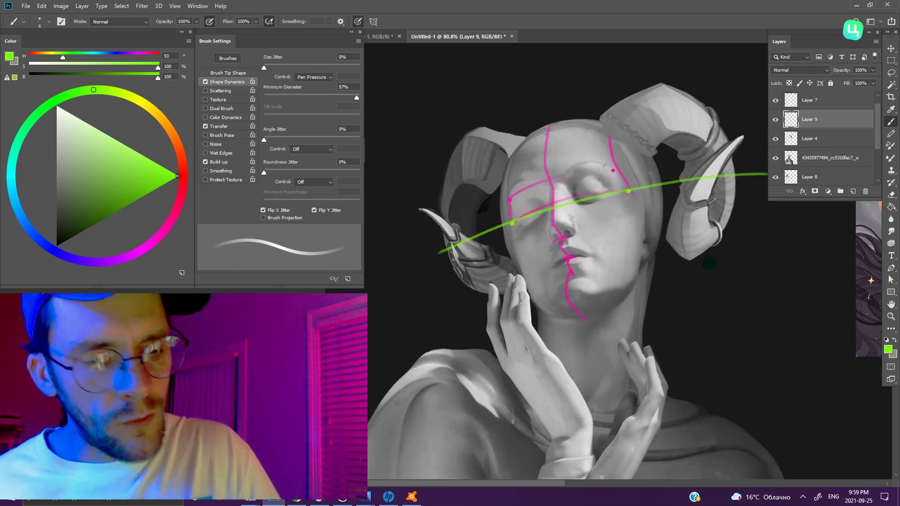
left_click_drag(696, 259, 684, 267)
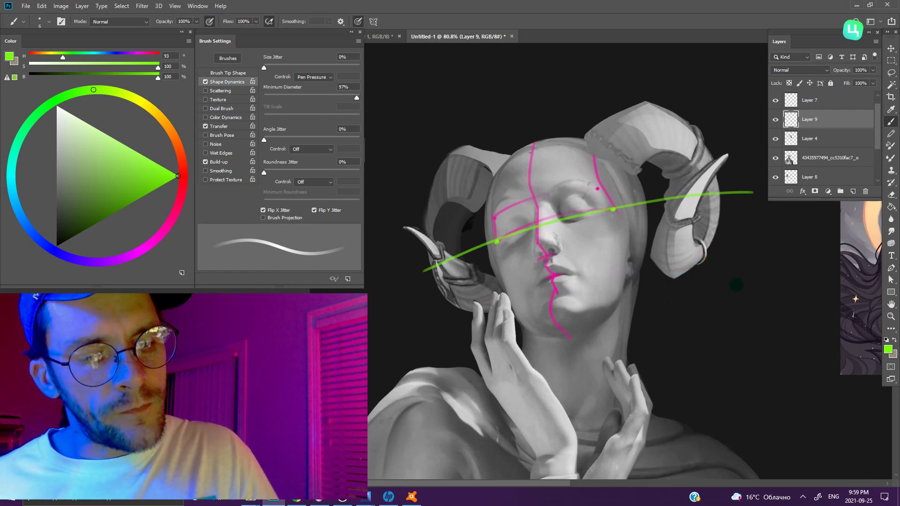
- Add a green vertical line above the head with an arc, sample grey, and toggle Layer 4
left_click(535, 143)
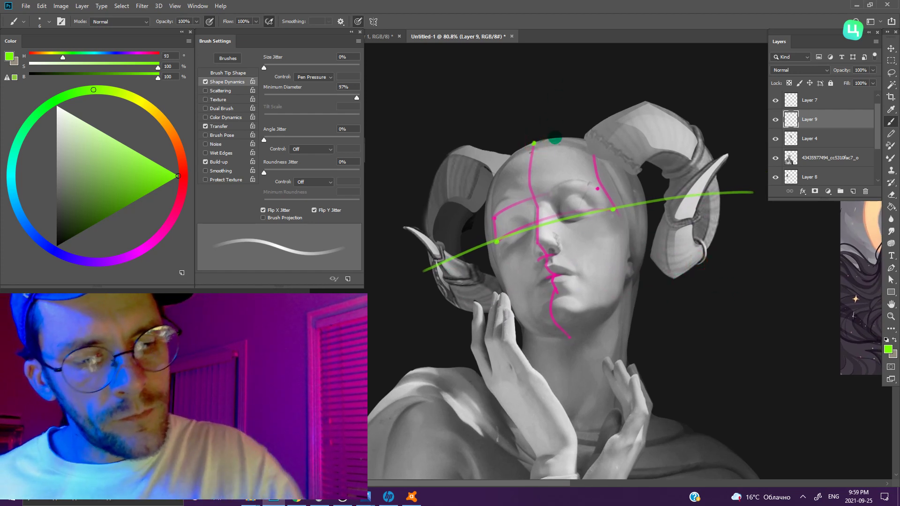
left_click(523, 101, "shift")
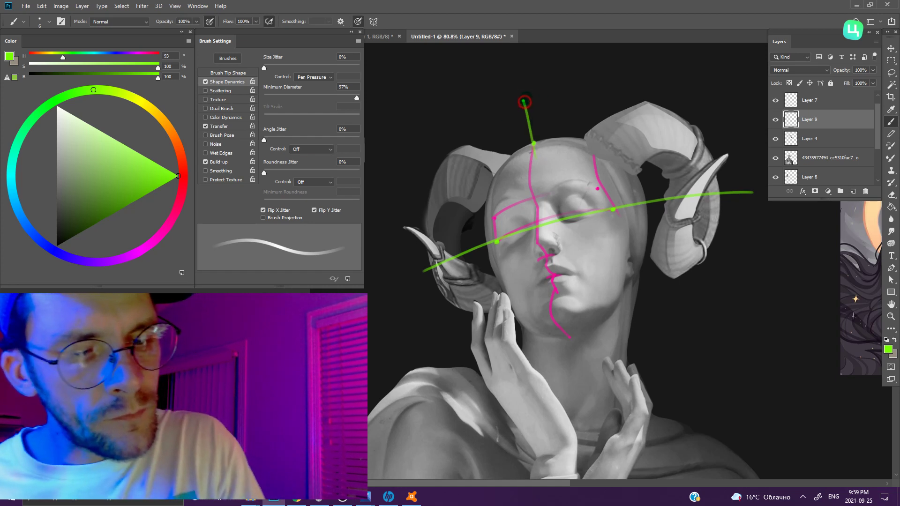
mouse_move(530, 96)
left_mouse_down()
mouse_move(440, 139)
mouse_move(689, 92)
left_mouse_up()
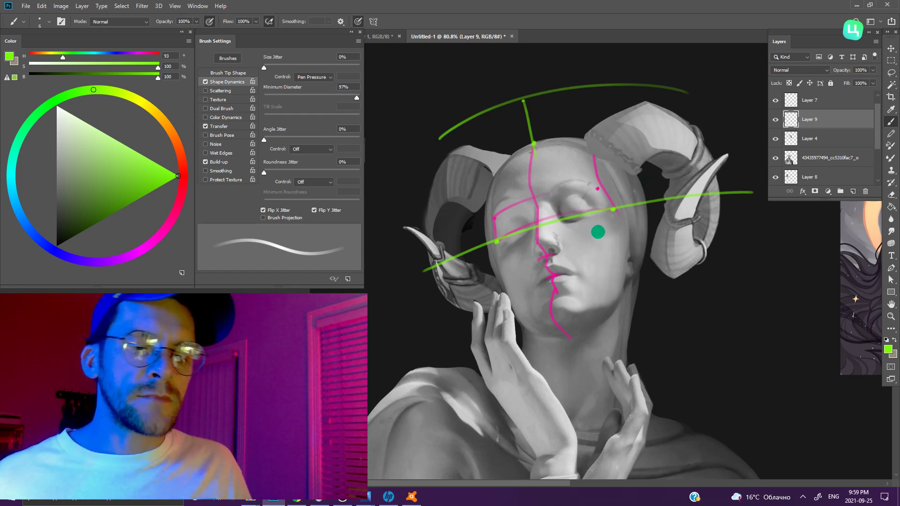
left_click(522, 173, "alt")
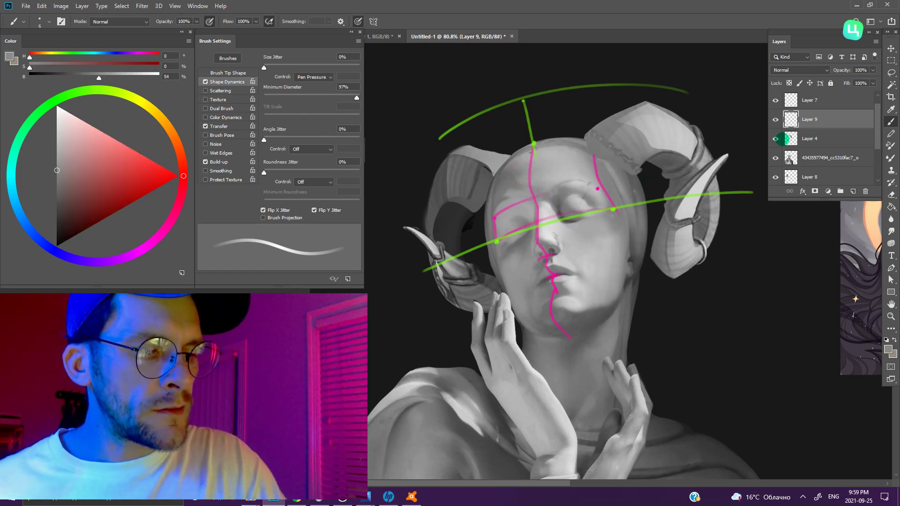
left_click(774, 140)
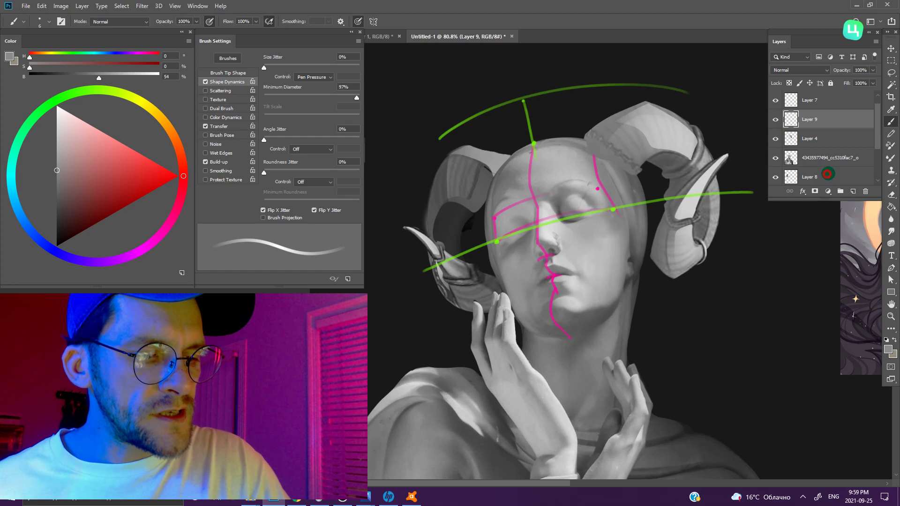
- Select the bottom layer and sample several light and dark greys from the face and horns
left_click(827, 175)
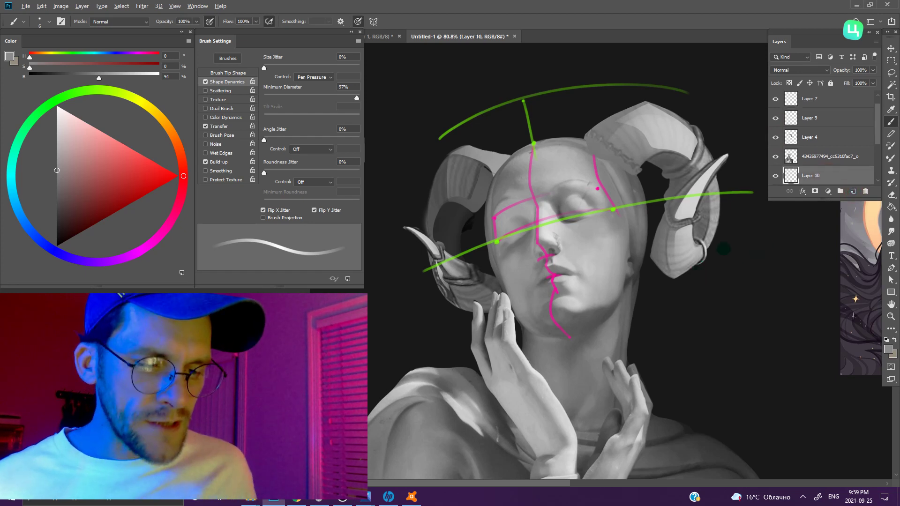
scroll(729, 322, "up", 2)
scroll(728, 321, "up", 2)
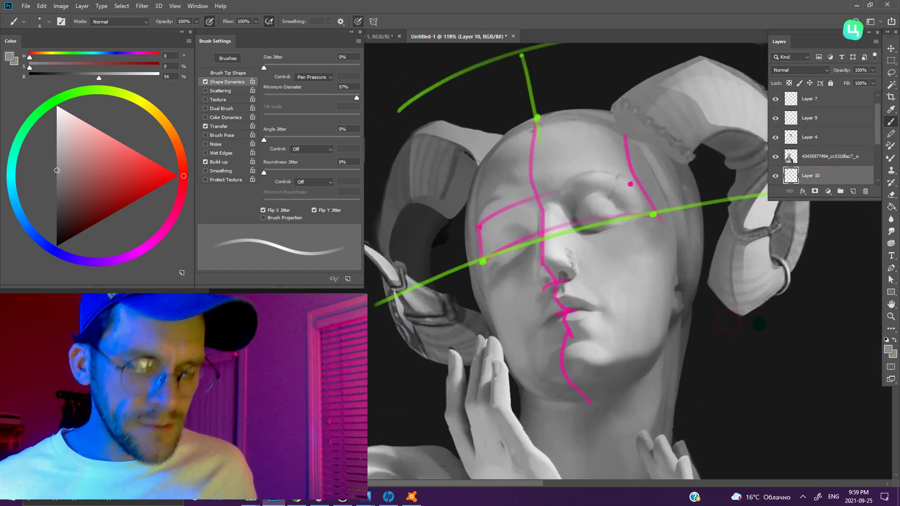
left_click(482, 136, "alt")
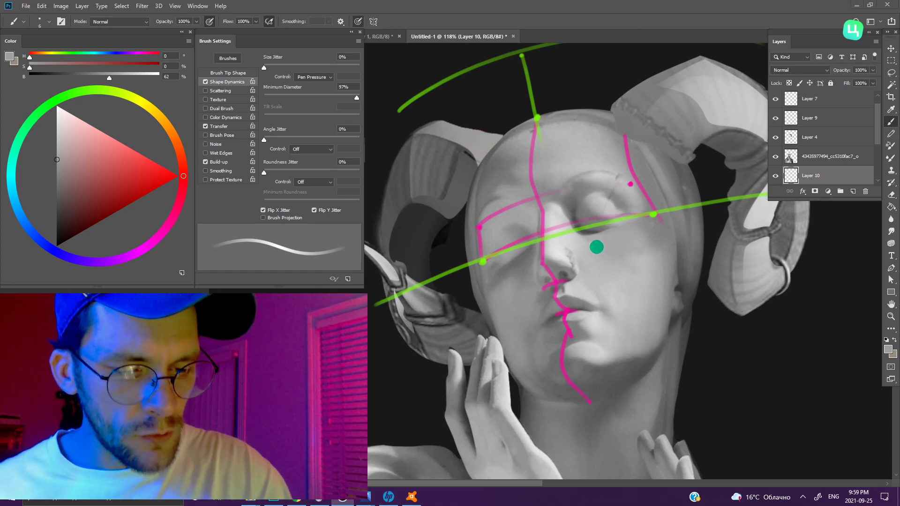
left_click(557, 253, "alt")
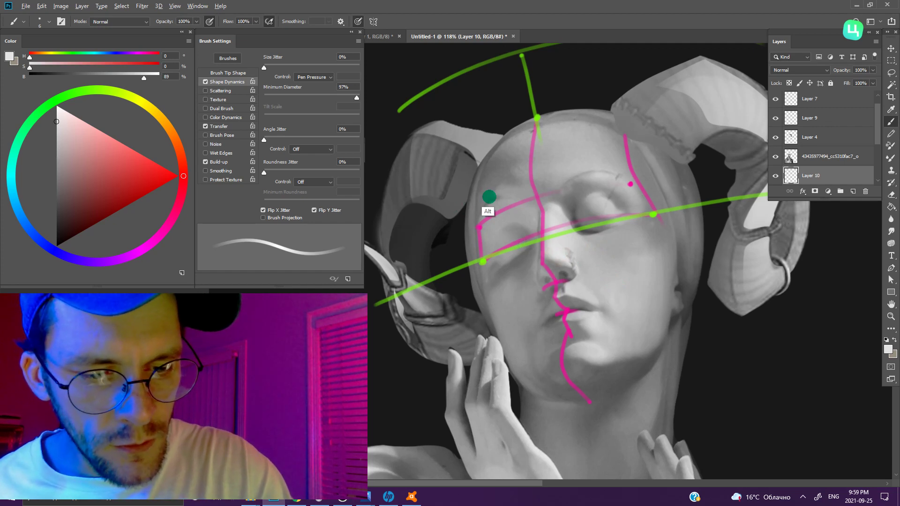
left_click(471, 186, "alt")
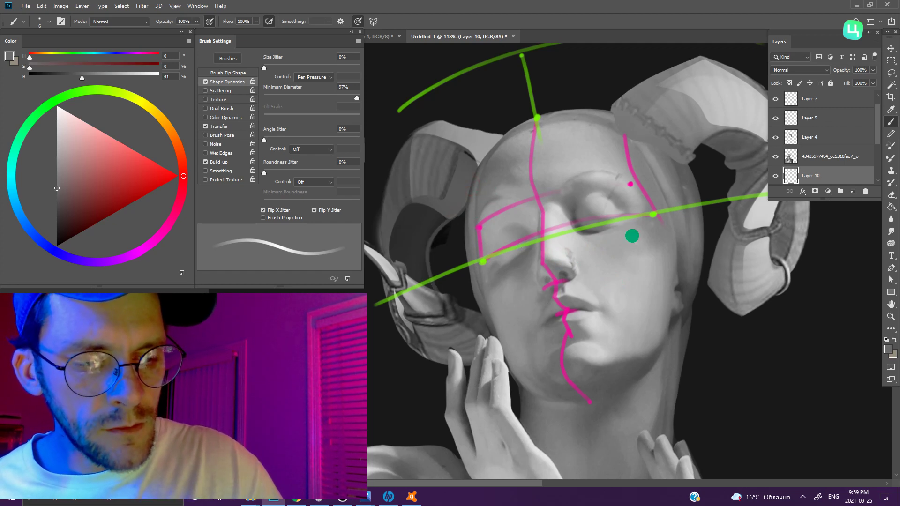
left_click_drag(632, 245, 512, 263)
left_click(658, 196, "alt")
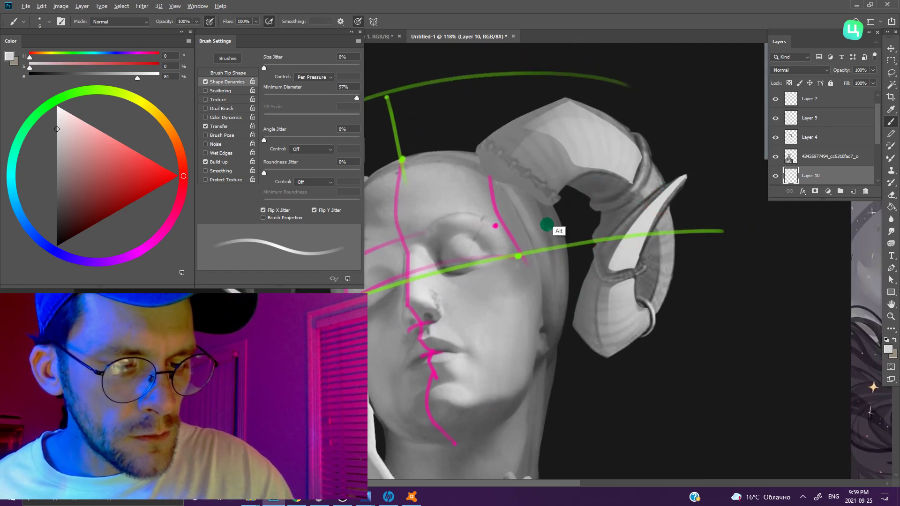
left_click(548, 329, "alt")
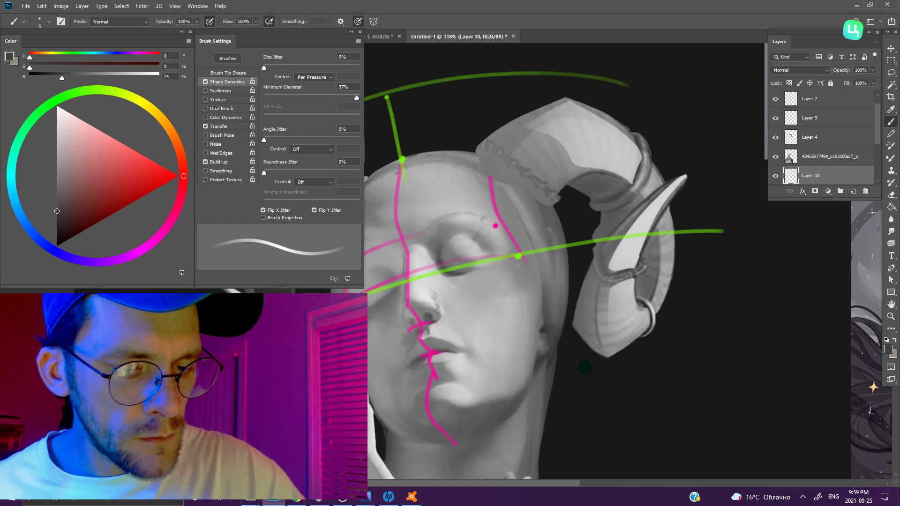
left_click(601, 255, "alt")
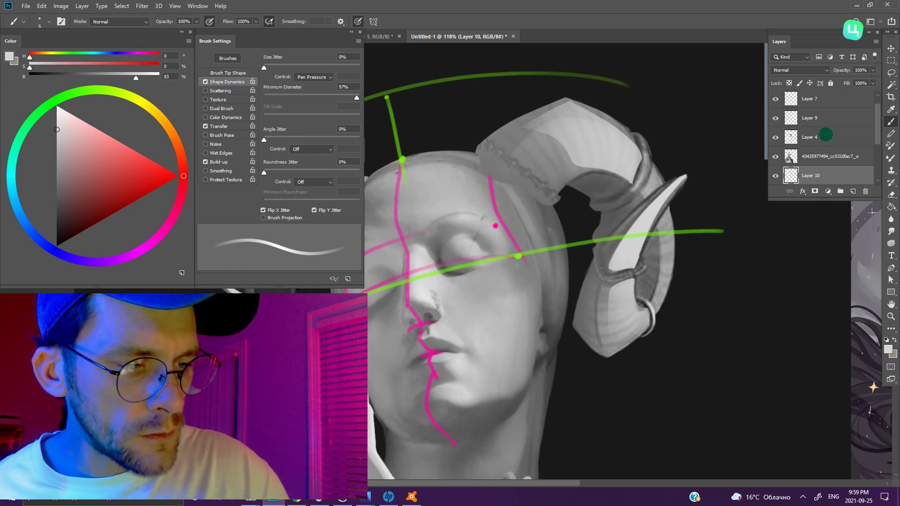
- Add Layer 11 above Layer 4 and sample near-black and light grey from the horn
left_click(821, 135)
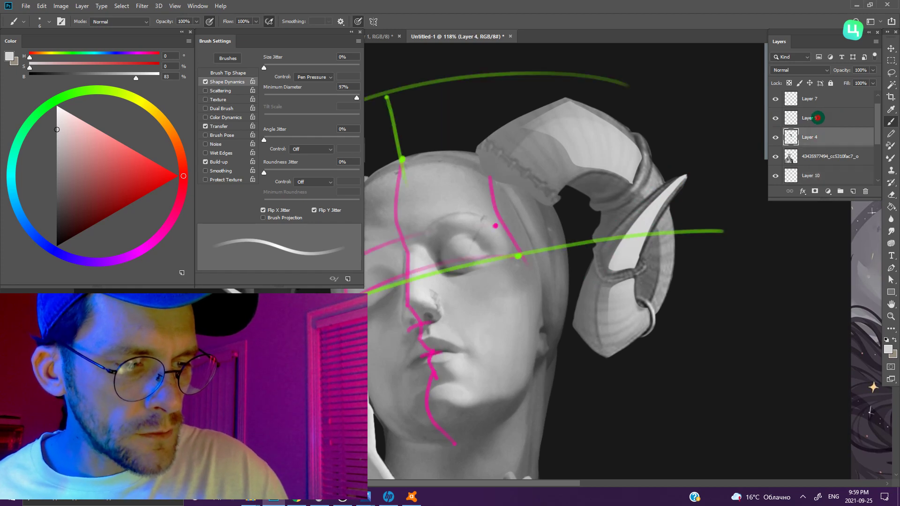
left_click(853, 190)
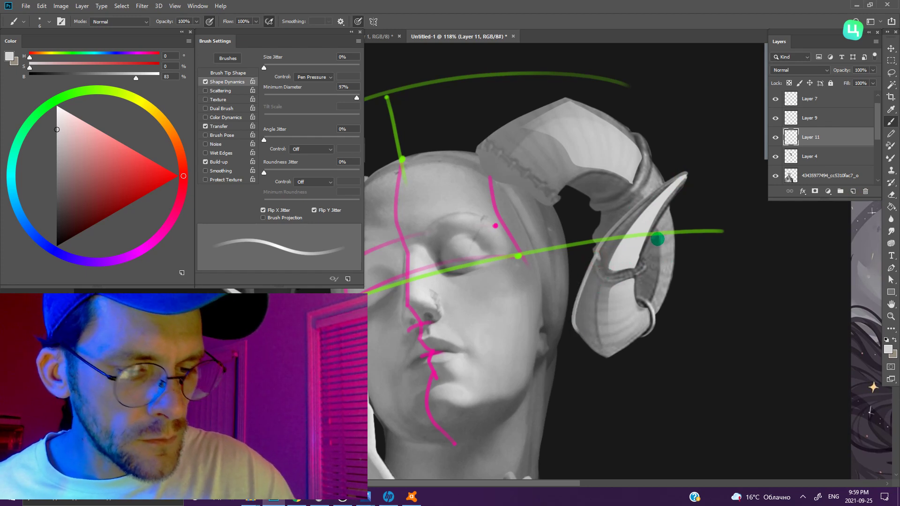
left_click(635, 162, "alt")
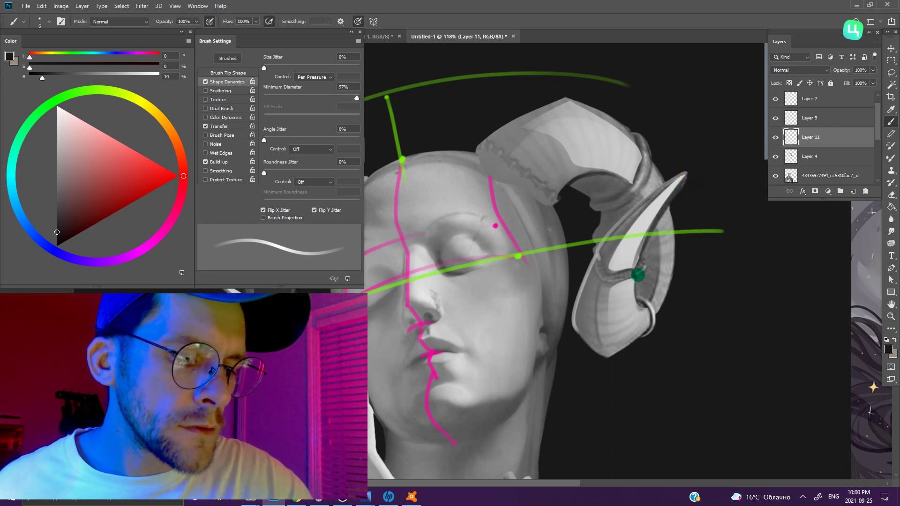
left_click(635, 255, "alt")
- Set the colour to pure white and paint a highlight down the right horn's inner edge
left_click_drag(637, 246, 638, 304)
left_click_drag(100, 140, 57, 106)
left_click_drag(634, 277, 638, 307)
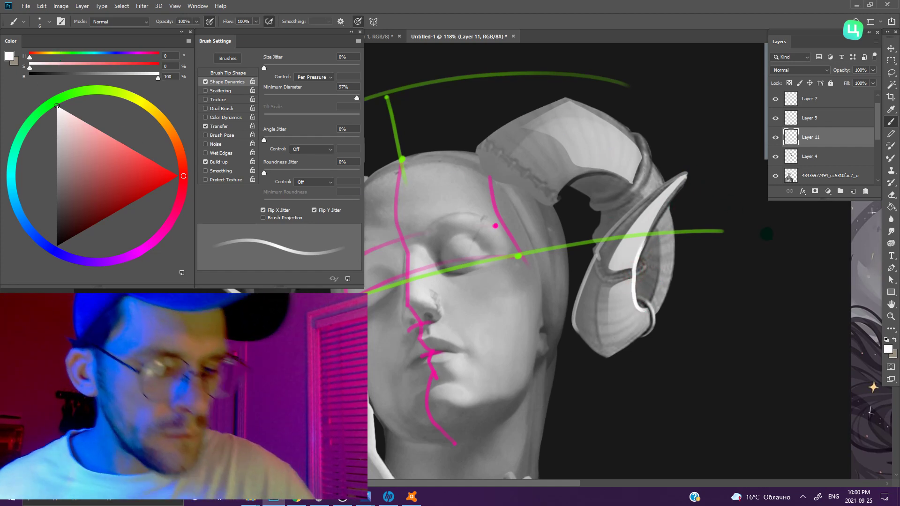
scroll(646, 254, "down", 3)
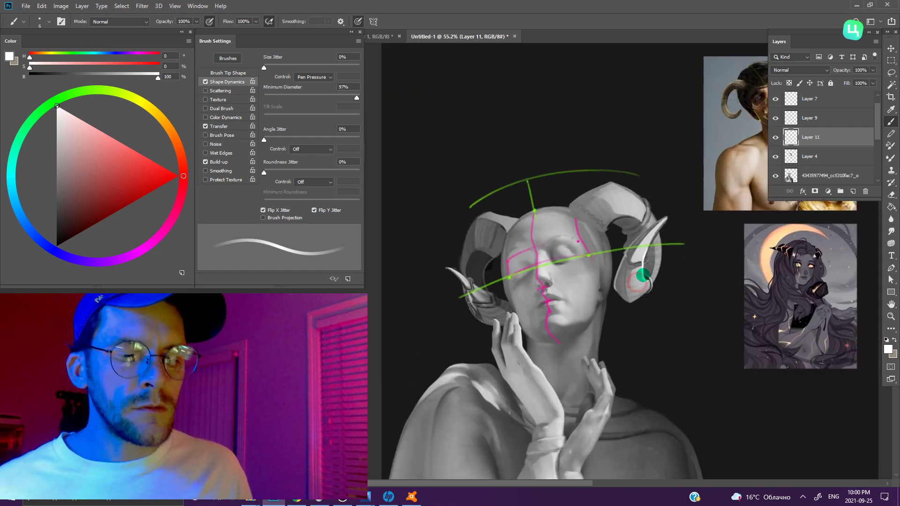
scroll(579, 382, "up", 1)
scroll(580, 319, "up", 1)
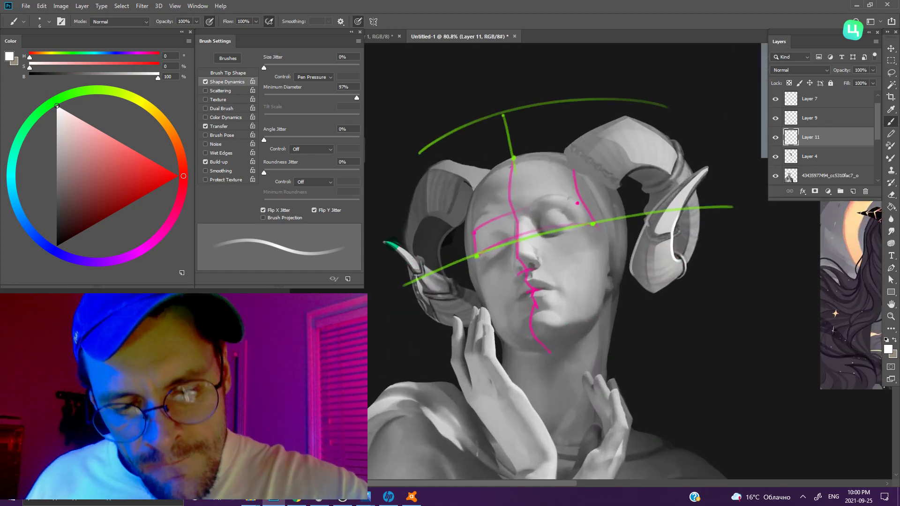
- Zoom in and out around the head to review the new horn highlight
key("ctrl")
left_click(386, 242, "ctrl")
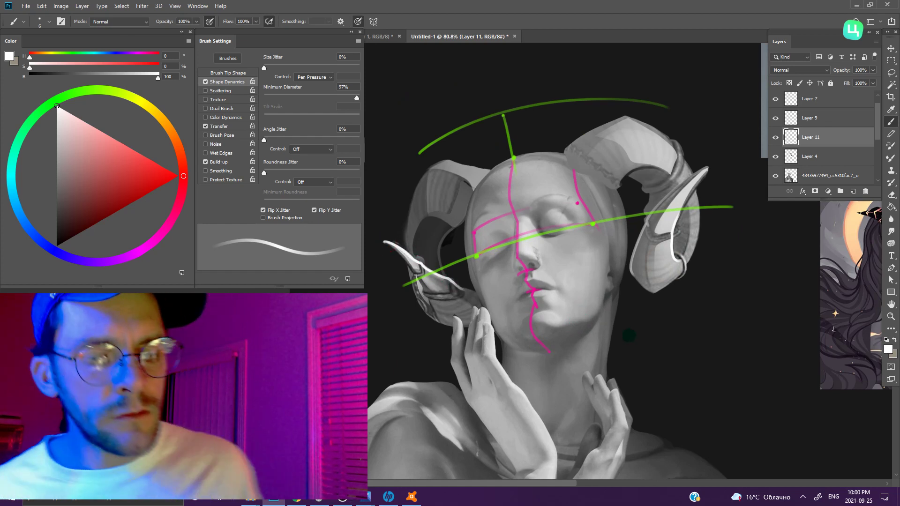
scroll(594, 325, "down", 2)
scroll(583, 316, "down", 3)
scroll(519, 332, "down", 2)
scroll(544, 247, "down", 1)
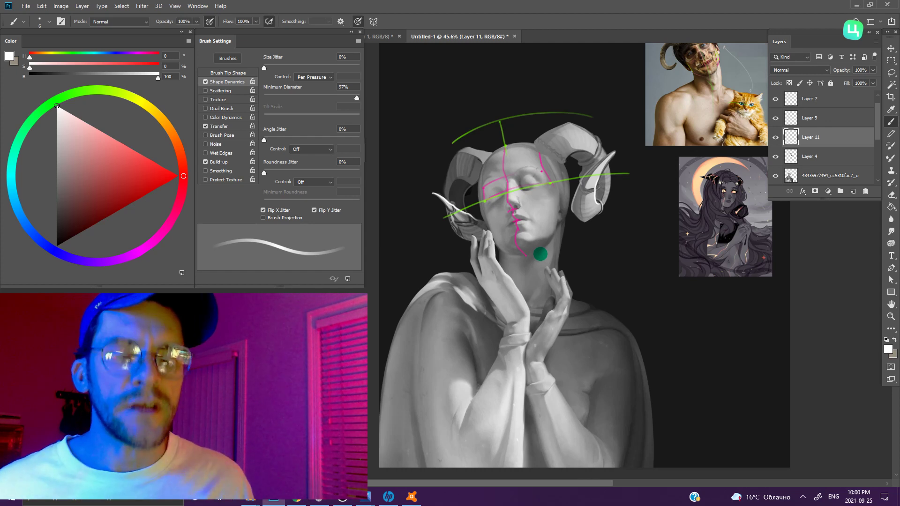
scroll(535, 251, "up", 3)
- Sample greys around the horn, settling on a light 69% forehead grey, then select Layer 9
left_click(415, 192, "alt")
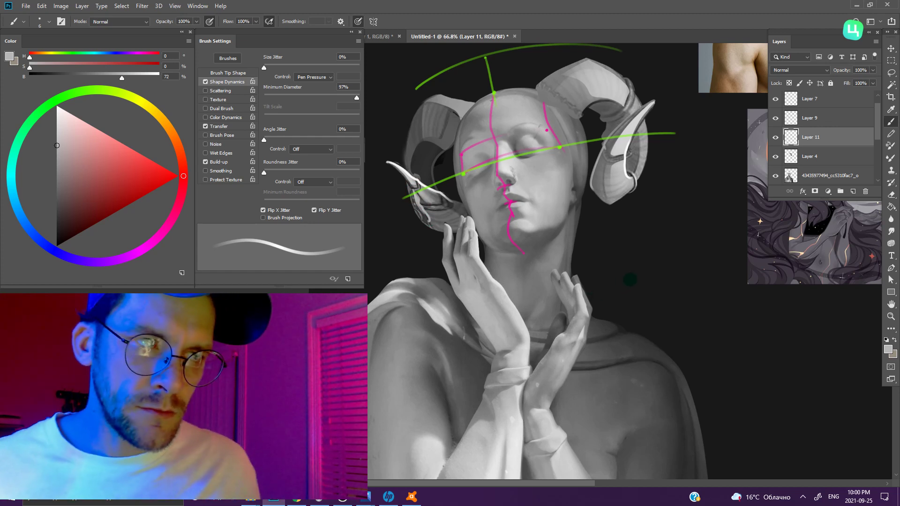
scroll(528, 239, "up", 2)
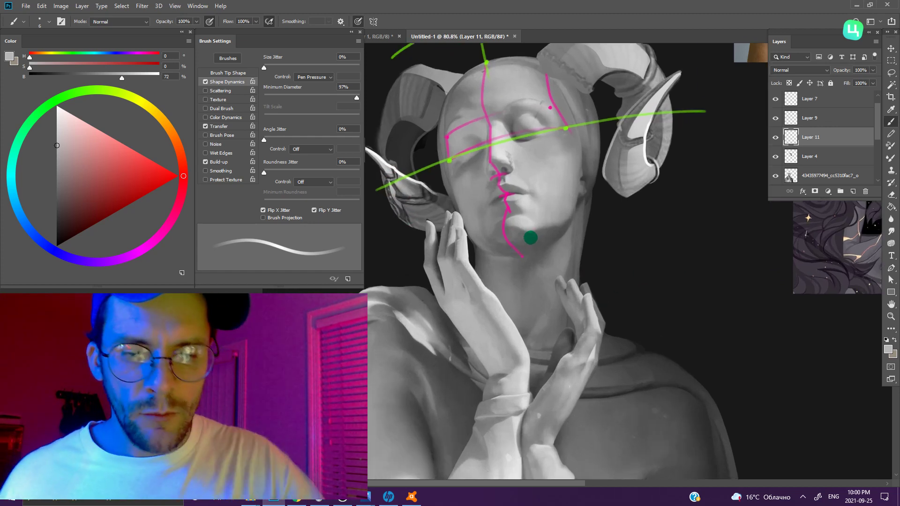
left_click_drag(566, 287, 626, 336)
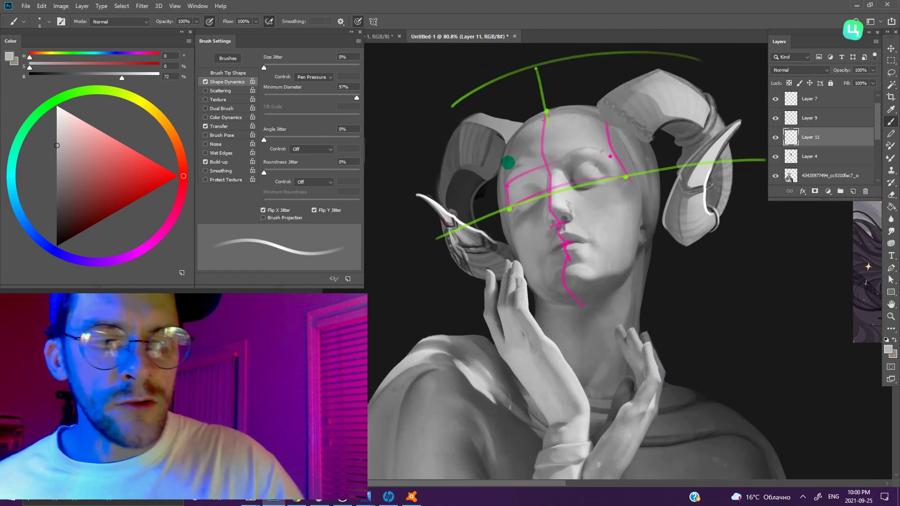
left_click(444, 212, "alt")
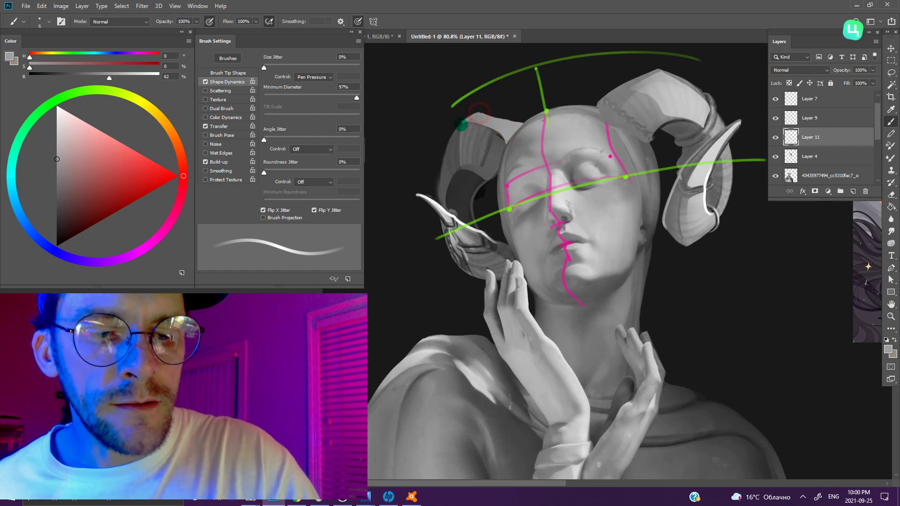
left_click(444, 205, "alt")
left_click(488, 121, "alt")
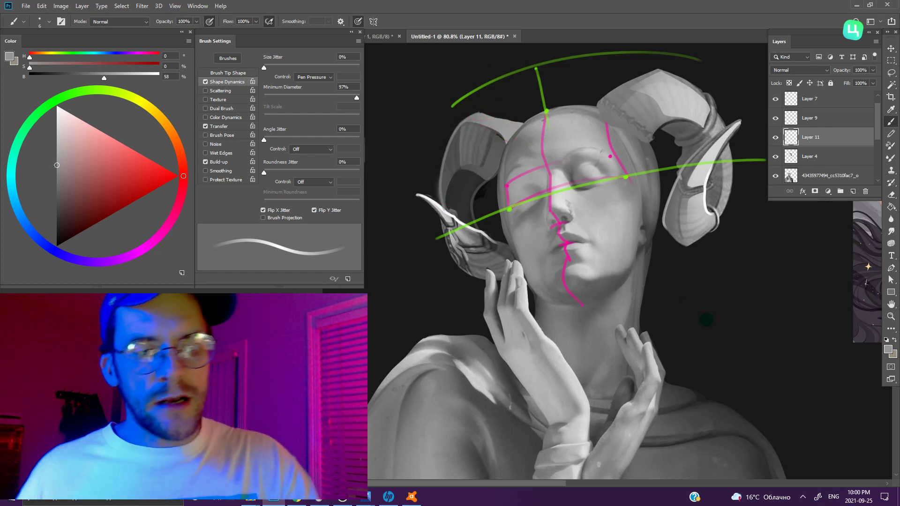
left_click(525, 123, "alt")
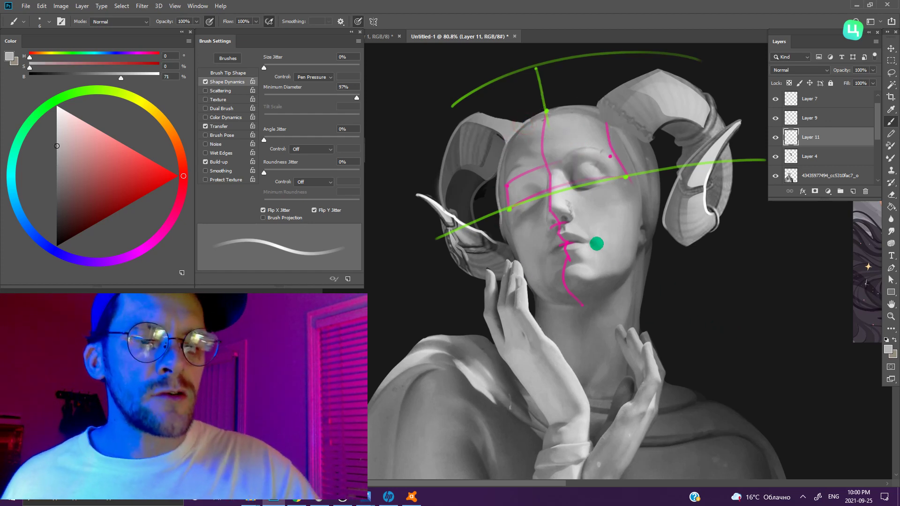
left_click(560, 134, "alt")
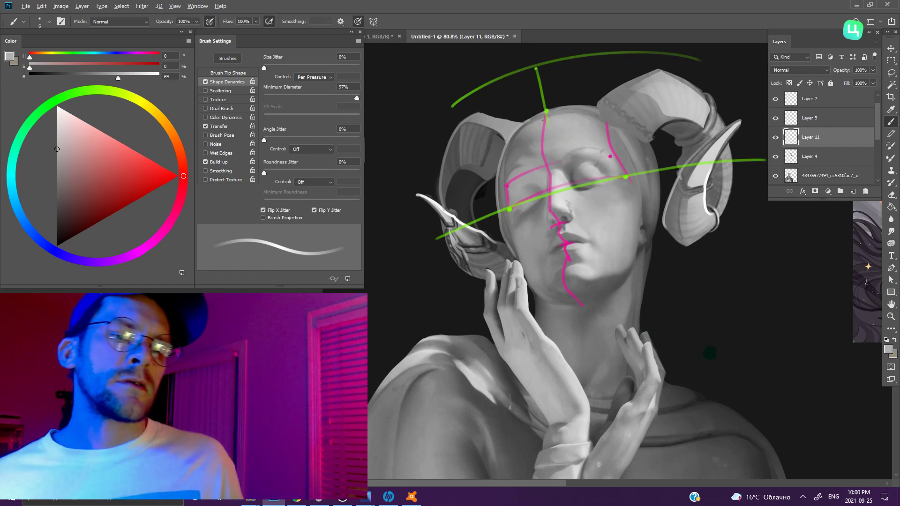
scroll(710, 354, "down", 3, "alt")
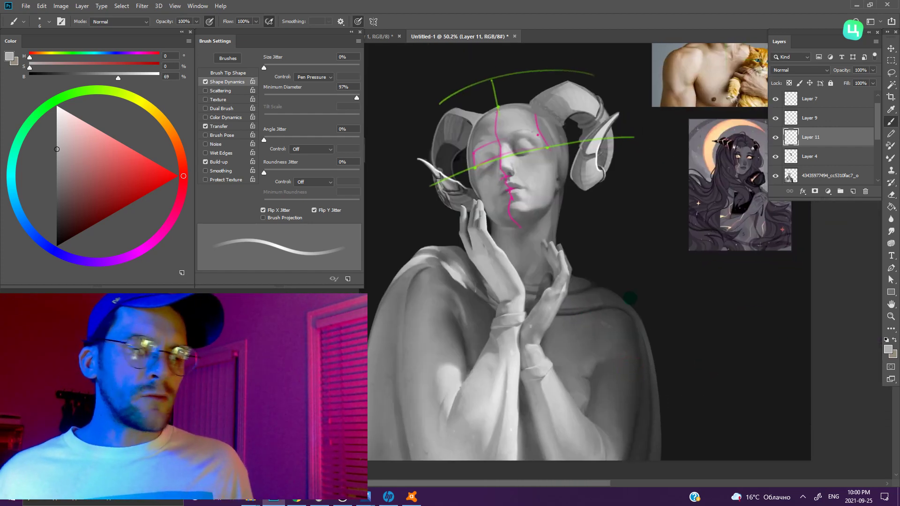
left_click(781, 117)
- Hide the guides, zoom in on the face to pick a darker grey, then show the guides again
left_click(776, 118)
left_click_drag(515, 161, 523, 171)
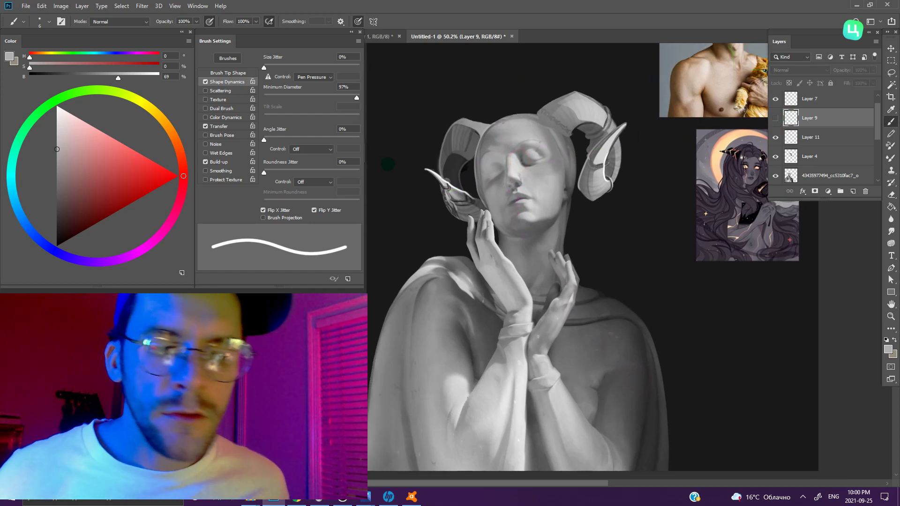
mouse_move(488, 200)
left_mouse_down()
mouse_move(512, 185)
mouse_move(532, 231)
mouse_move(569, 201)
left_mouse_up()
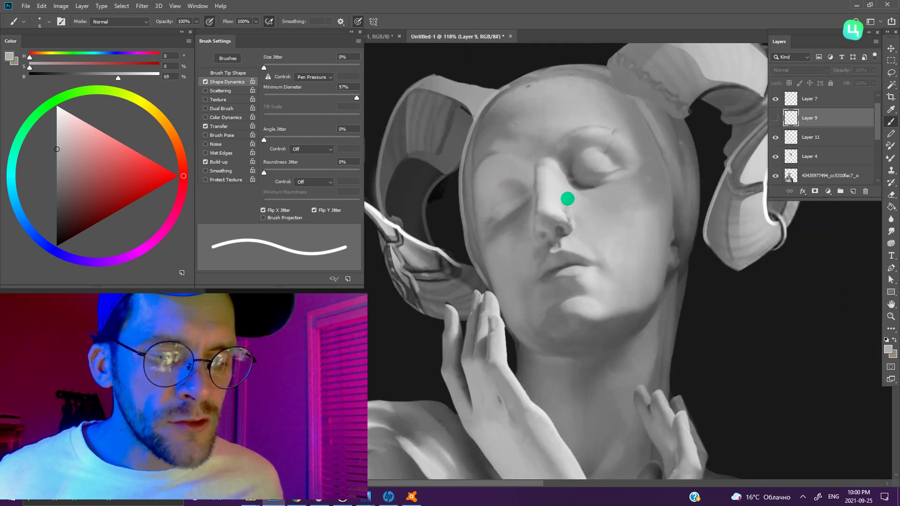
left_click(572, 184, "alt")
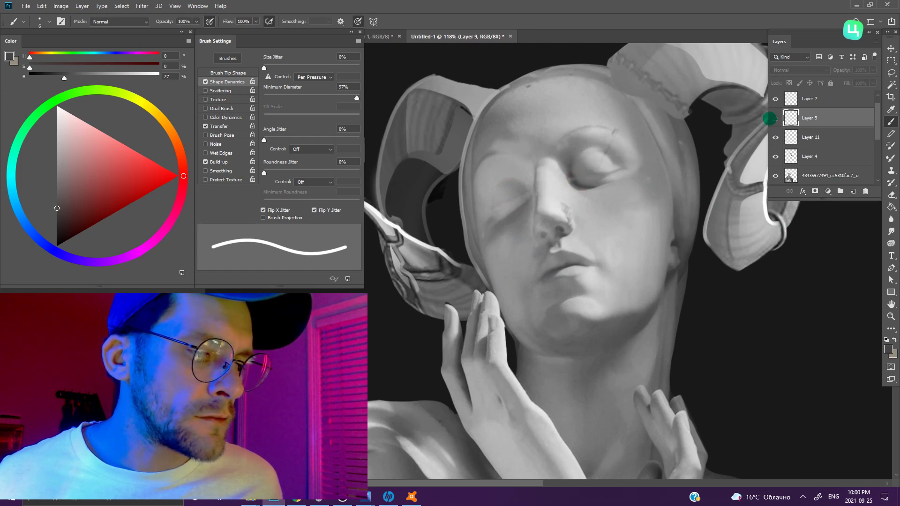
left_click(771, 118)
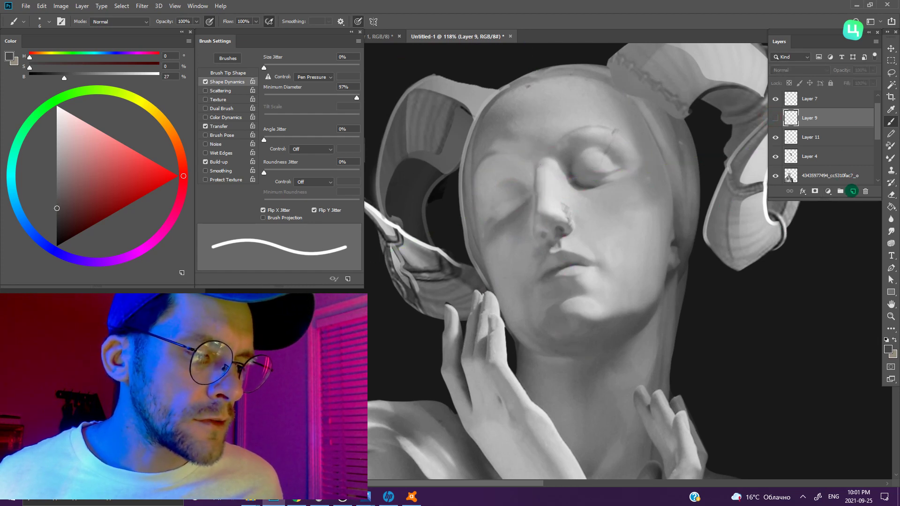
- Blend Layer 9 with Linear Dodge (Add) at 12% and add Layer 12 above Layer 11
left_click(799, 70)
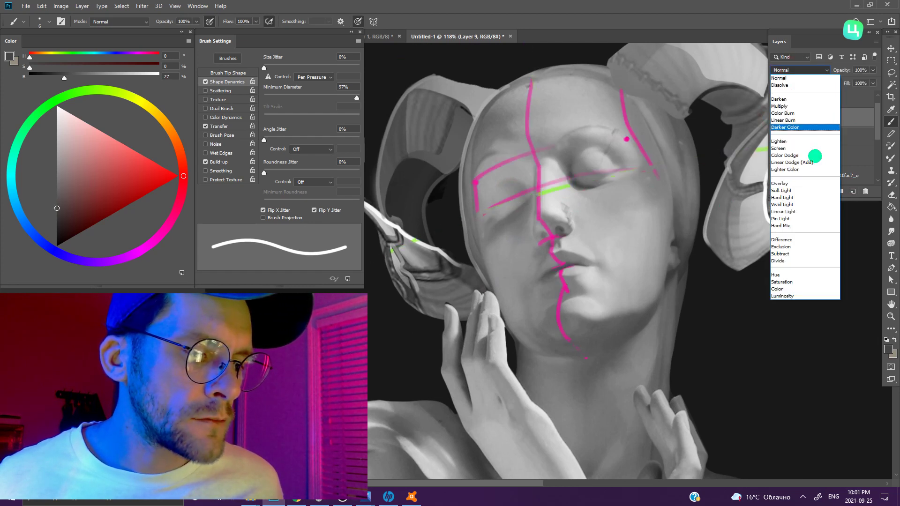
left_click(814, 161)
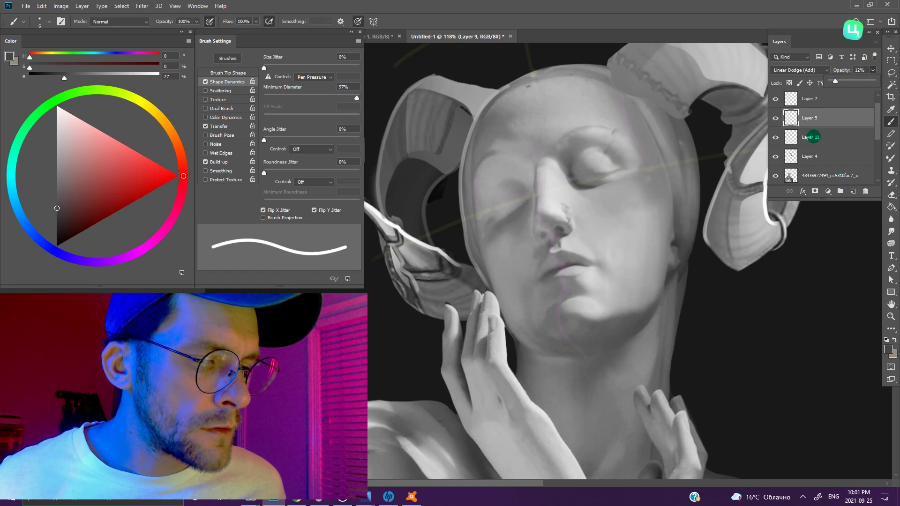
left_click(778, 137)
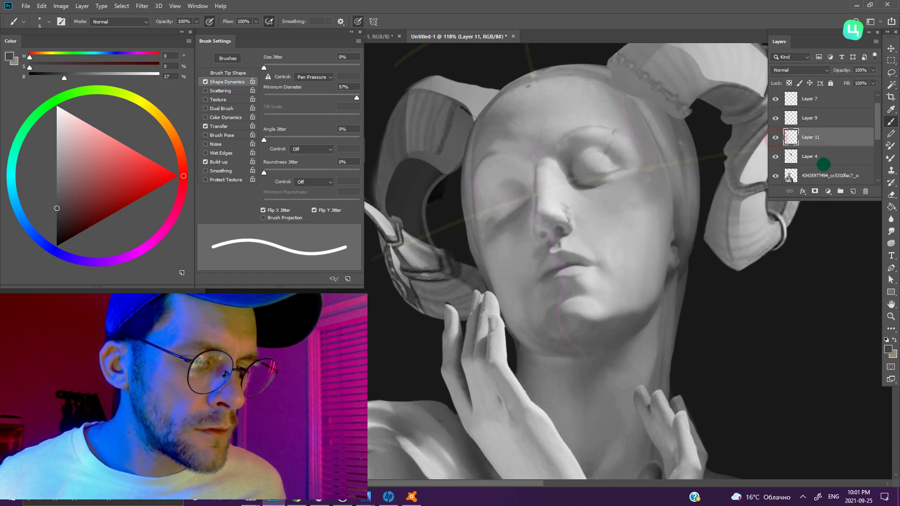
left_click(853, 191)
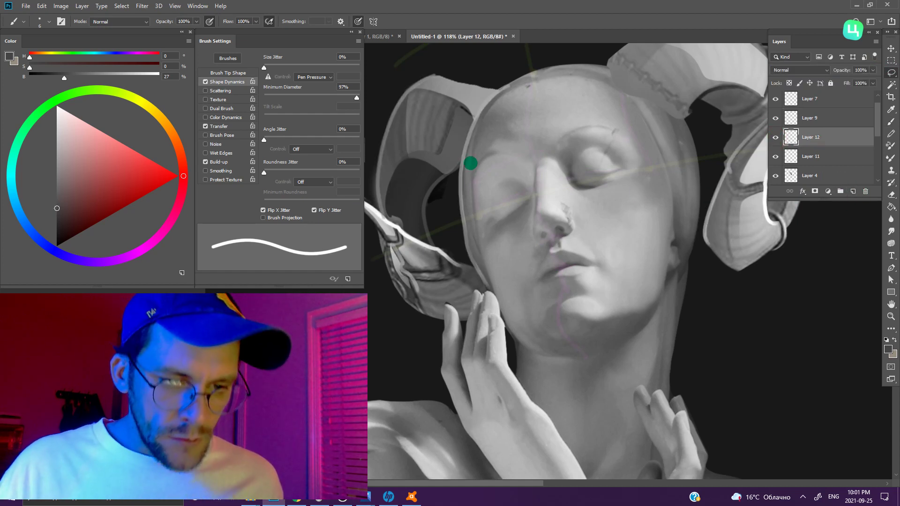
- Hide the guide lines and try a lasso selection near the cheek, then deselect to start over
key("l")
scroll(528, 200, "up", 2)
left_click(775, 119)
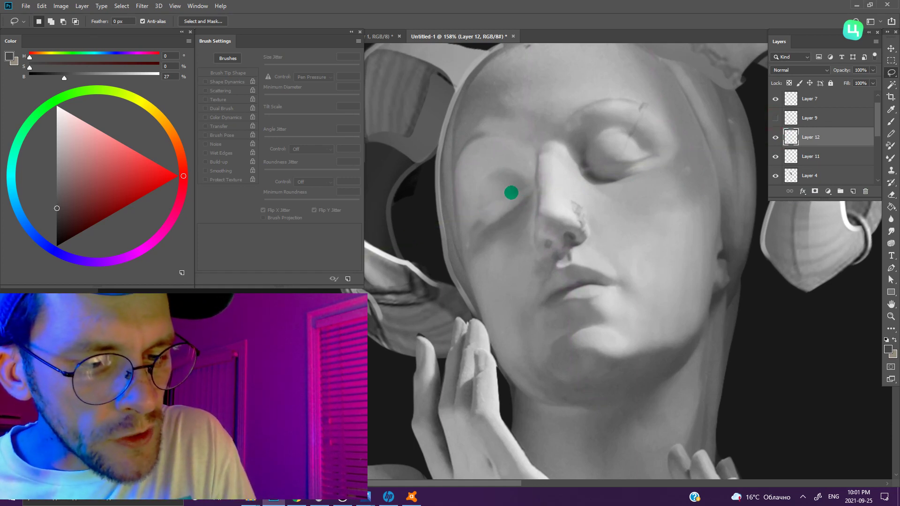
left_click_drag(528, 186, 518, 188)
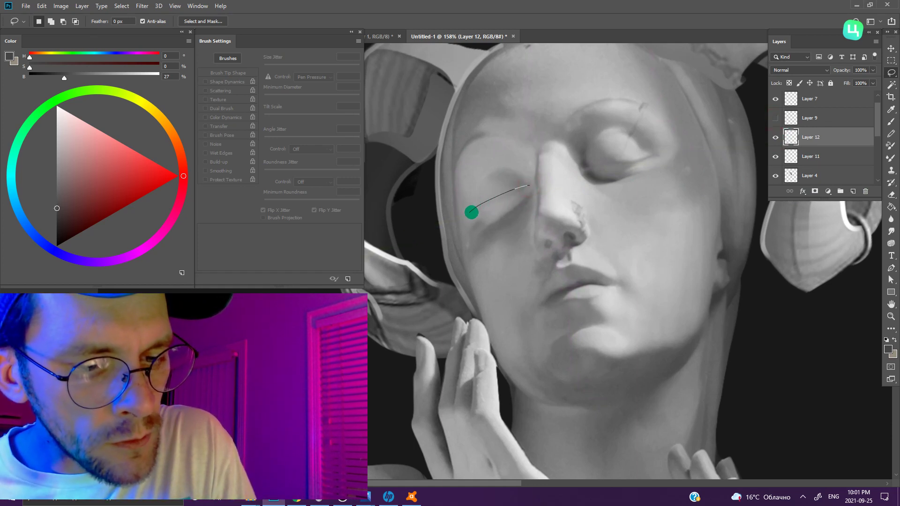
key("ctrl")
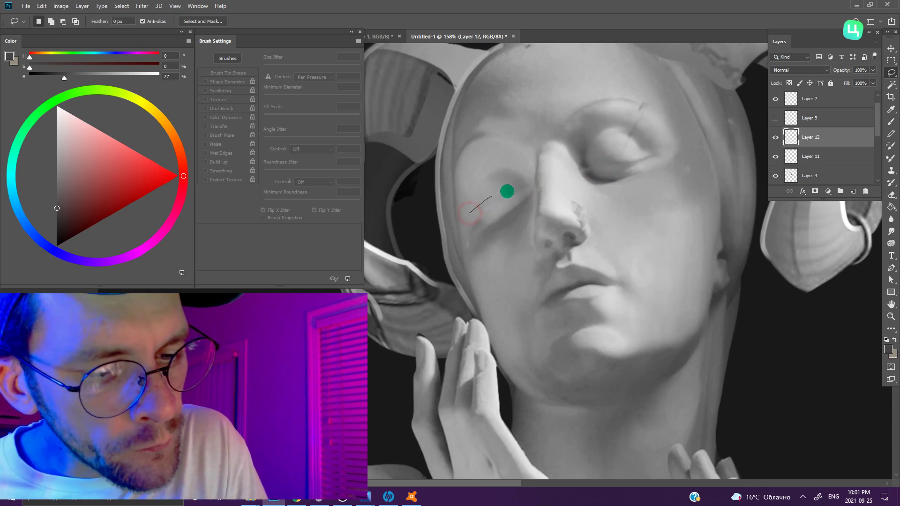
left_click(496, 207)
key("shift")
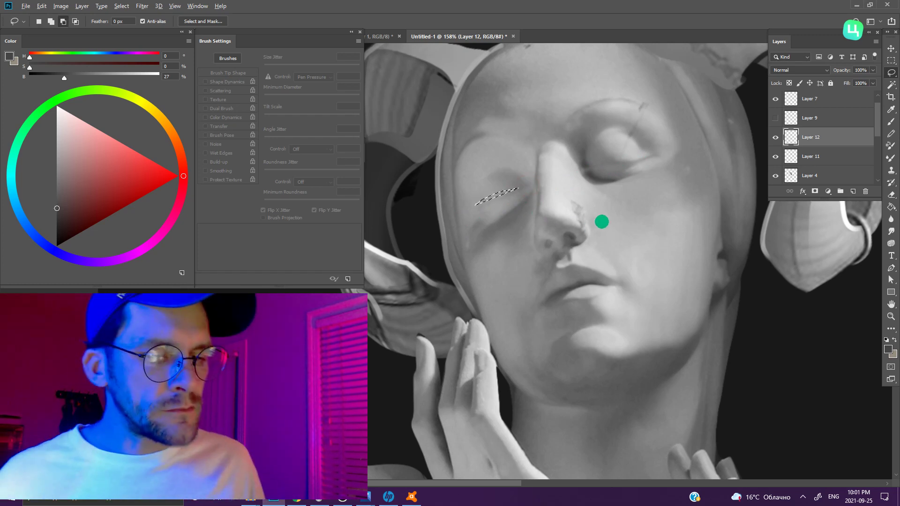
scroll(598, 223, "up", 2)
key("shift")
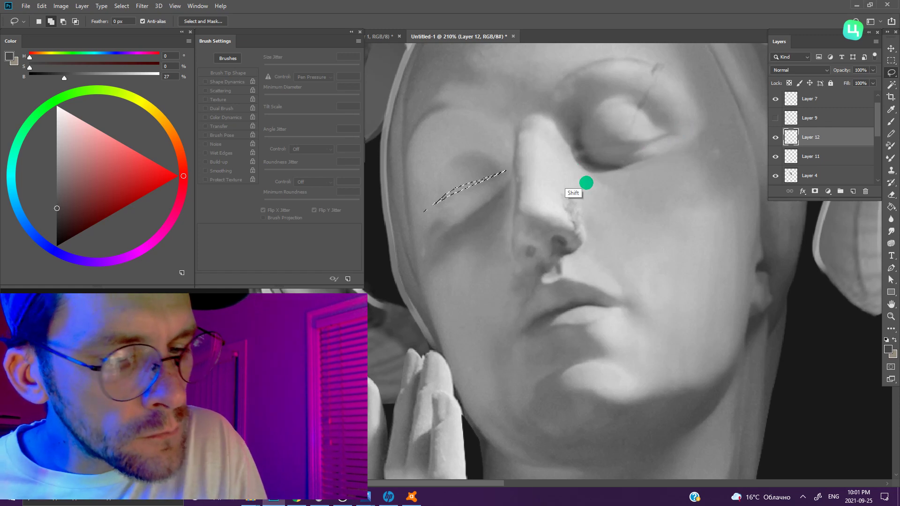
key("ctrl+d")
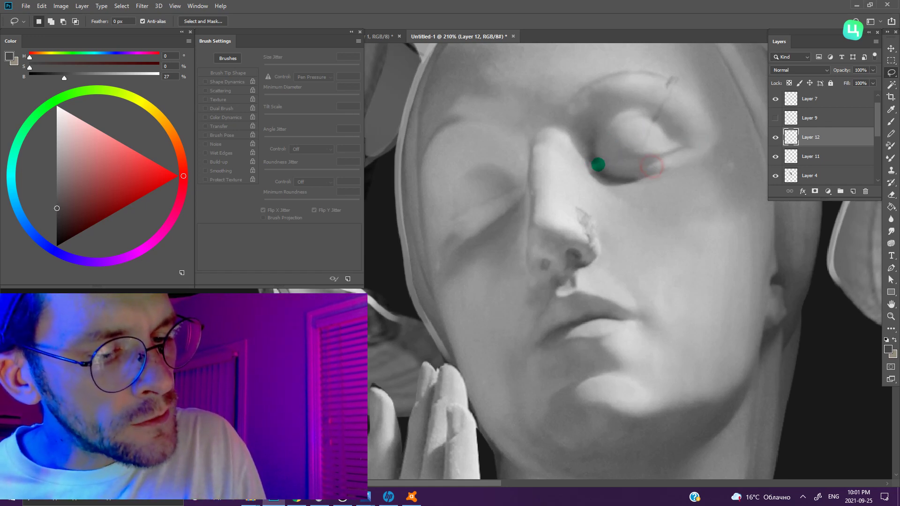
- Lasso thin slivers along the right and left closed eyelids
left_click_drag(625, 155, 672, 150)
left_click_drag(616, 161, 592, 165)
mouse_move(523, 187)
left_mouse_down()
mouse_move(448, 220)
mouse_move(522, 206)
left_mouse_up()
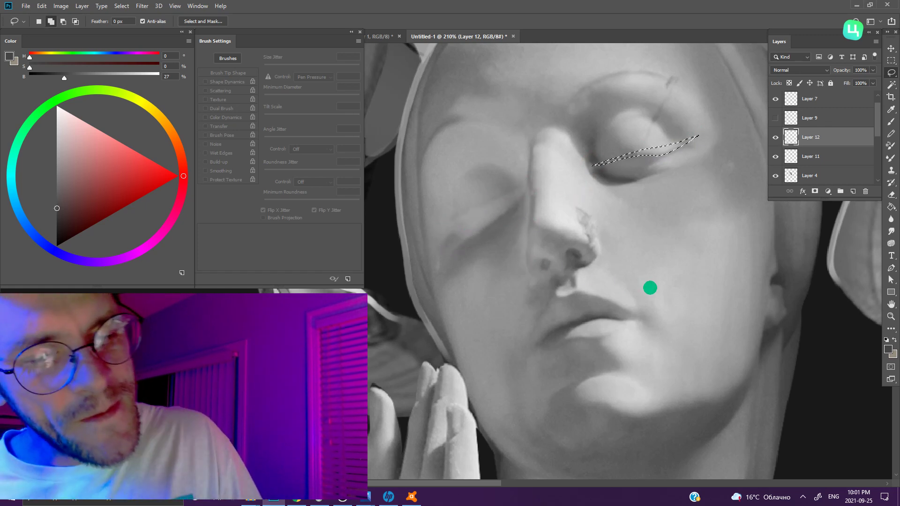
scroll(619, 264, "down", 2)
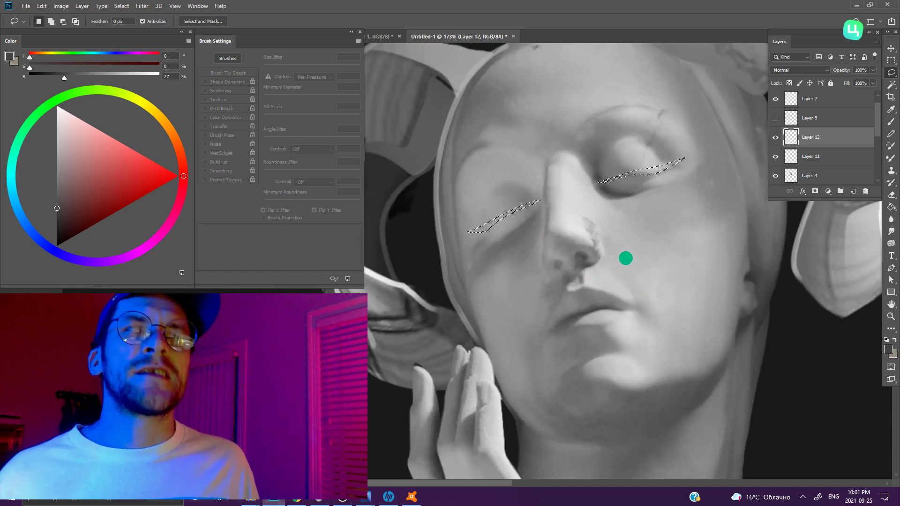
- With a large brush and near-black colour, paint inside both eyelid selections
key("b")
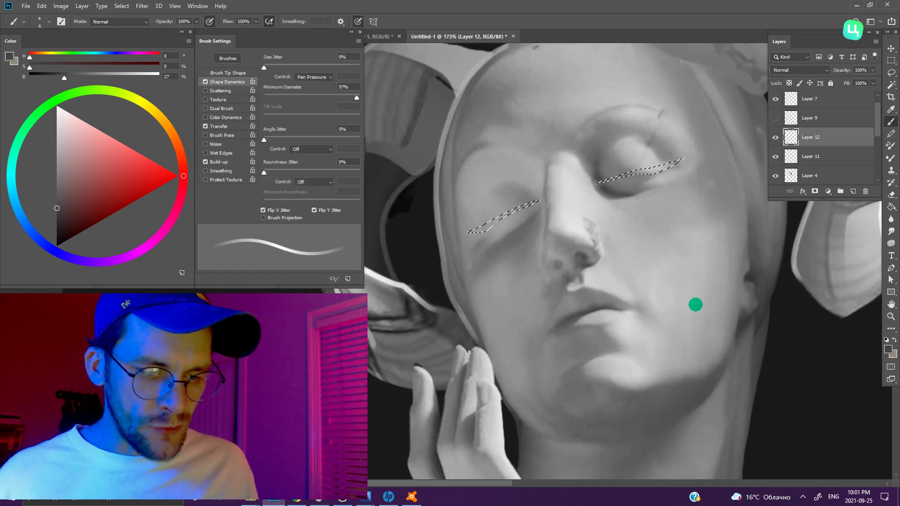
left_click_drag(694, 303, 662, 140)
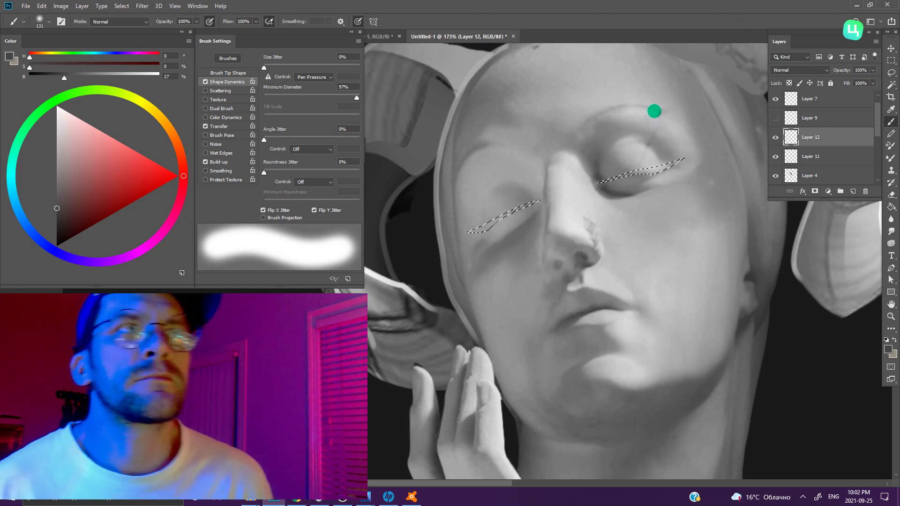
left_click(402, 200, "alt")
left_click_drag(470, 230, 538, 201)
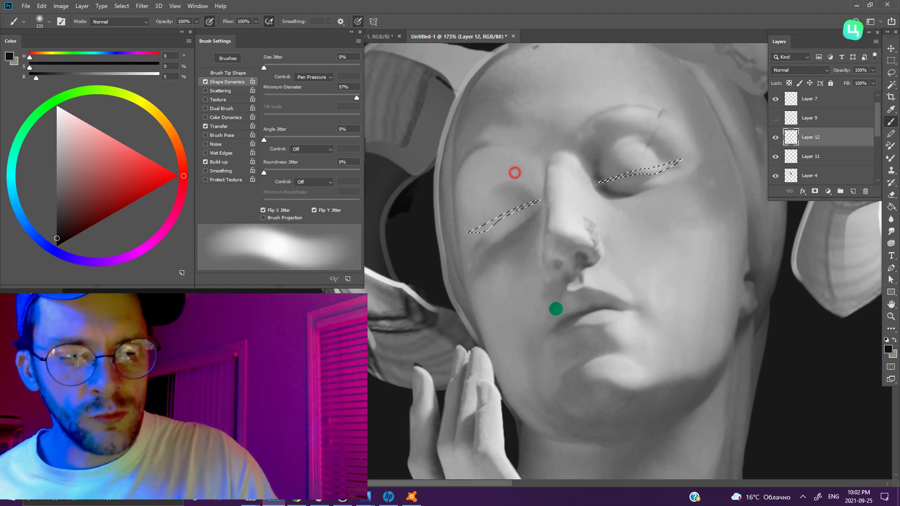
left_click_drag(600, 181, 682, 160)
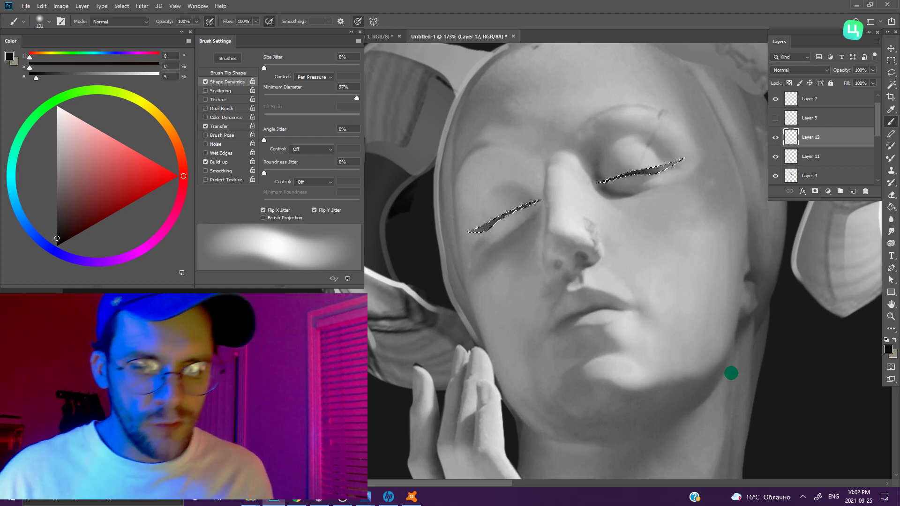
scroll(581, 330, "down", 3)
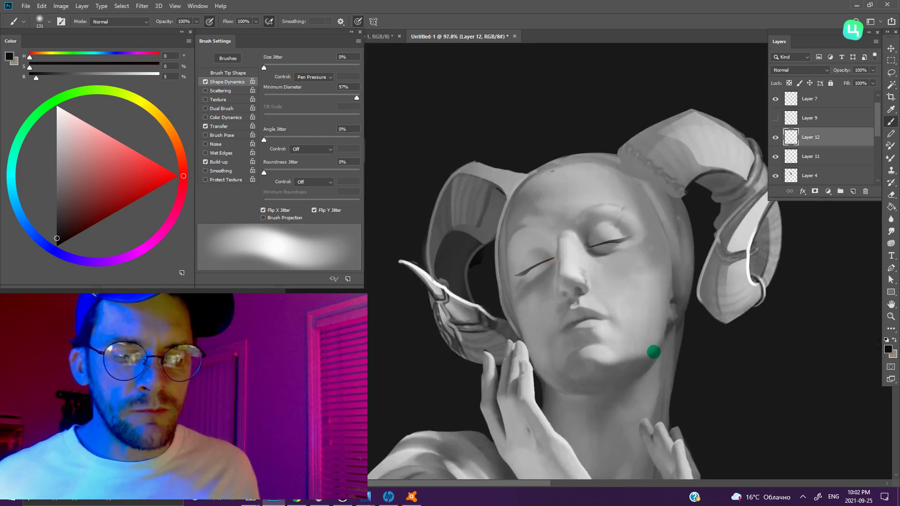
scroll(654, 352, "up", 3)
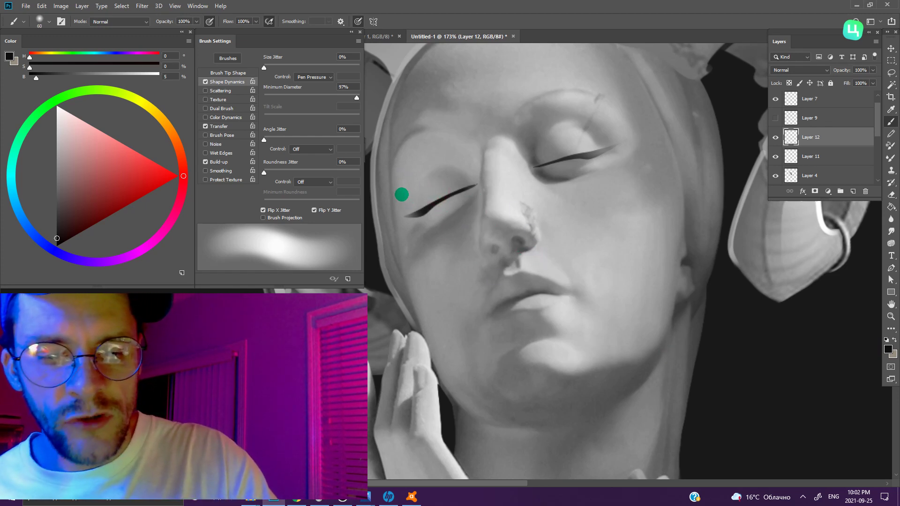
- Shrink the brush slightly and lengthen and thicken the right lash's outer tip
key("bracketleft")
left_click_drag(622, 142, 553, 162)
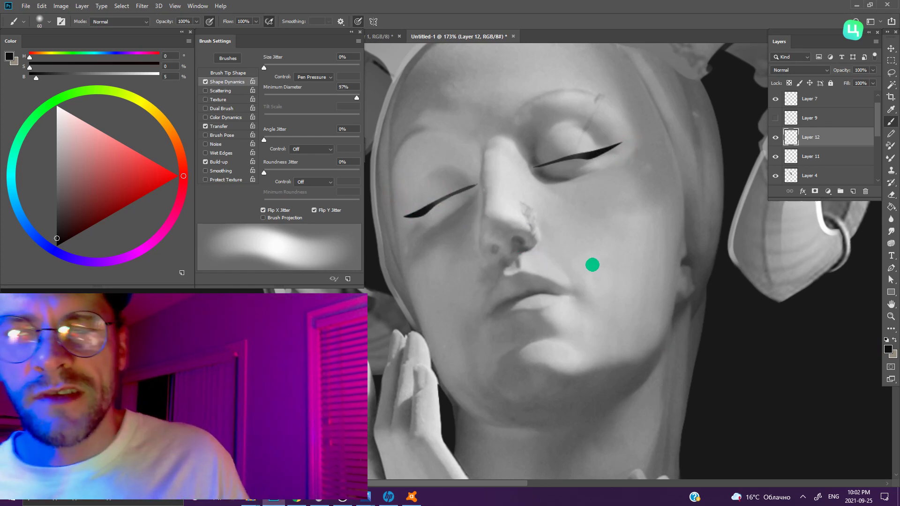
scroll(573, 273, "down", 5)
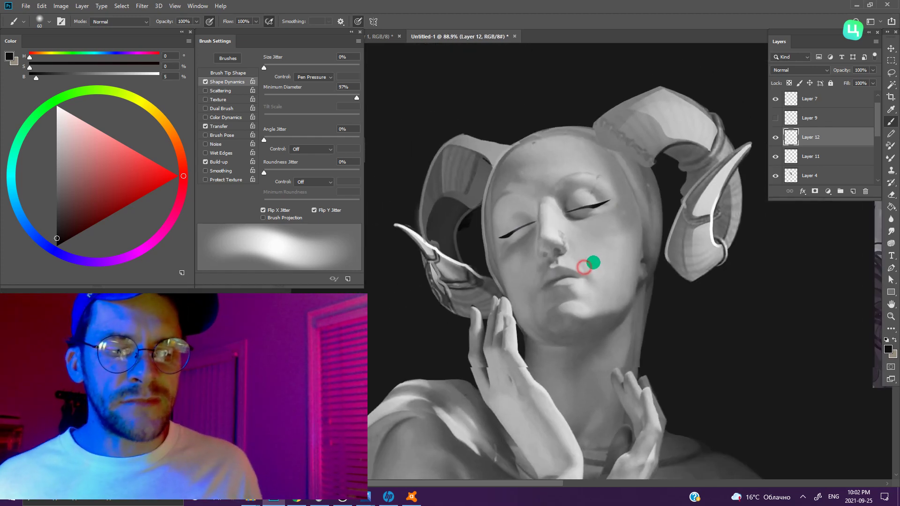
scroll(582, 263, "up", 5)
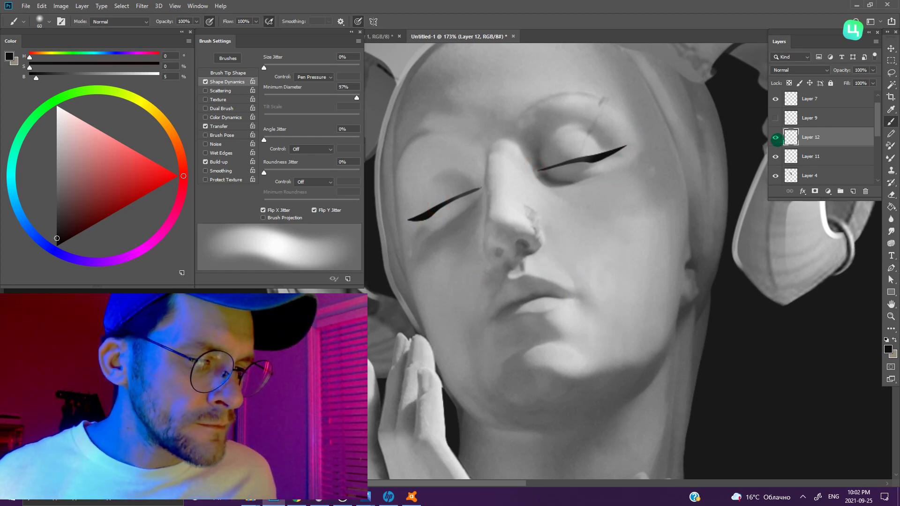
- Hide Layer 12 to compare the lashes, select the Magic Wand (W) and zoom out
left_click(776, 137)
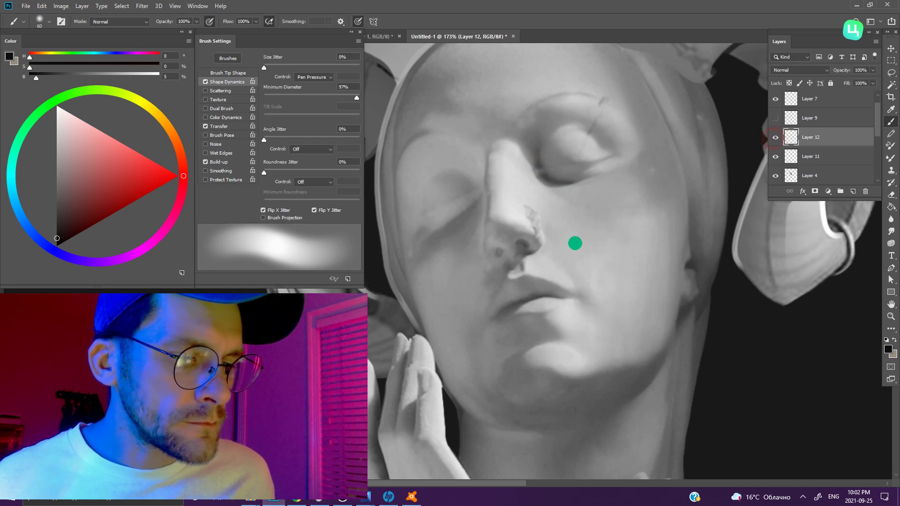
scroll(577, 242, "down", 5)
key("w")
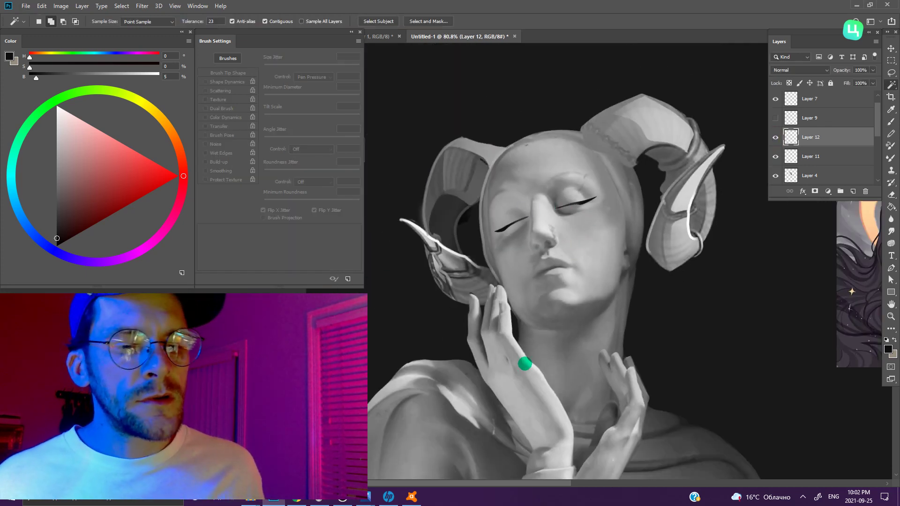
scroll(525, 364, "down", 3)
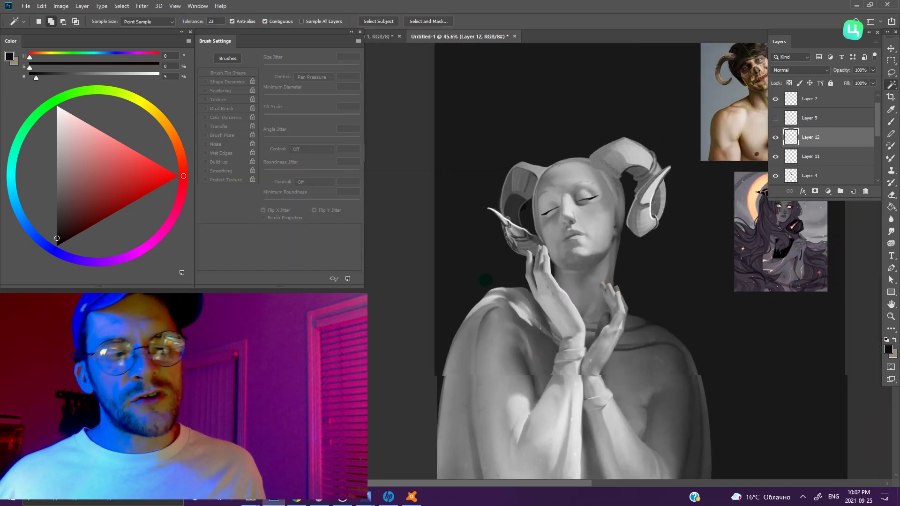
scroll(486, 280, "down", 3)
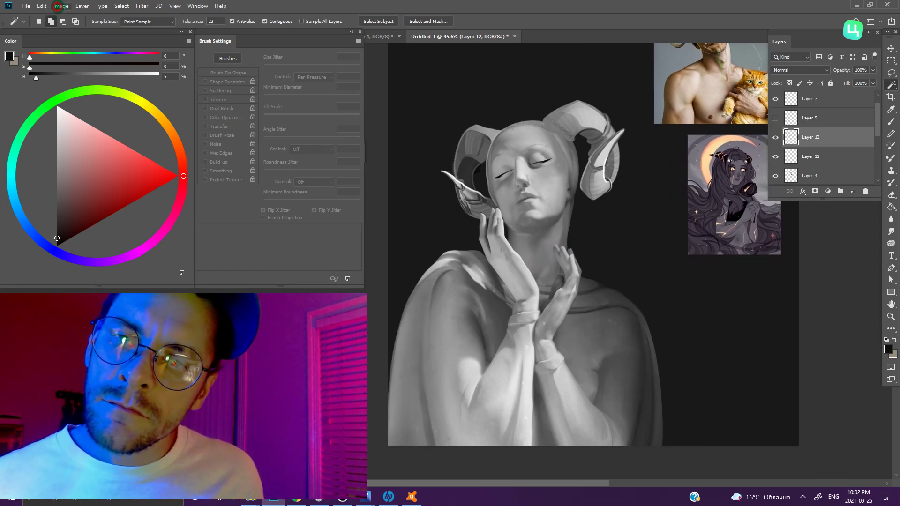
- Flip the canvas horizontally via Image Rotation, then zoom in on the face for brushing
left_click(61, 6)
left_click(103, 95)
left_click(191, 135)
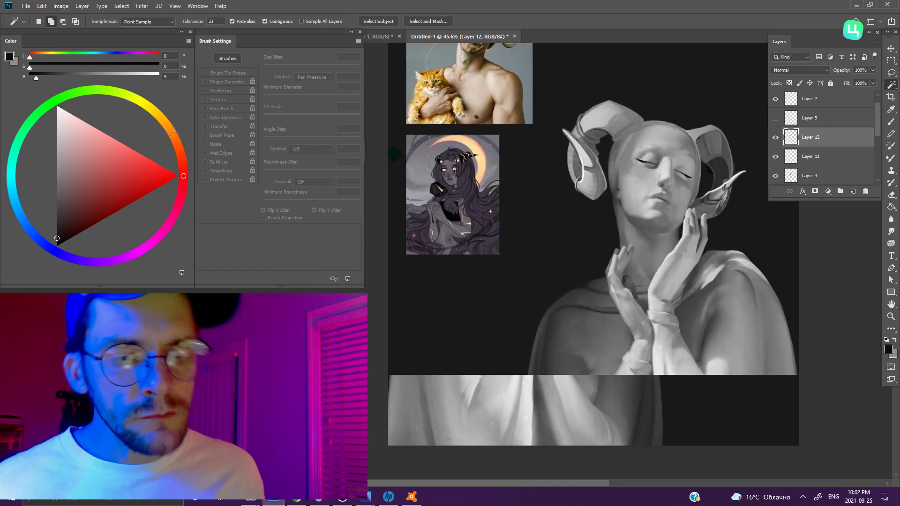
scroll(615, 257, "right", 1)
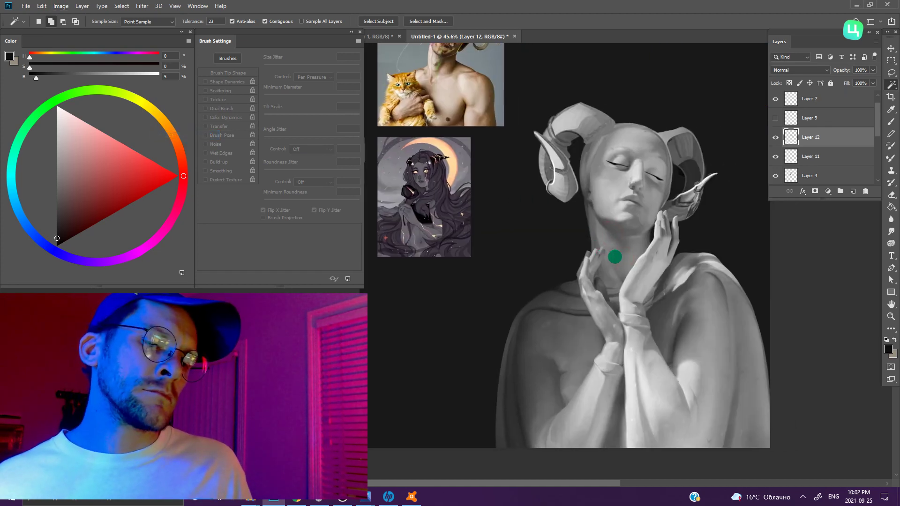
mouse_move(596, 206)
left_mouse_down()
mouse_move(493, 234)
mouse_move(526, 244)
left_mouse_up()
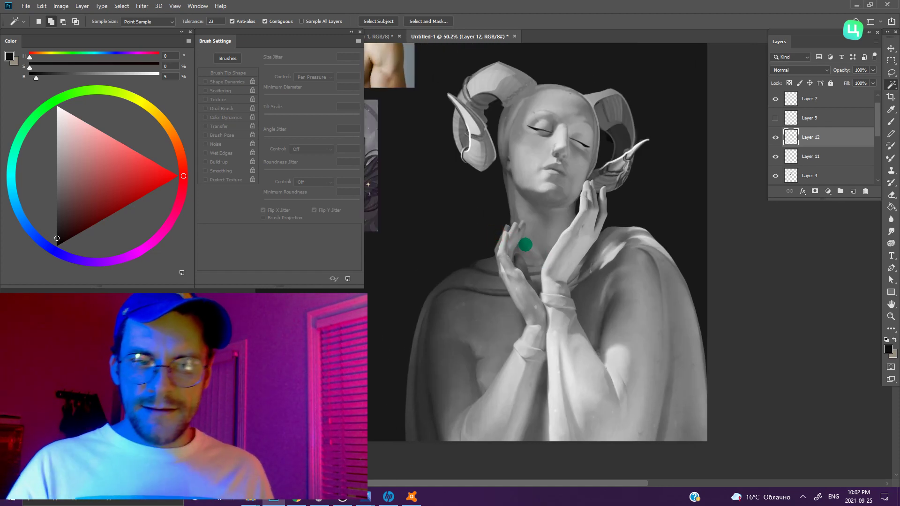
left_click_drag(550, 155, 618, 239)
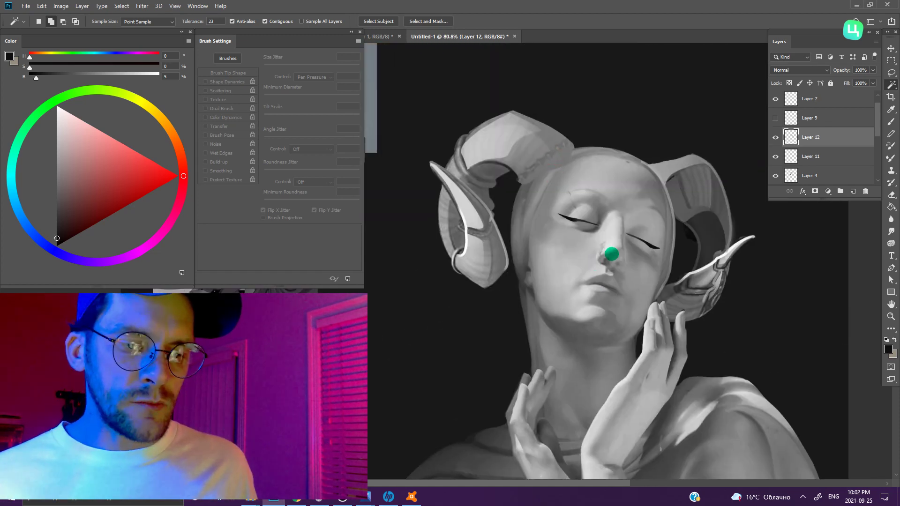
key("b")
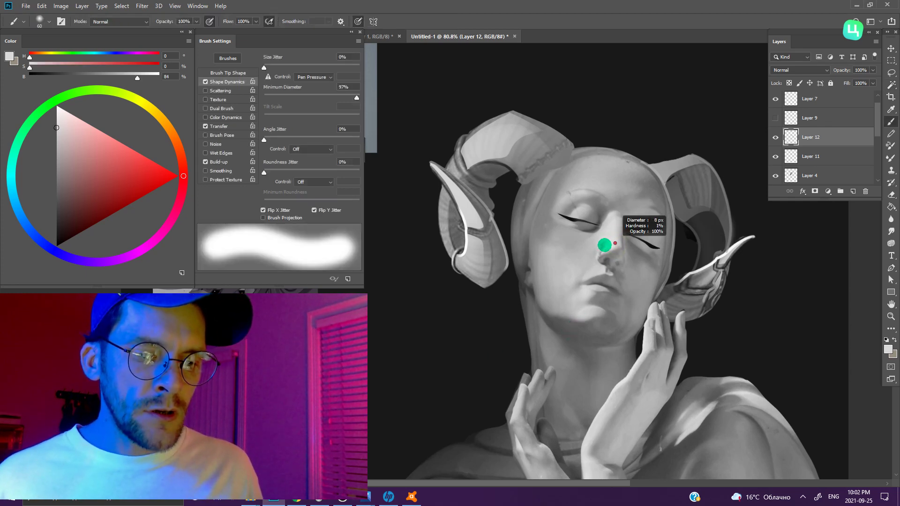
- Paint a light highlight along the upper edge of the left horn on Layer 7
left_click_drag(607, 226, 636, 336)
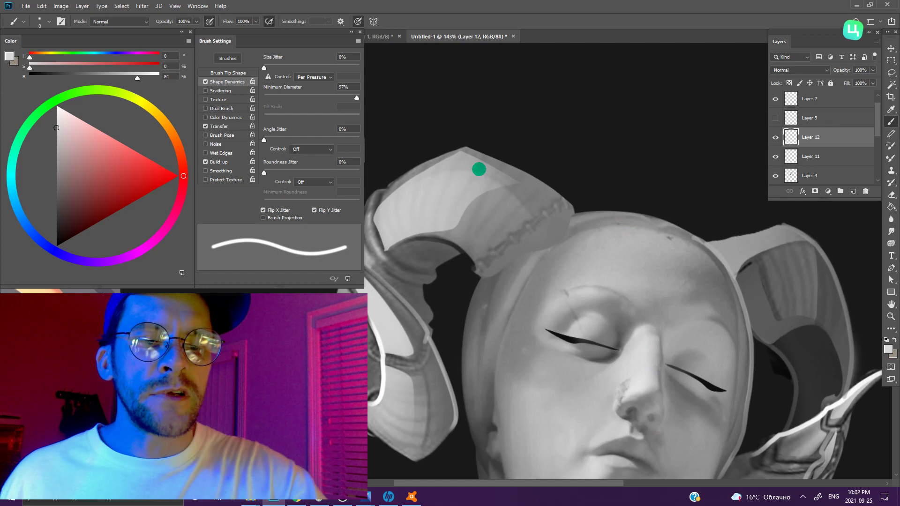
left_click_drag(465, 151, 546, 241)
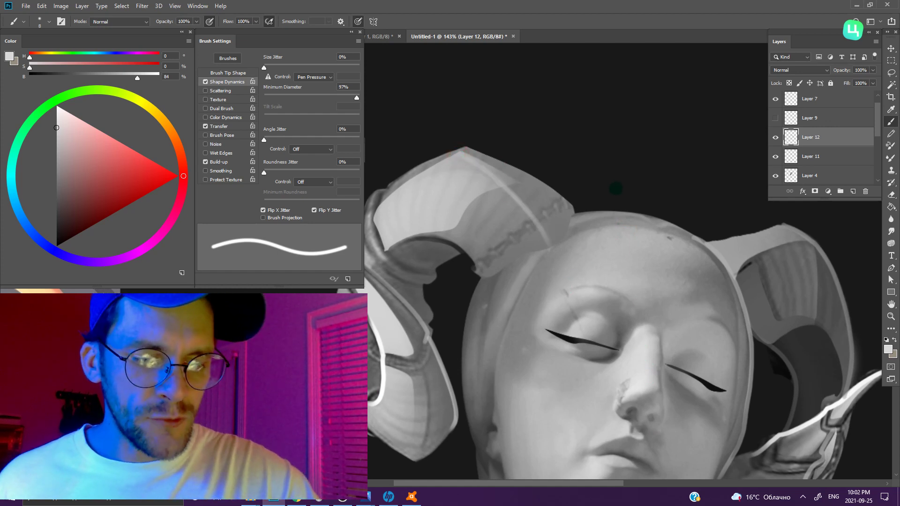
key("ctrl+z")
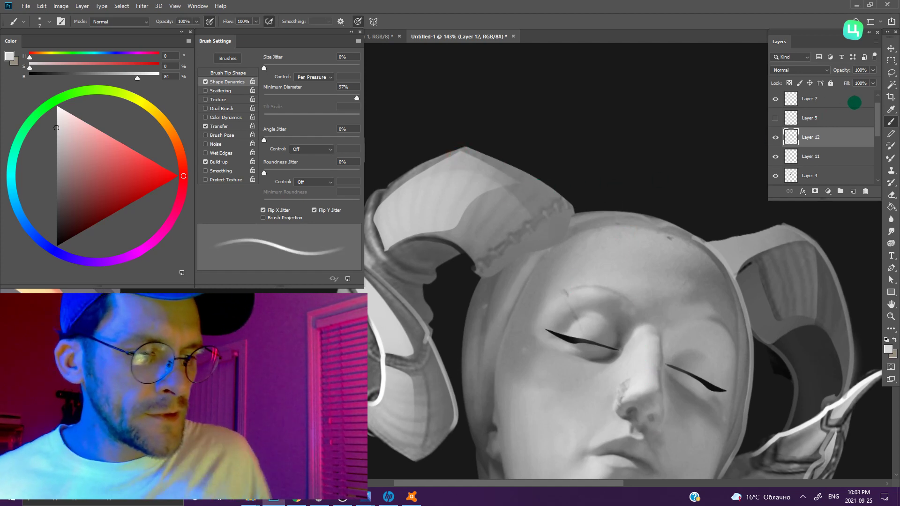
scroll(839, 114, "up", 1)
left_click(837, 113)
left_click(776, 112)
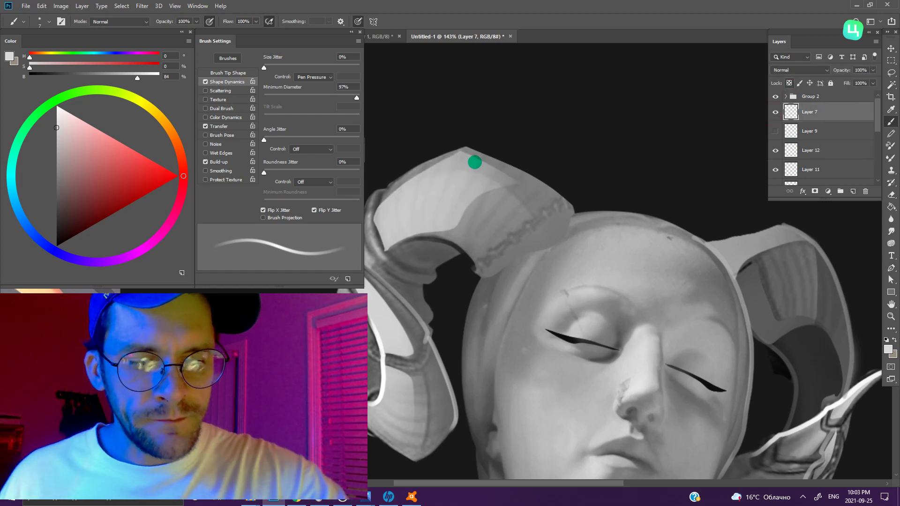
left_click_drag(461, 156, 560, 206)
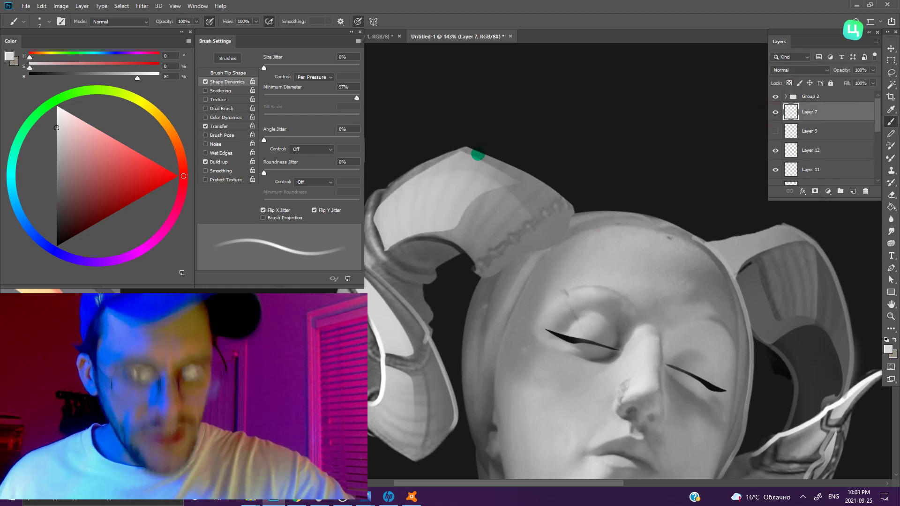
- On a new Layer 13, lasso the horn's top section and brighten it with the brush
key("l")
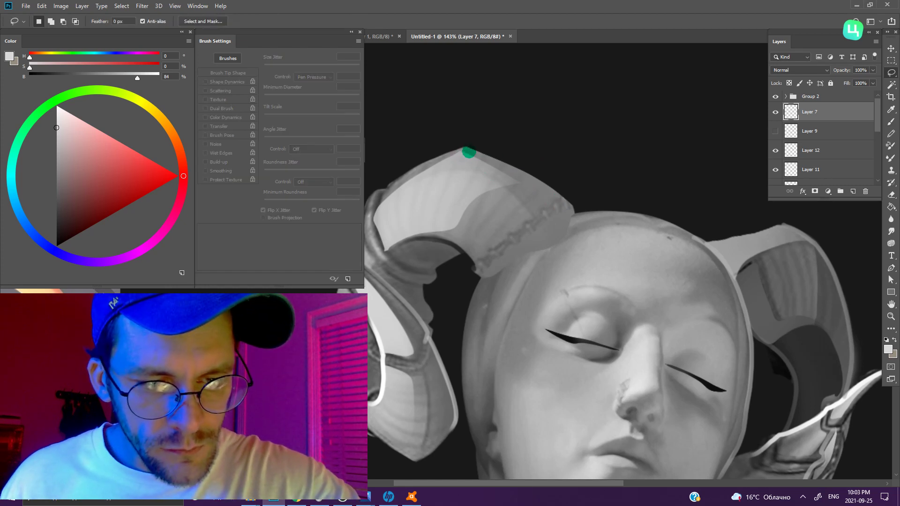
left_click(853, 191)
left_click(458, 154)
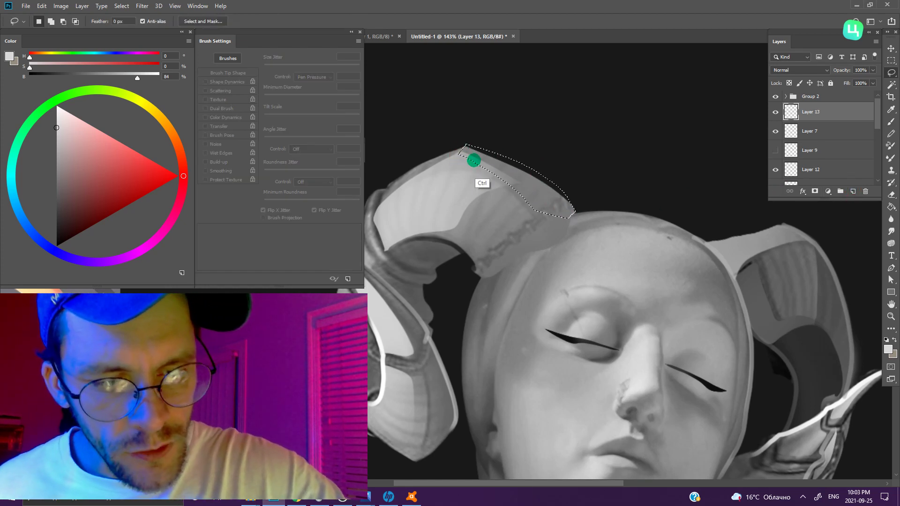
mouse_move(458, 152)
left_mouse_down()
mouse_move(560, 223)
mouse_move(466, 153)
left_mouse_up()
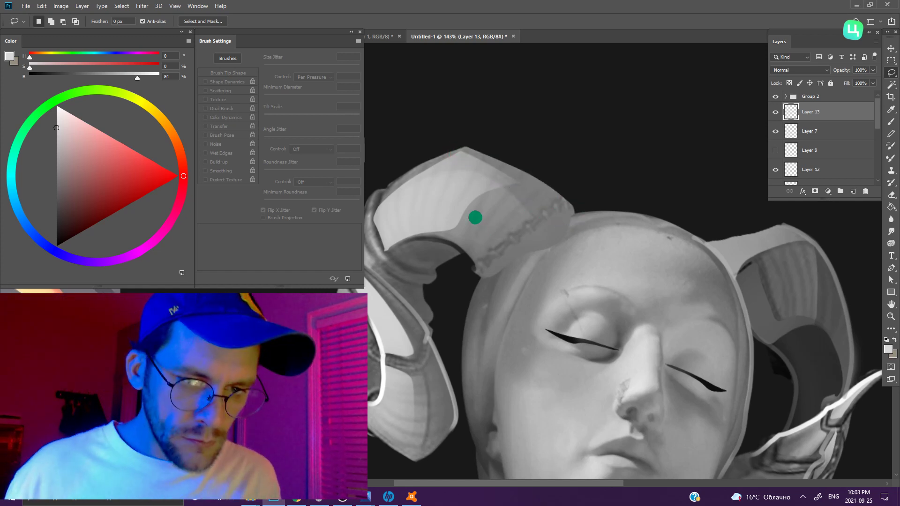
key("b")
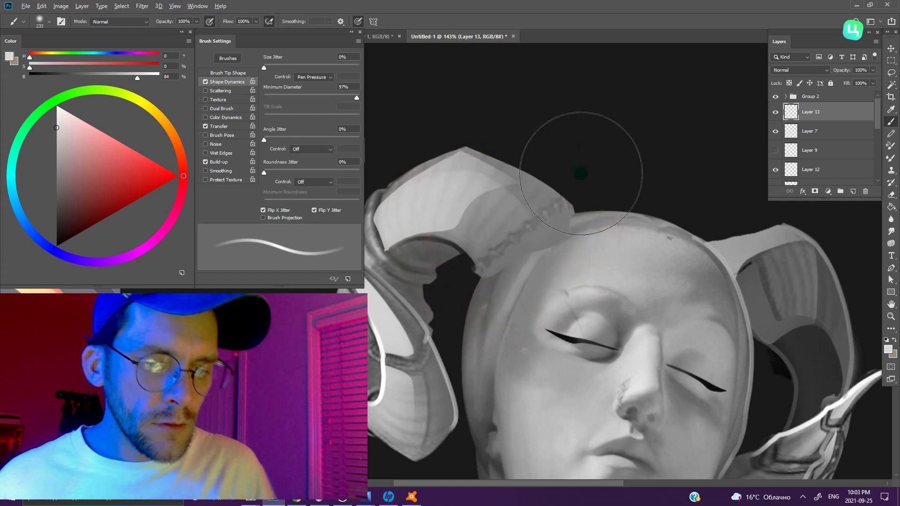
left_click_drag(498, 188, 568, 203)
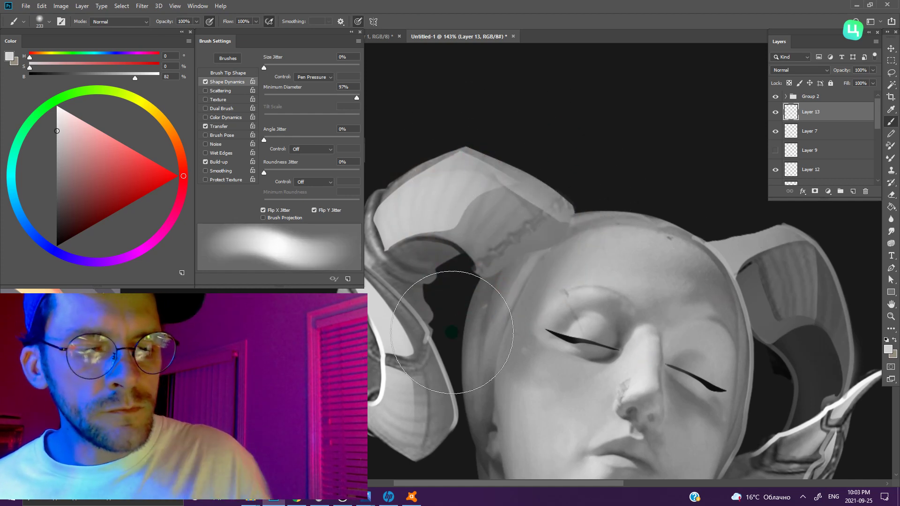
scroll(529, 325, "down", 3)
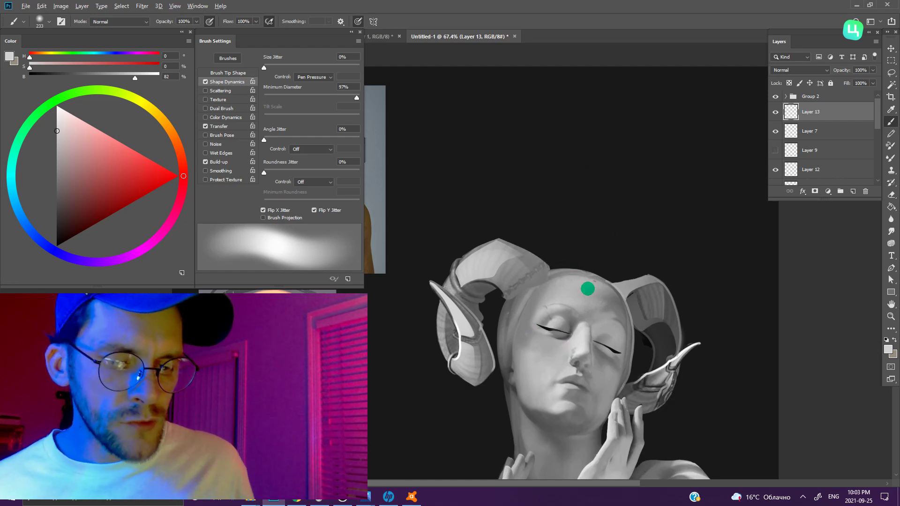
scroll(587, 289, "up", 2)
- Pick a darker 29% grey and zoom out to see more of the head
left_click(705, 317, "alt")
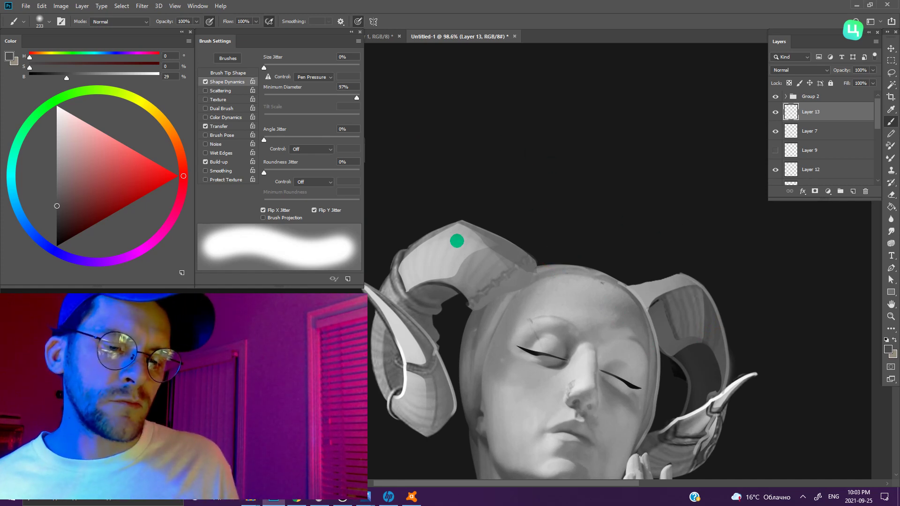
scroll(457, 236, "down", 2)
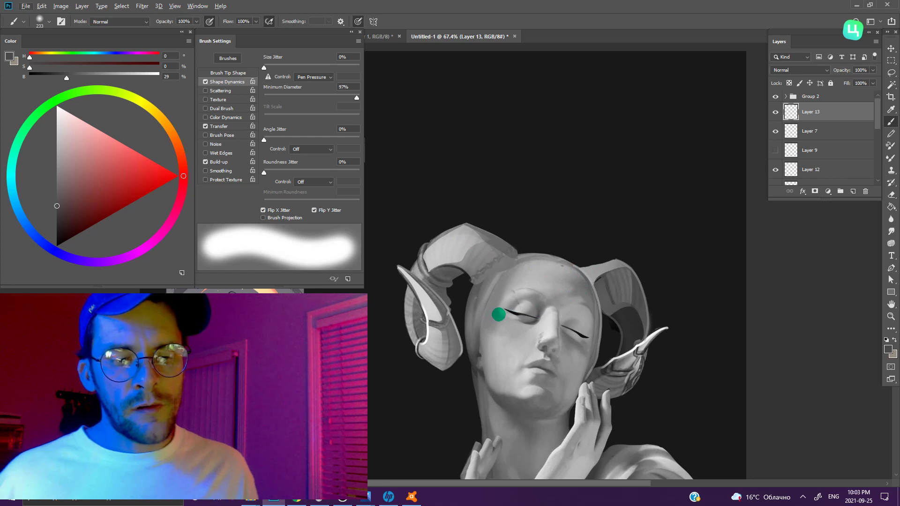
key("ctrl+minus")
key("w")
scroll(509, 295, "up", 1)
scroll(506, 249, "up", 1)
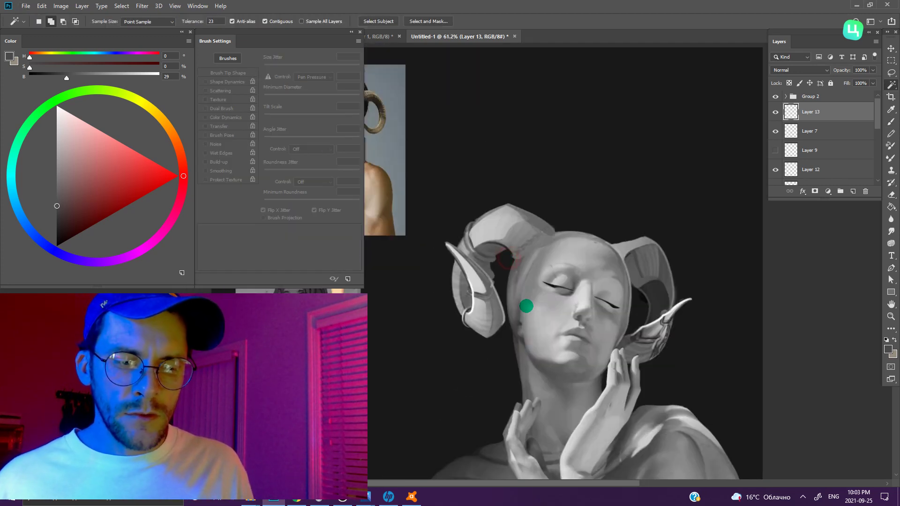
- Lasso-select the left horn's inner edge where it meets the head
scroll(526, 306, "up", 1)
scroll(528, 293, "up", 1)
scroll(528, 293, "up", 1)
key("l")
left_click_drag(460, 261, 461, 229)
left_click_drag(486, 200, 459, 271)
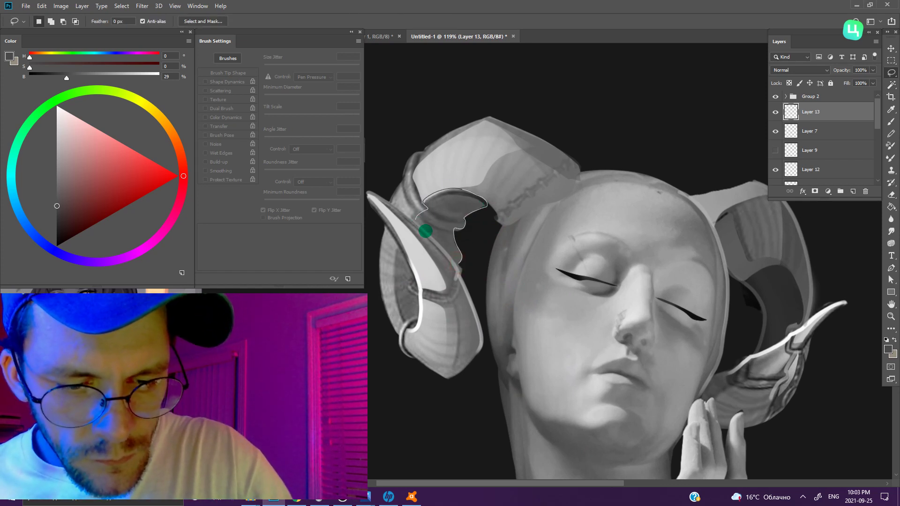
- Paint 15% grey shadow into the horn's inner upper curve, then zoom out to check the figure
key("ctrl+d")
key("b")
left_click(483, 202, "alt")
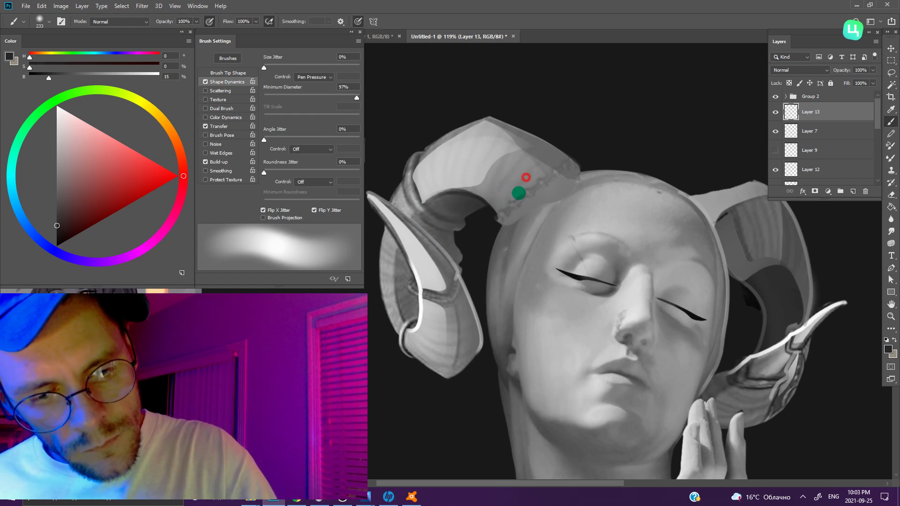
left_click_drag(526, 177, 514, 195)
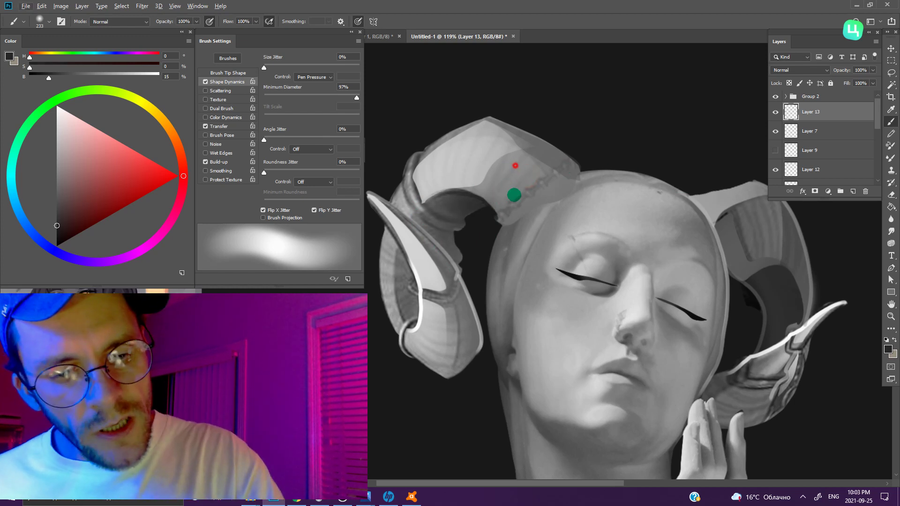
key("w")
scroll(605, 183, "down", 3)
scroll(701, 294, "down", 3)
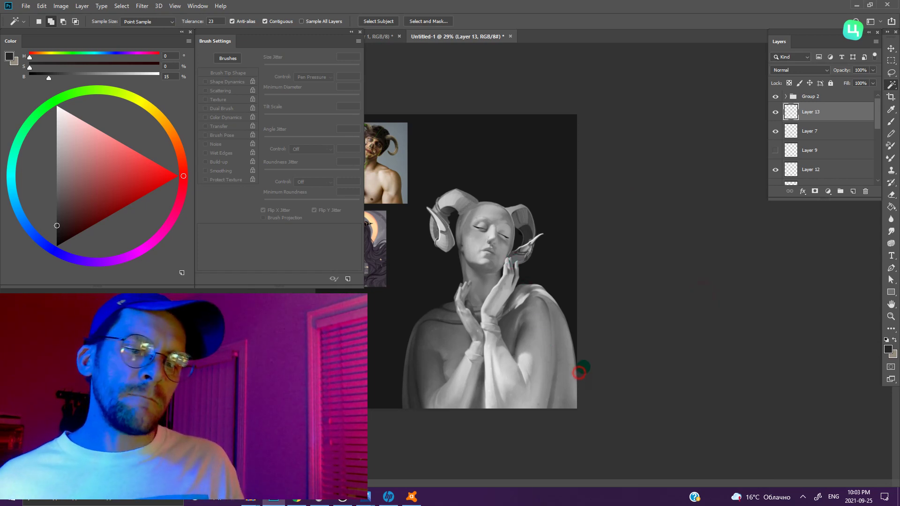
scroll(539, 307, "up", 2)
scroll(541, 283, "up", 1)
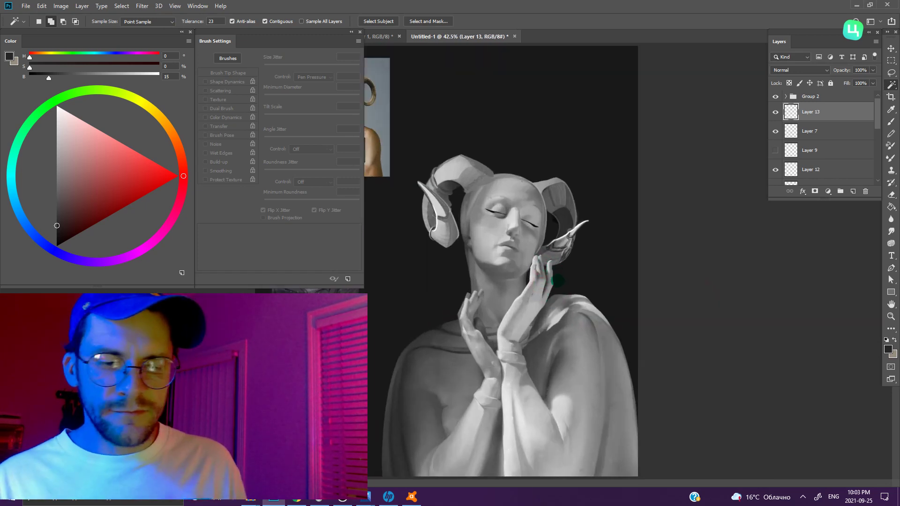
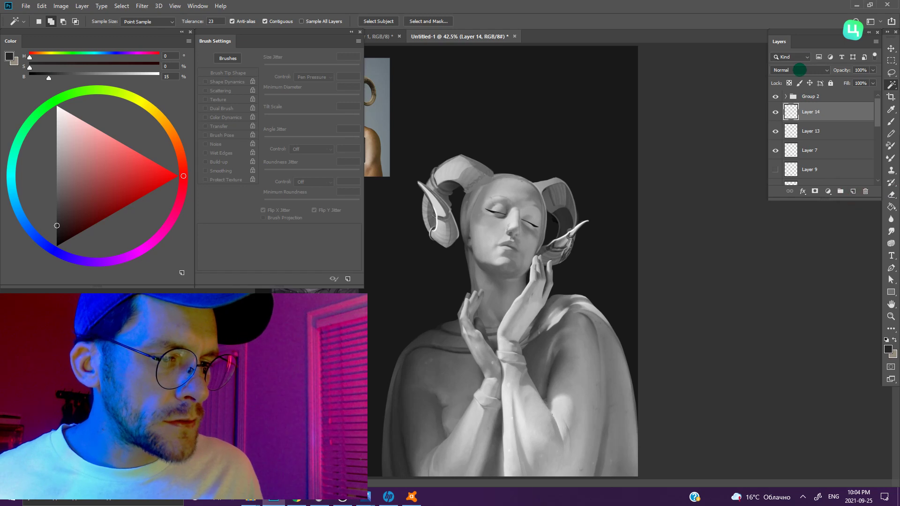
- Set Layer 14 to Overlay blend mode and sample a light grey from the statue
left_click(800, 70)
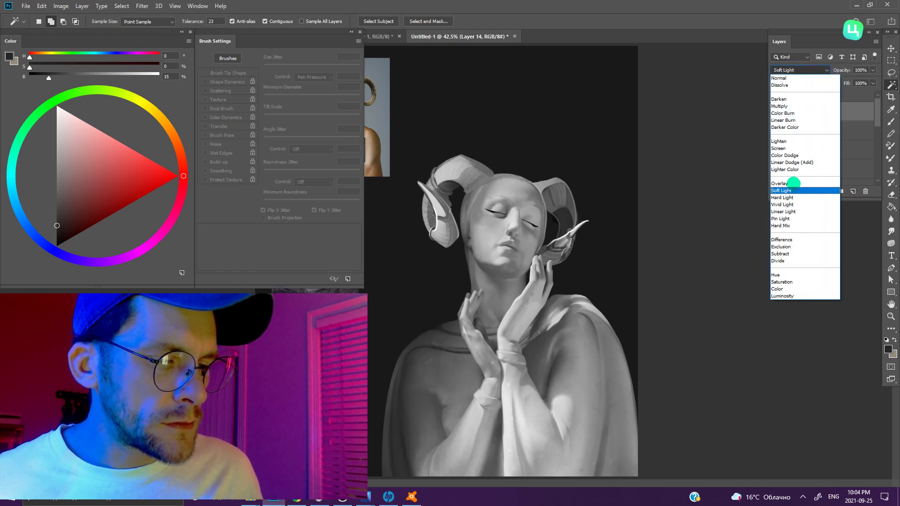
left_click(781, 184)
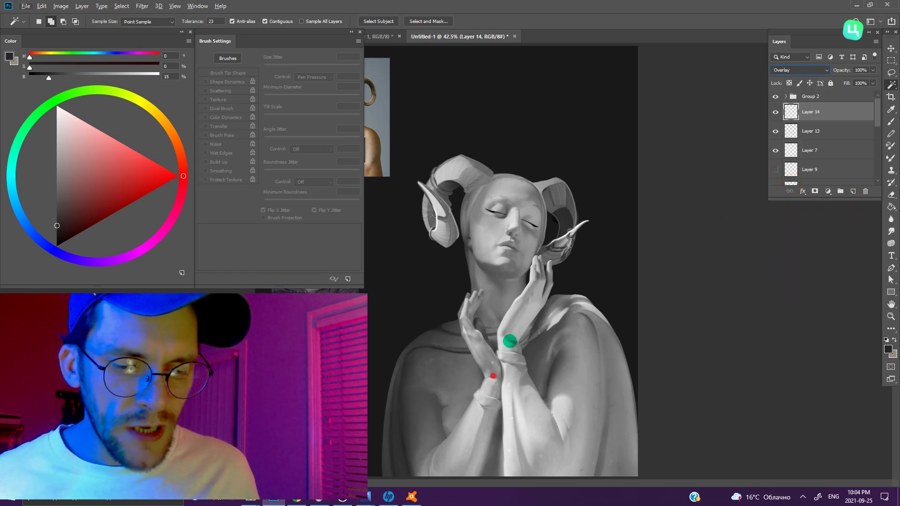
scroll(449, 334, "up", 3)
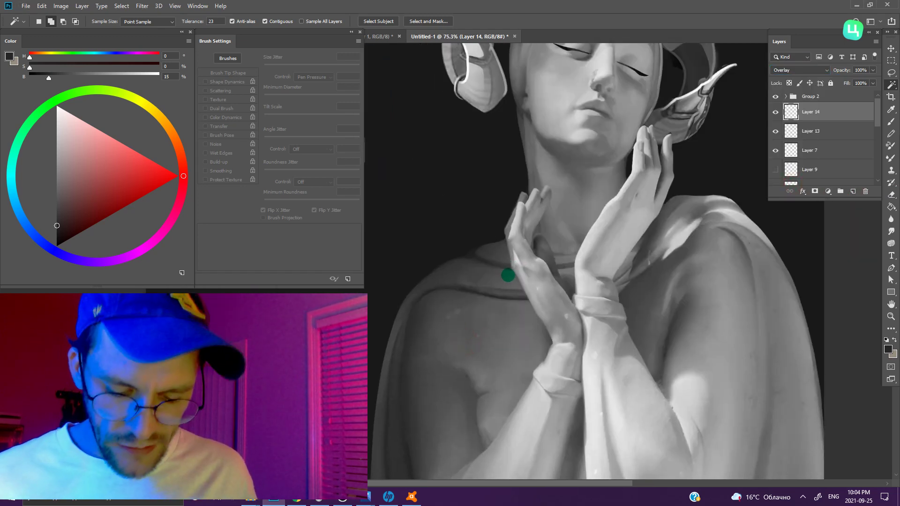
key("b")
left_click(600, 202, "alt")
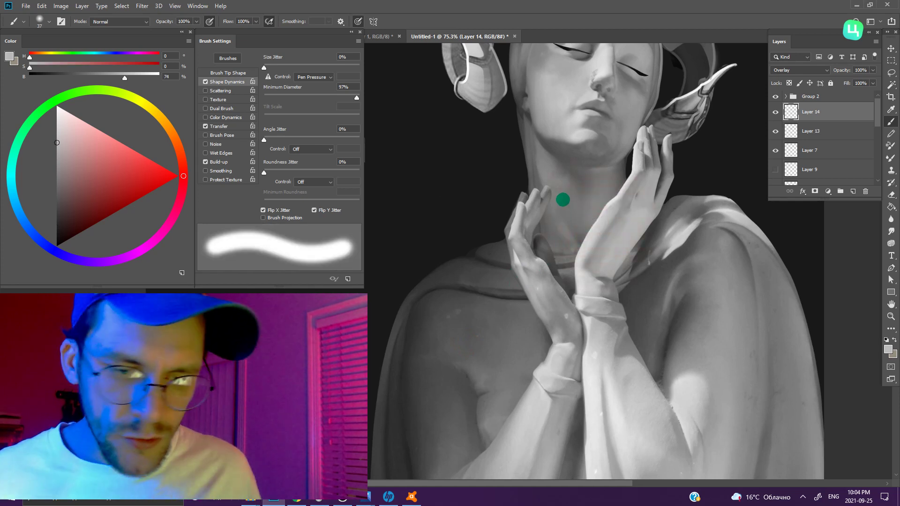
- Shrink the brush to a small tip and undo the stray test stroke
left_click_drag(524, 171, 526, 200)
left_click_drag(525, 250, 521, 248)
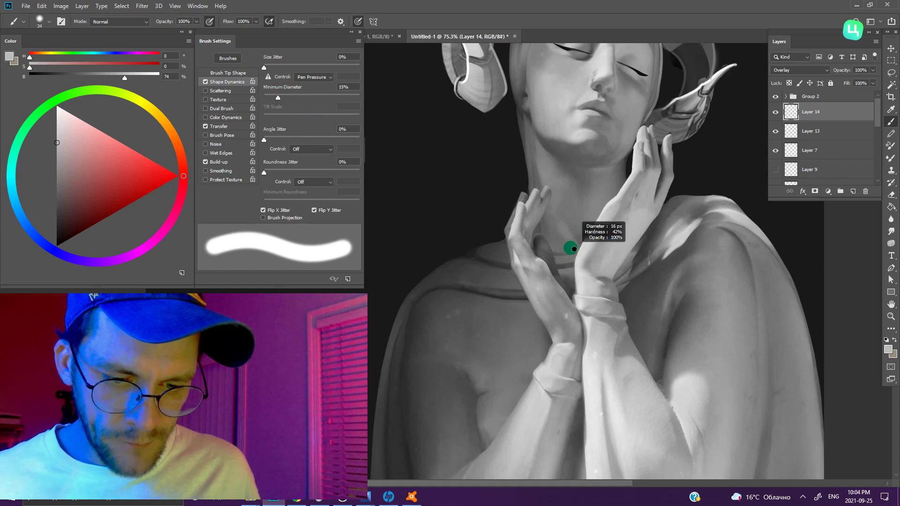
left_click_drag(574, 249, 569, 195)
left_click_drag(466, 249, 472, 371)
key("ctrl+z")
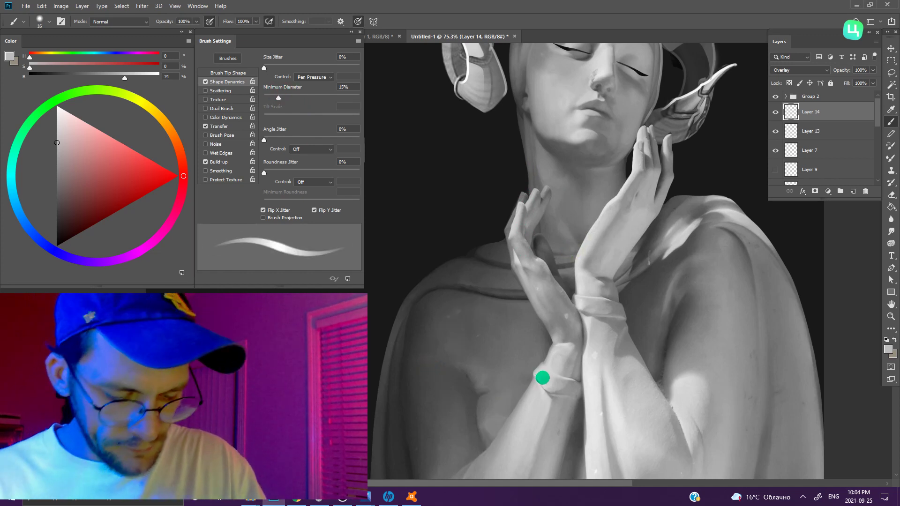
key("bracketleft")
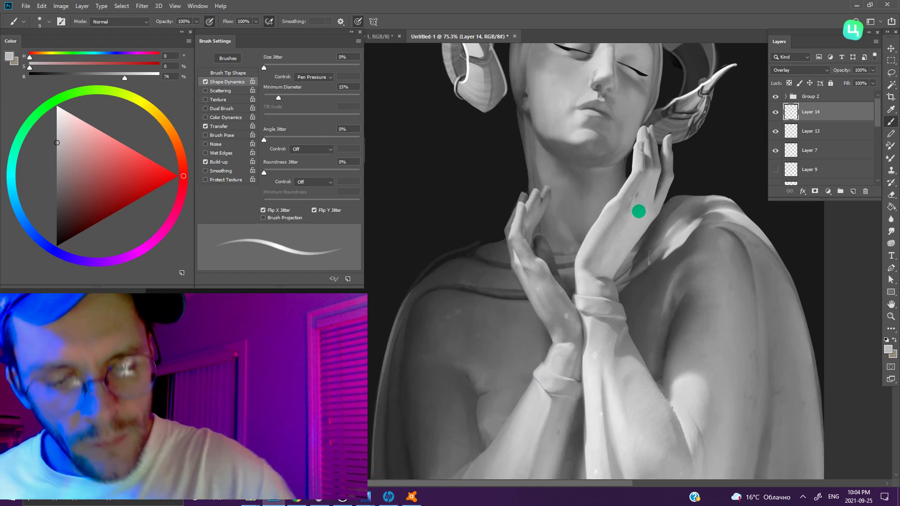
- Paint a light 20 px highlight along the left shoulder contour
mouse_move(582, 269)
left_mouse_down()
mouse_move(697, 123)
mouse_move(665, 111)
mouse_move(655, 117)
left_mouse_up()
key("bracketright")
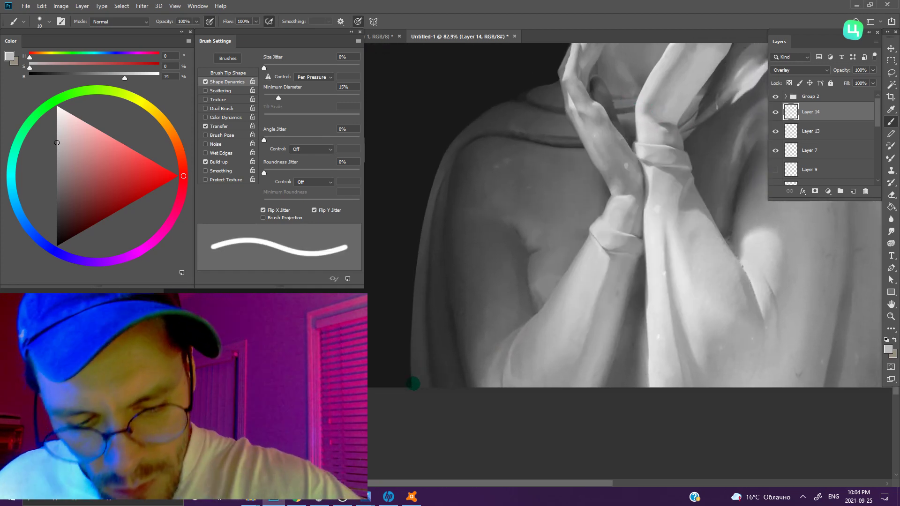
key("bracketright")
key("bracketright")
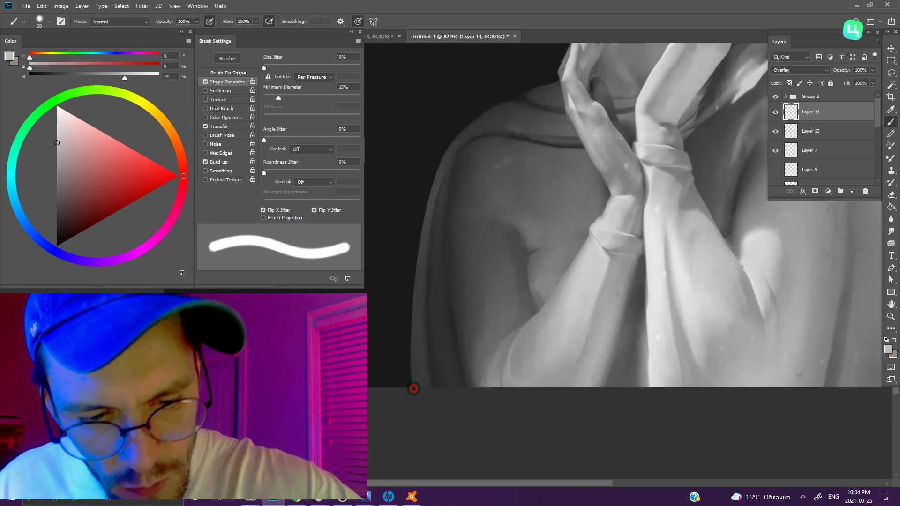
left_click_drag(414, 382, 492, 111)
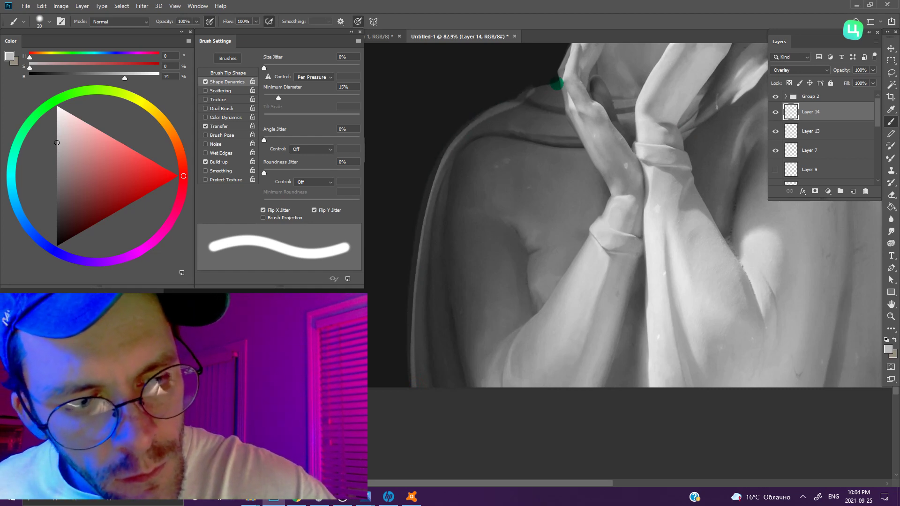
key("ctrl+z")
left_click_drag(415, 389, 520, 101)
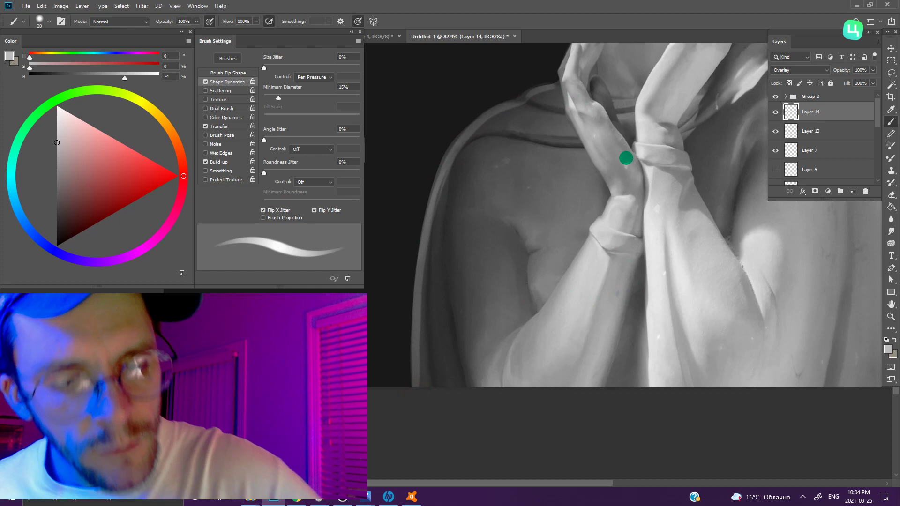
- Fit the whole figure in view and reduce the brush to a very fine tip
key("ctrl+0")
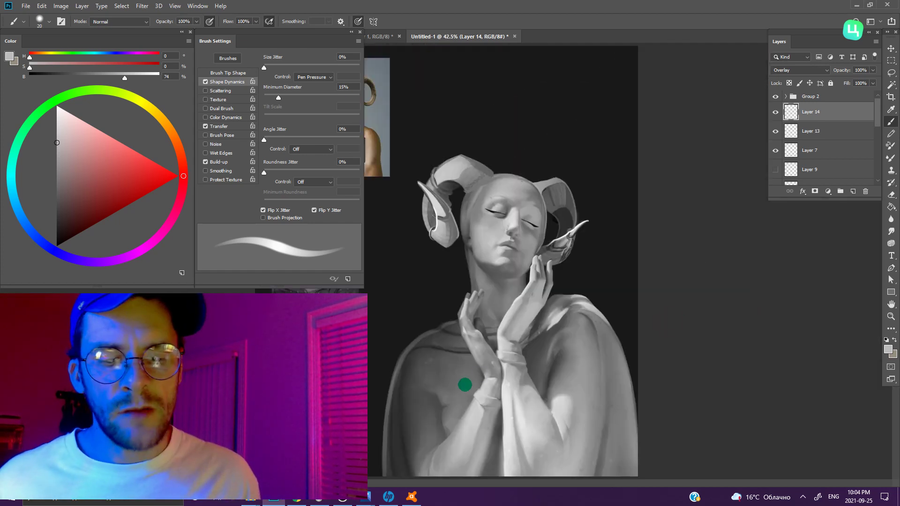
scroll(486, 320, "up", 3)
scroll(486, 235, "up", 2)
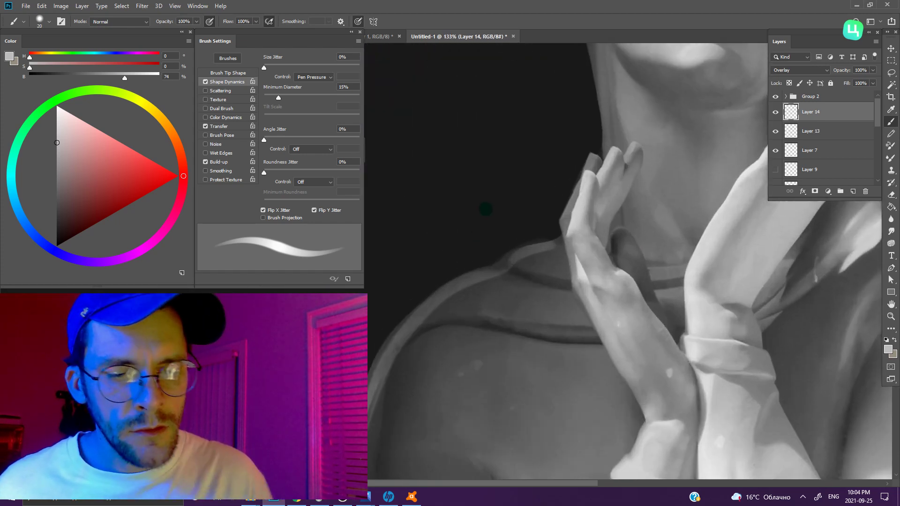
key("bracketleft")
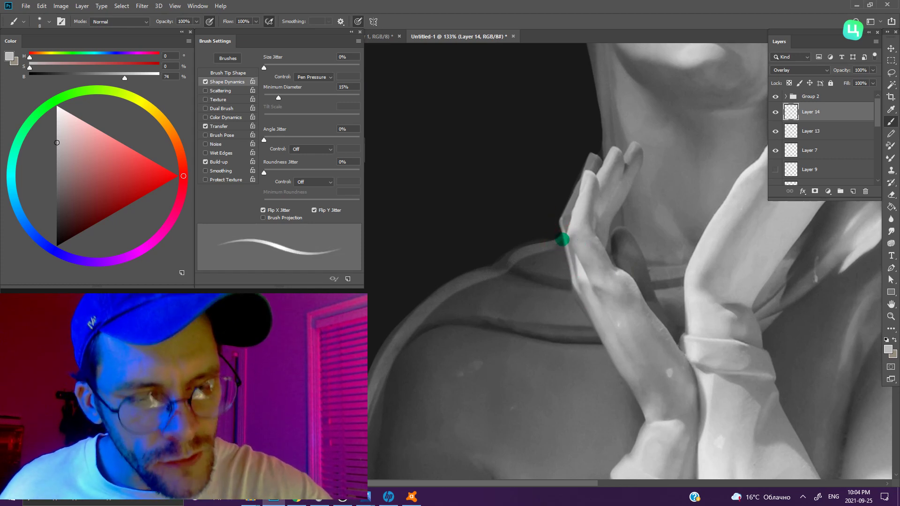
key("bracketright")
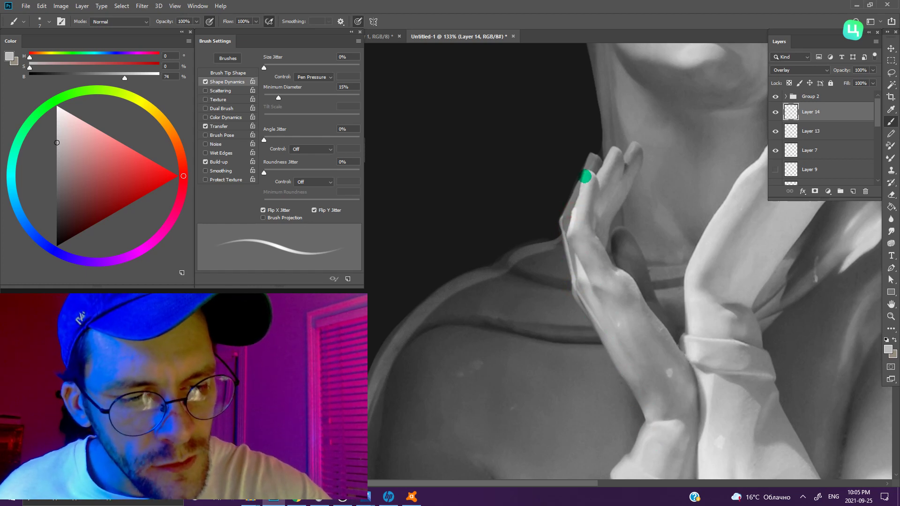
key("bracketleft")
key("bracketleft")
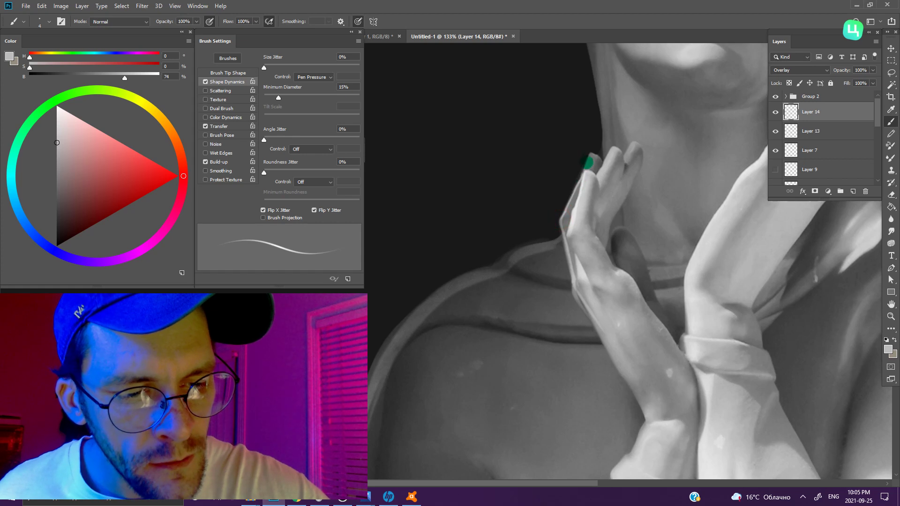
scroll(727, 301, "down", 5)
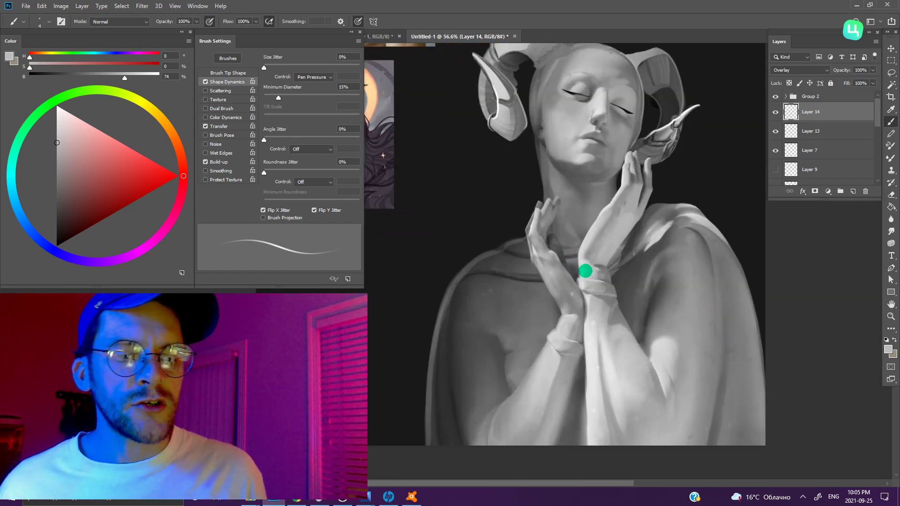
scroll(586, 272, "up", 5)
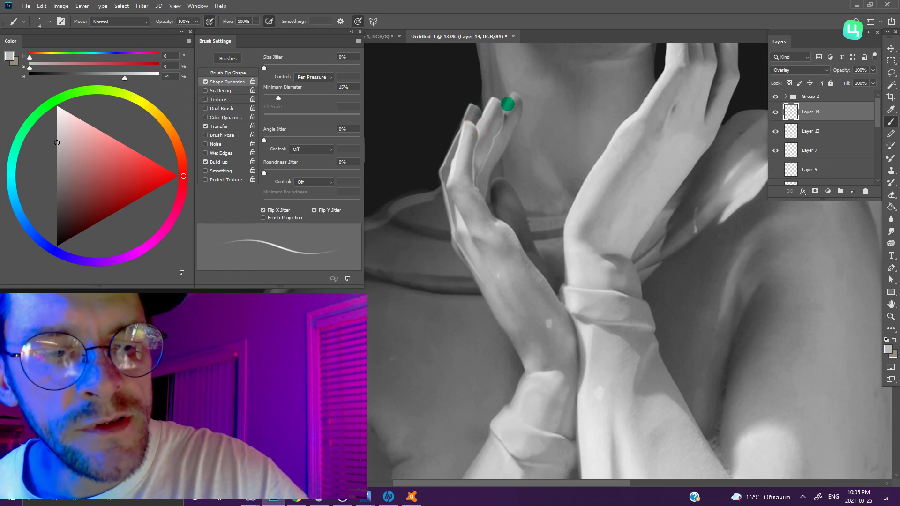
left_click_drag(515, 95, 574, 111)
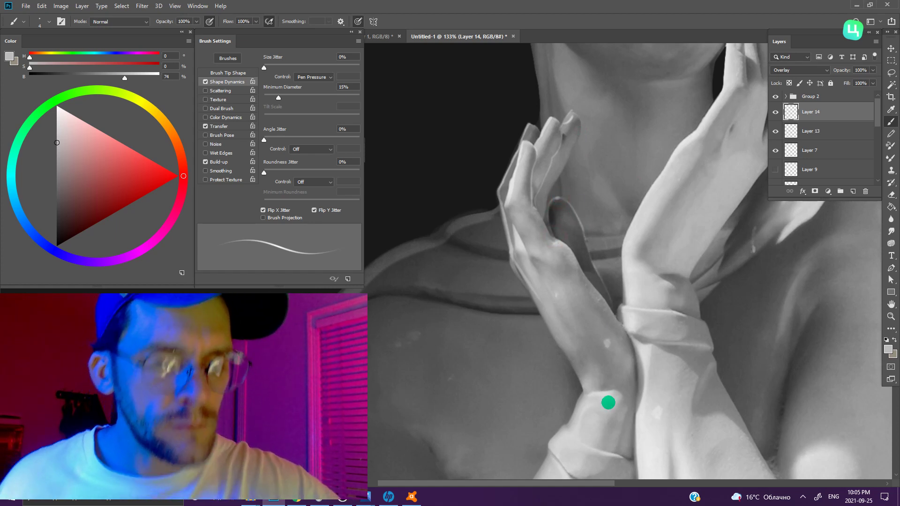
scroll(609, 366, "down", 5)
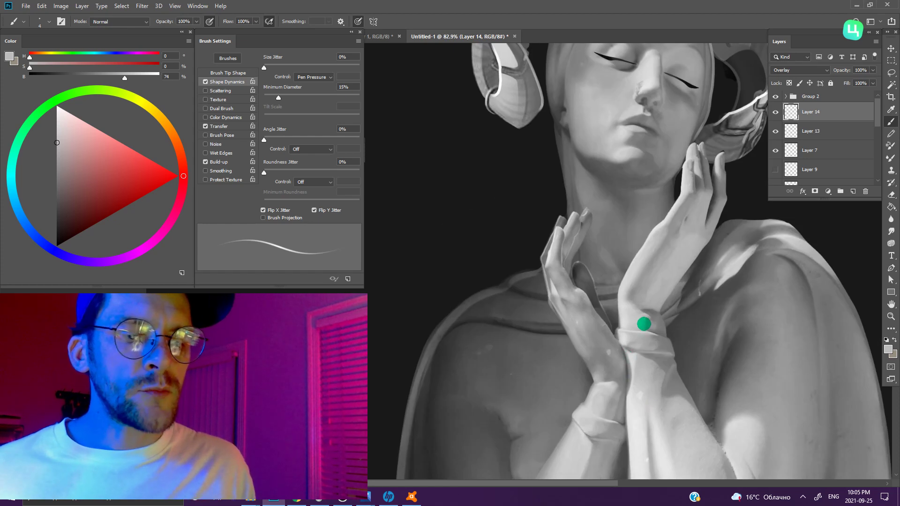
scroll(644, 324, "down", 3)
scroll(627, 229, "up", 2)
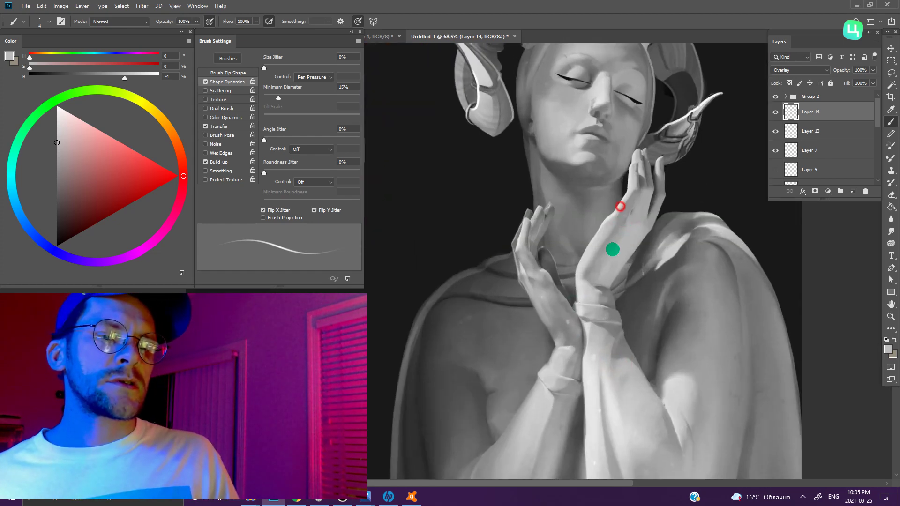
scroll(613, 241, "up", 2)
scroll(592, 195, "up", 2)
scroll(595, 239, "up", 1)
scroll(553, 251, "up", 5)
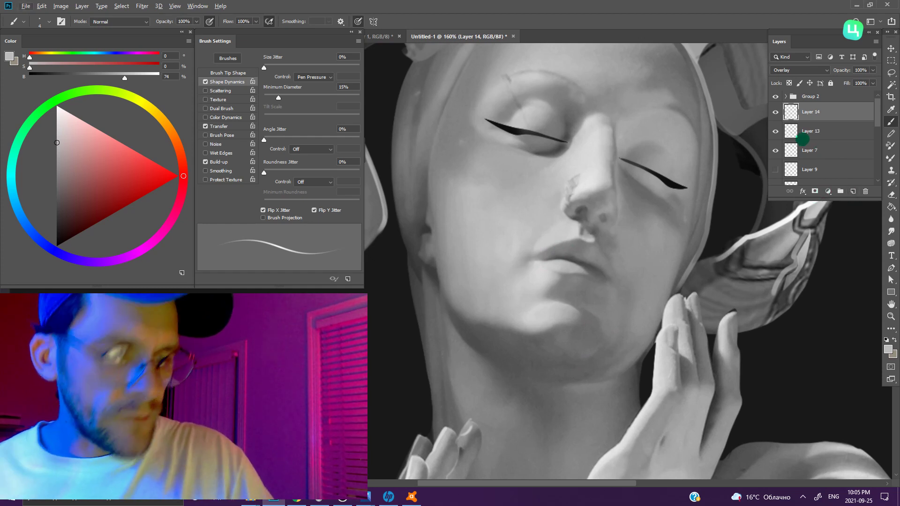
scroll(712, 374, "down", 3)
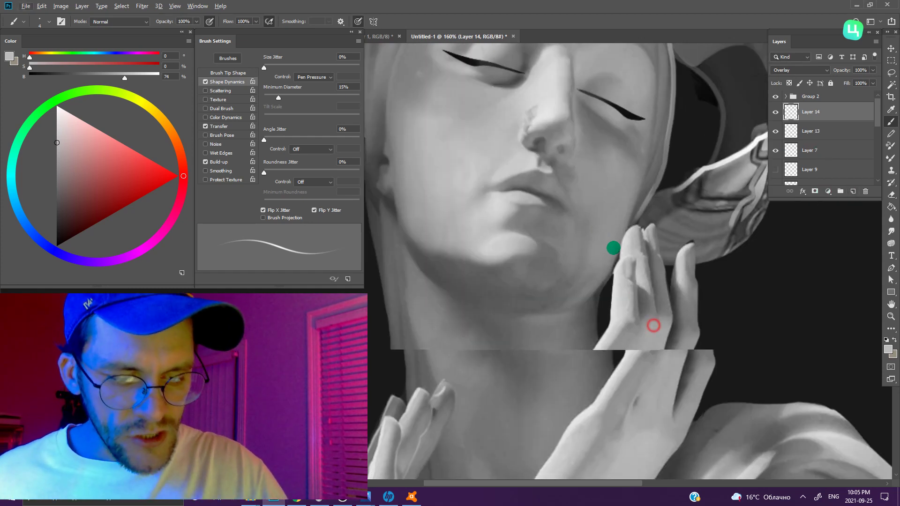
scroll(609, 282, "right", 2)
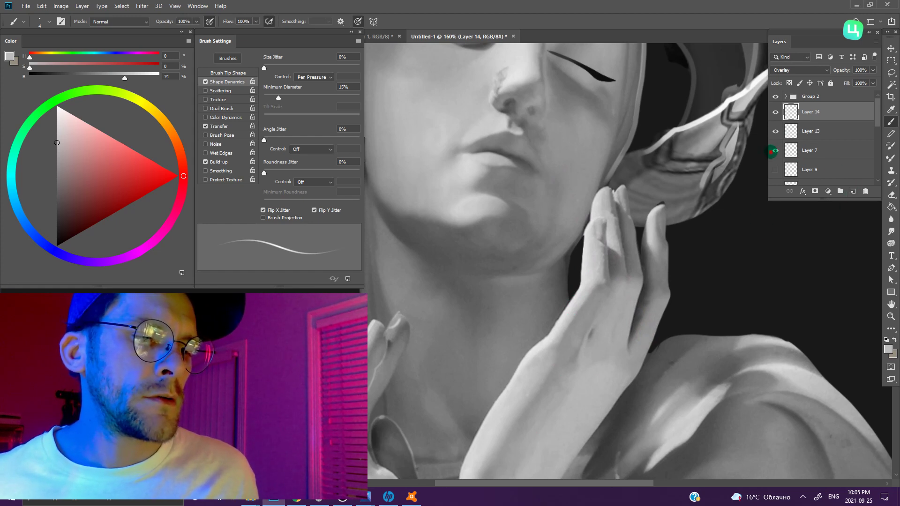
scroll(775, 145, "down", 2)
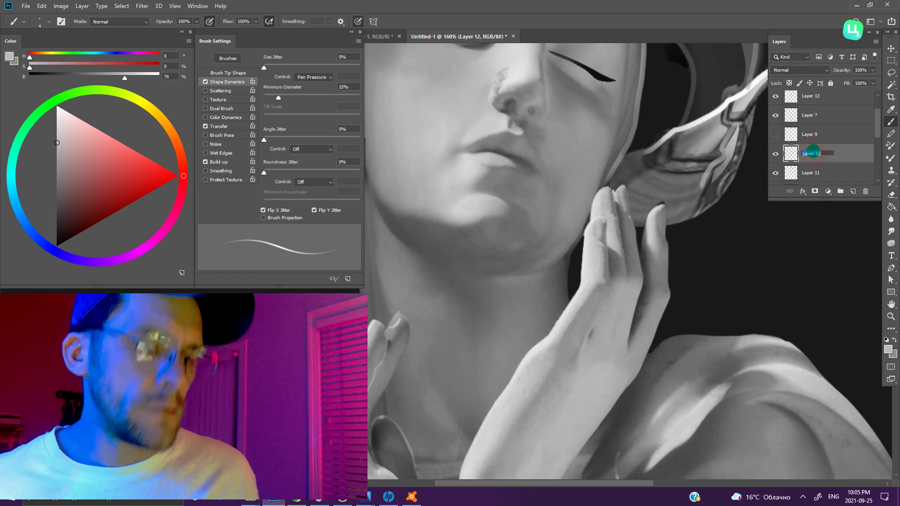
- On the blacks layer, draw a thin black line along the lips
type("blacks")
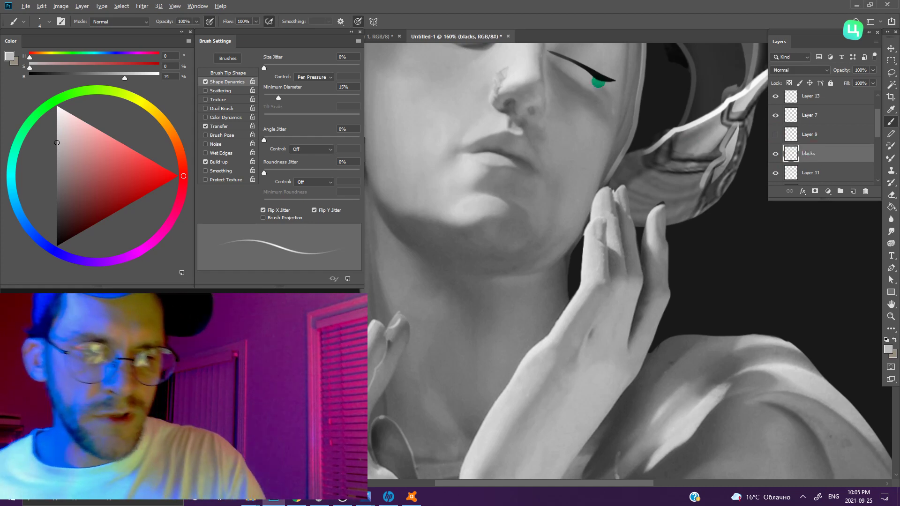
left_click_drag(598, 82, 669, 297)
key("d")
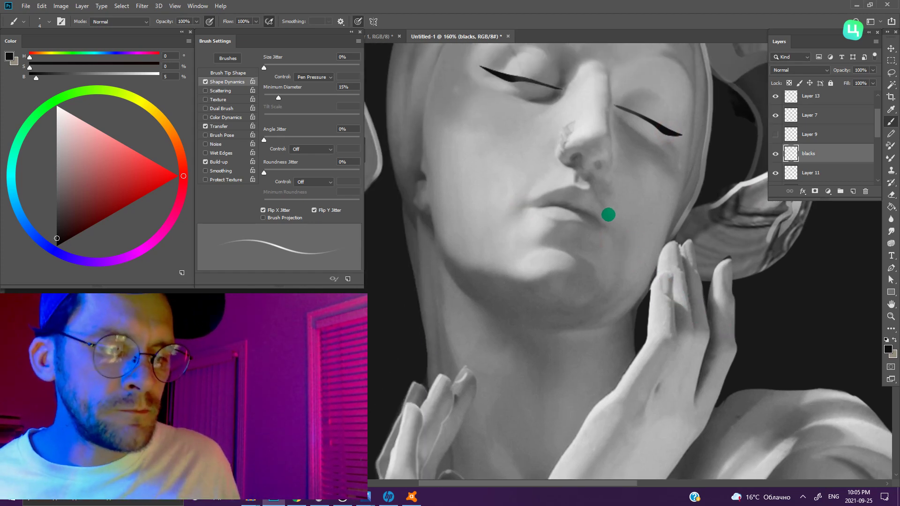
scroll(608, 214, "up", 2)
left_click_drag(495, 201, 562, 205)
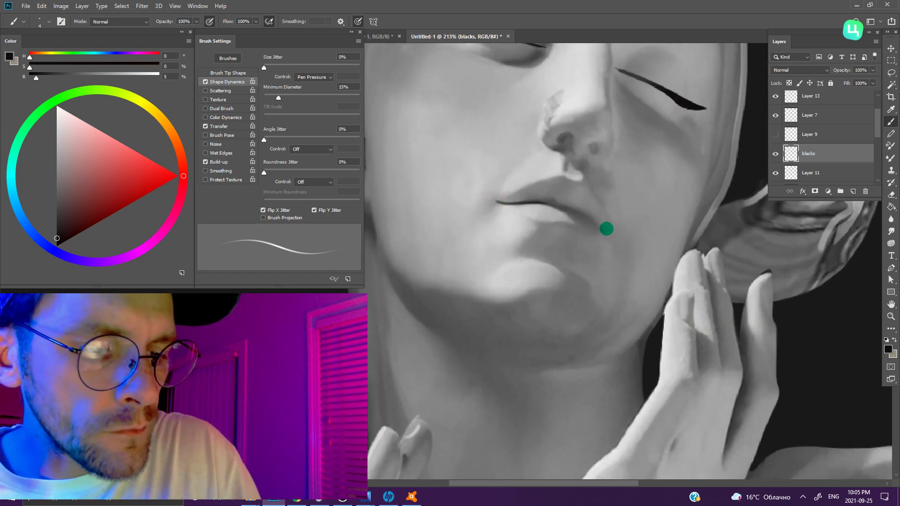
left_click_drag(561, 205, 609, 228)
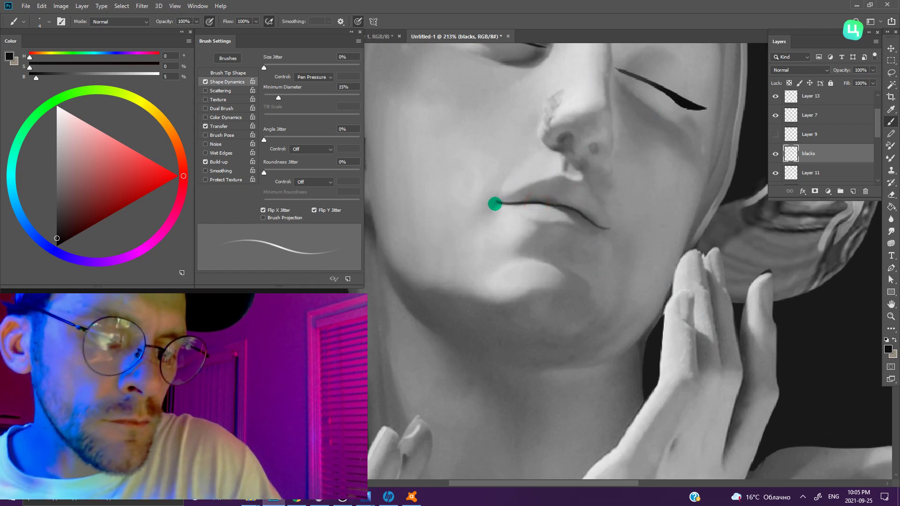
- Refine the lip-parting line with short dark strokes, undoing the overlong ones
left_click_drag(496, 199, 501, 203)
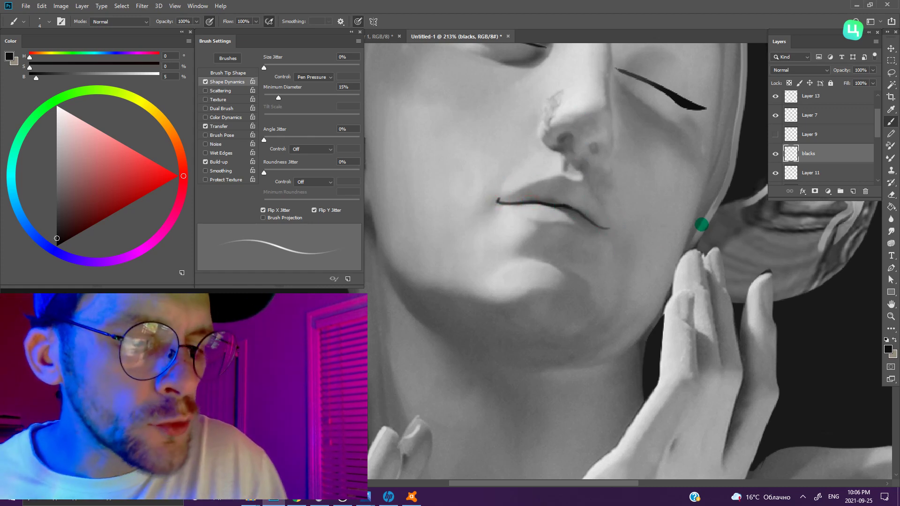
left_click_drag(557, 201, 569, 207)
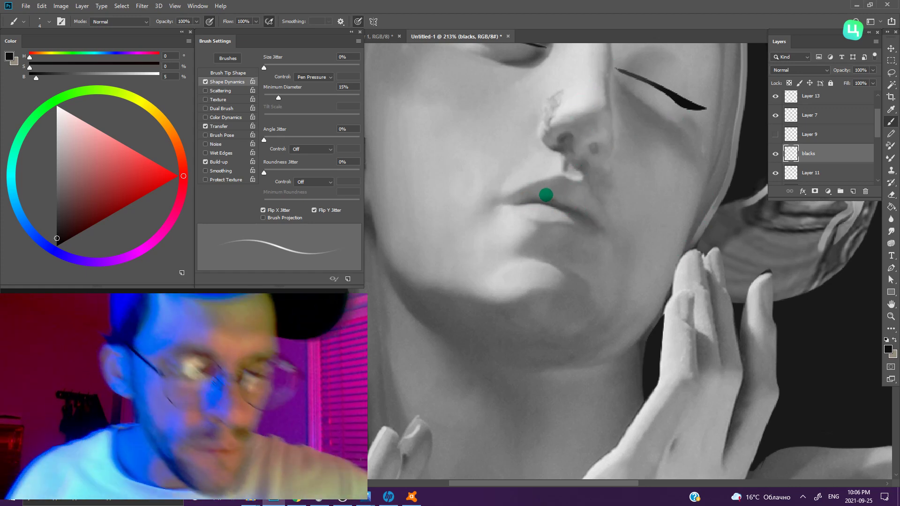
left_click_drag(545, 199, 577, 210)
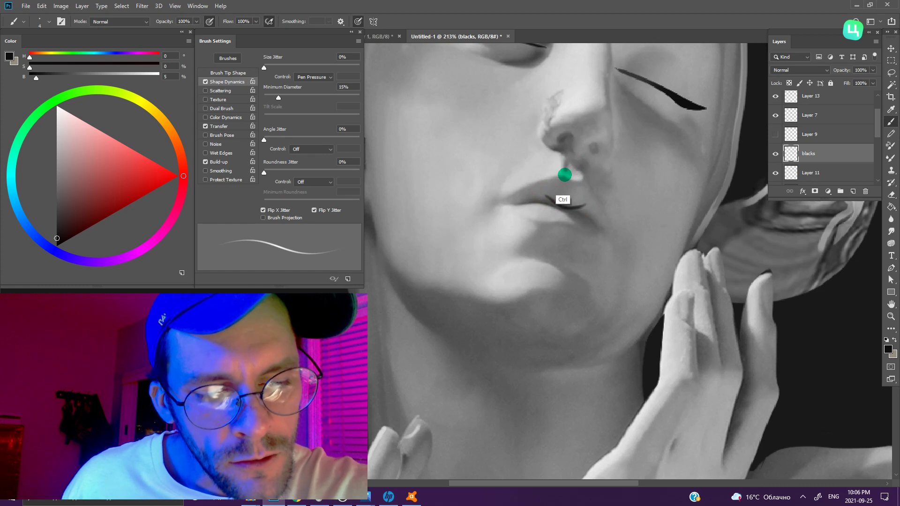
mouse_move(547, 206)
left_mouse_down()
mouse_move(590, 211)
mouse_move(508, 205)
left_mouse_up()
key("ctrl+z")
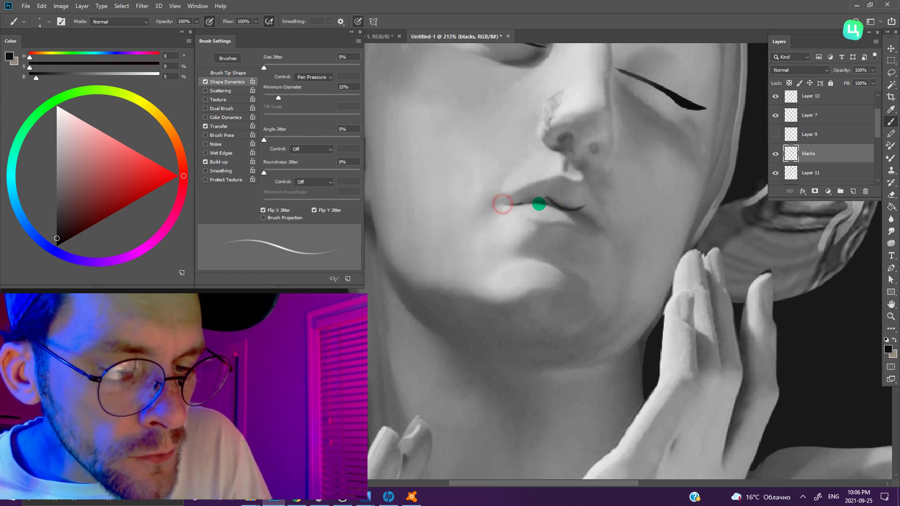
mouse_move(553, 200)
left_mouse_down()
mouse_move(508, 202)
mouse_move(605, 223)
left_mouse_up()
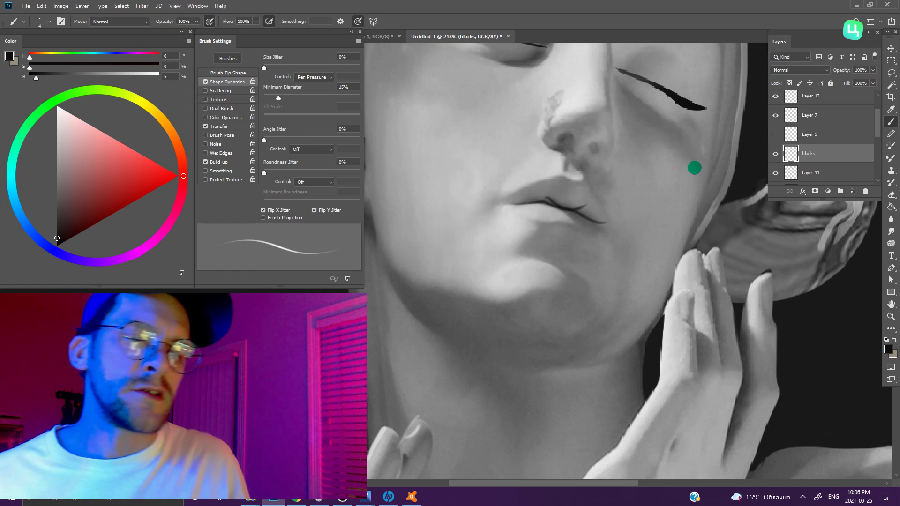
key("ctrl+z")
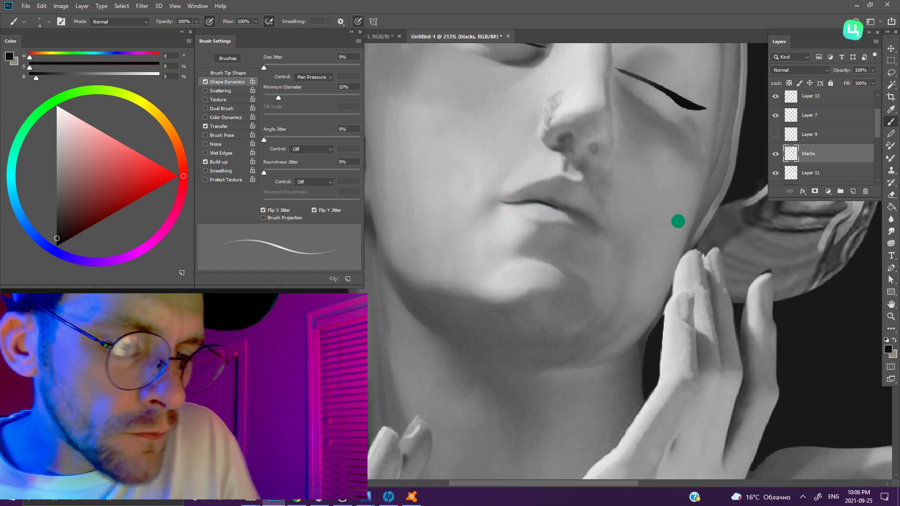
left_click_drag(547, 207, 574, 210)
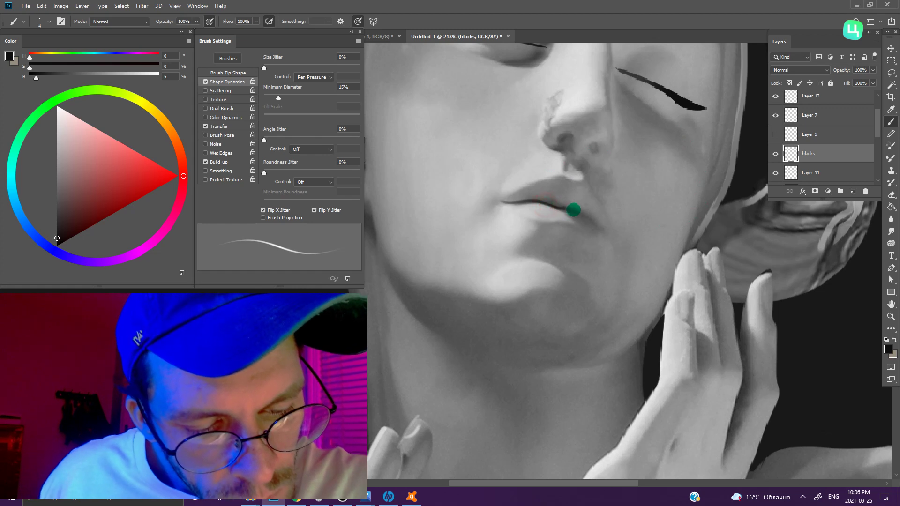
scroll(540, 221, "down", 10)
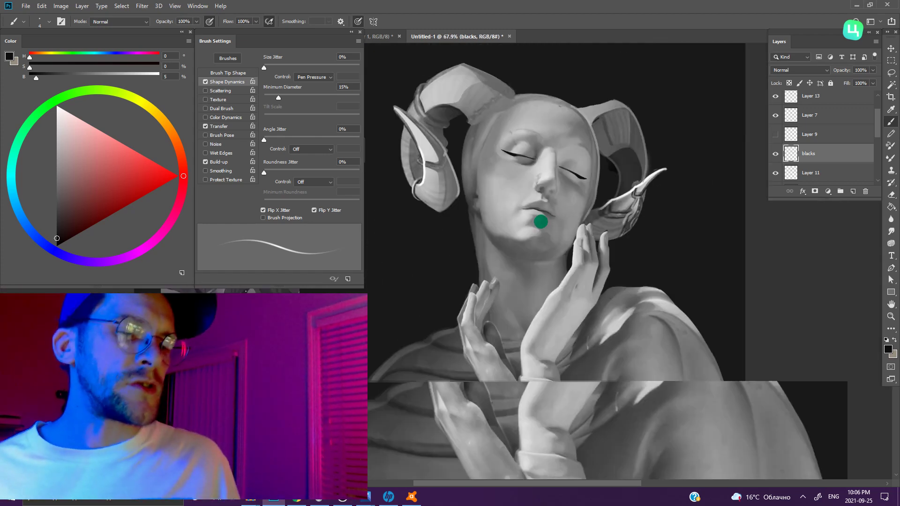
- Sample the horn's light grey as the painting colour and zoom out to show the whole figure
scroll(540, 222, "down", 3)
scroll(500, 175, "up", 3)
scroll(518, 227, "up", 5)
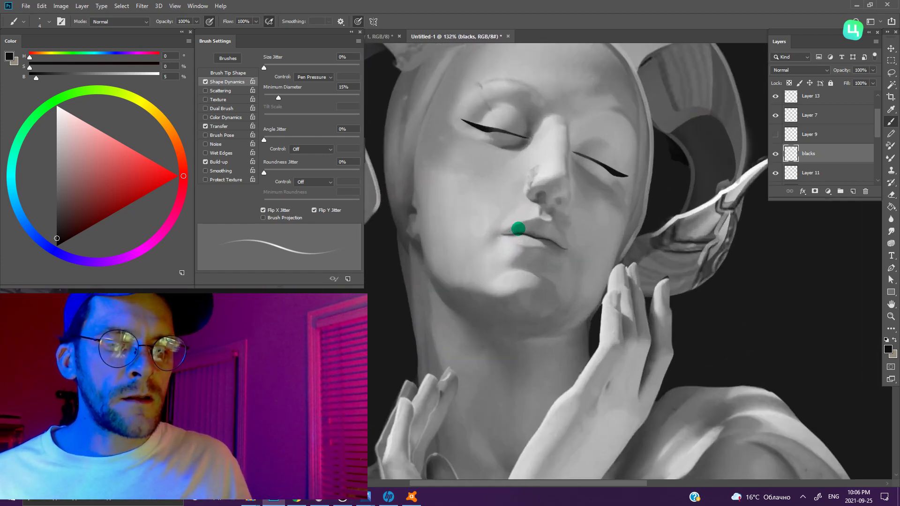
scroll(522, 227, "up", 4)
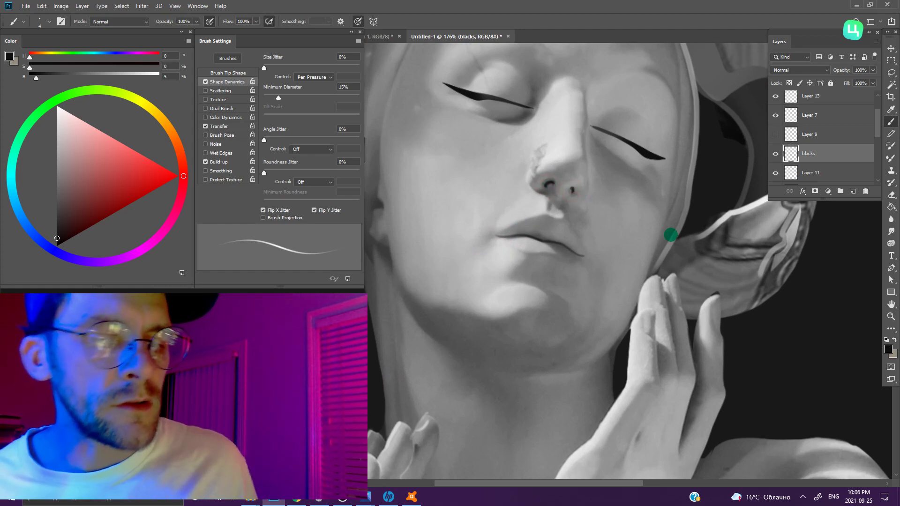
scroll(666, 251, "down", 7)
scroll(664, 242, "up", 7)
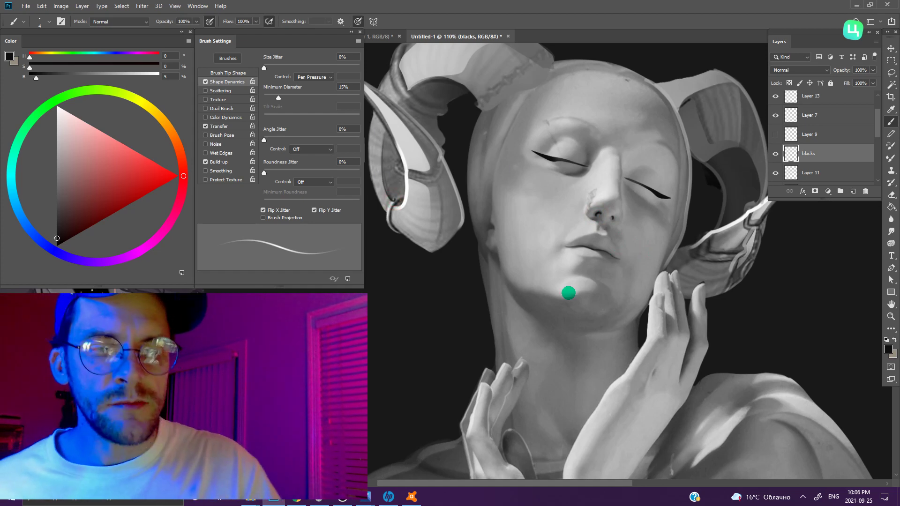
left_click(460, 83, "alt")
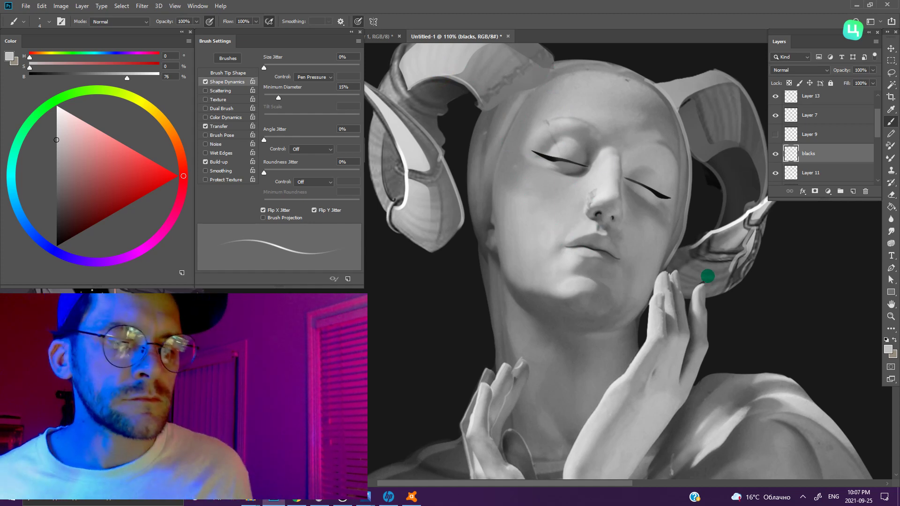
scroll(699, 281, "down", 3)
left_click_drag(680, 289, 627, 307)
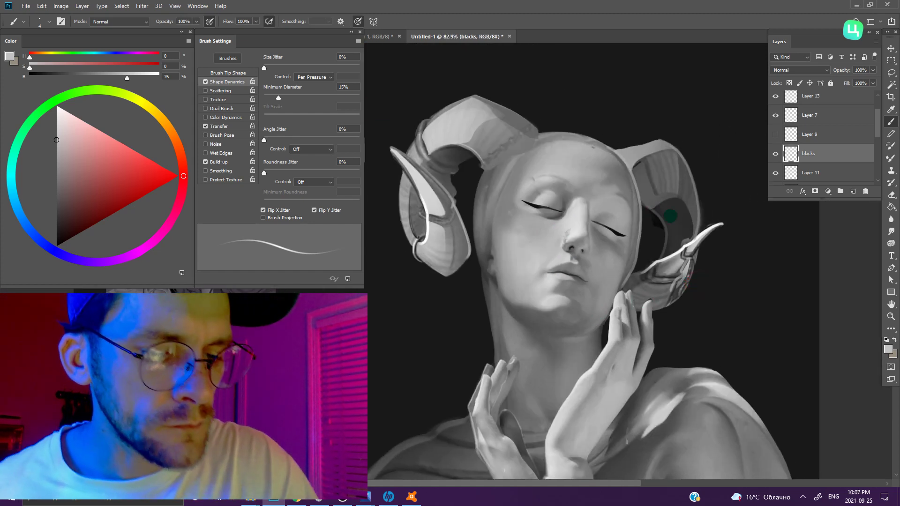
mouse_move(649, 373)
left_mouse_down()
mouse_move(598, 263)
mouse_move(610, 277)
left_mouse_up()
scroll(601, 257, "down", 3)
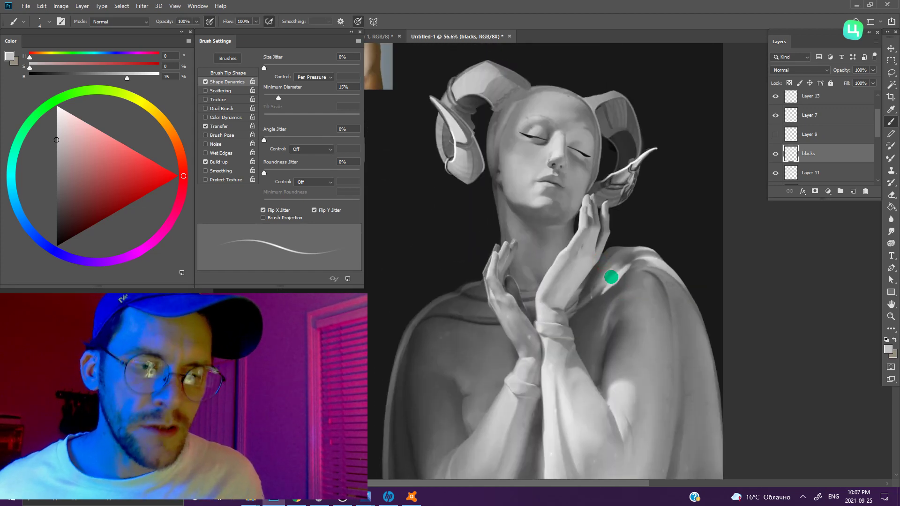
- Save the painting as wqeqwww.psd beside the other PSD files
key("ctrl+s")
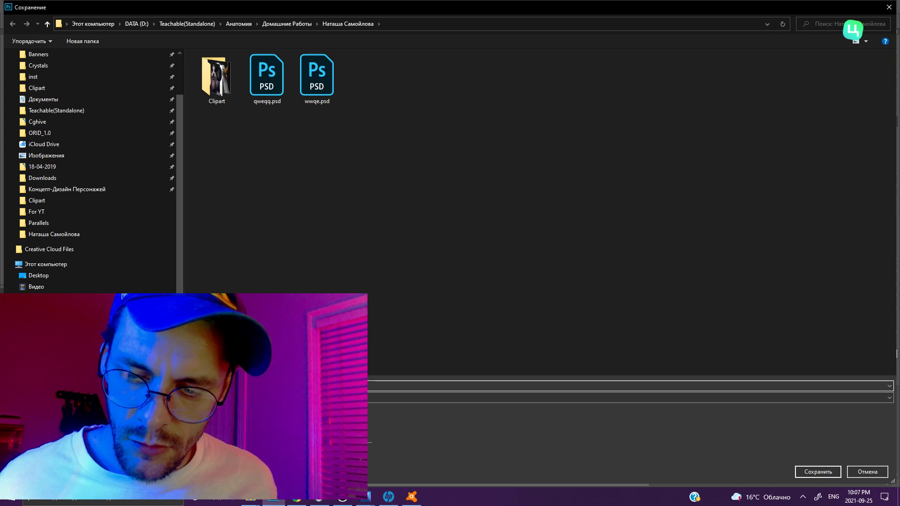
left_click(797, 475)
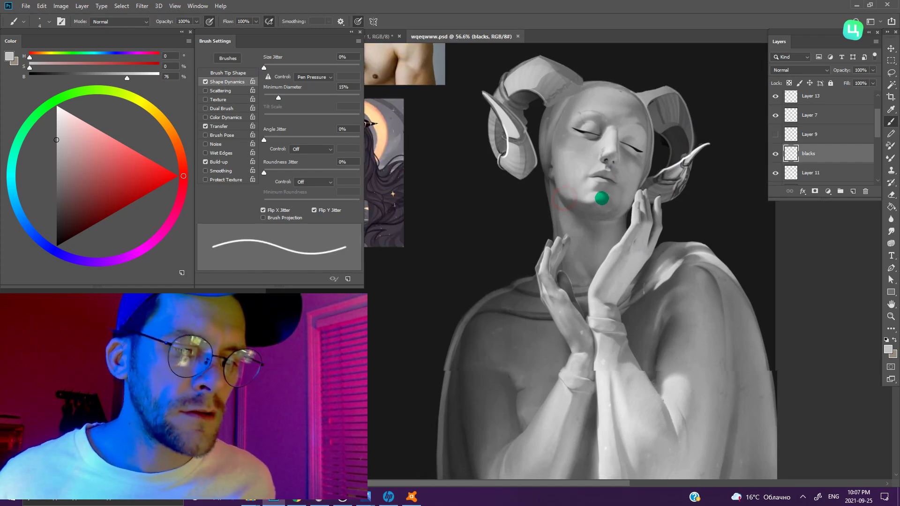
scroll(608, 201, "up", 2)
scroll(608, 187, "up", 2)
- Flip the canvas horizontally and bring the reference images into view
left_click(61, 6)
mouse_move(79, 94)
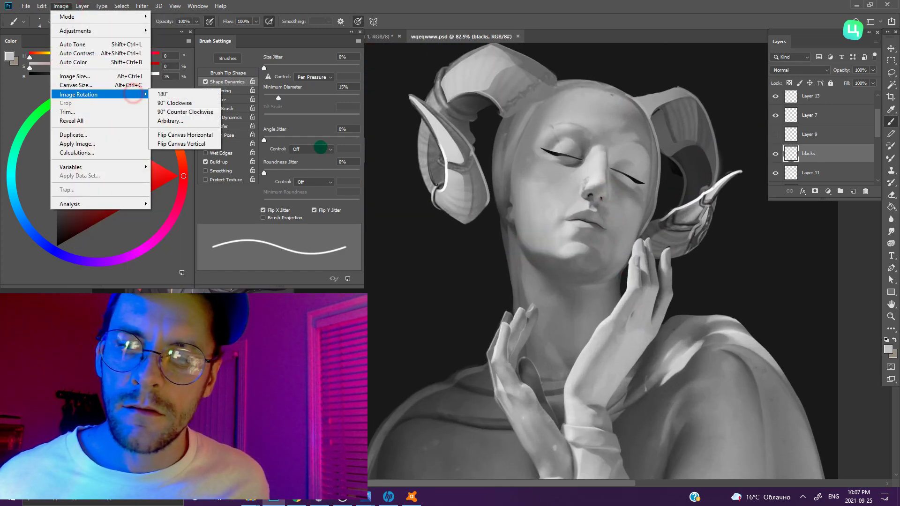
left_click(196, 135)
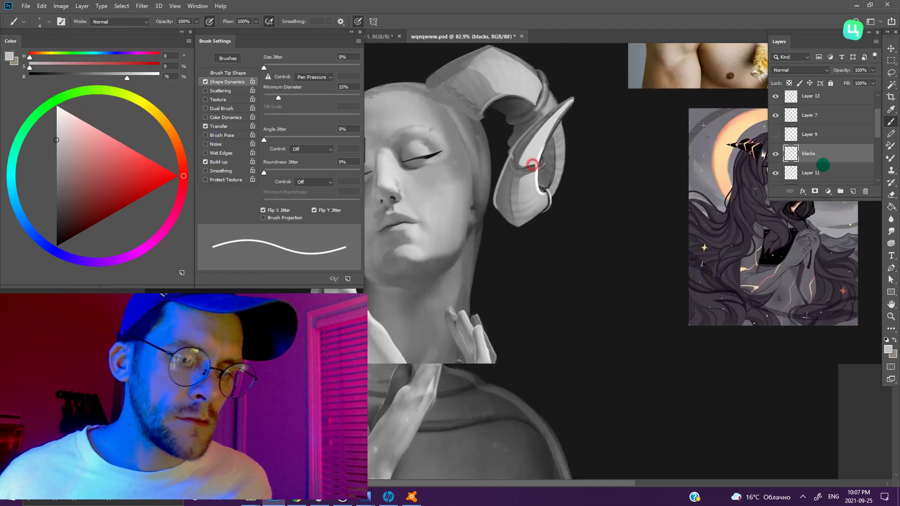
scroll(741, 161, "down", 2)
scroll(684, 191, "down", 2)
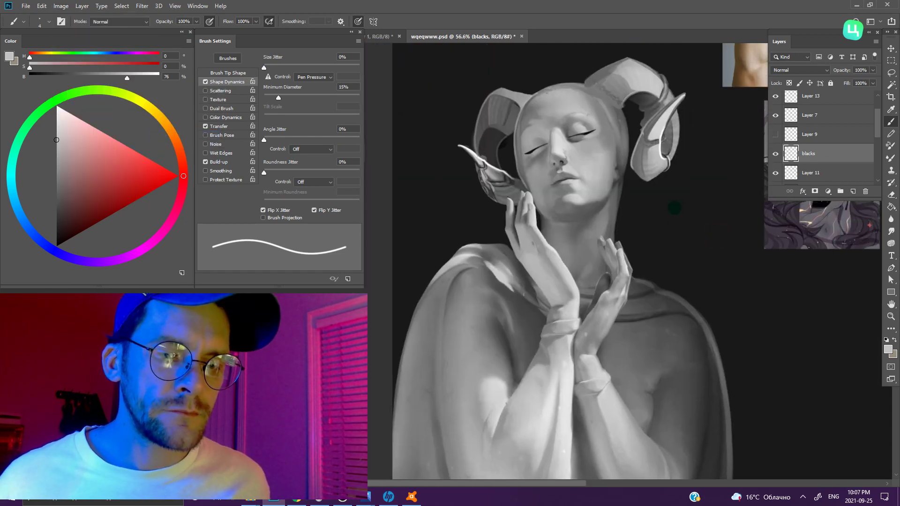
mouse_move(649, 205)
left_mouse_down()
mouse_move(527, 261)
mouse_move(661, 261)
mouse_move(622, 274)
left_mouse_up()
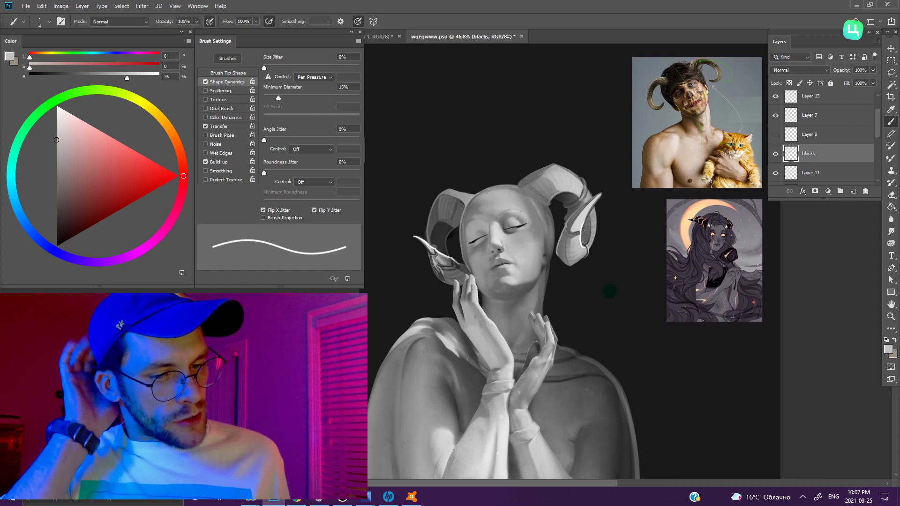
left_click_drag(629, 295, 593, 249)
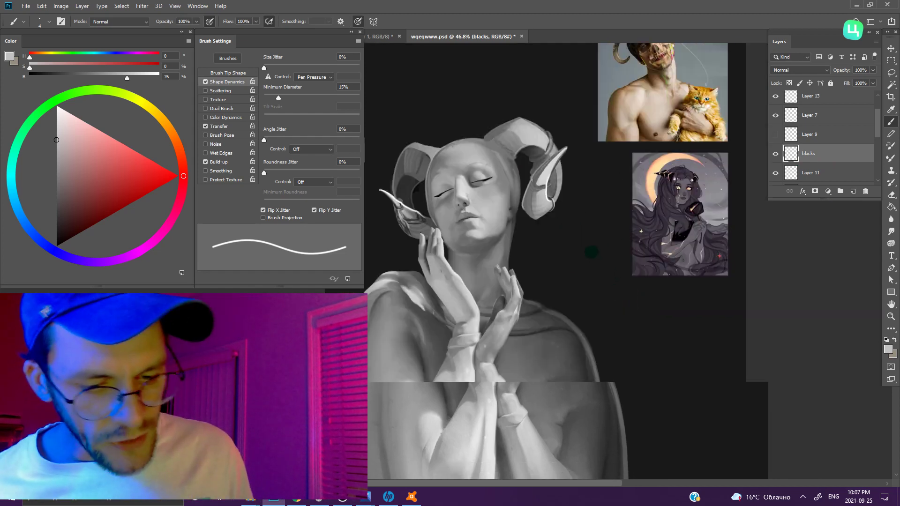
scroll(703, 201, "up", 3)
scroll(703, 201, "up", 1)
scroll(703, 202, "up", 2)
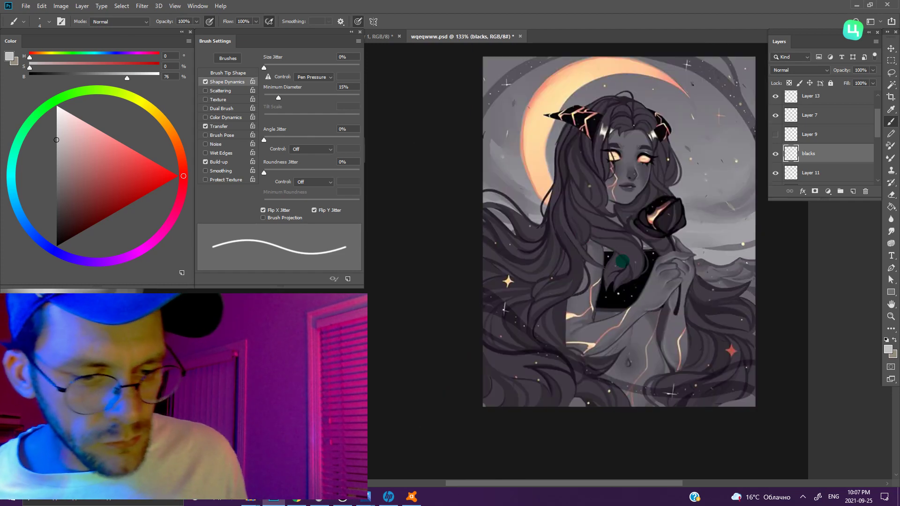
scroll(643, 179, "up", 2)
scroll(610, 164, "up", 2)
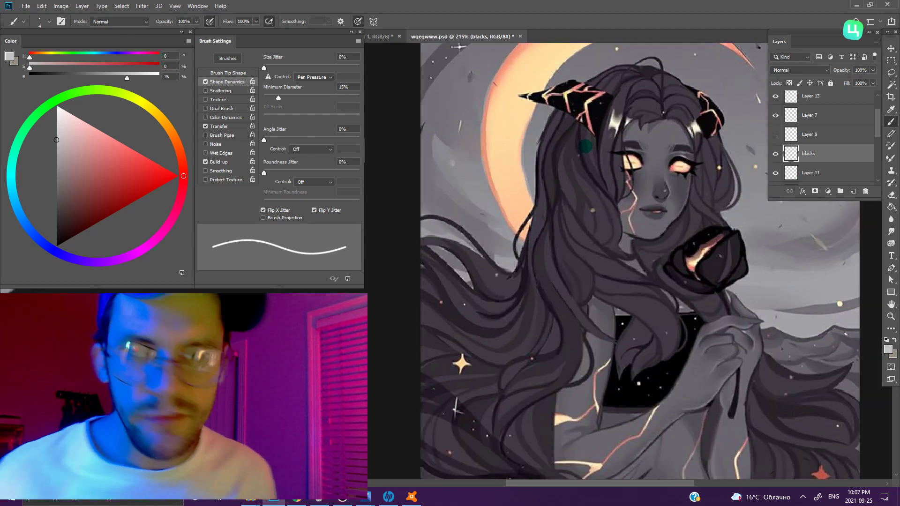
scroll(474, 298, "down", 4)
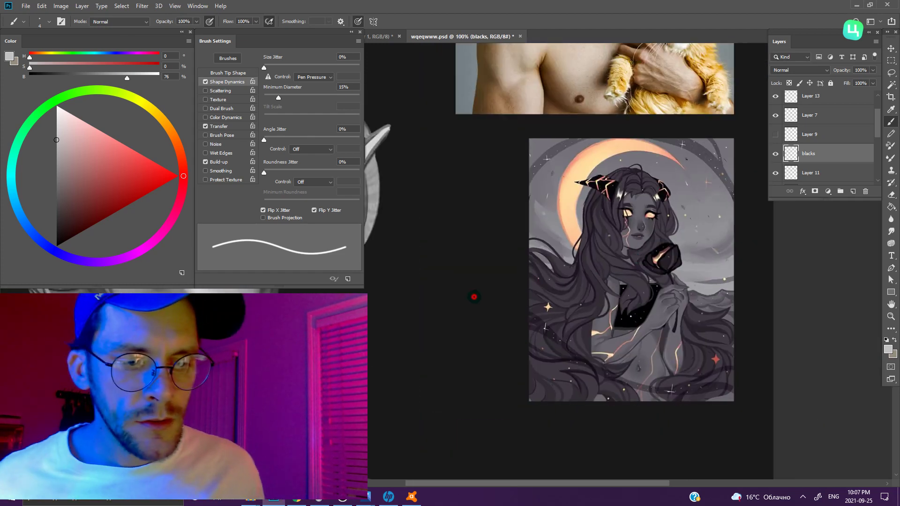
scroll(609, 140, "up", 3)
scroll(683, 294, "down", 1)
scroll(627, 271, "down", 2)
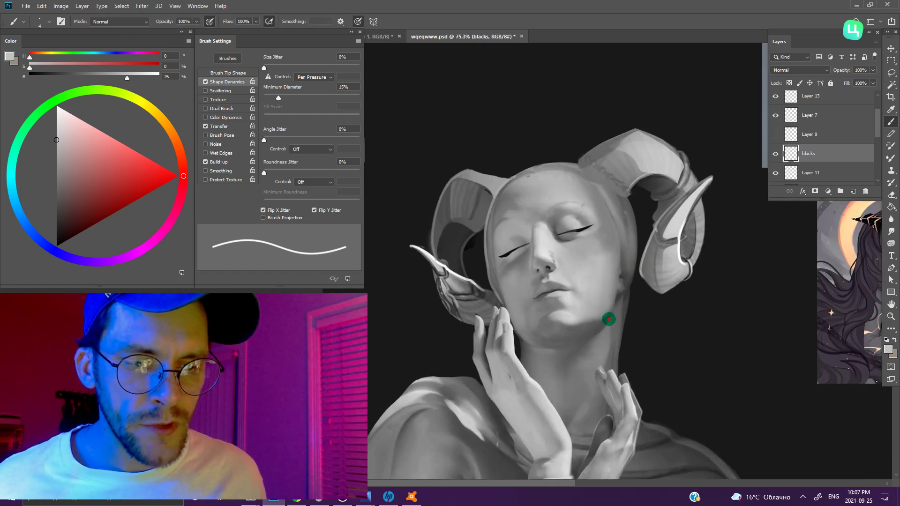
scroll(606, 315, "down", 1)
scroll(577, 215, "down", 1)
left_click_drag(587, 215, 610, 230)
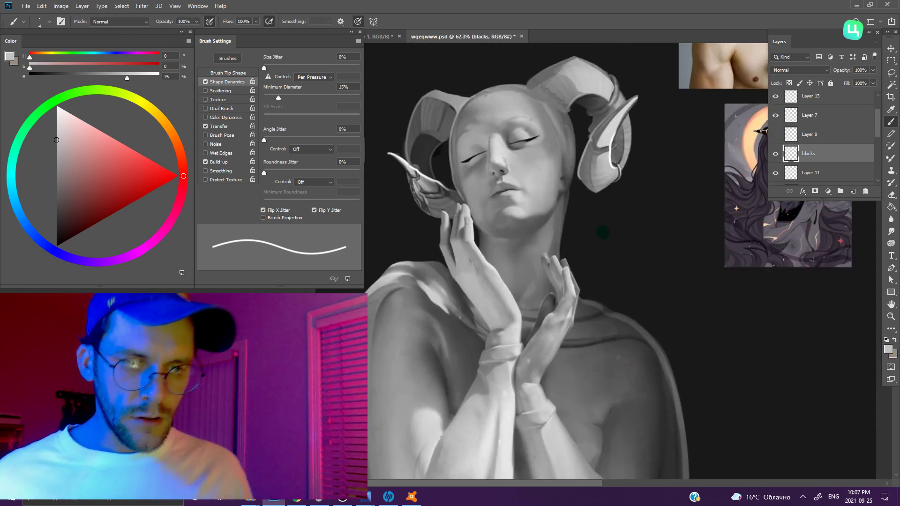
scroll(619, 216, "down", 1)
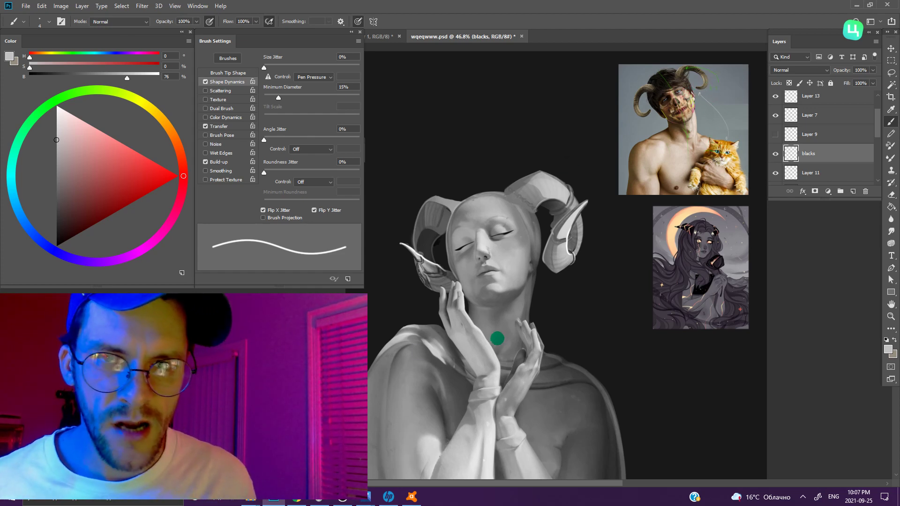
scroll(526, 277, "up", 2)
scroll(514, 273, "up", 1)
scroll(556, 192, "up", 2)
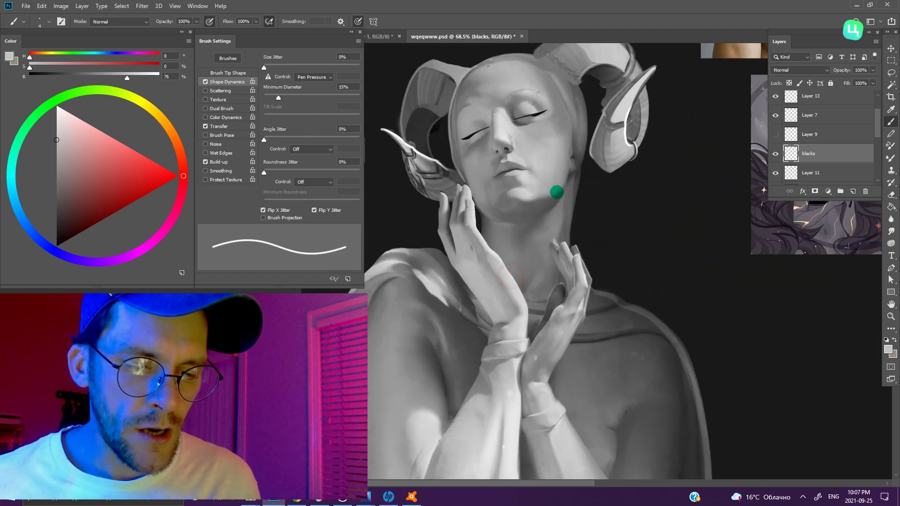
scroll(559, 244, "down", 2)
mouse_move(527, 225)
left_mouse_down()
mouse_move(552, 117)
mouse_move(506, 197)
left_mouse_up()
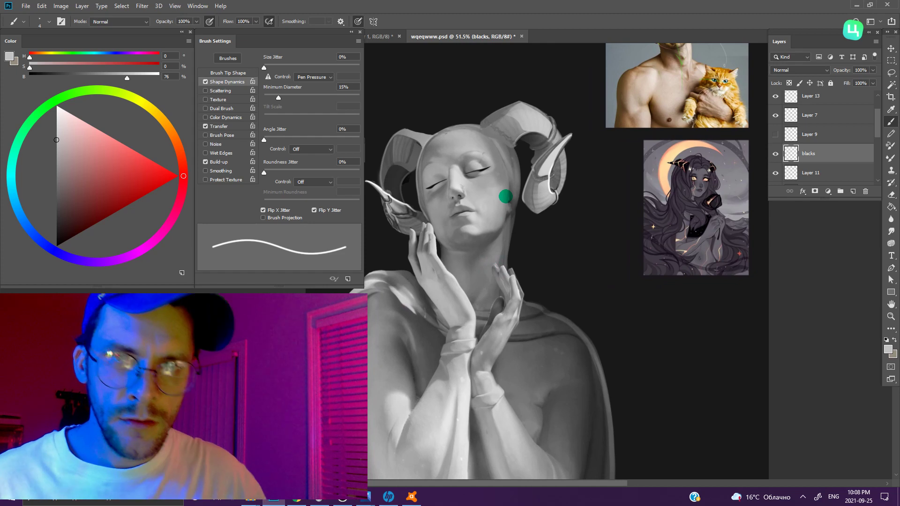
left_click_drag(530, 185, 572, 192)
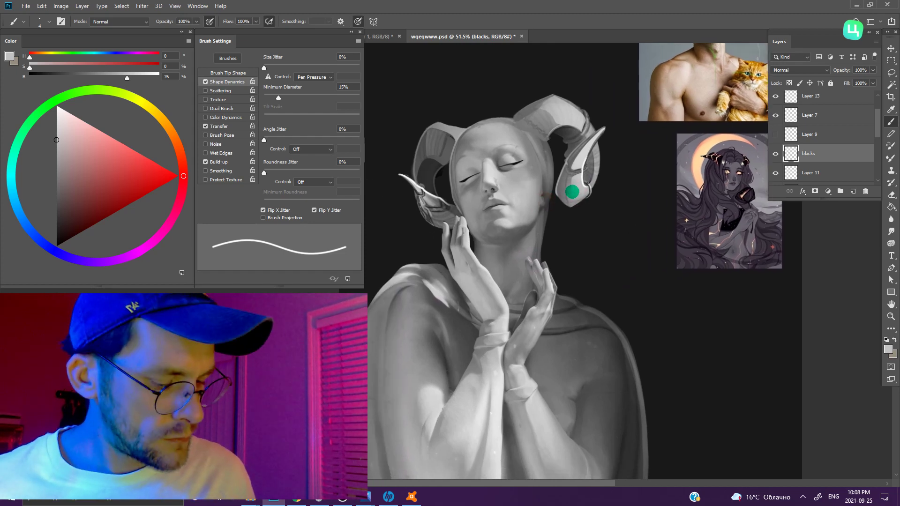